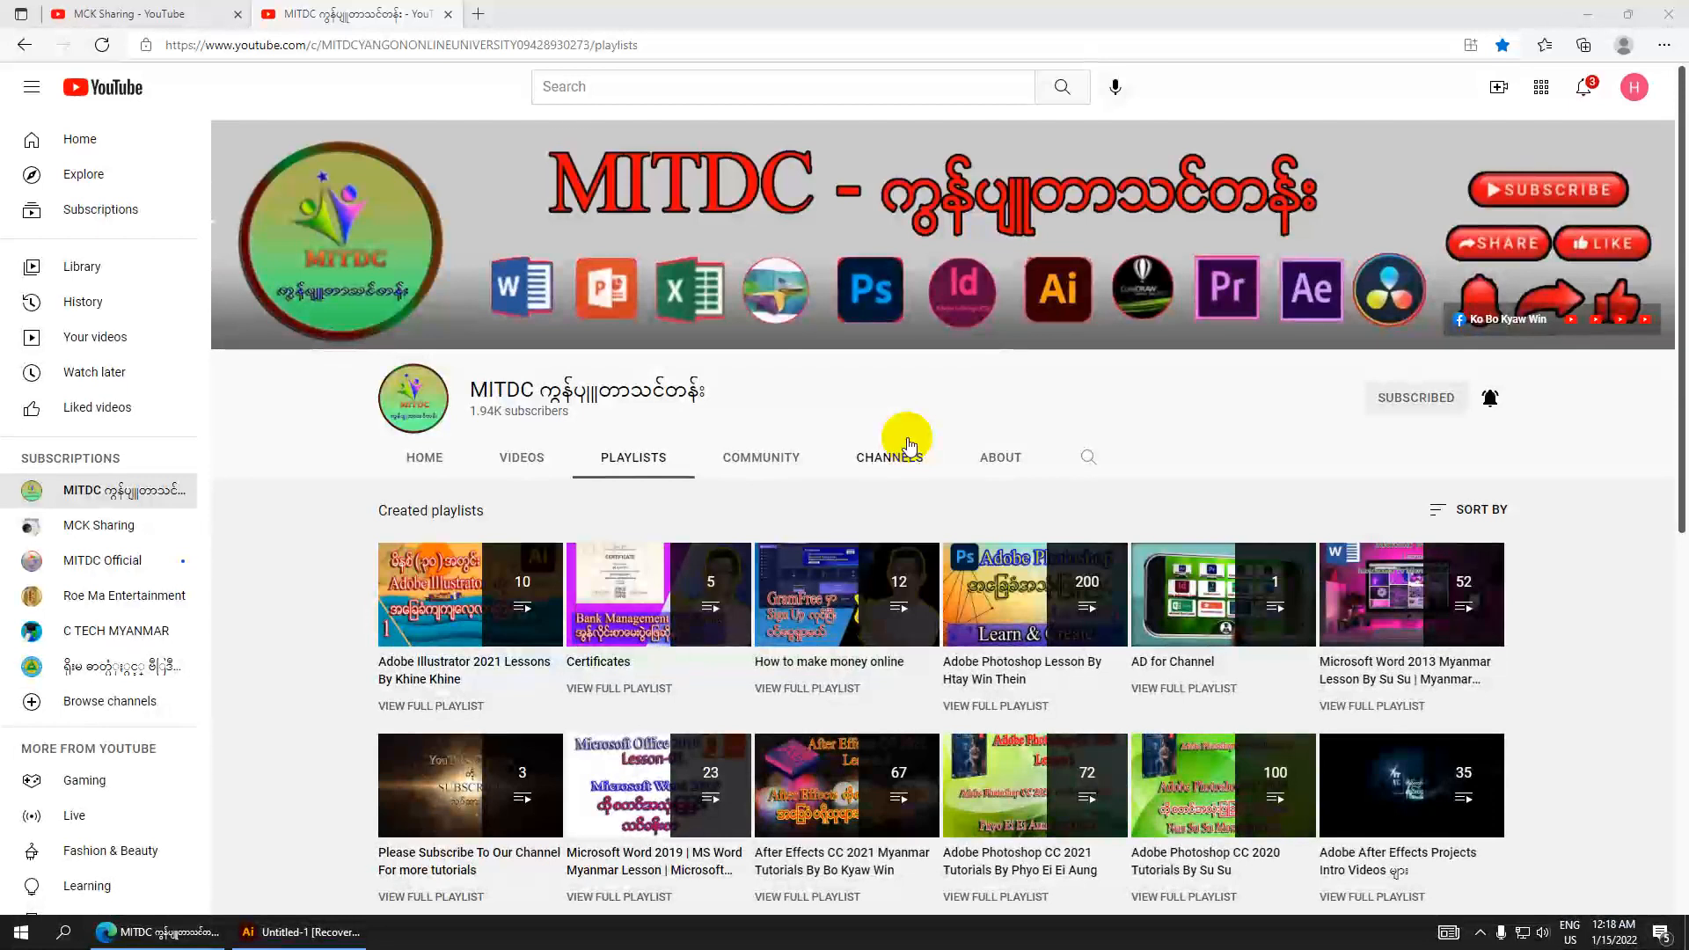
Switch to Adobe Illustrator and draw a green rectangle about 1.52 by 1.86 in below the title text.
{"action": "left_click", "coordinate": [328, 938]}
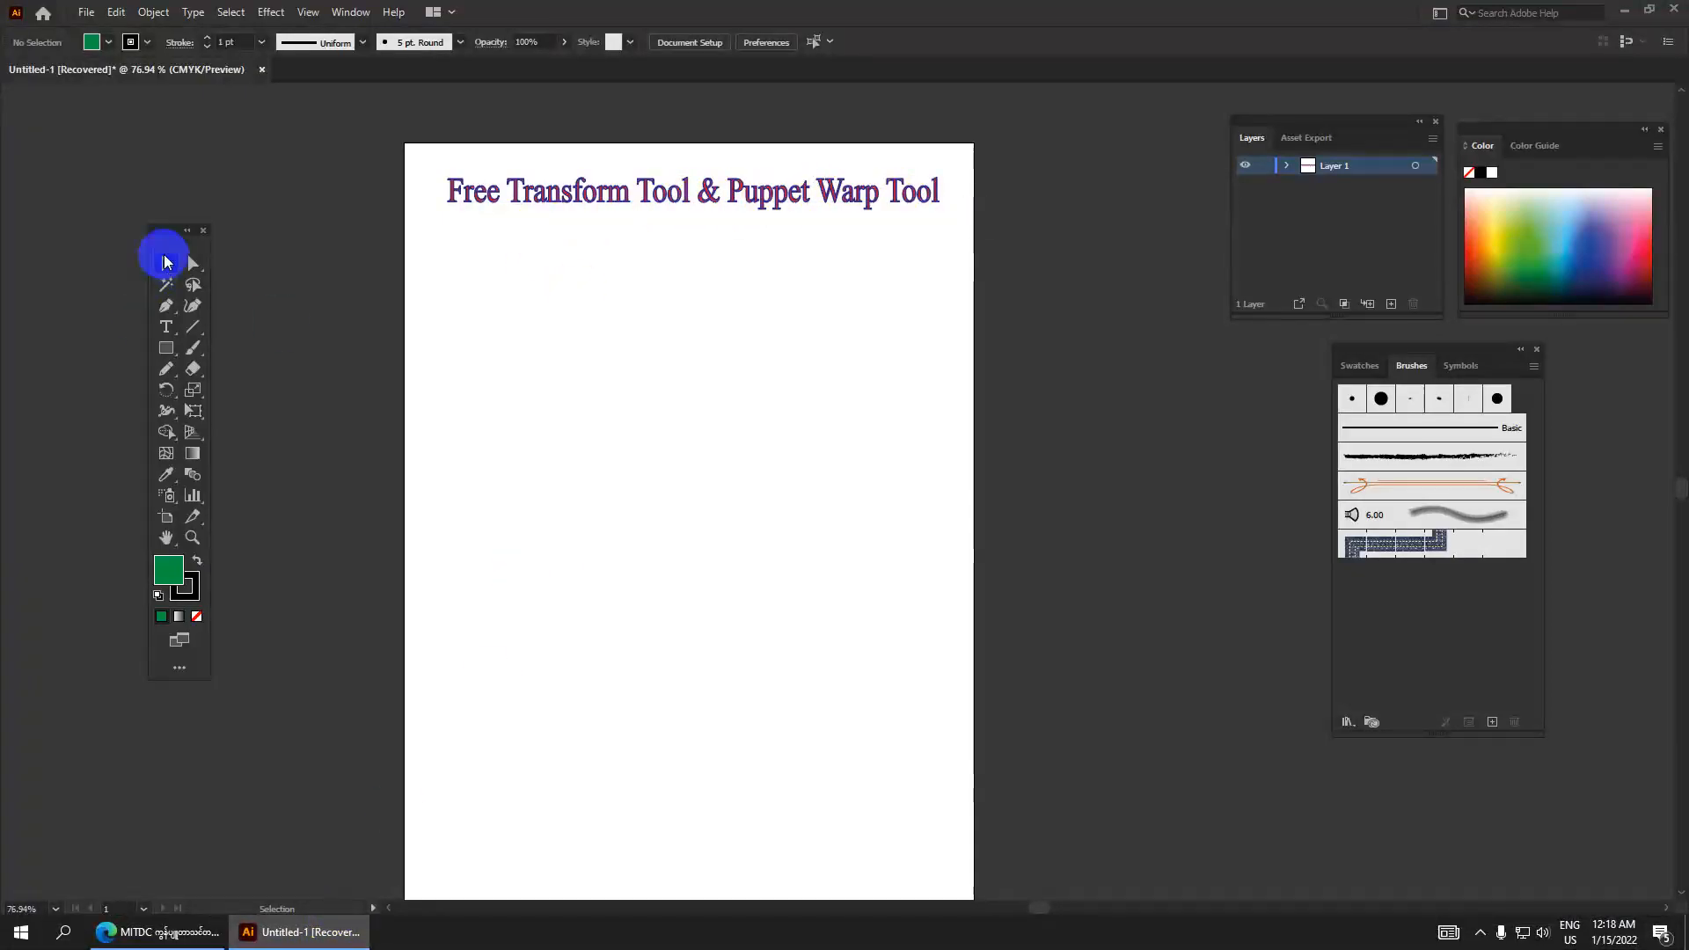
{"action": "left_click", "coordinate": [168, 349]}
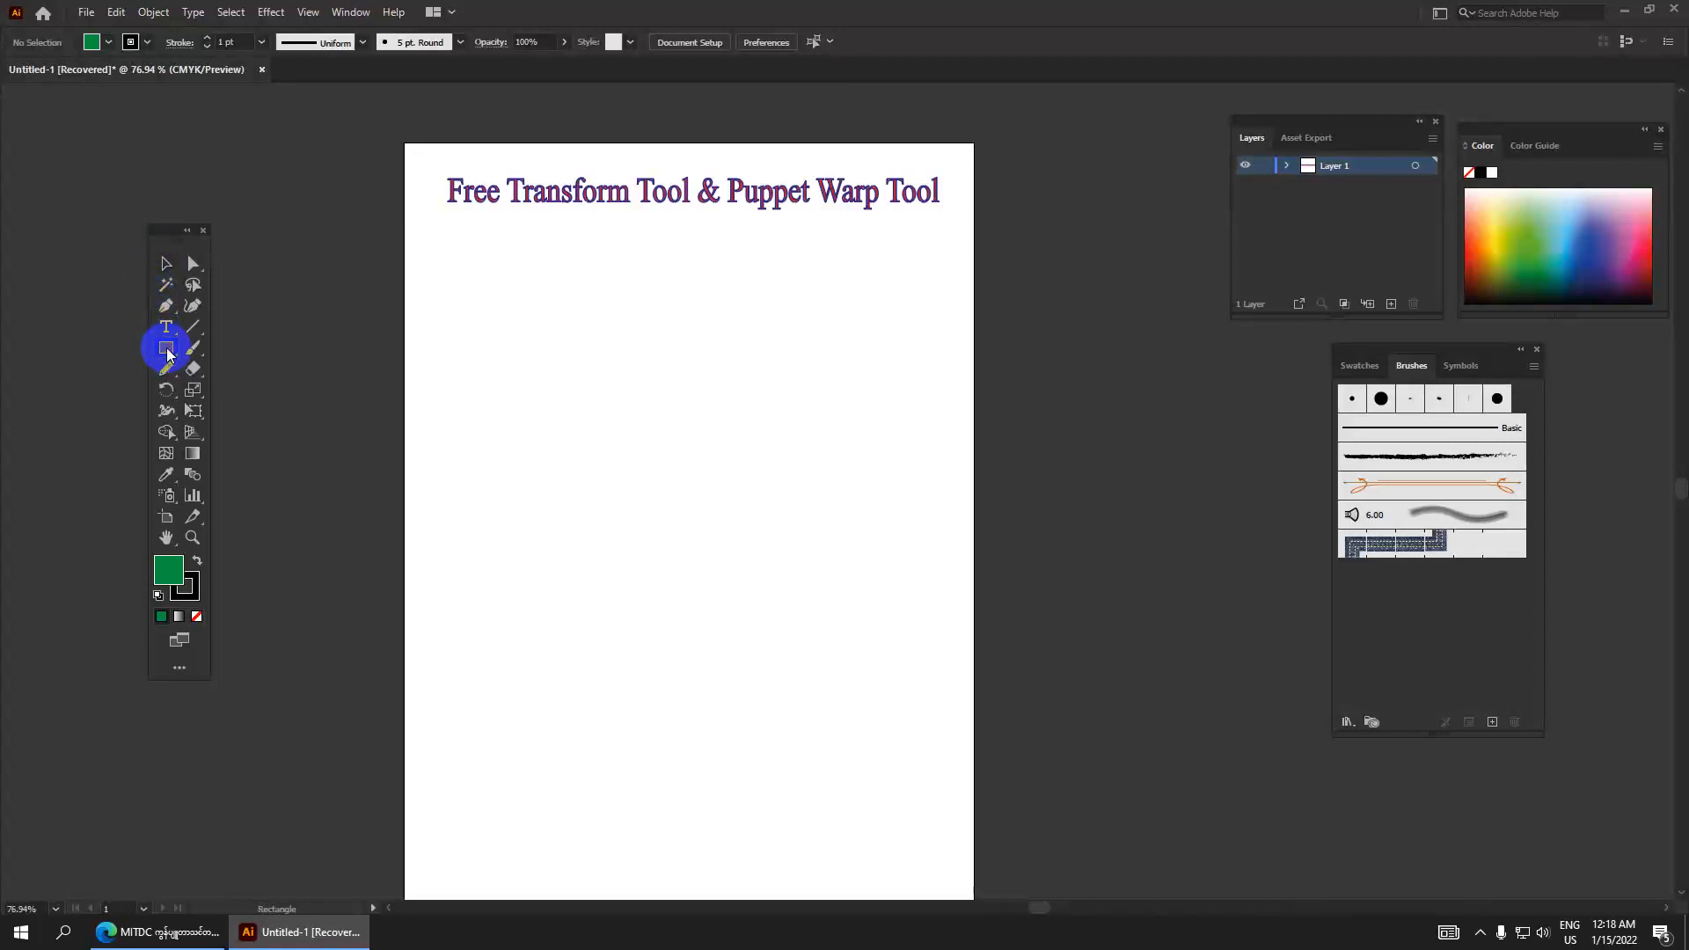
{"action": "left_click_drag", "start_coordinate": [517, 335], "coordinate": [623, 464]}
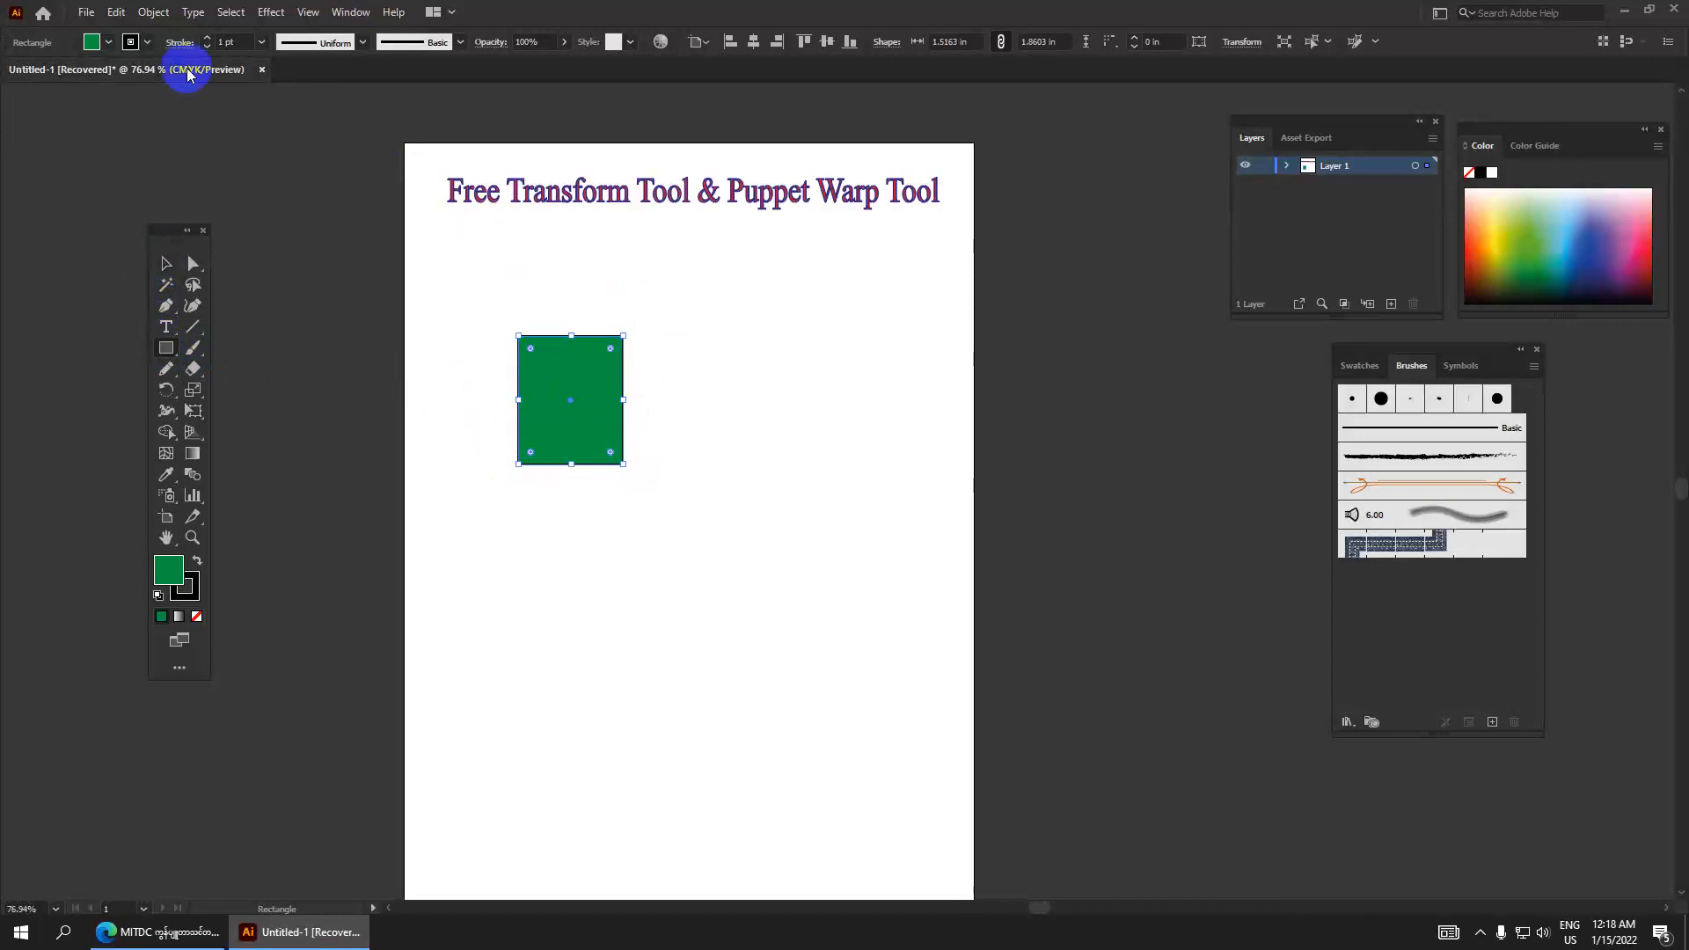
{"action": "left_click", "coordinate": [91, 42]}
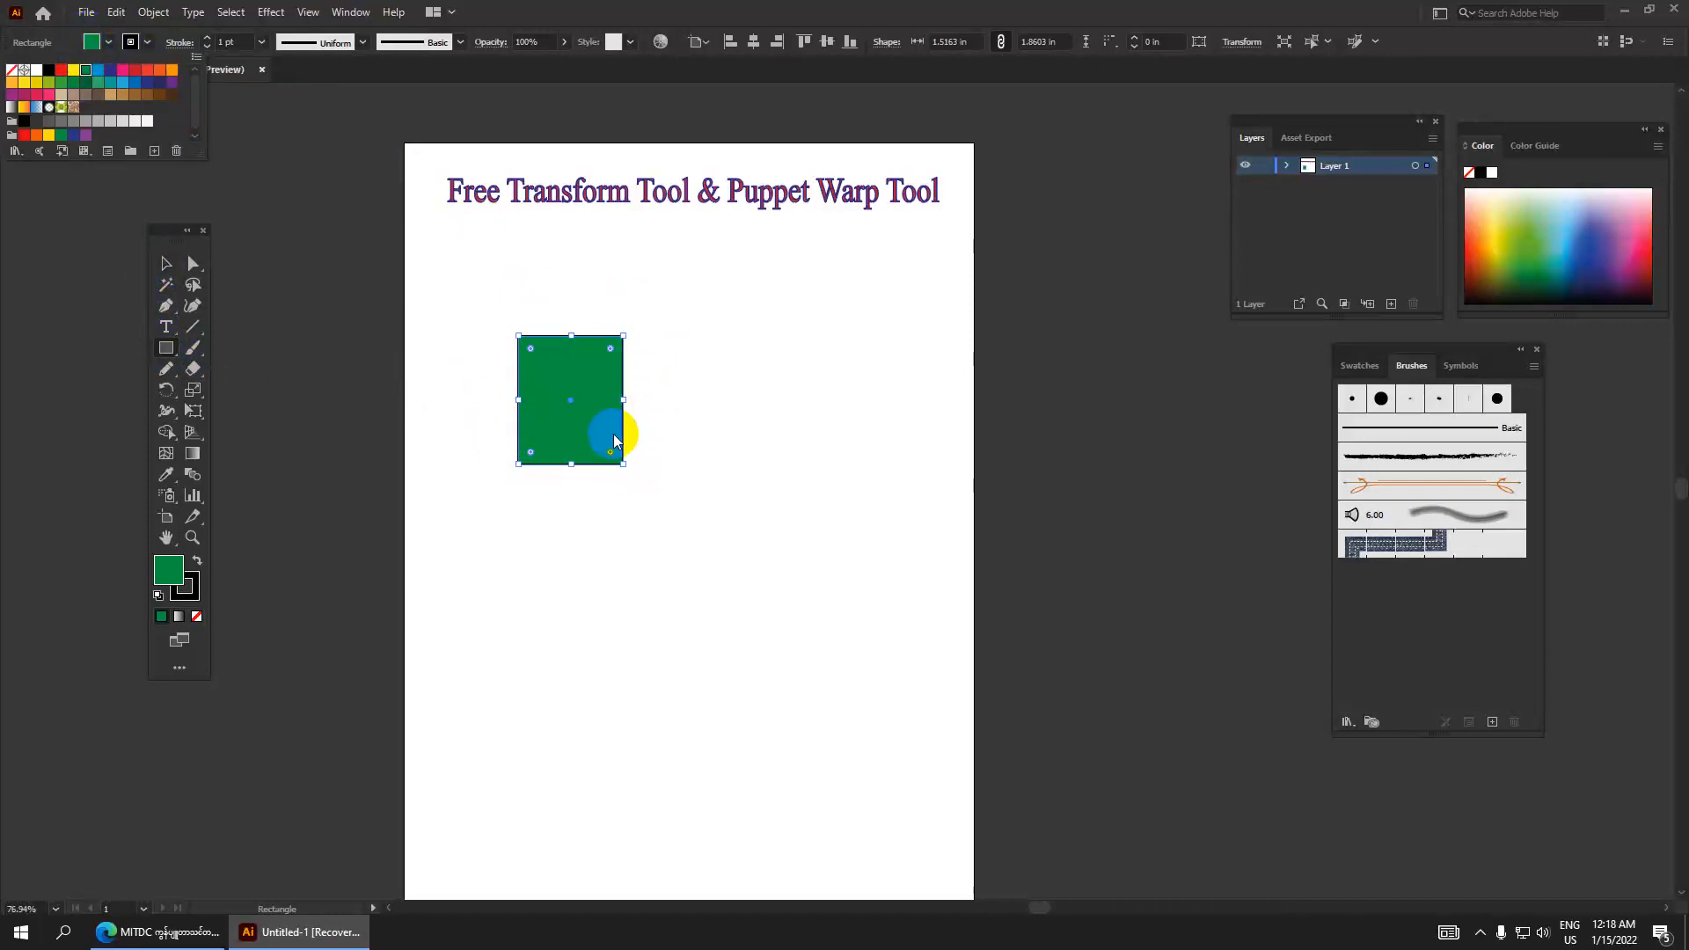
{"action": "left_click", "coordinate": [680, 440]}
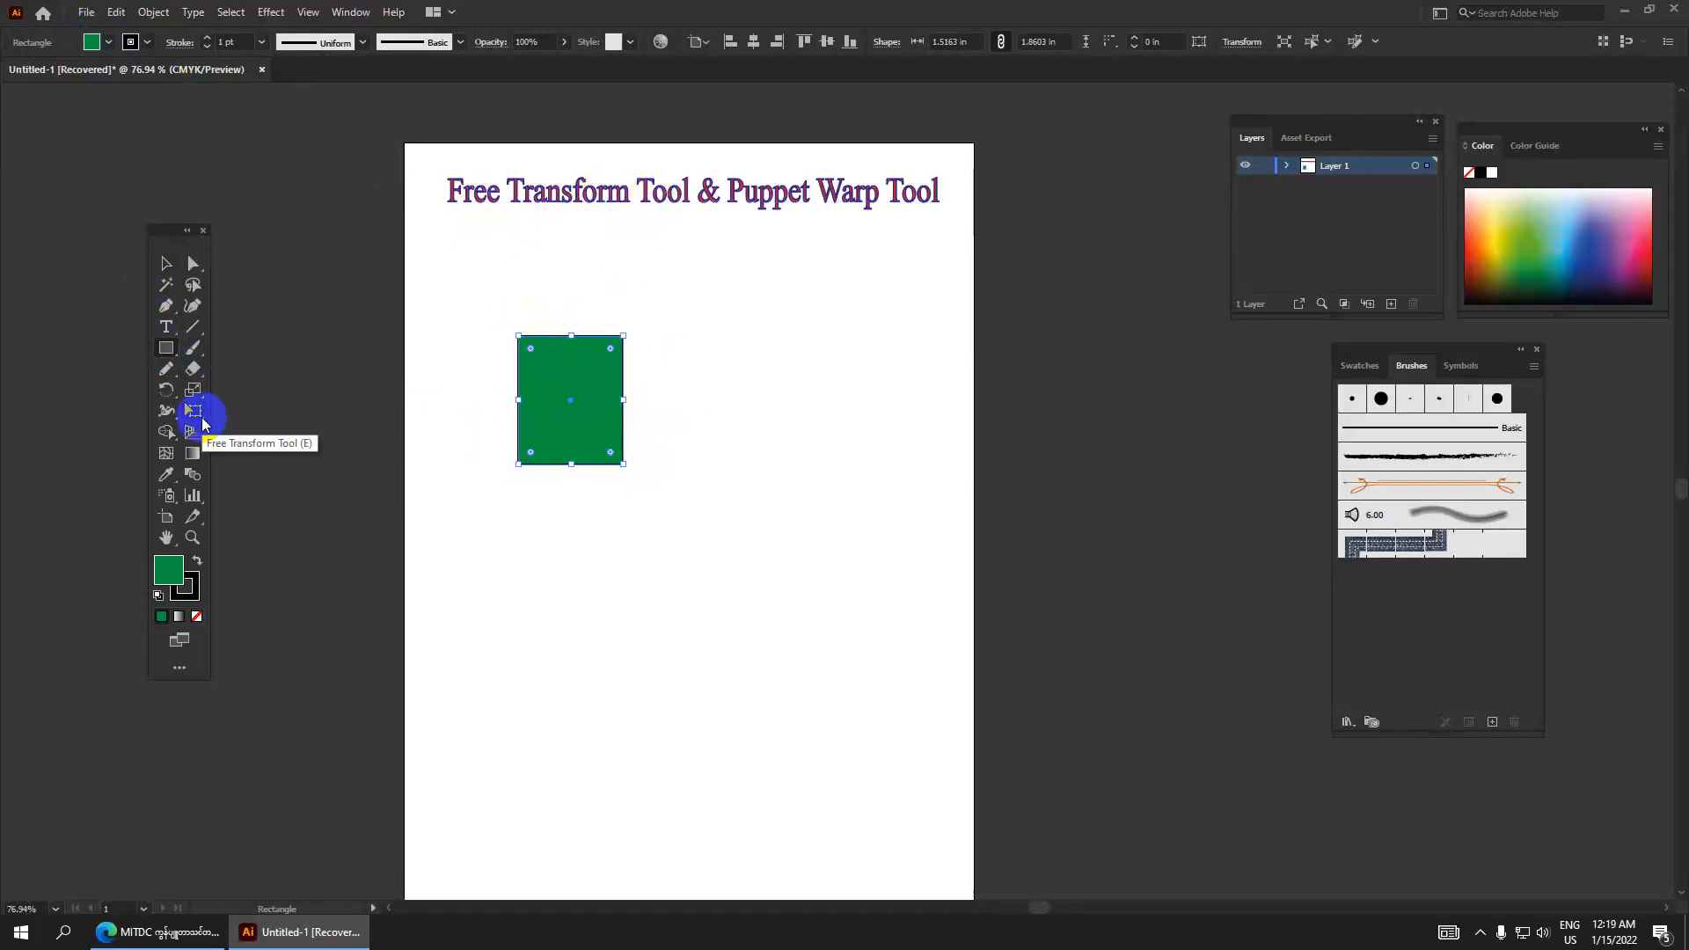
Activate the Free Transform tool and tear off its tool group as a separate floating toolbar.
{"action": "left_click", "coordinate": [194, 410]}
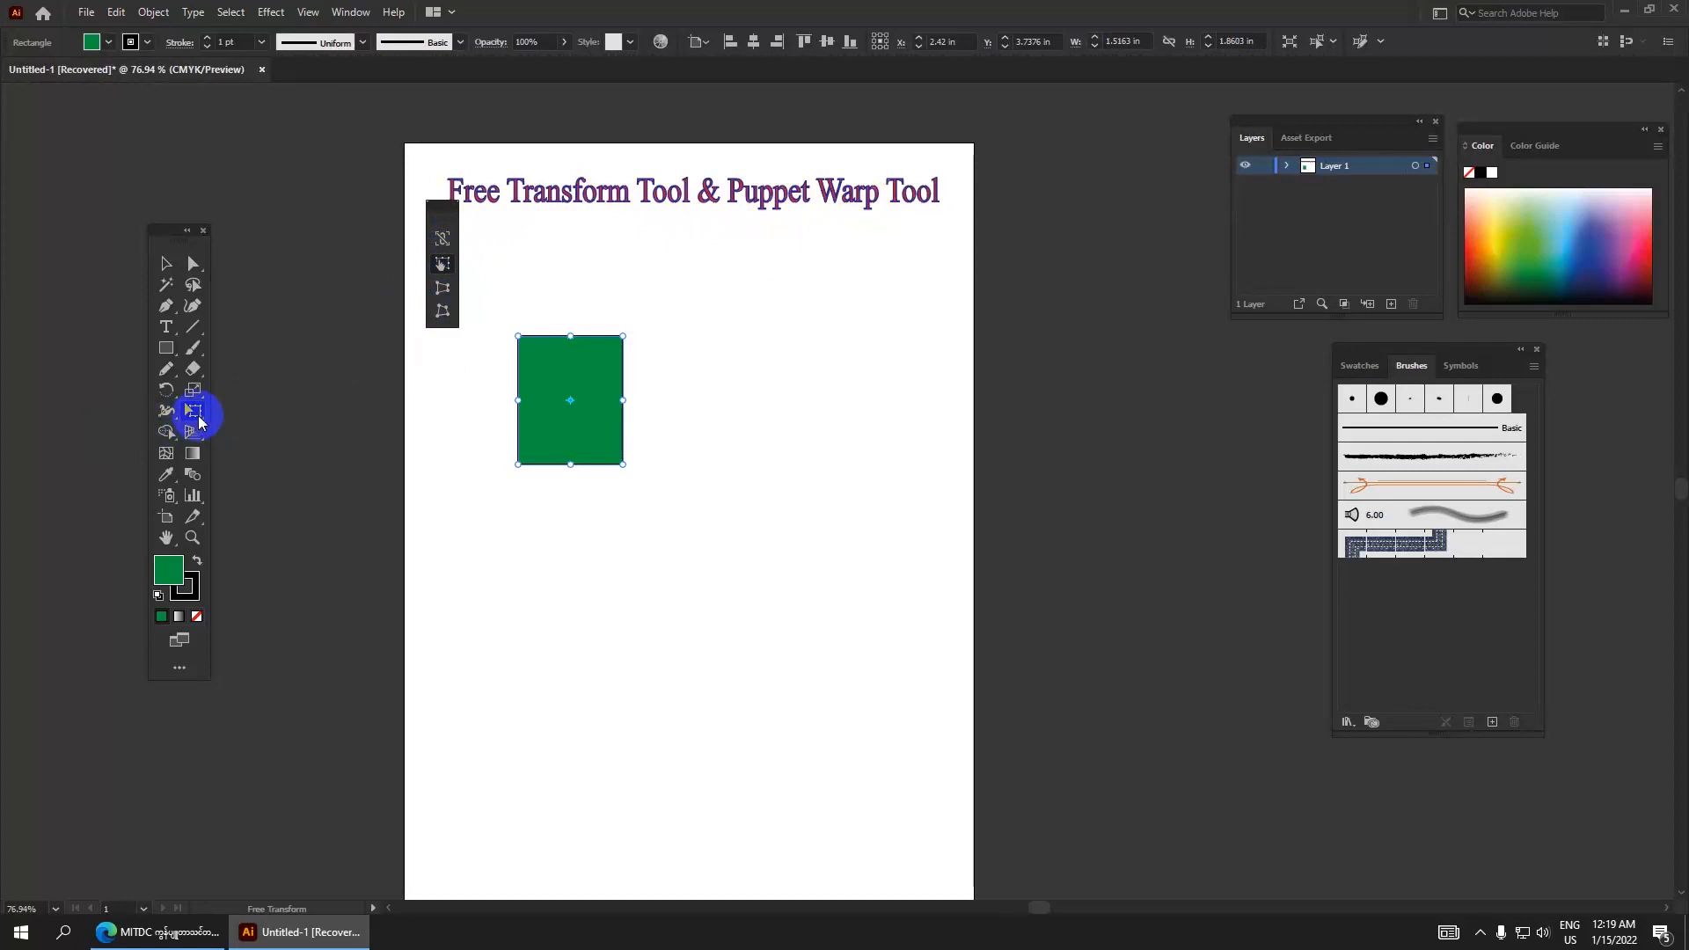
{"action": "left_click", "coordinate": [198, 421]}
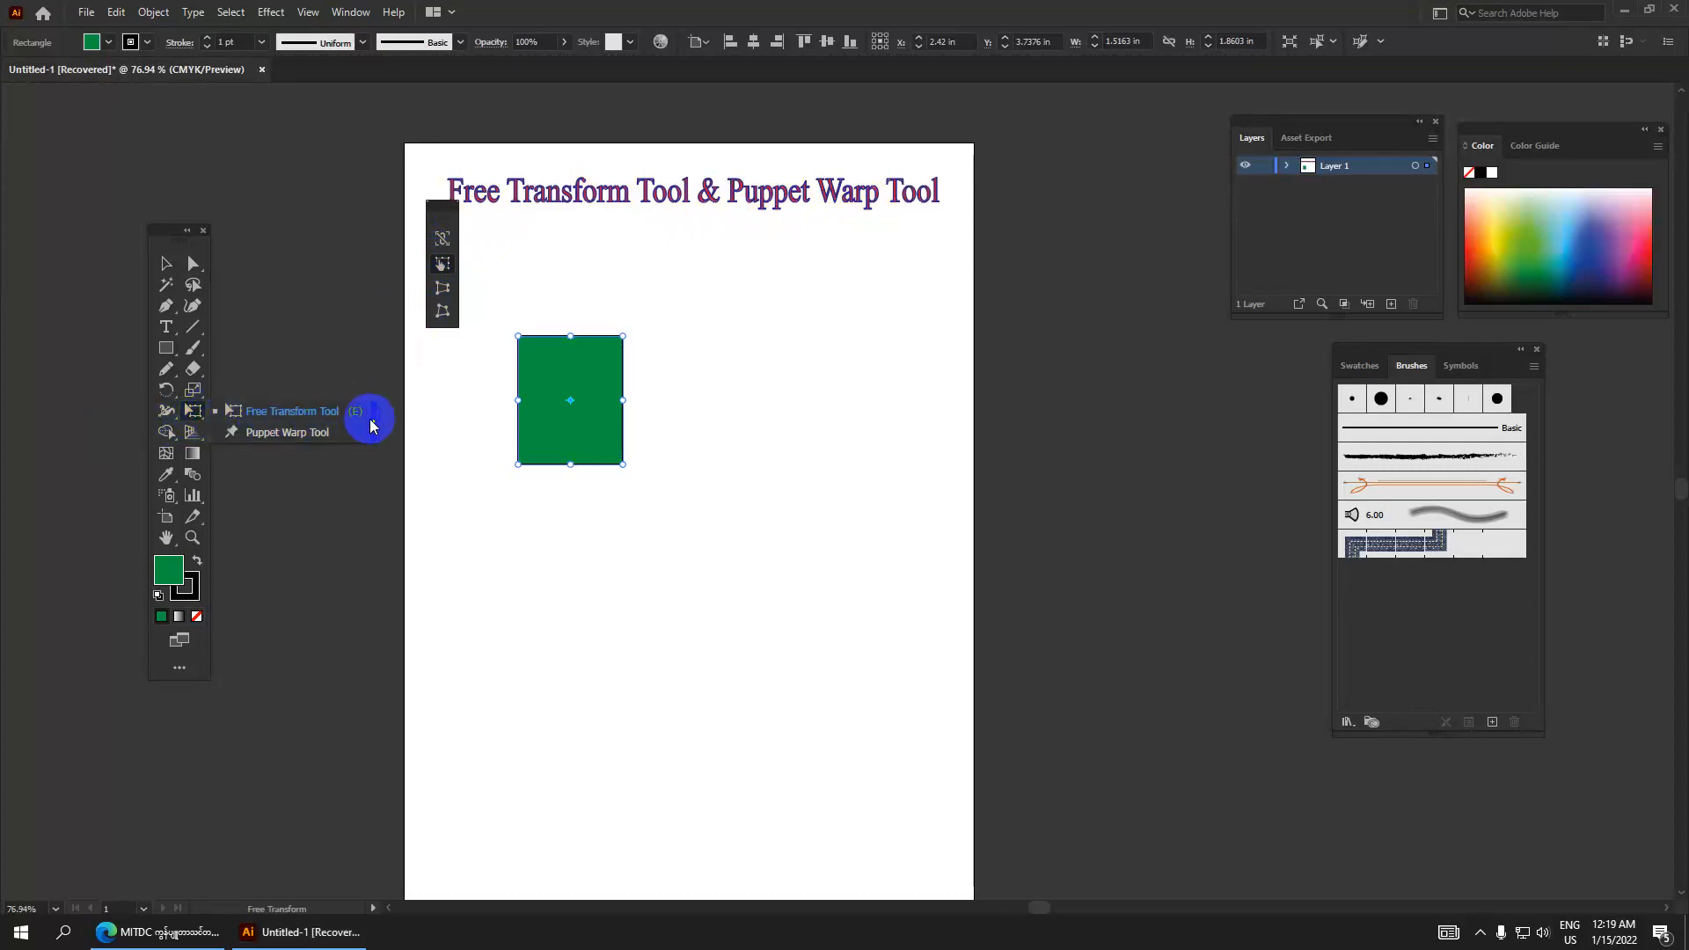
{"action": "left_click_drag", "start_coordinate": [373, 426], "coordinate": [363, 262]}
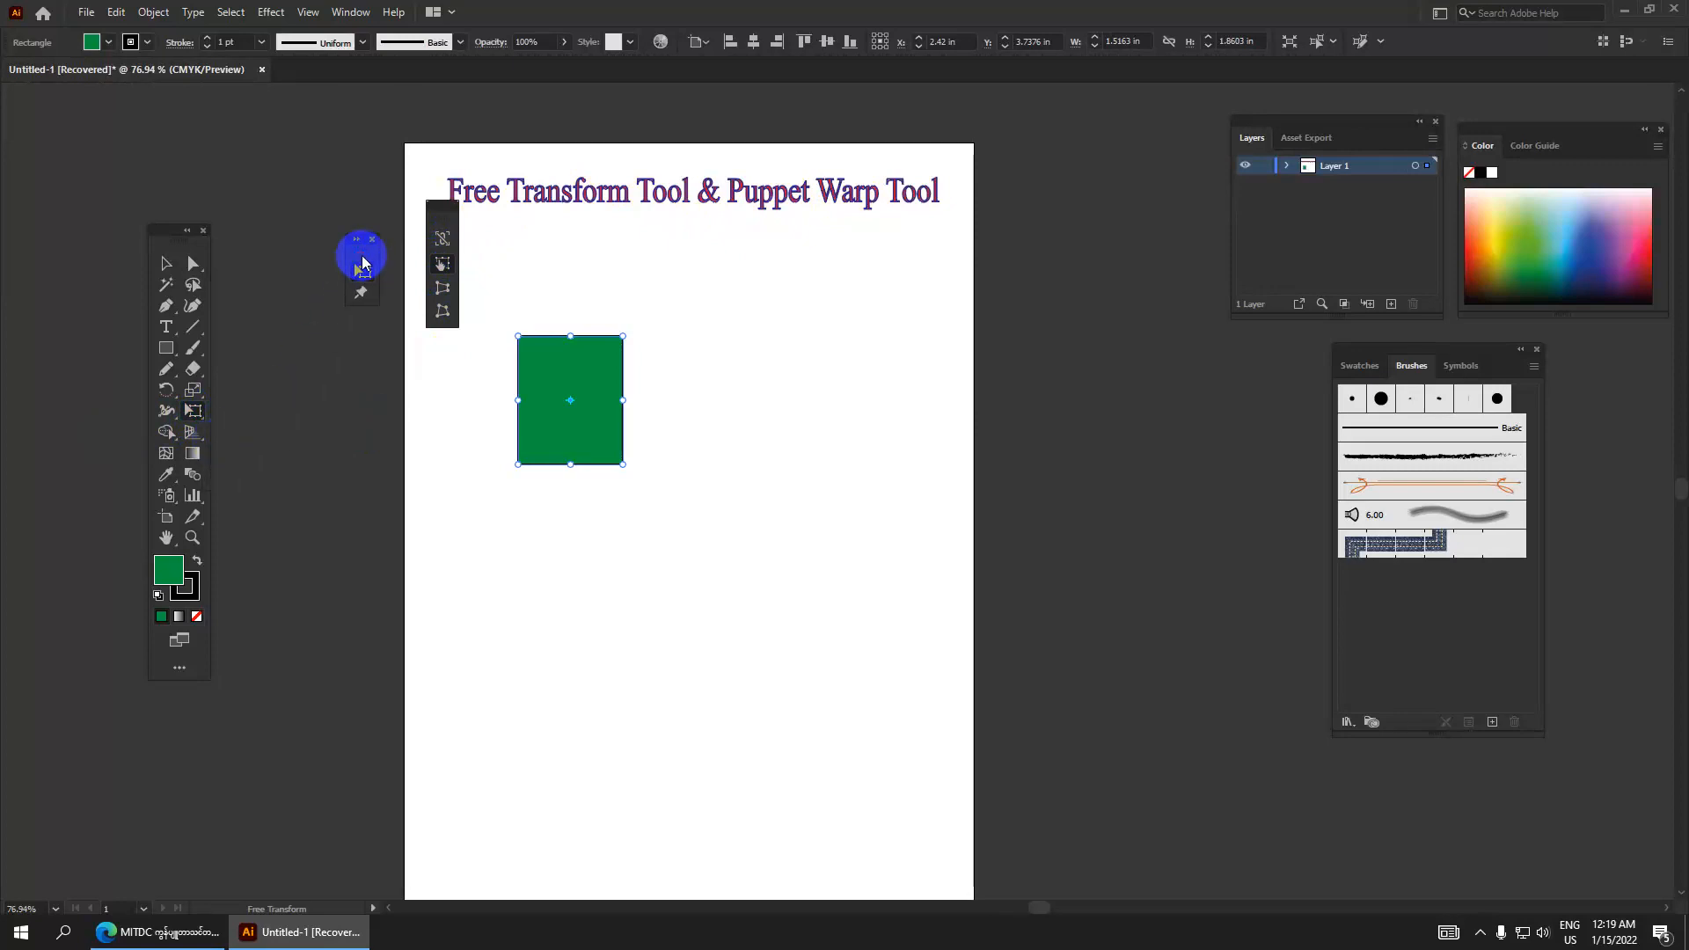
Rotate the green rectangle about its centre with Free Transform, leaving it slightly tilted.
{"action": "left_click", "coordinate": [443, 264]}
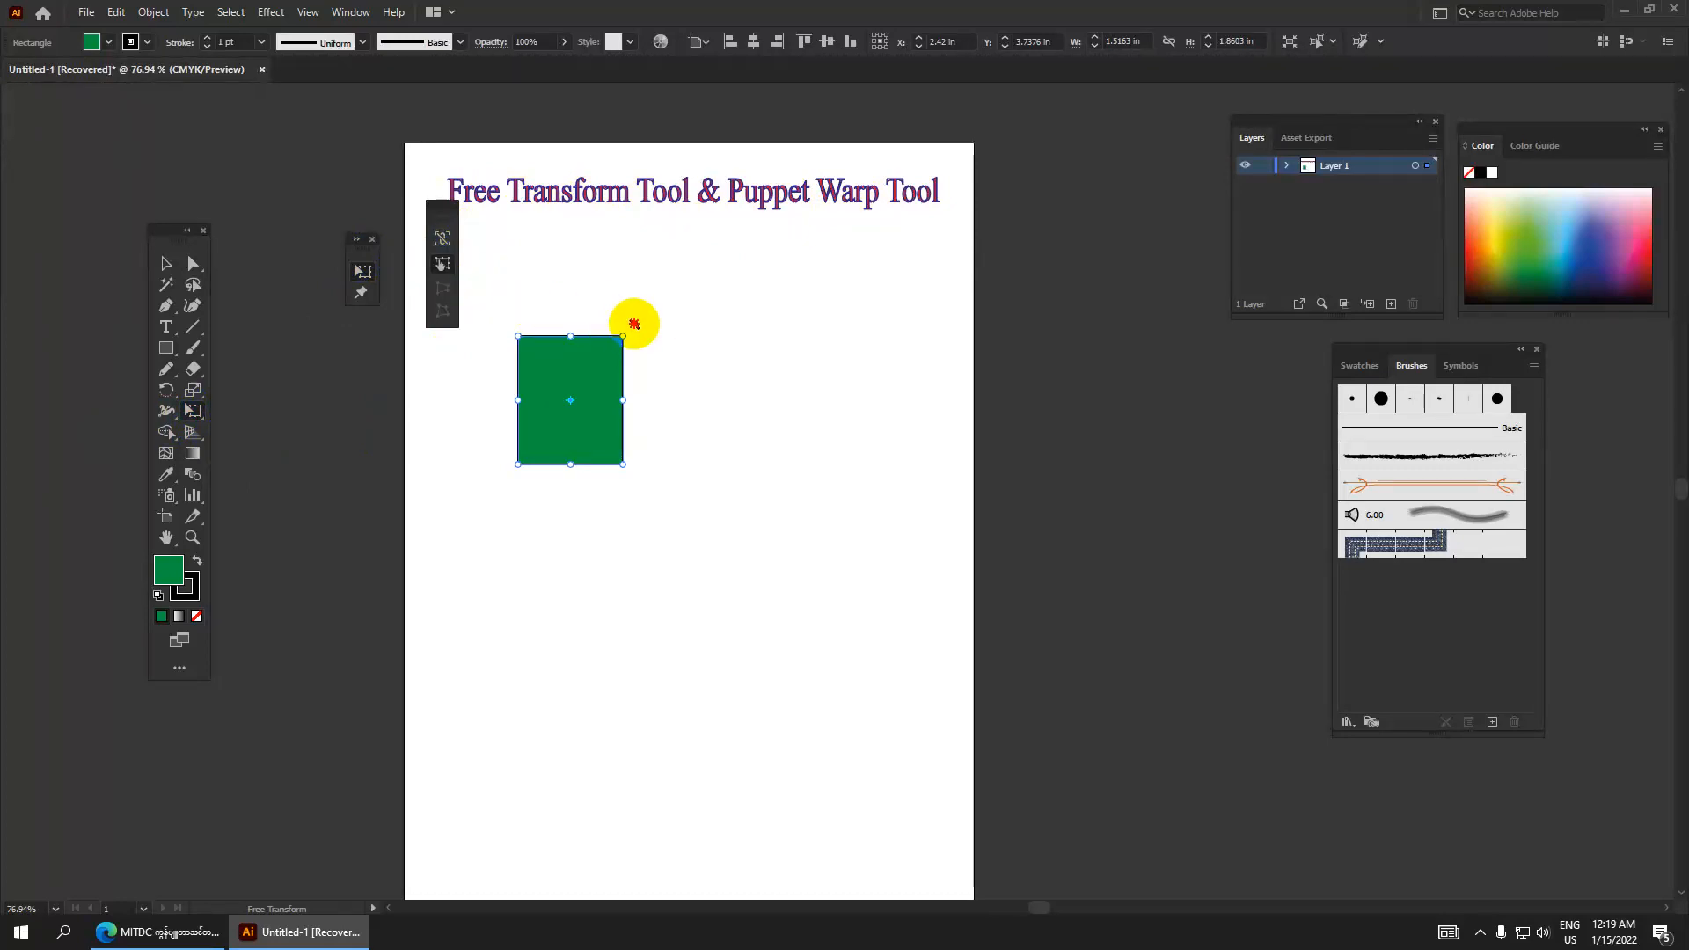
{"action": "left_click_drag", "start_coordinate": [634, 320], "coordinate": [671, 400]}
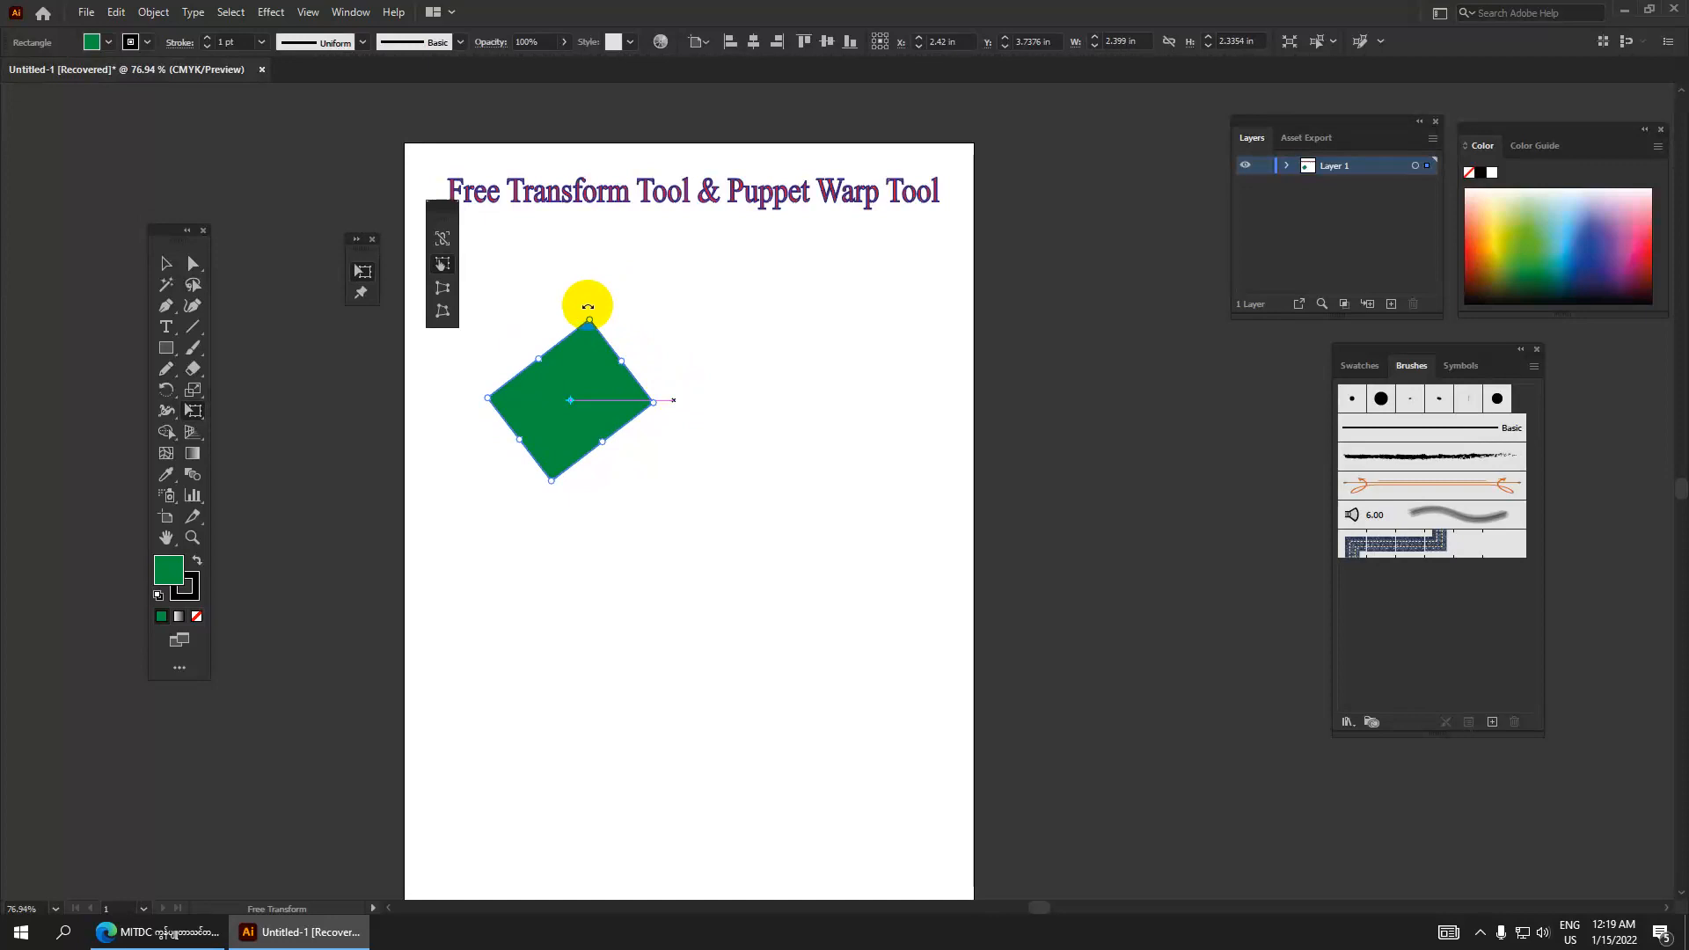
{"action": "left_click_drag", "start_coordinate": [587, 307], "coordinate": [636, 451]}
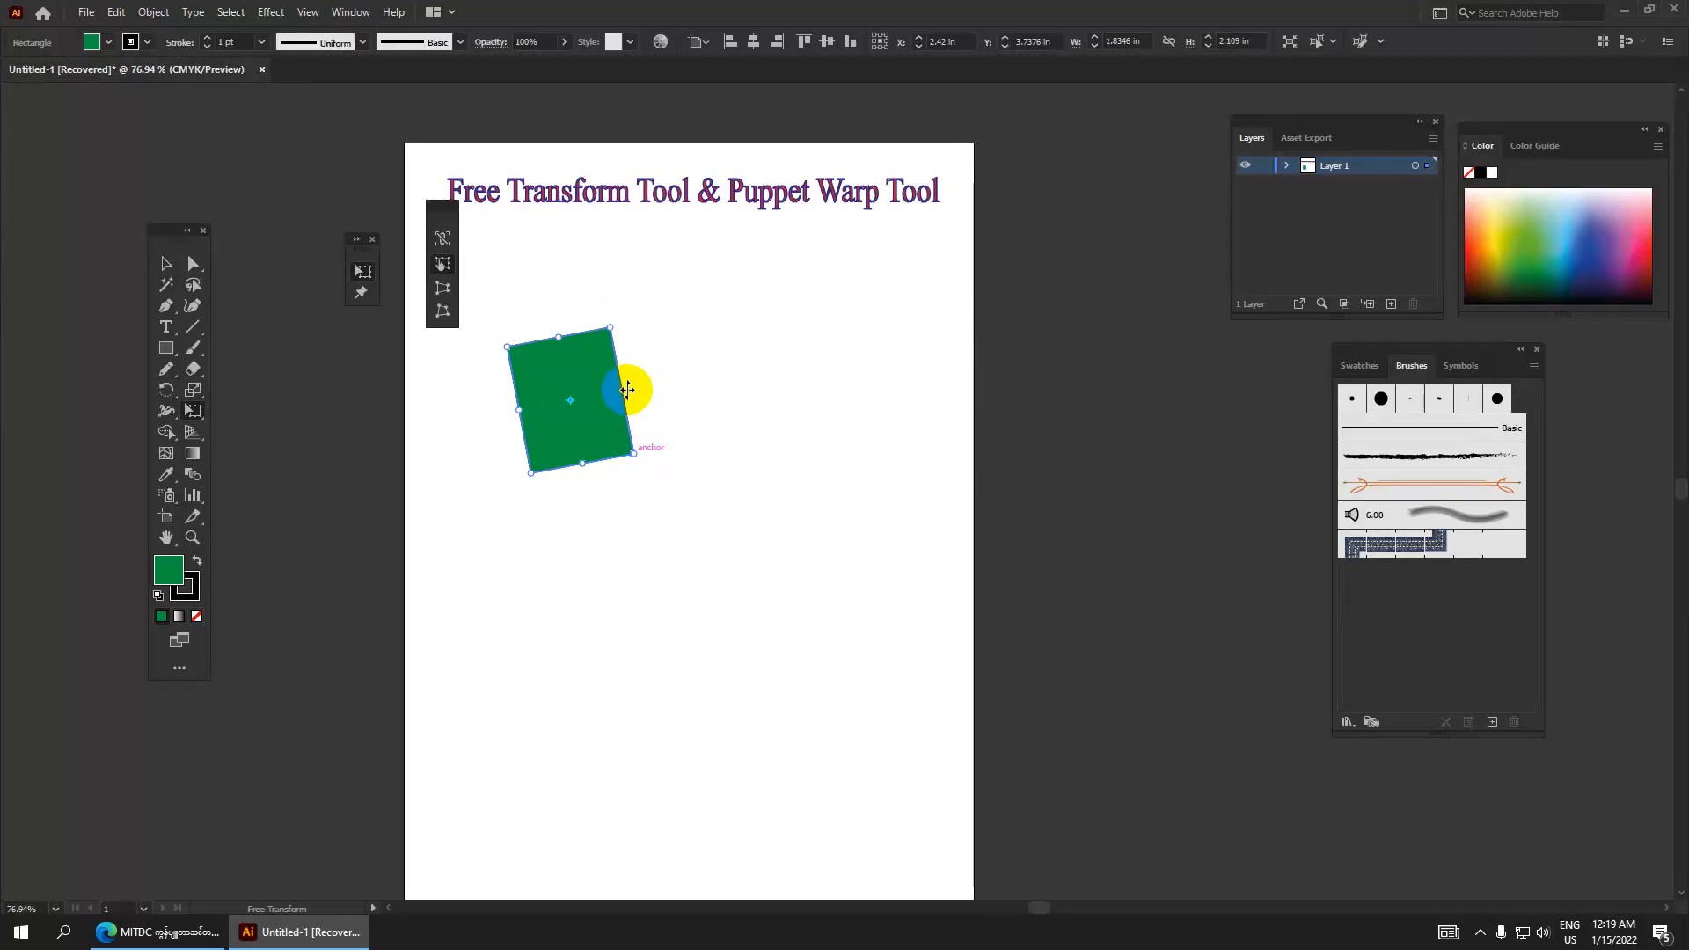
Skew the tilted rectangle into a diamond-like parallelogram and shrink it to about 1.23 by 2.47 in.
{"action": "left_click_drag", "start_coordinate": [621, 393], "coordinate": [622, 296]}
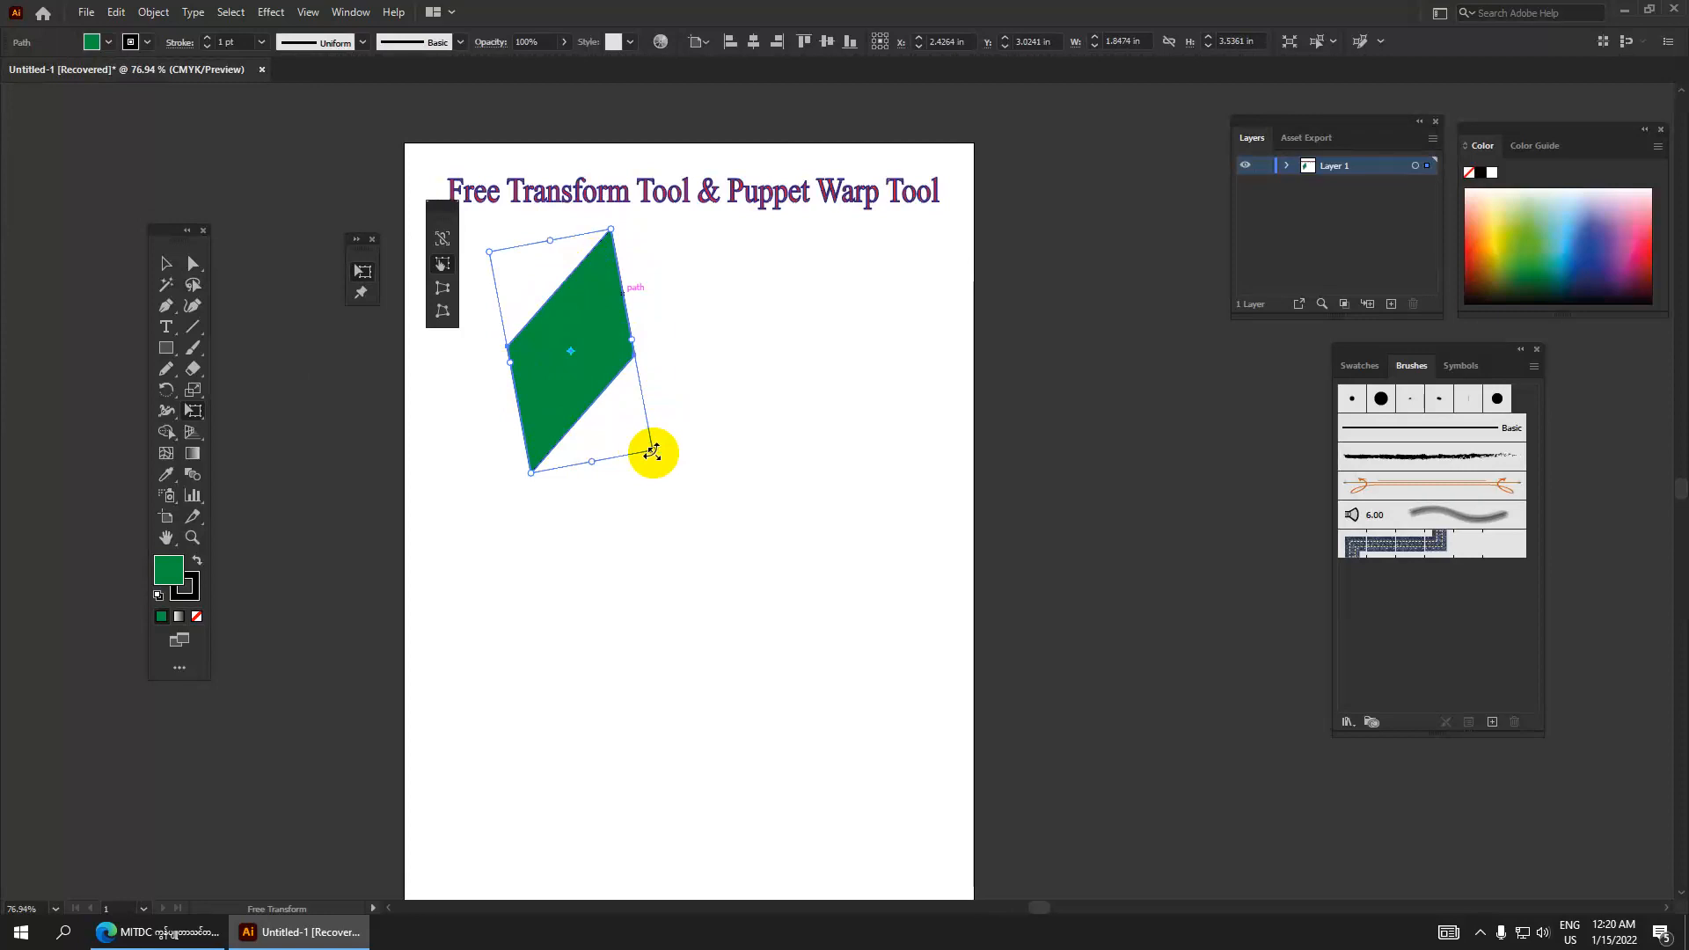
{"action": "left_click_drag", "start_coordinate": [653, 452], "coordinate": [601, 388]}
Reposition the green parallelogram below the title and scale it down to about 0.76 by 1.52 in.
{"action": "left_click", "coordinate": [169, 266]}
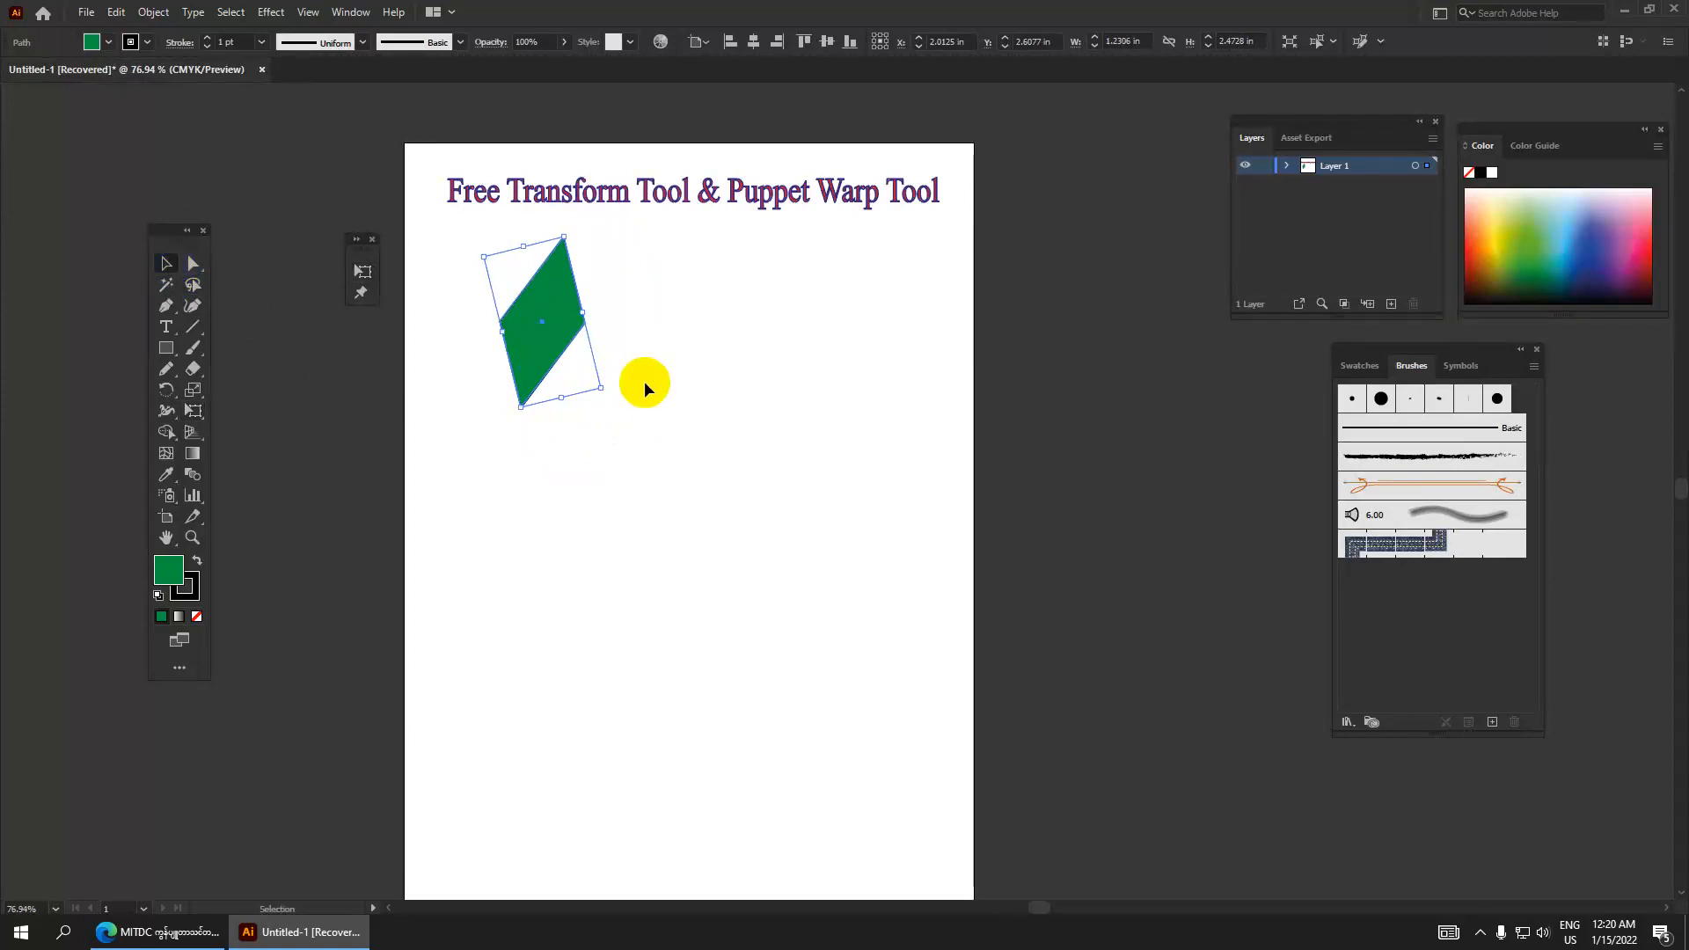
{"action": "left_click_drag", "start_coordinate": [554, 306], "coordinate": [618, 385]}
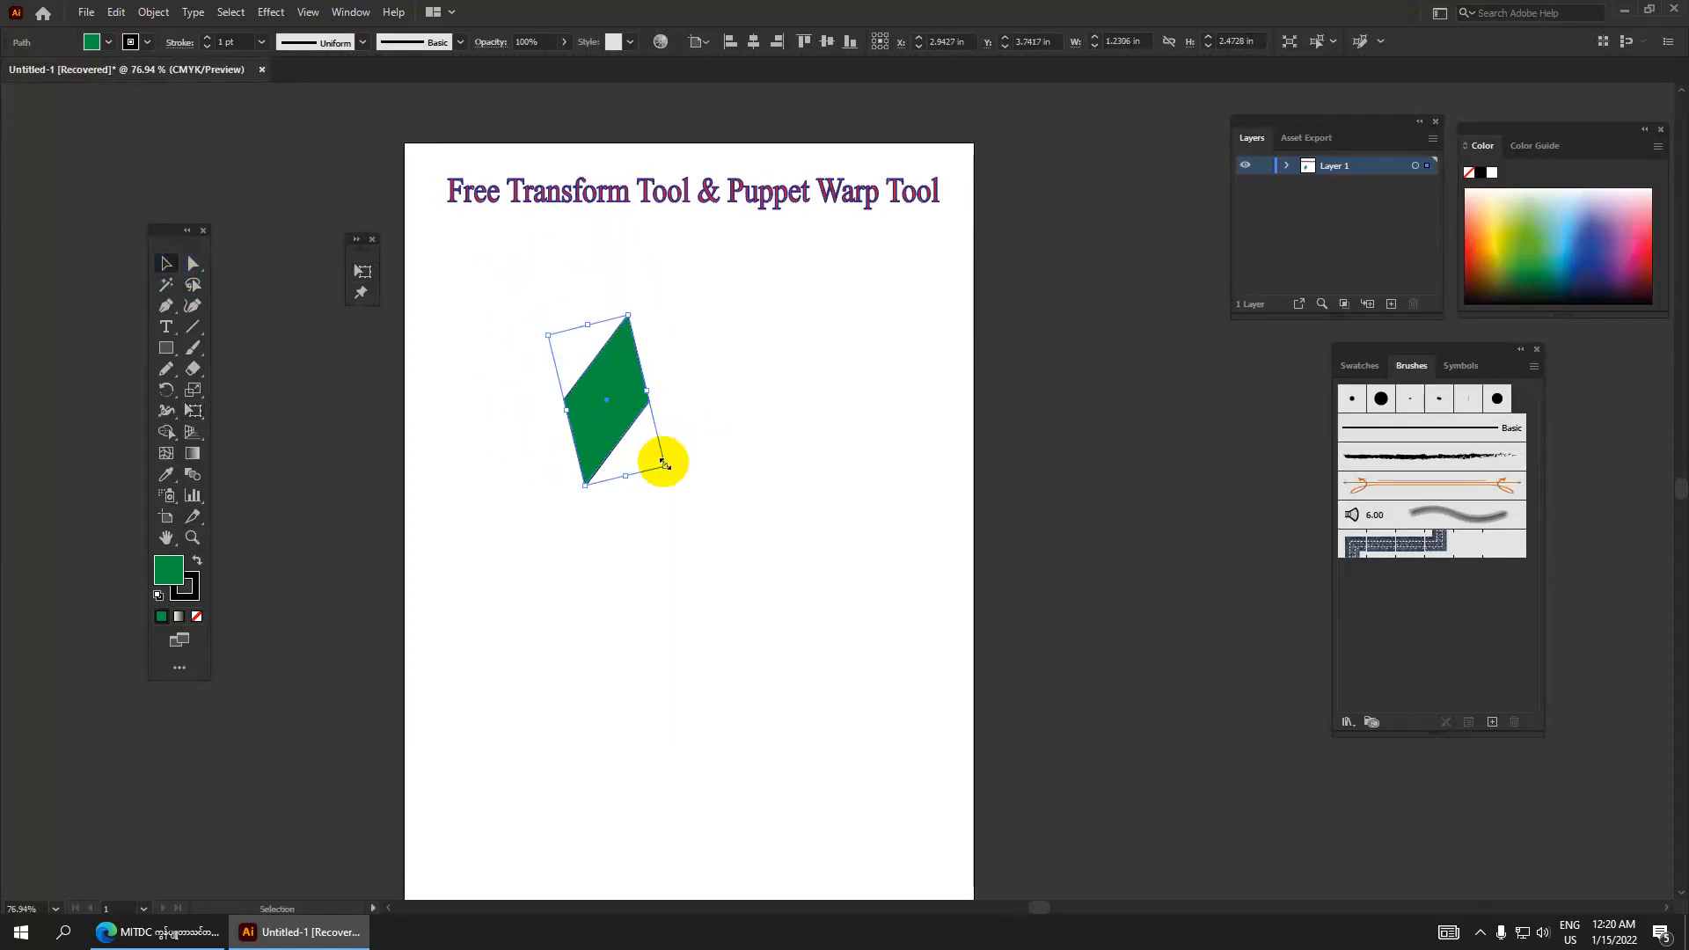
{"action": "left_click_drag", "start_coordinate": [665, 463], "coordinate": [702, 518]}
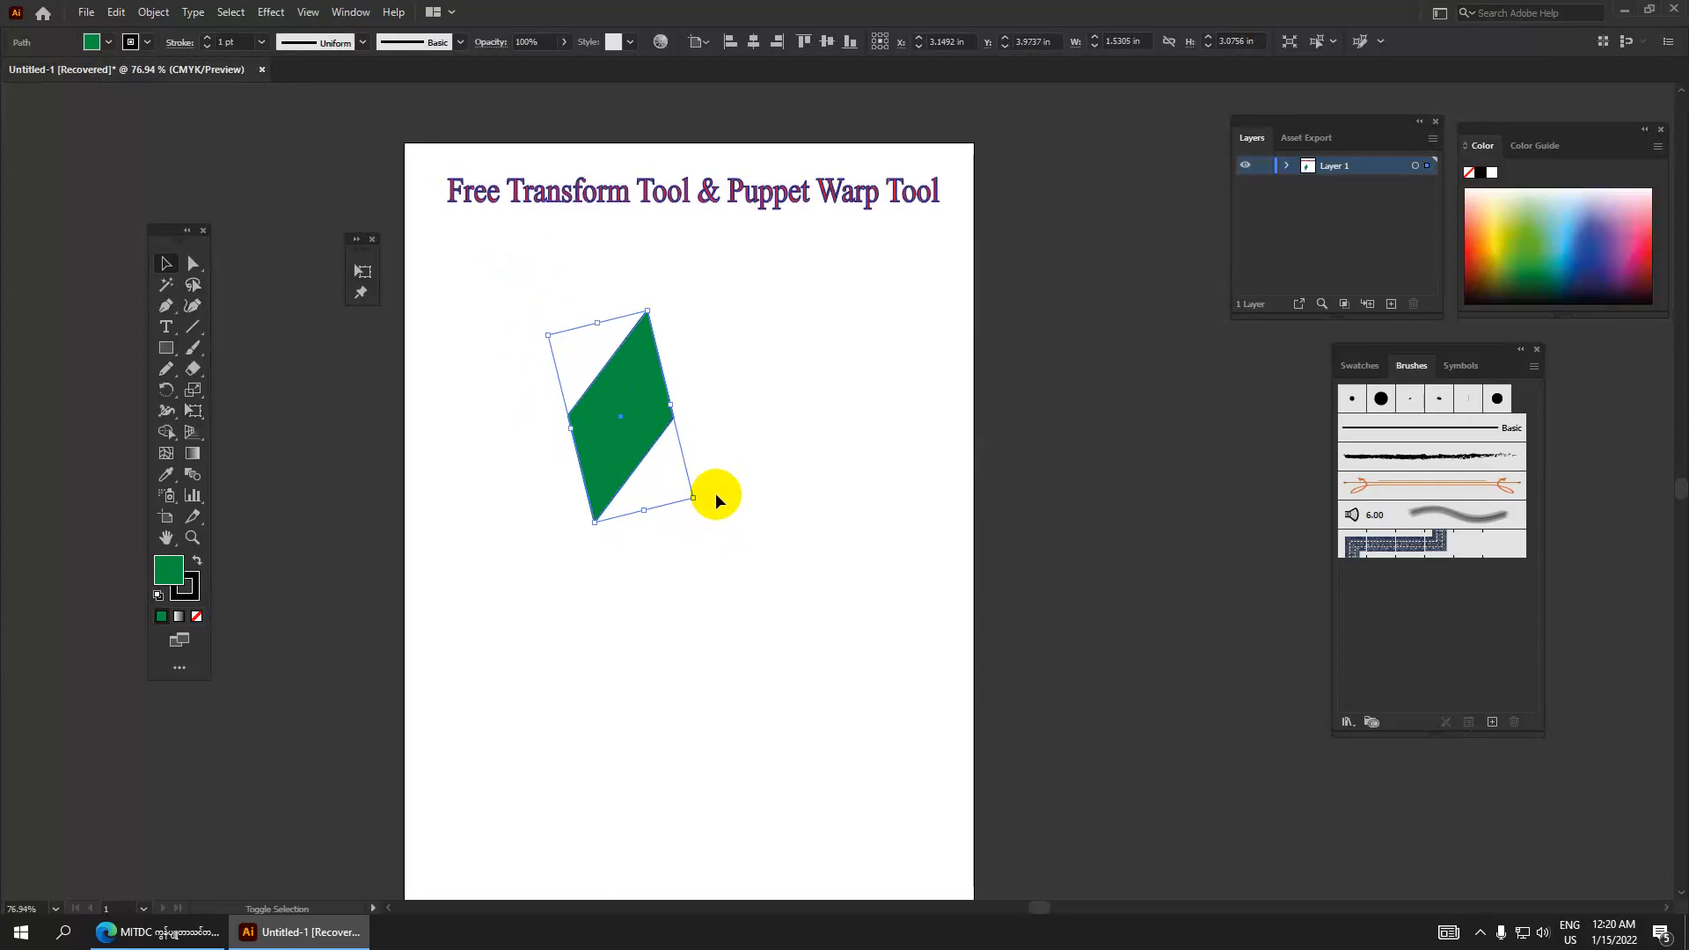
{"action": "left_click_drag", "start_coordinate": [694, 498], "coordinate": [649, 431]}
{"action": "left_click_drag", "start_coordinate": [617, 392], "coordinate": [639, 349]}
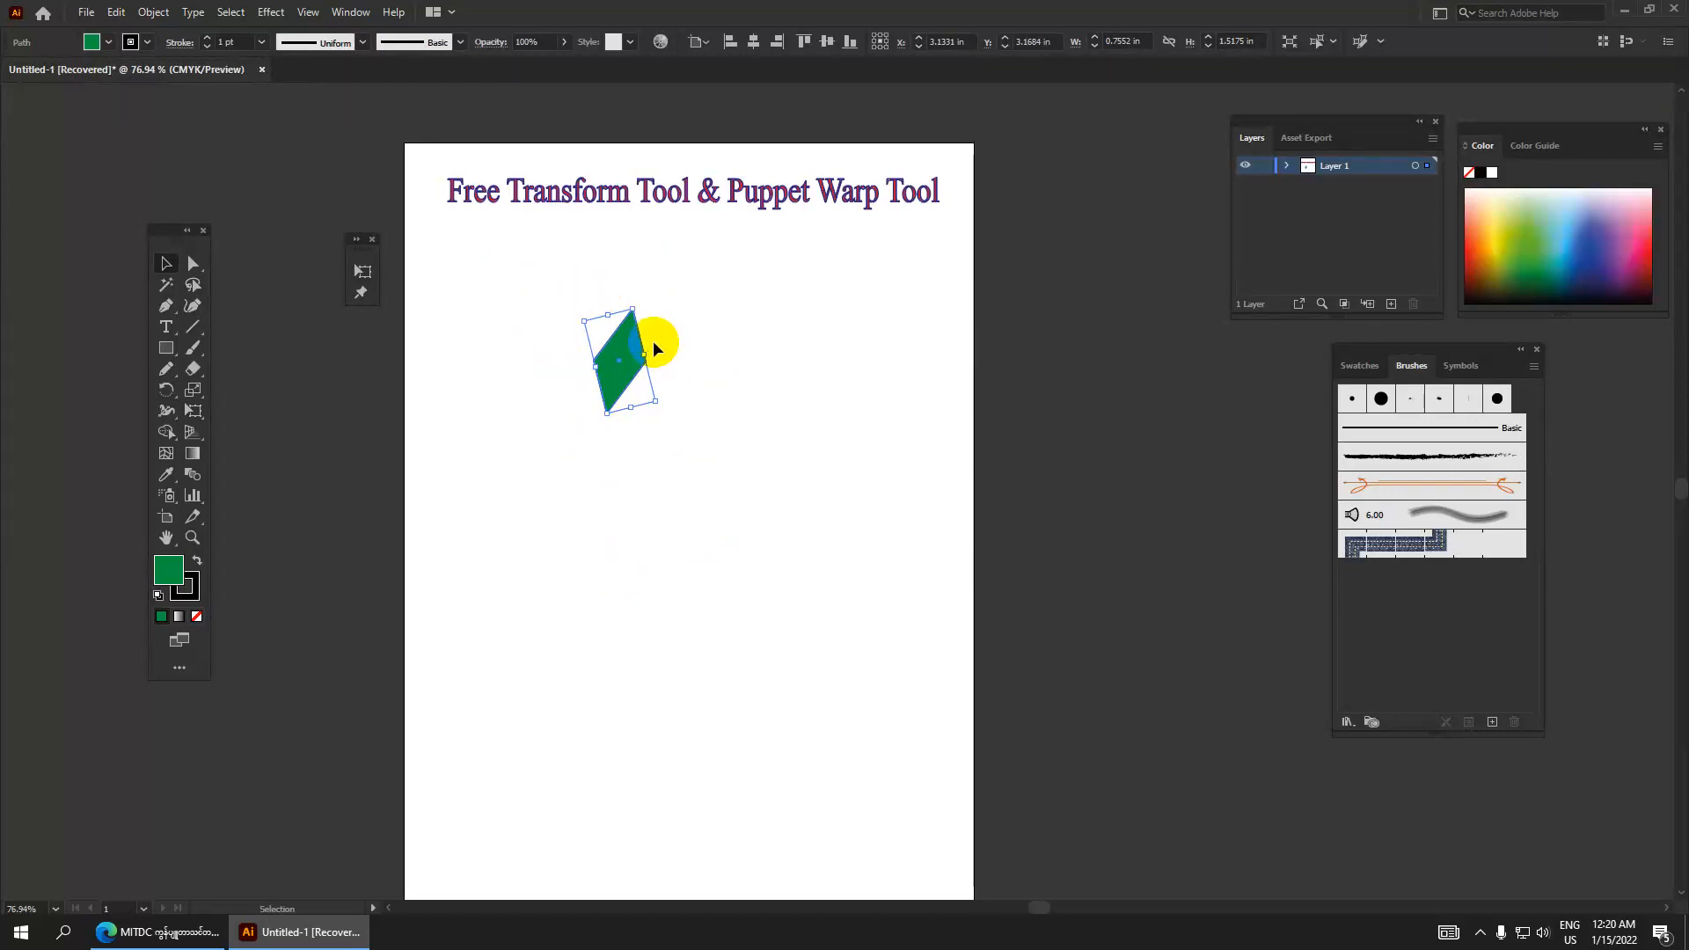
Make a copy of the parallelogram rotated 90° about its centre with the Rotate tool to form a four-pointed star.
{"action": "left_click", "coordinate": [170, 406]}
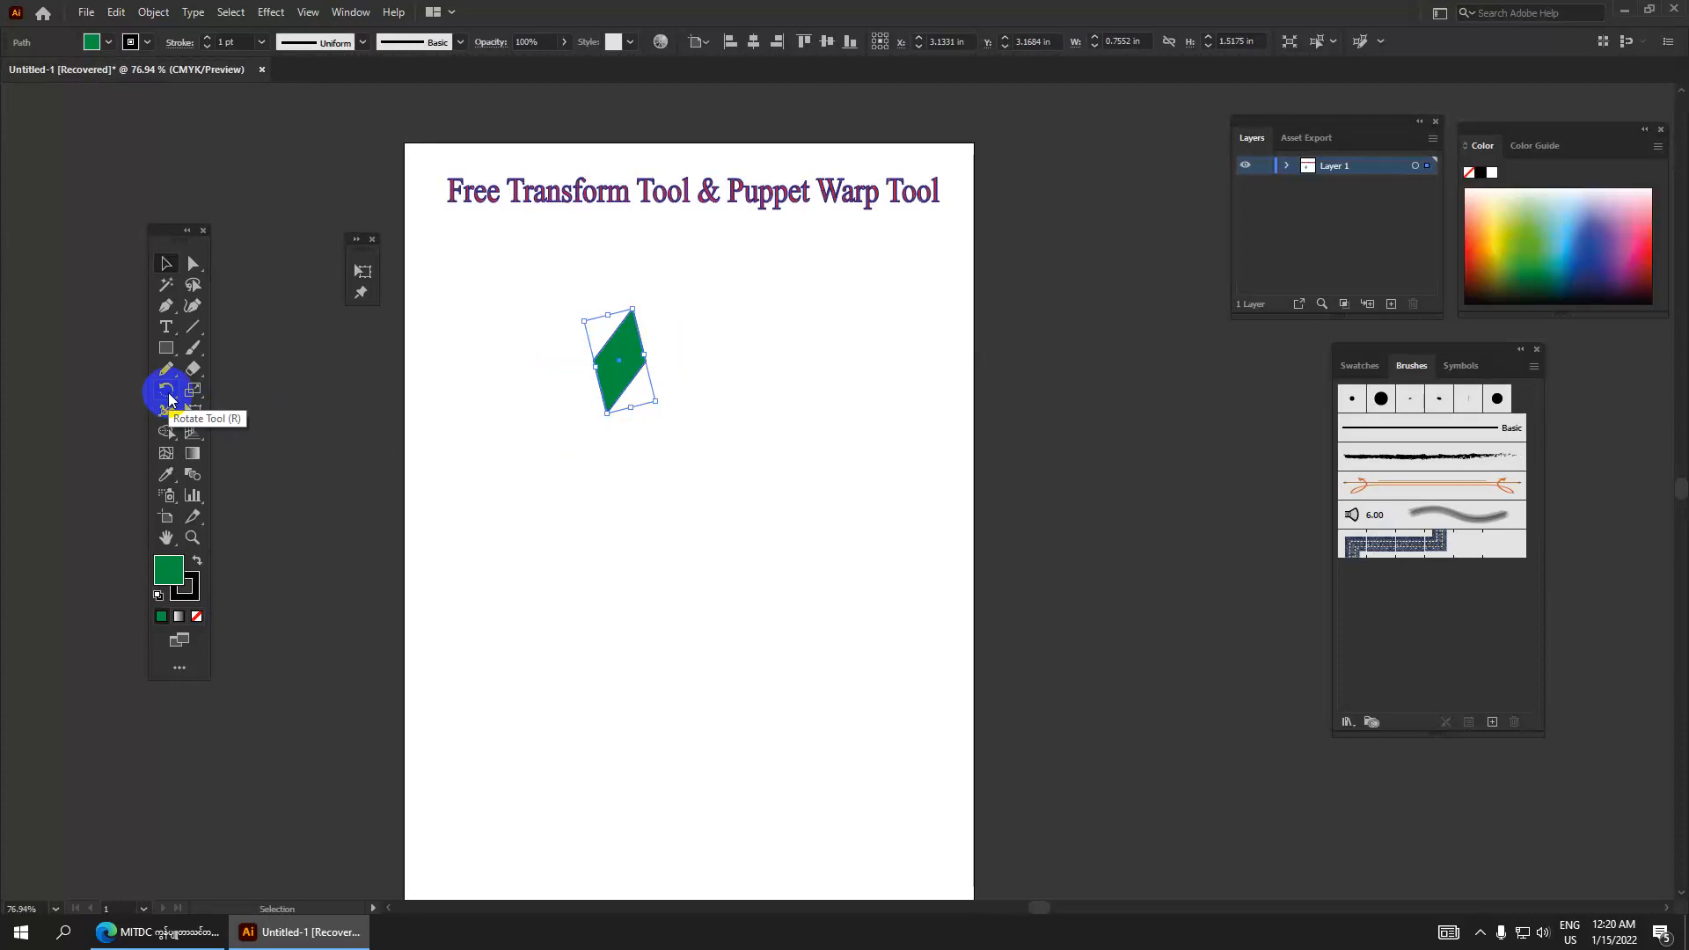
{"action": "left_click", "coordinate": [168, 396]}
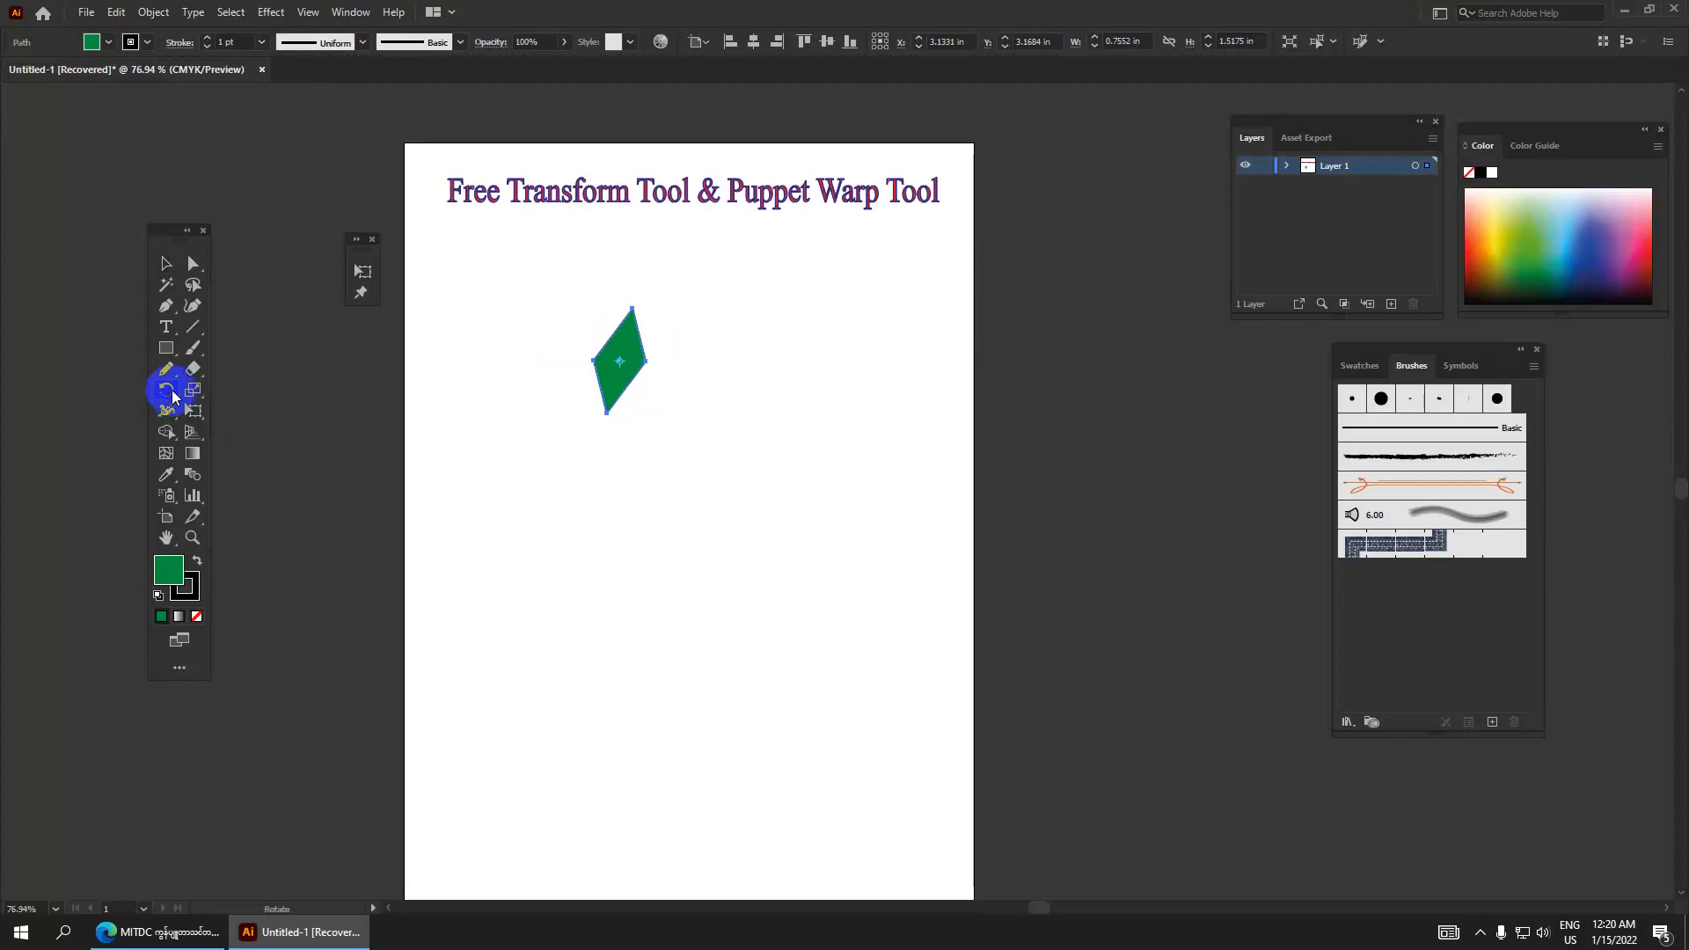
{"action": "left_click", "coordinate": [622, 362]}
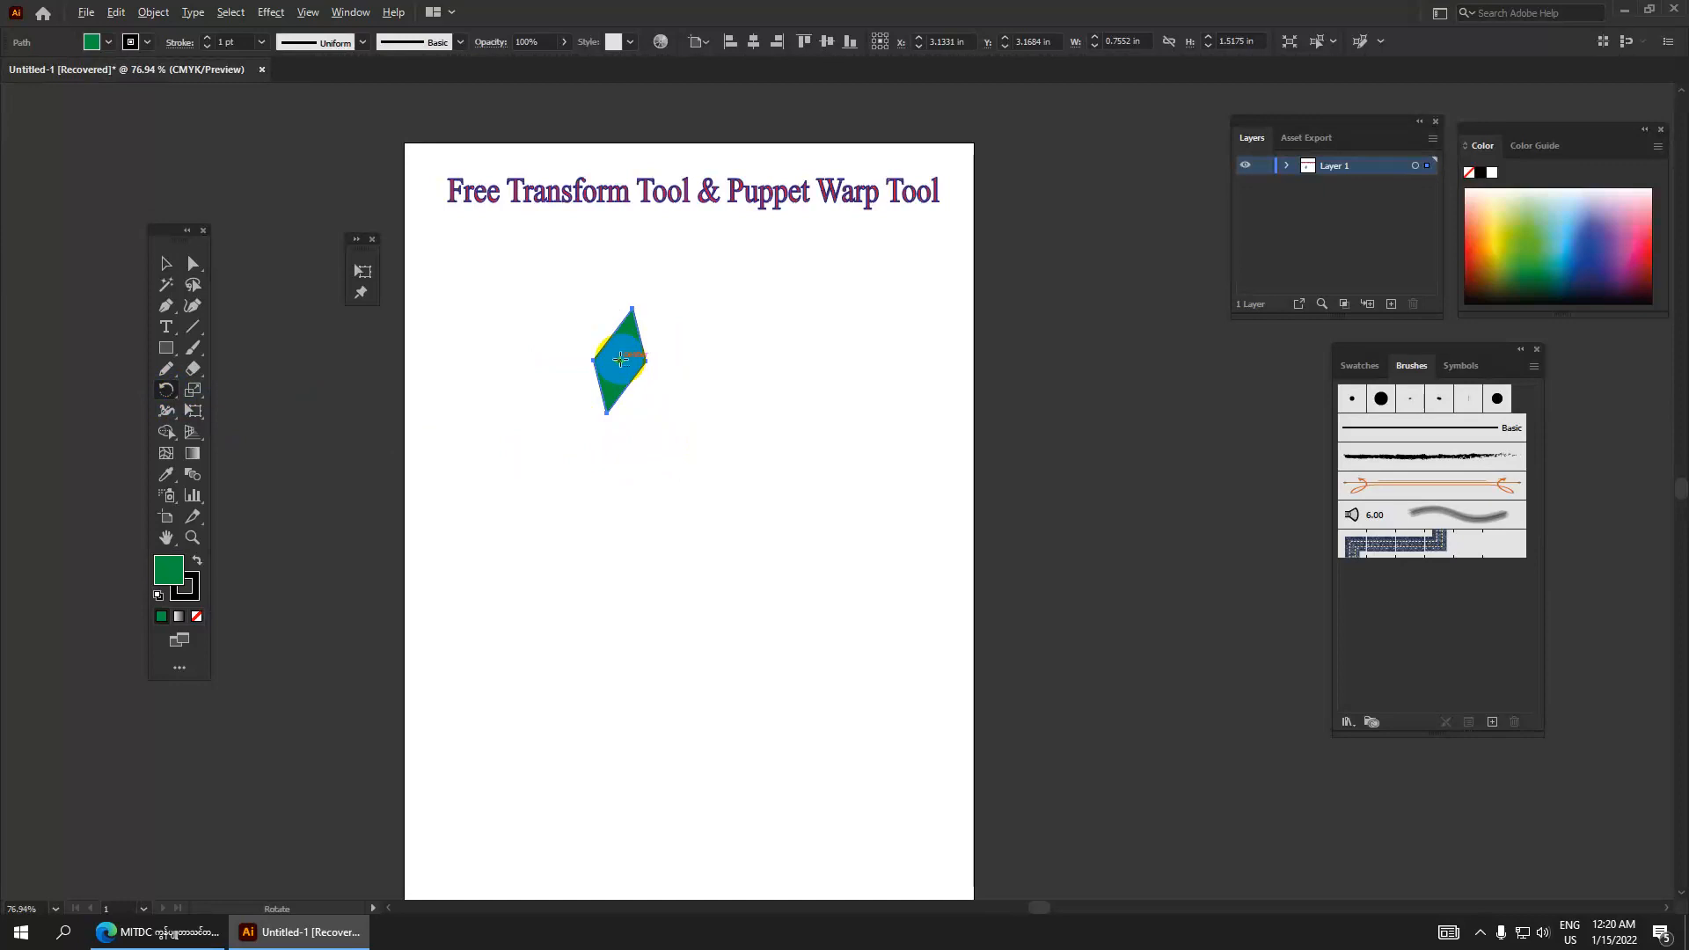
{"action": "left_click", "coordinate": [621, 360], "text": "alt"}
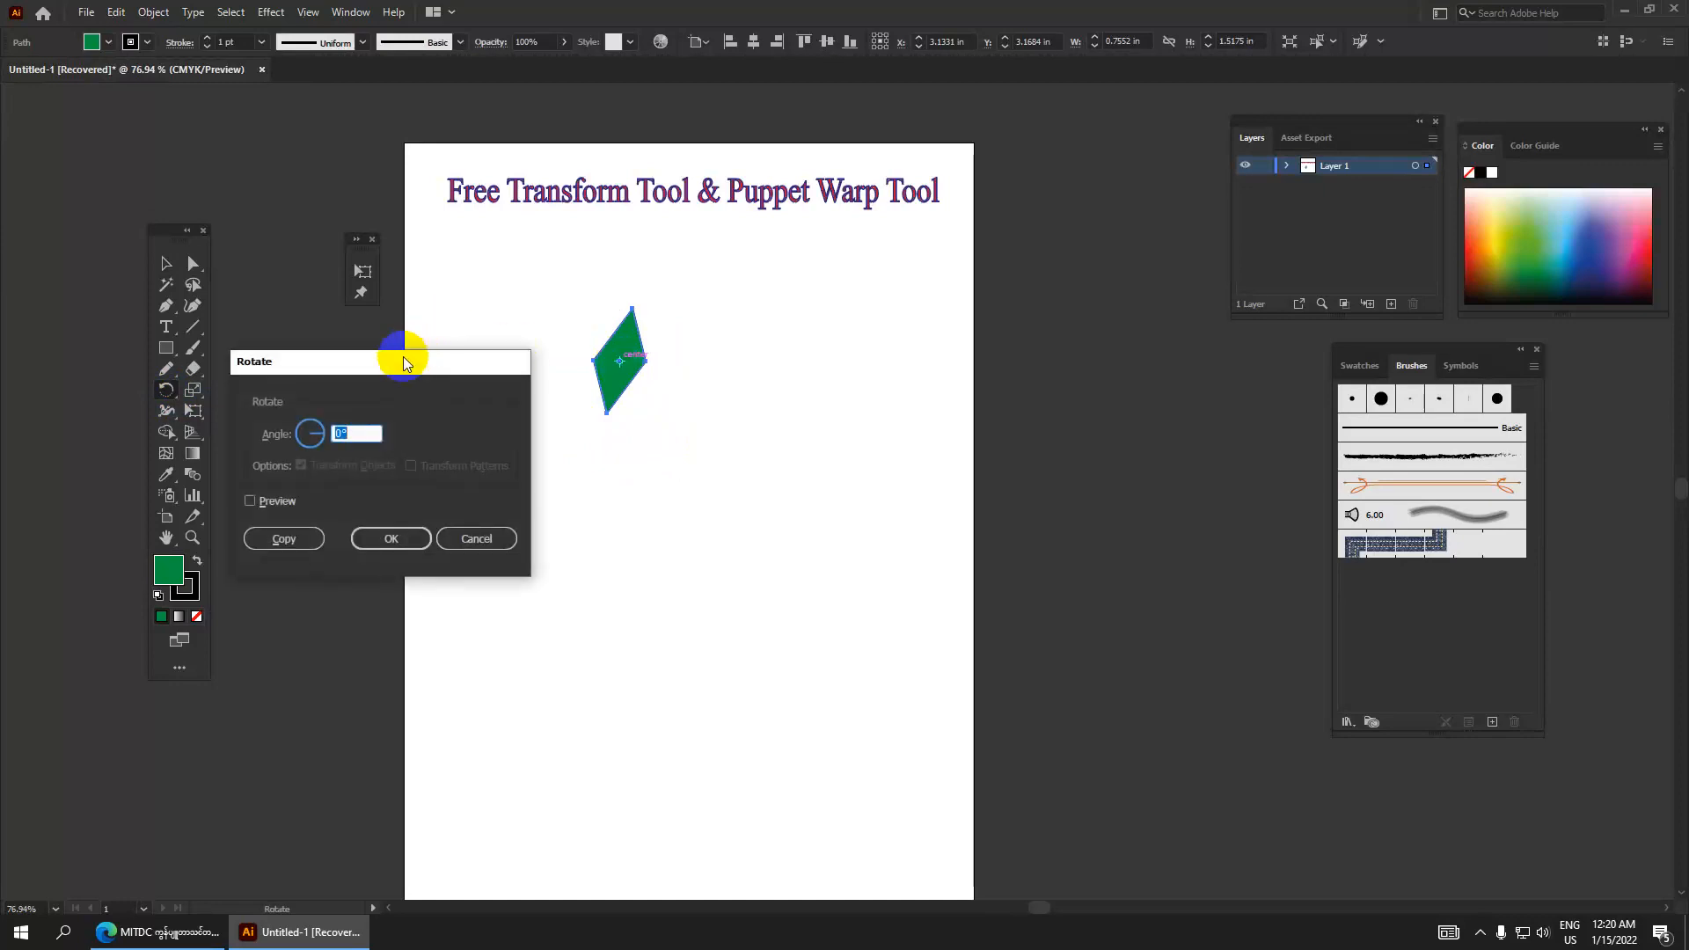
{"action": "left_click_drag", "start_coordinate": [387, 362], "coordinate": [880, 276]}
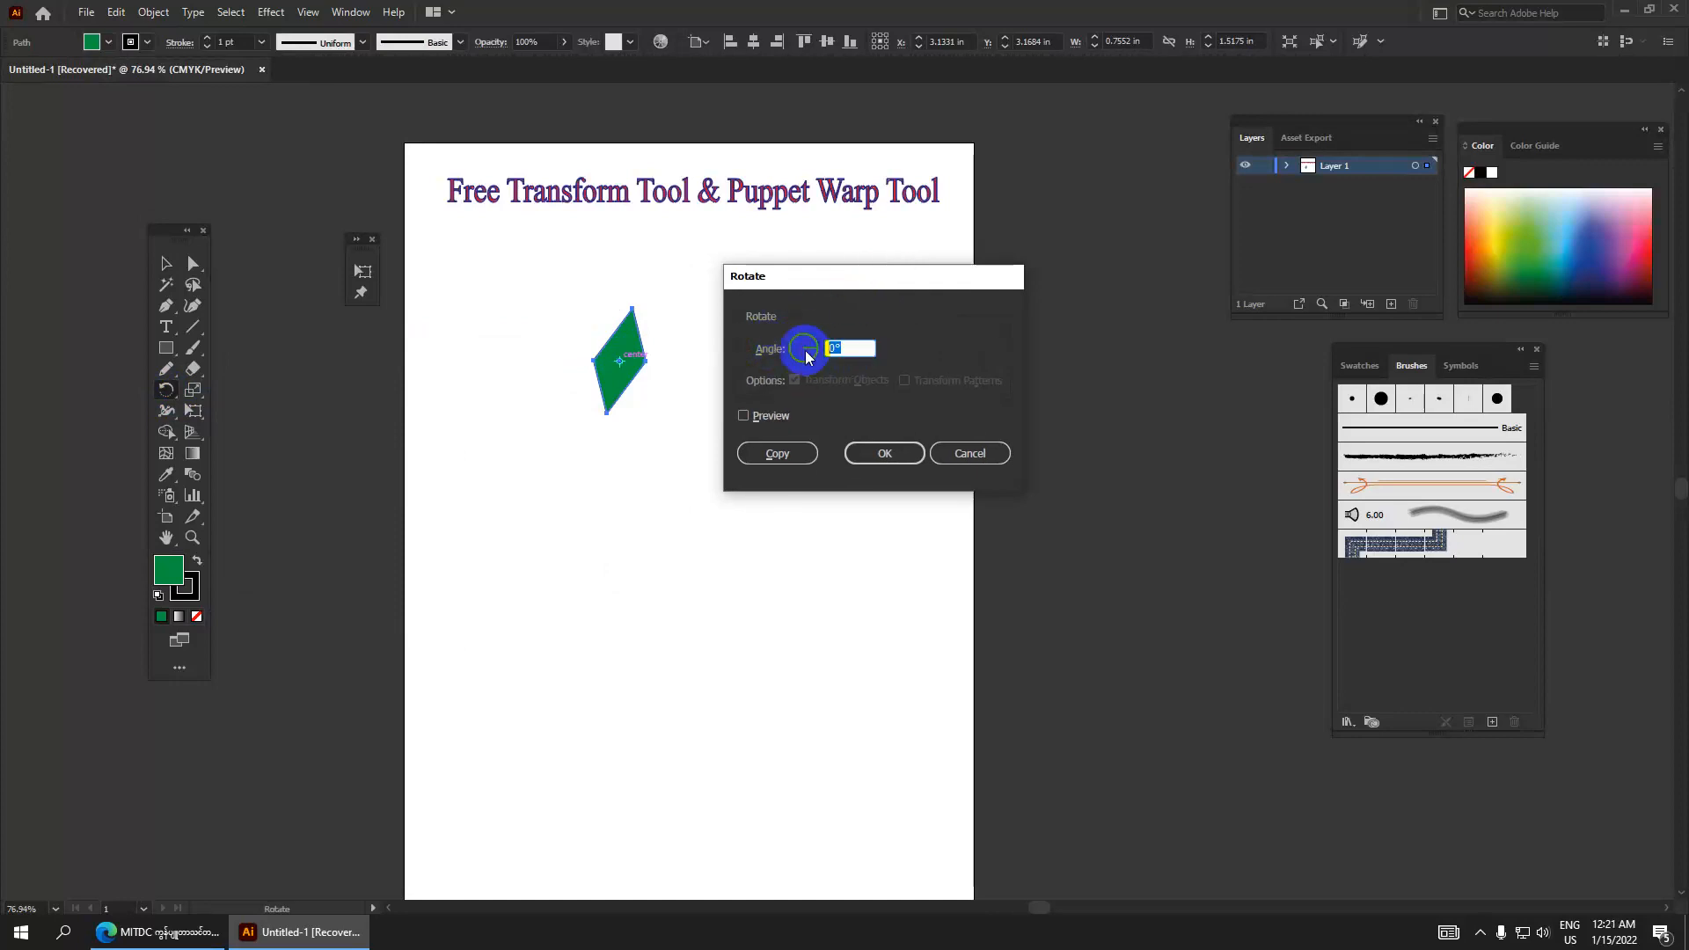
{"action": "left_click", "coordinate": [788, 456]}
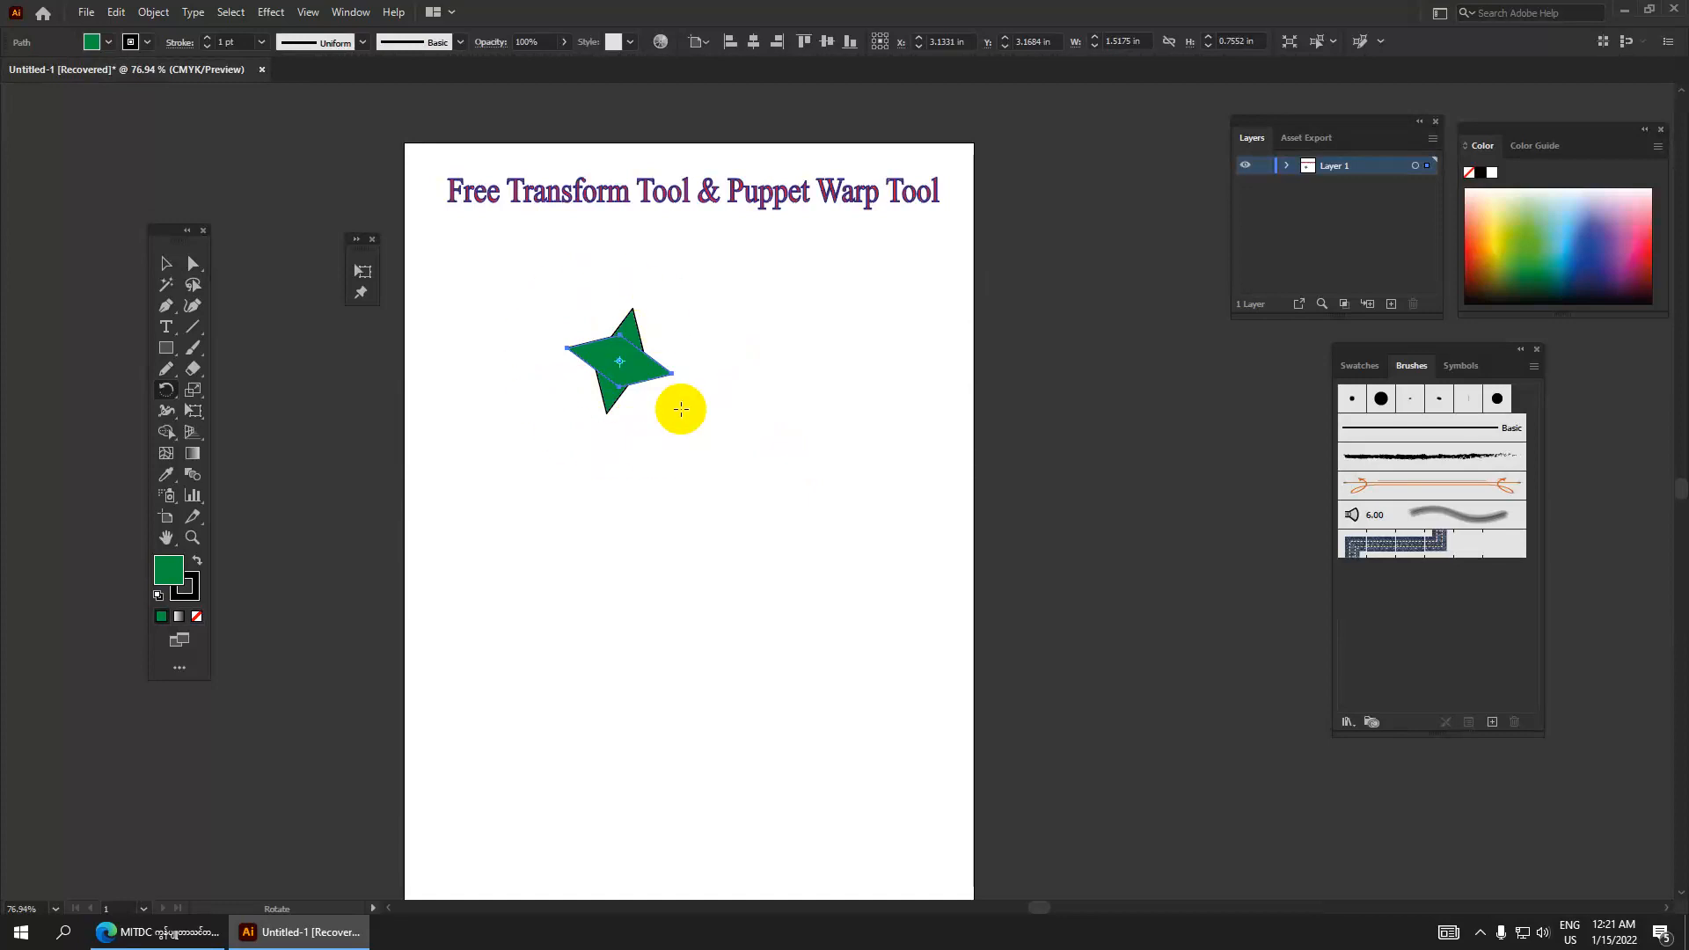
Select both crossed green shapes and group them.
{"action": "left_click", "coordinate": [166, 263]}
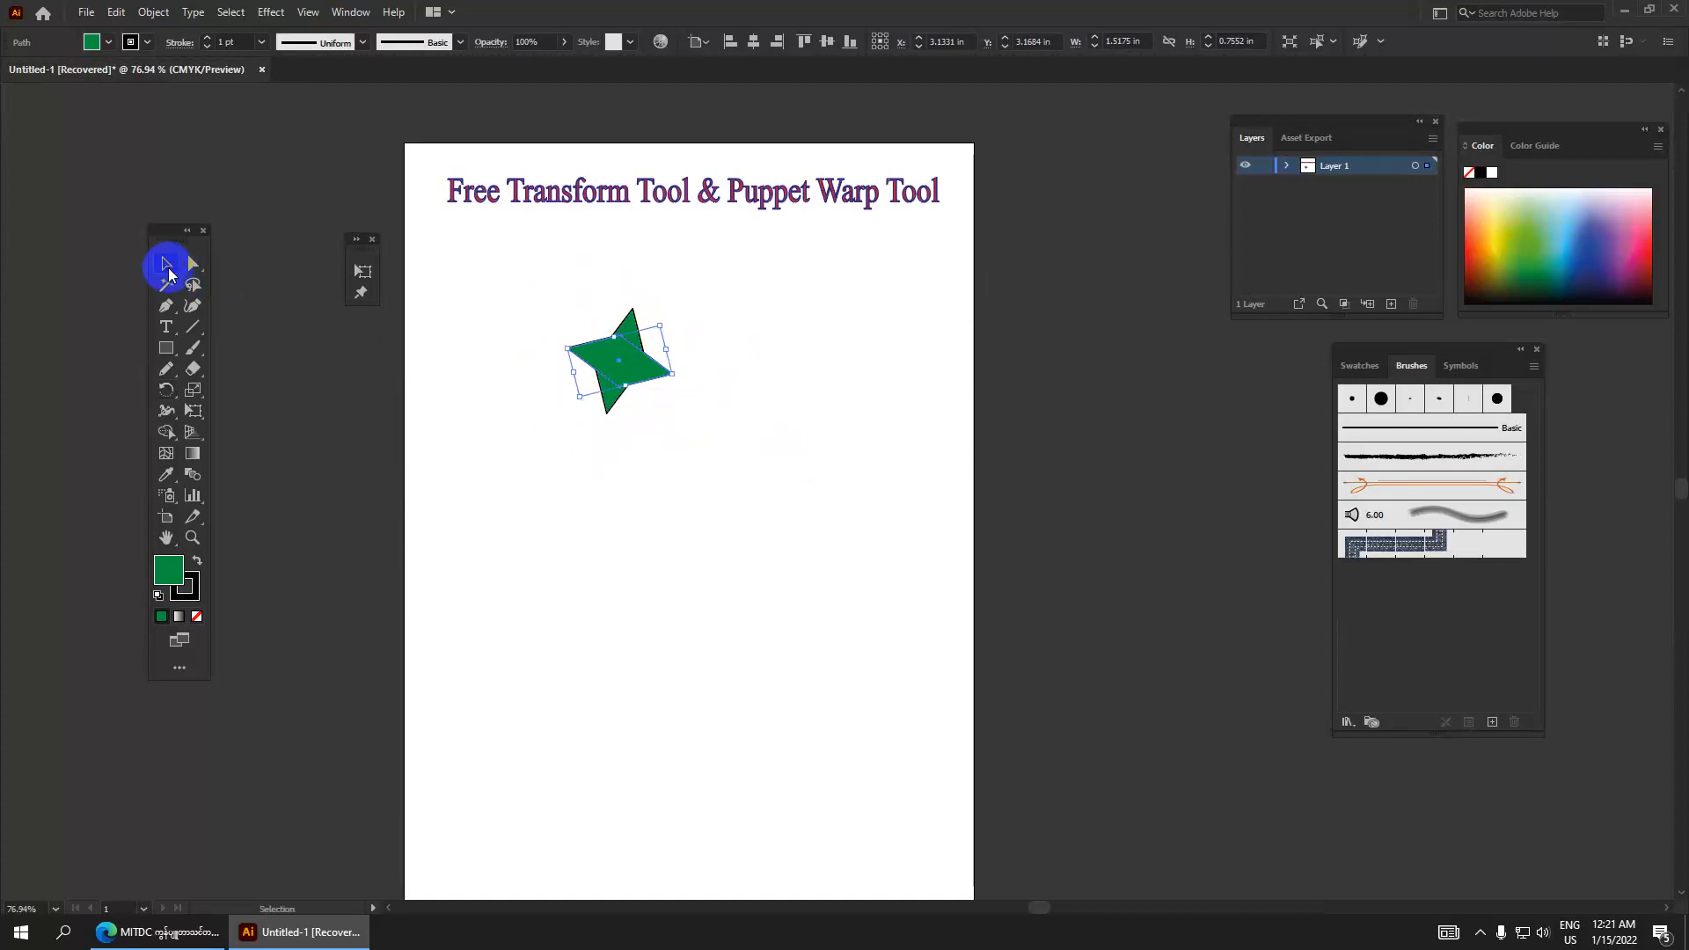
{"action": "key", "text": "ctrl+z"}
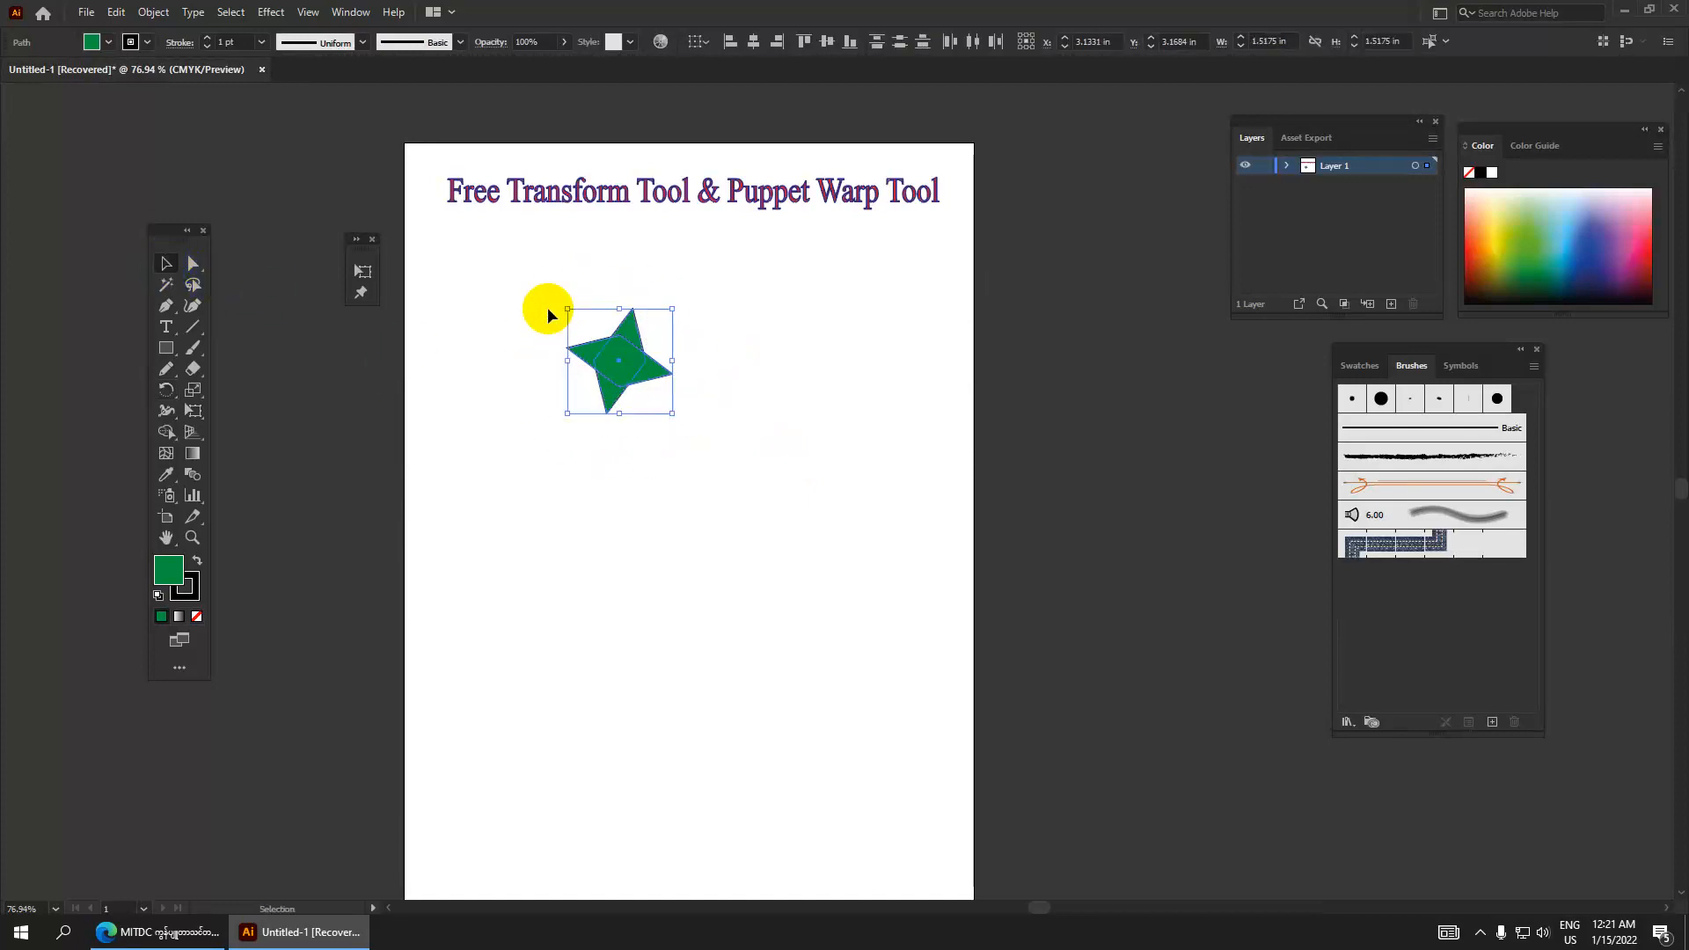
{"action": "left_click", "coordinate": [155, 13]}
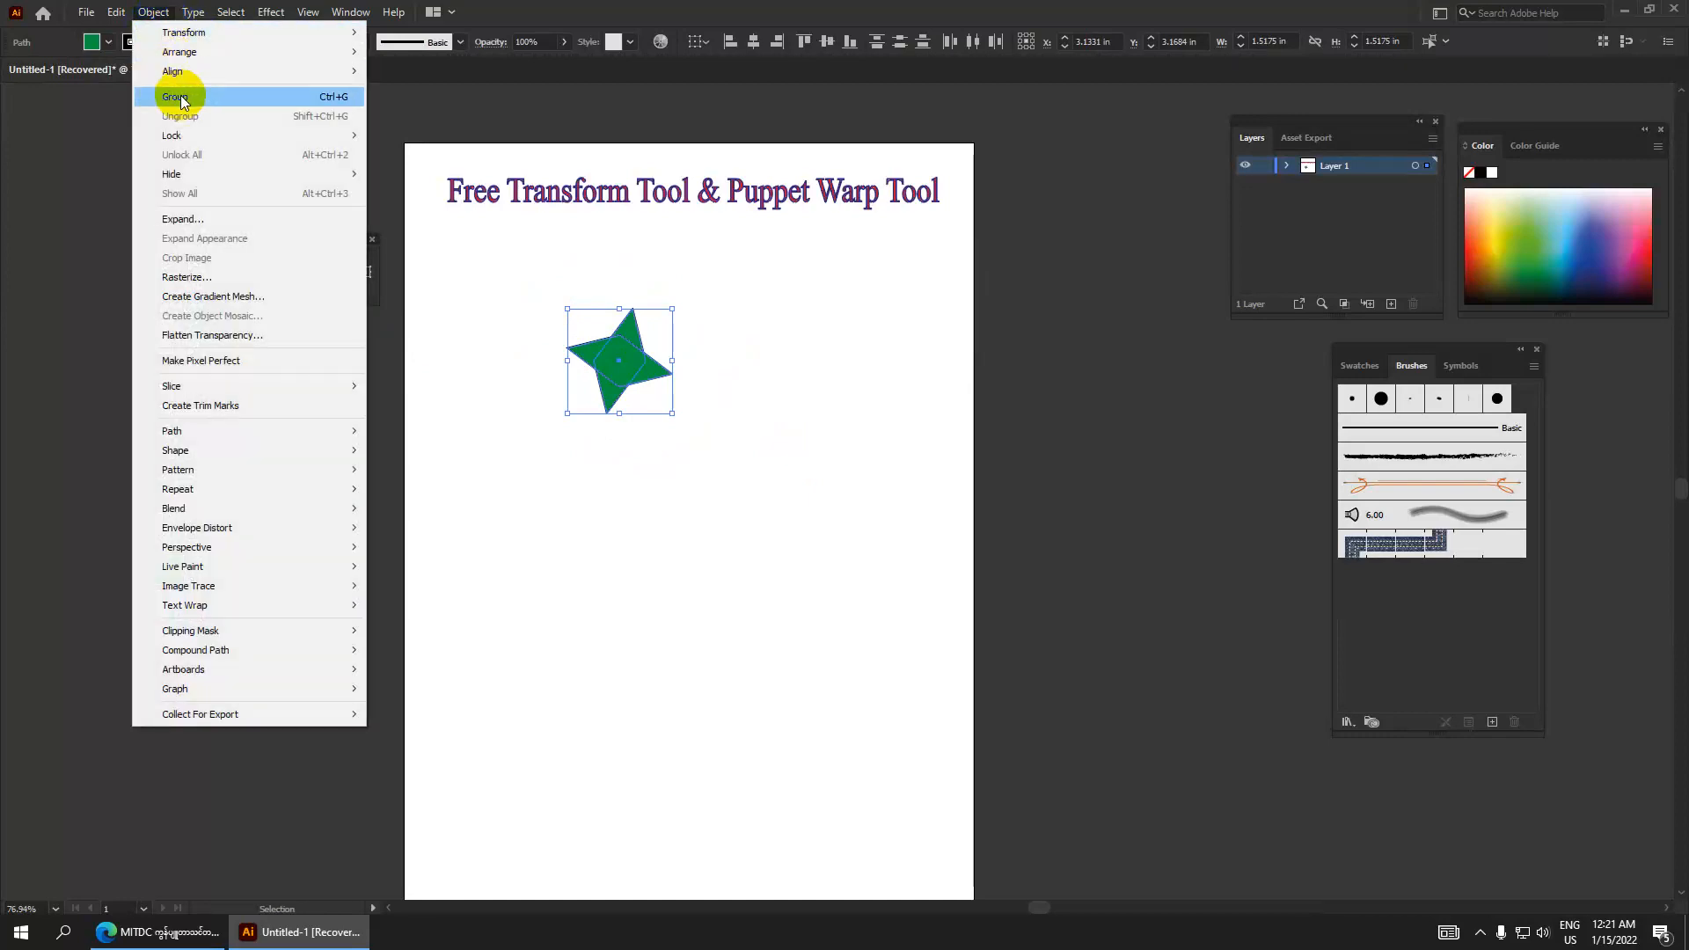
{"action": "left_click", "coordinate": [181, 95]}
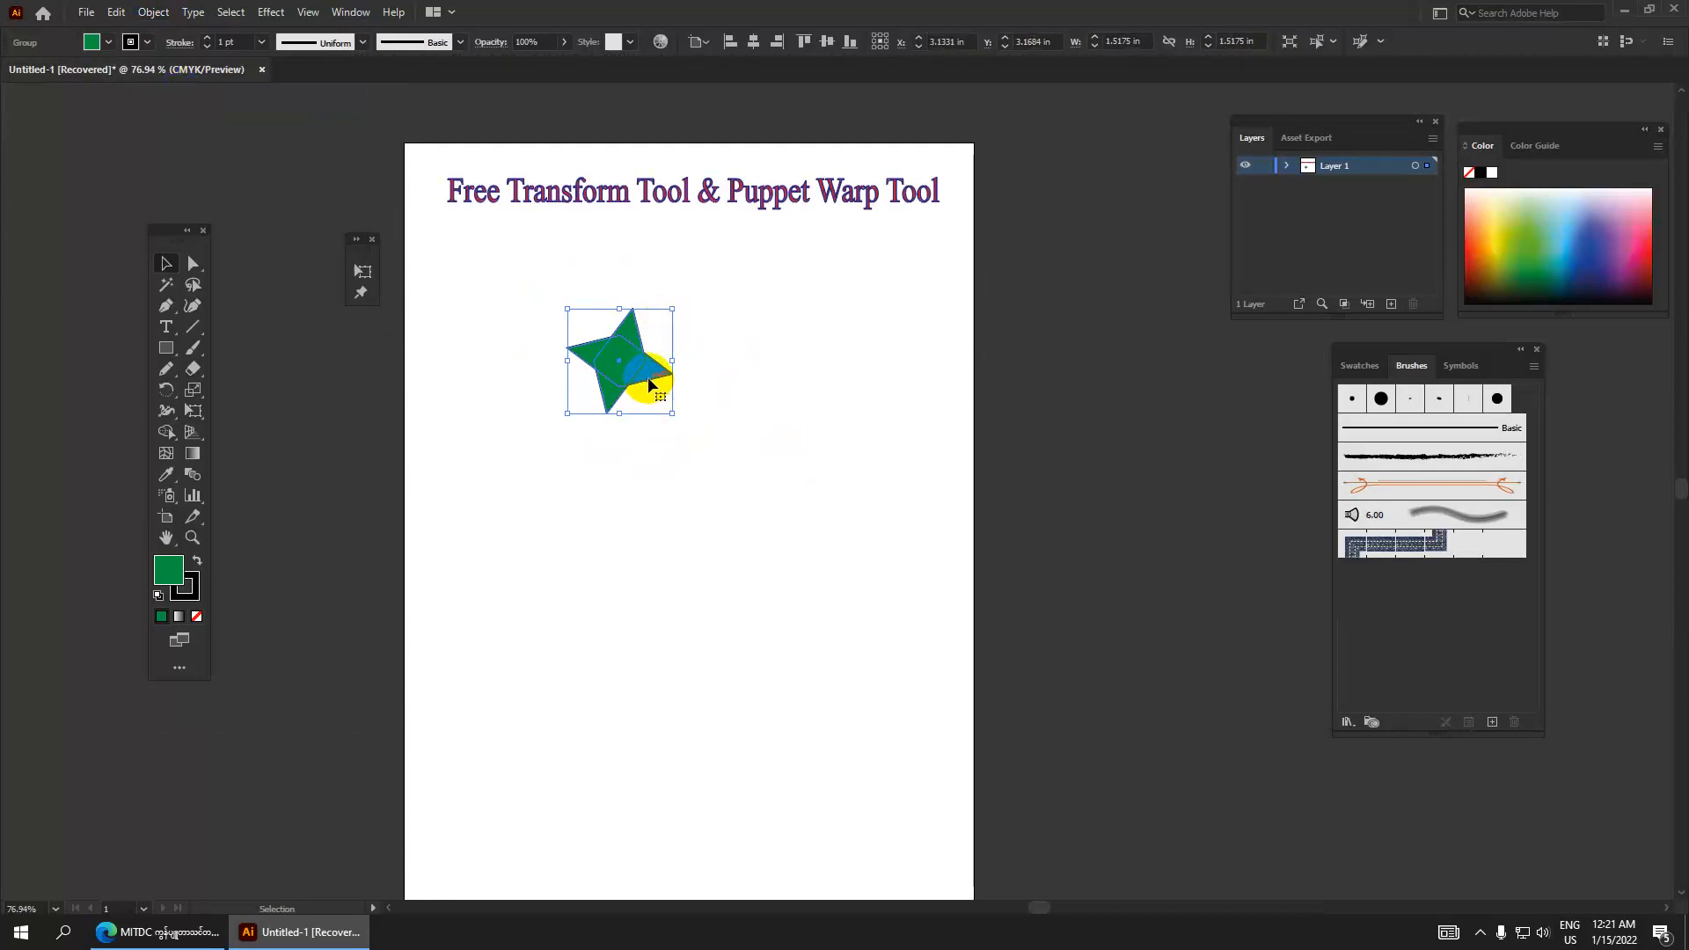
Move the star group up and left on the artboard and rotate it slightly.
{"action": "left_click_drag", "start_coordinate": [646, 377], "coordinate": [637, 338]}
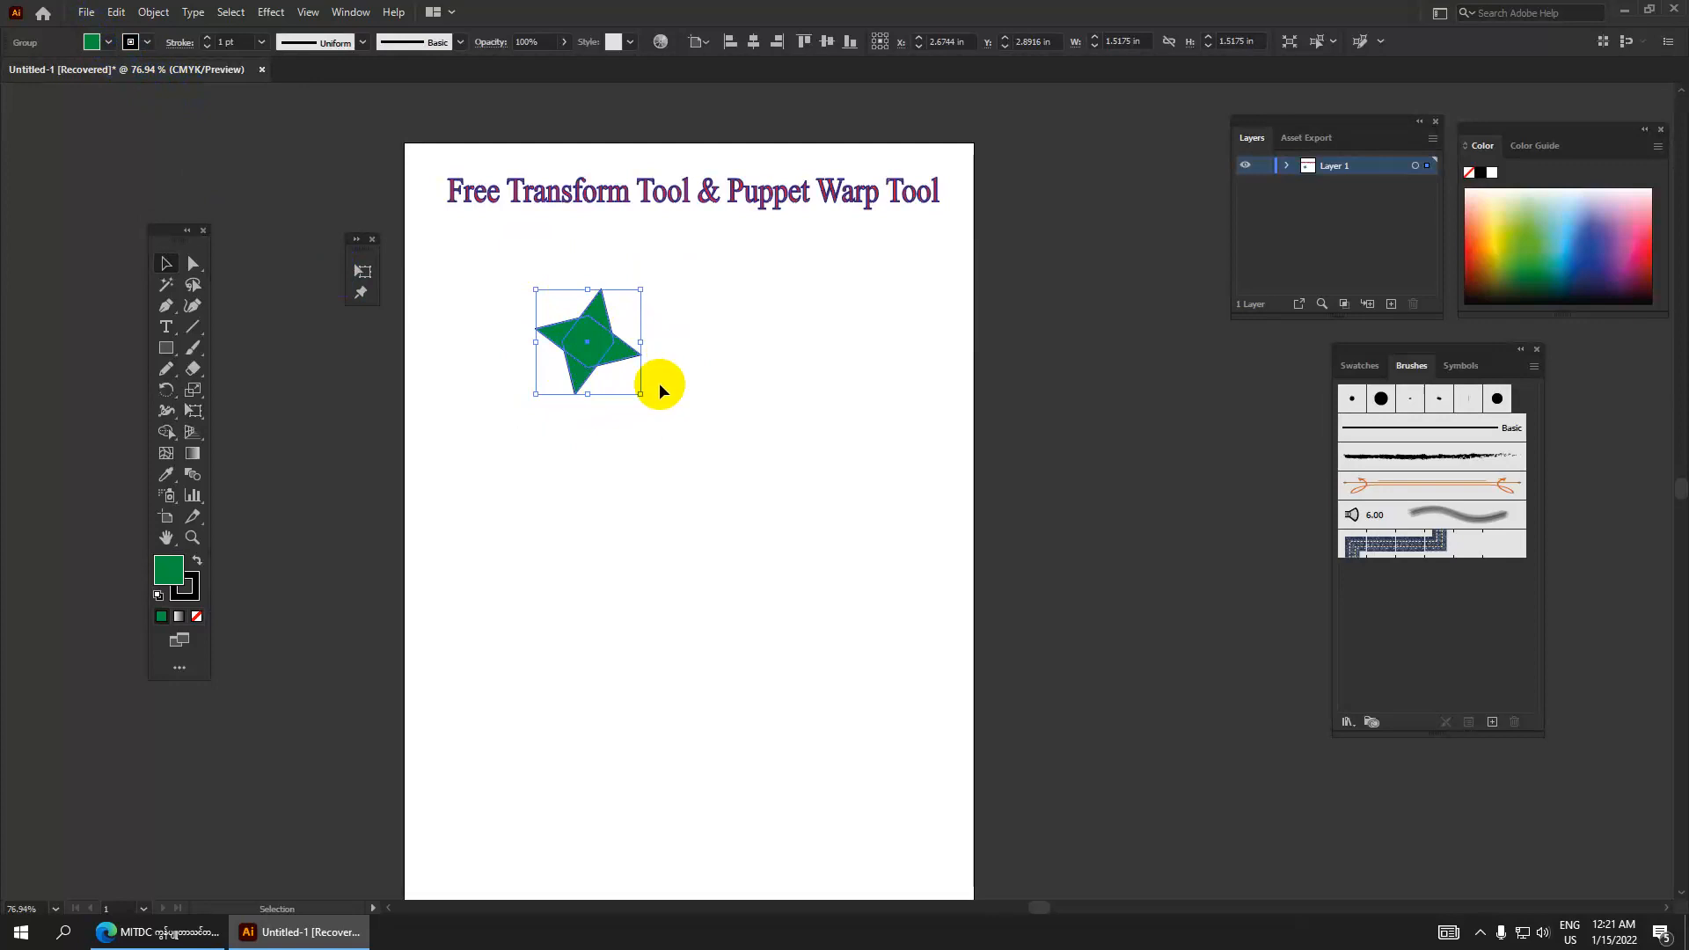
{"action": "mouse_move", "coordinate": [645, 402]}
{"action": "left_mouse_down"}
{"action": "mouse_move", "coordinate": [604, 430]}
{"action": "mouse_move", "coordinate": [550, 411]}
{"action": "mouse_move", "coordinate": [580, 430]}
{"action": "mouse_move", "coordinate": [645, 414]}
{"action": "mouse_move", "coordinate": [671, 369]}
{"action": "mouse_move", "coordinate": [656, 316]}
{"action": "mouse_move", "coordinate": [656, 400]}
{"action": "mouse_move", "coordinate": [626, 384]}
{"action": "left_mouse_up"}
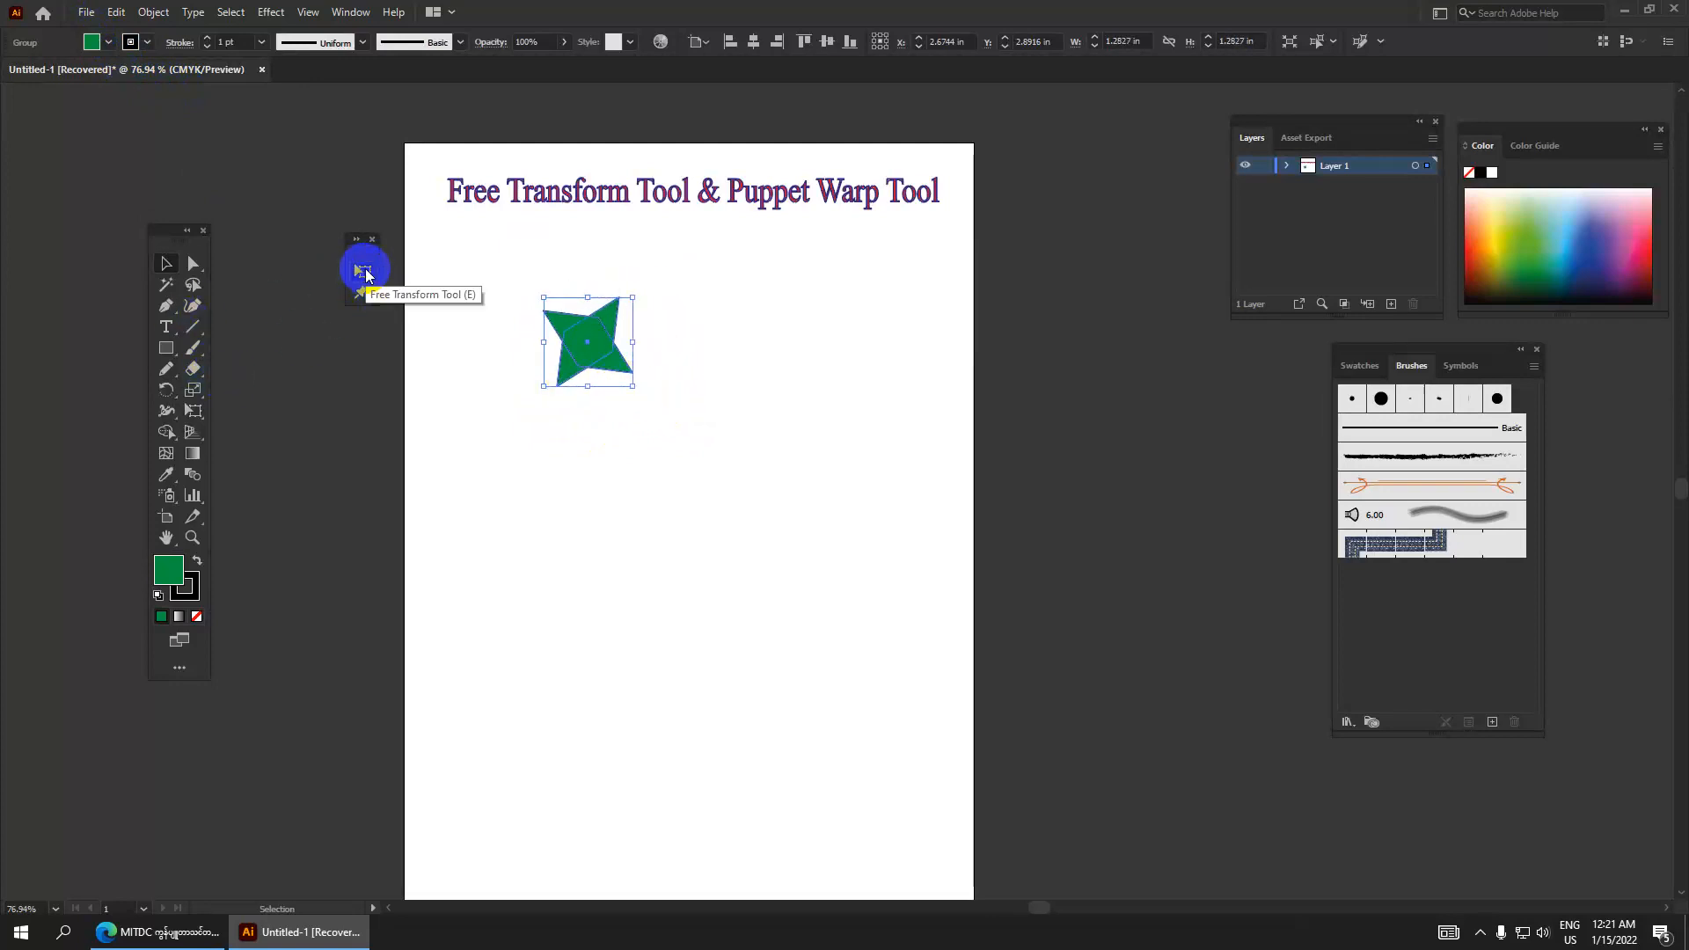
Move and rotate the star group slightly using the Free Transform tool.
{"action": "left_click", "coordinate": [365, 277]}
{"action": "left_click", "coordinate": [583, 353]}
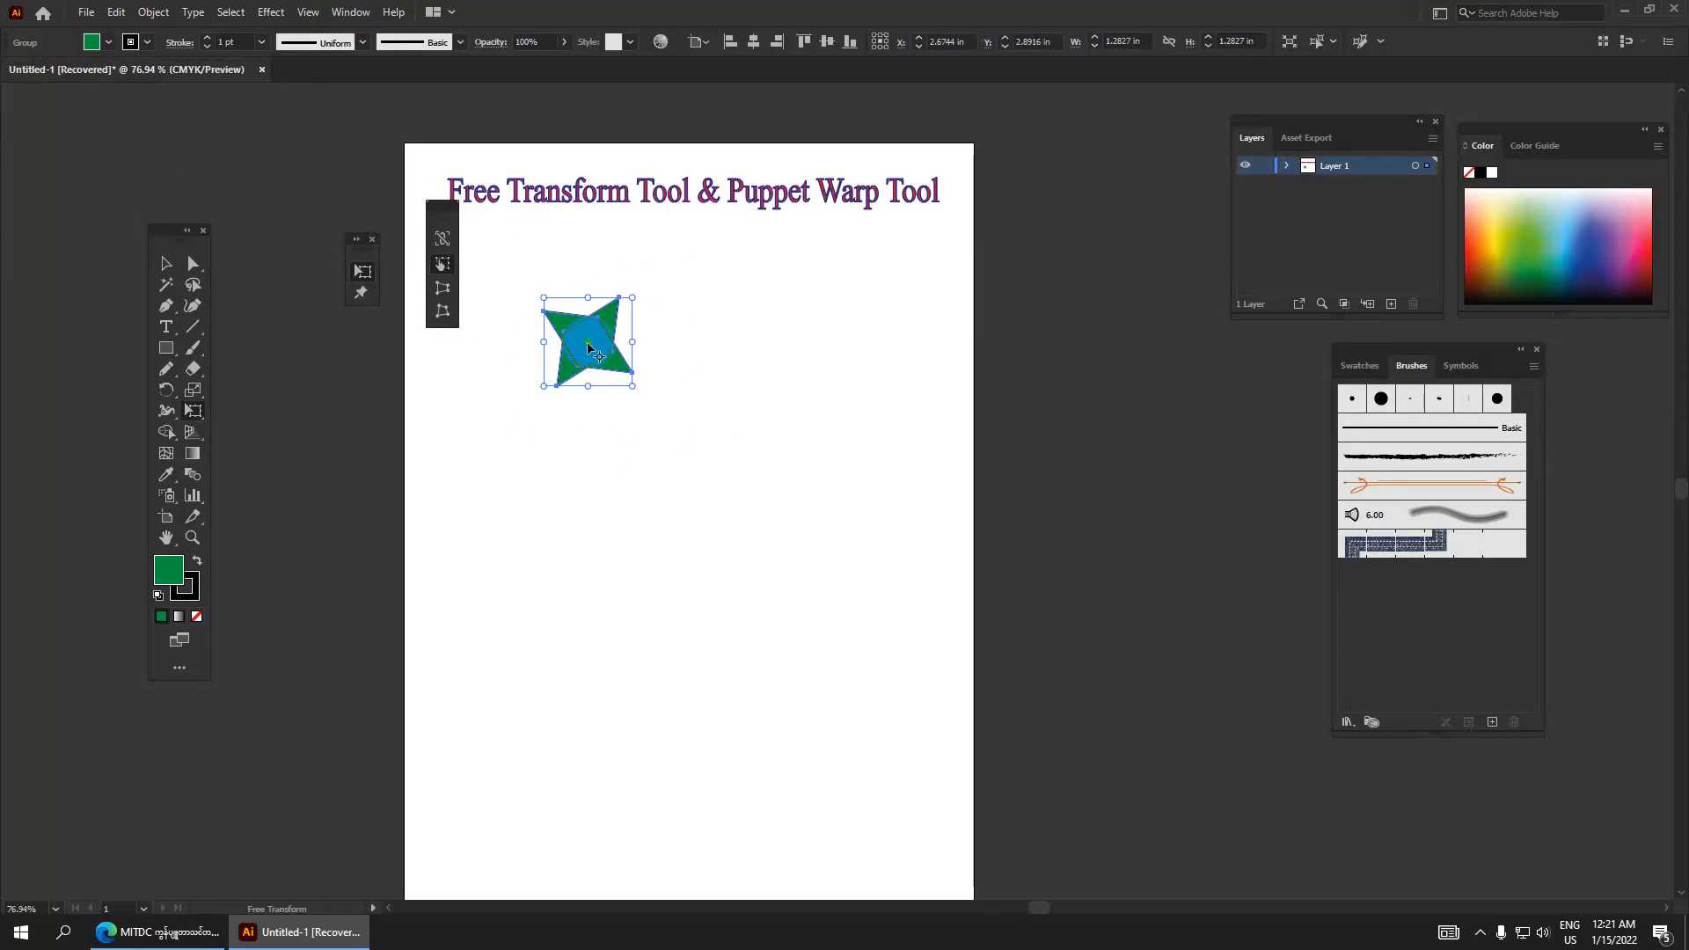
{"action": "left_click_drag", "start_coordinate": [596, 356], "coordinate": [632, 387]}
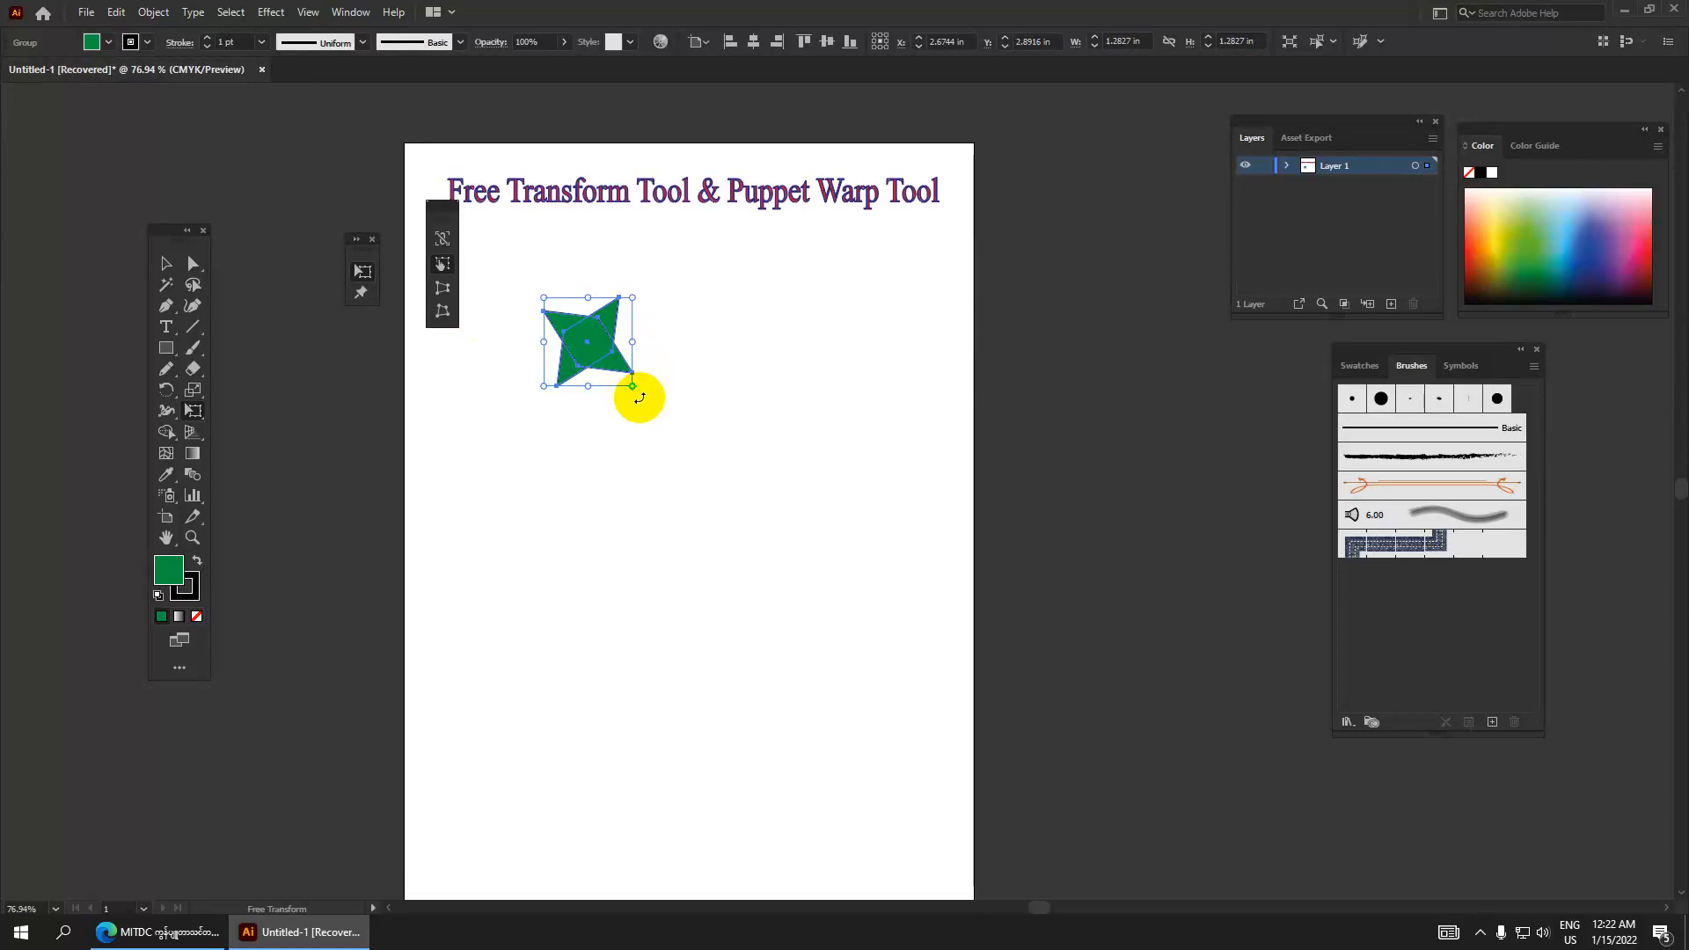
{"action": "left_click_drag", "start_coordinate": [641, 399], "coordinate": [668, 427]}
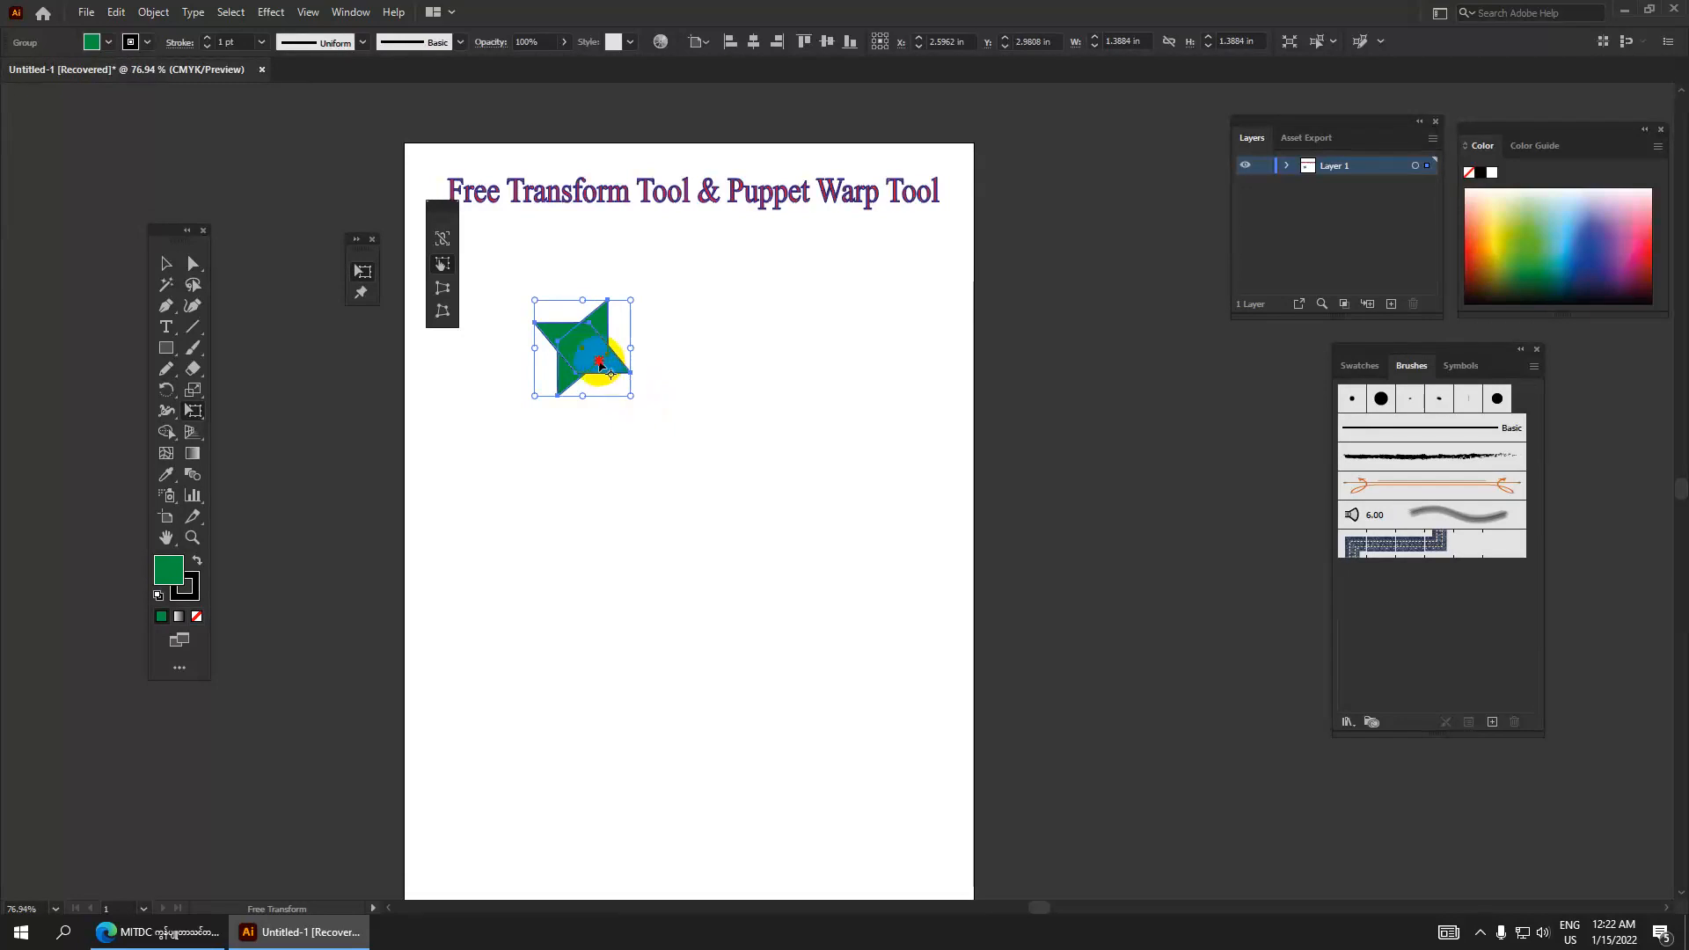
{"action": "mouse_move", "coordinate": [593, 357]}
{"action": "left_mouse_down"}
{"action": "mouse_move", "coordinate": [576, 345]}
{"action": "mouse_move", "coordinate": [587, 373]}
{"action": "left_mouse_up"}
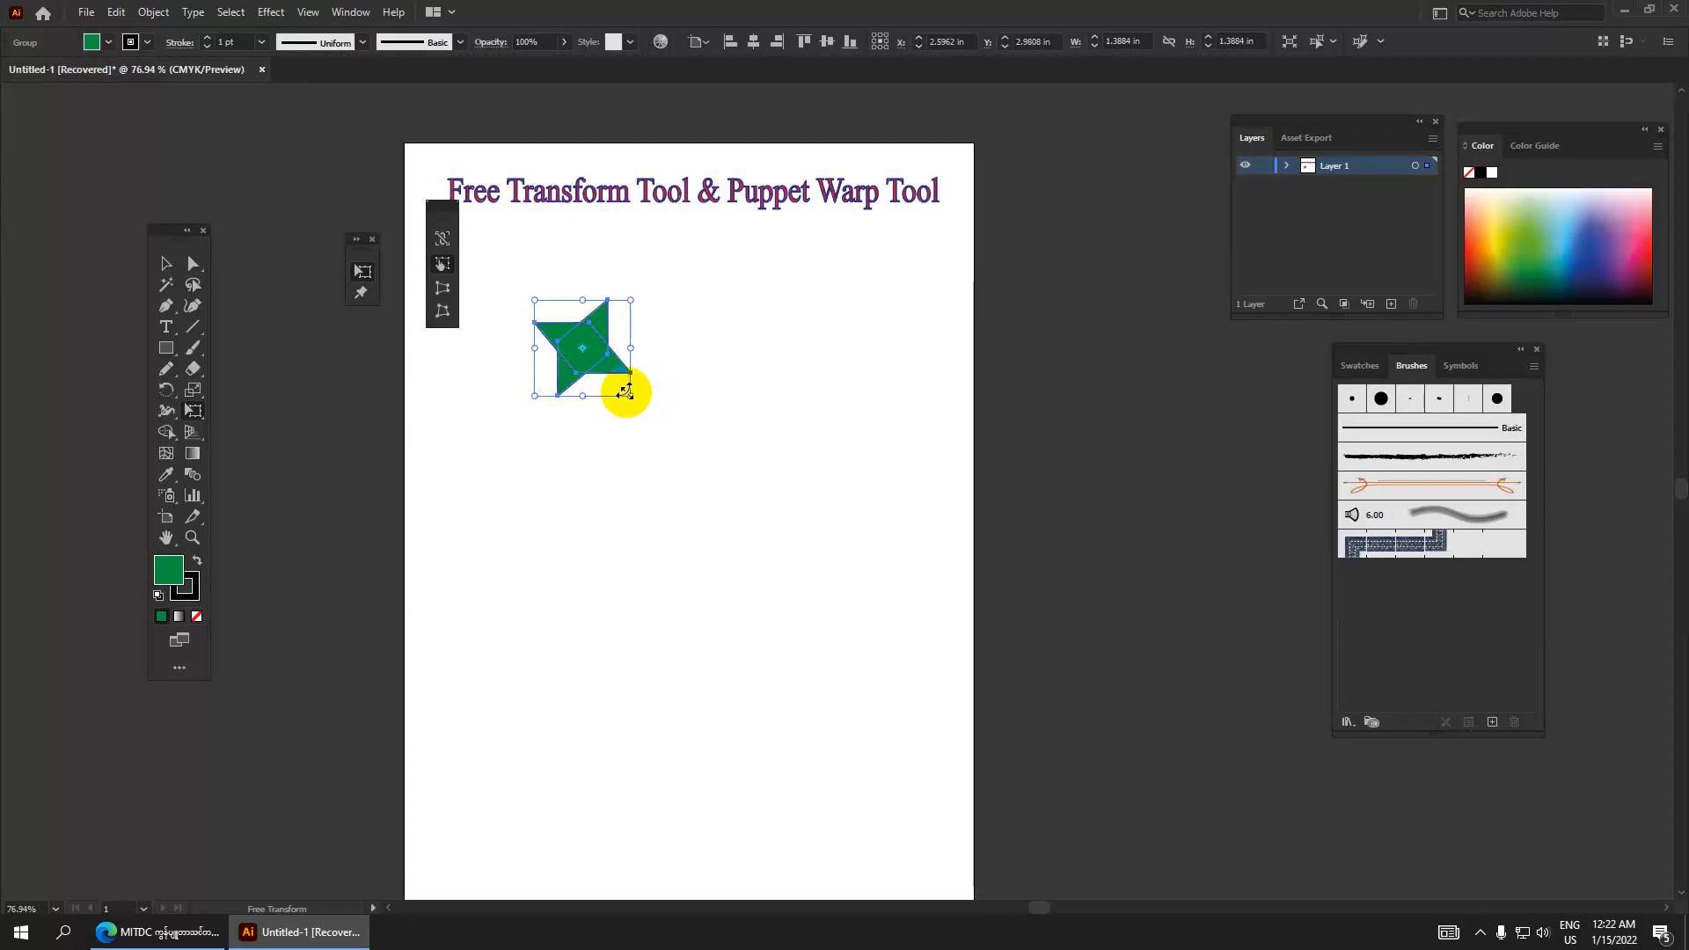
Stretch the star group with Free Transform to about 1.58 by 1.55 in, and return to the Selection tool.
{"action": "mouse_move", "coordinate": [625, 391]}
{"action": "left_mouse_down"}
{"action": "mouse_move", "coordinate": [663, 445]}
{"action": "mouse_move", "coordinate": [652, 407]}
{"action": "left_mouse_up"}
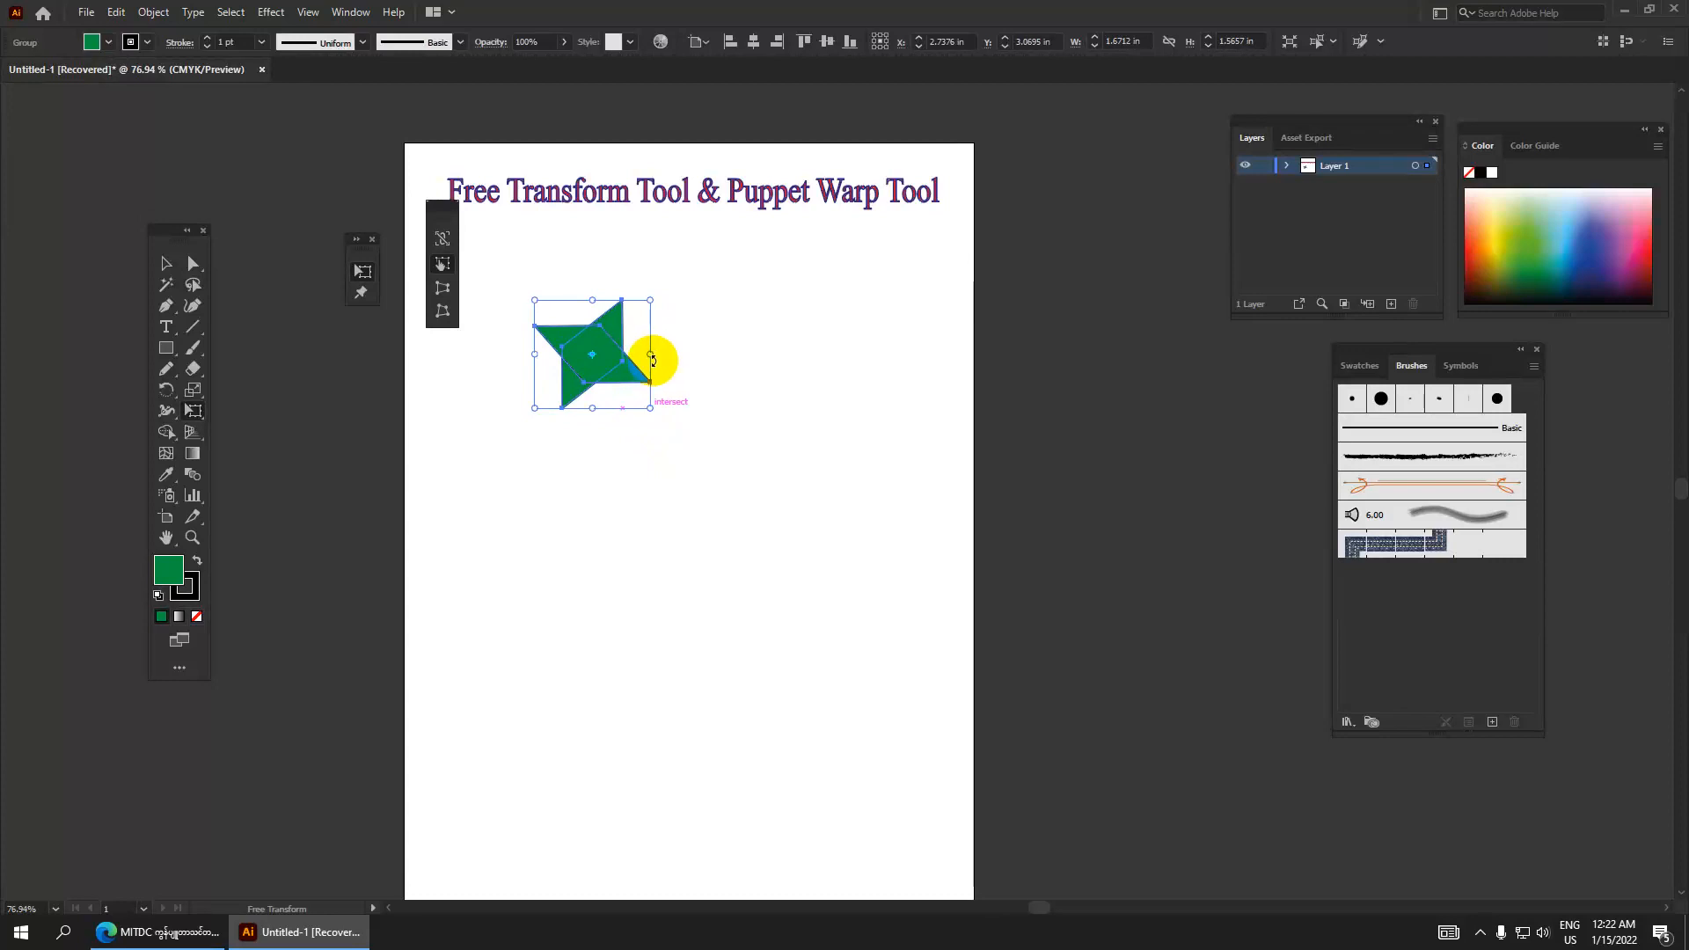
{"action": "mouse_move", "coordinate": [651, 351]}
{"action": "left_mouse_down"}
{"action": "mouse_move", "coordinate": [660, 256]}
{"action": "mouse_move", "coordinate": [641, 460]}
{"action": "mouse_move", "coordinate": [660, 351]}
{"action": "mouse_move", "coordinate": [645, 348]}
{"action": "left_mouse_up"}
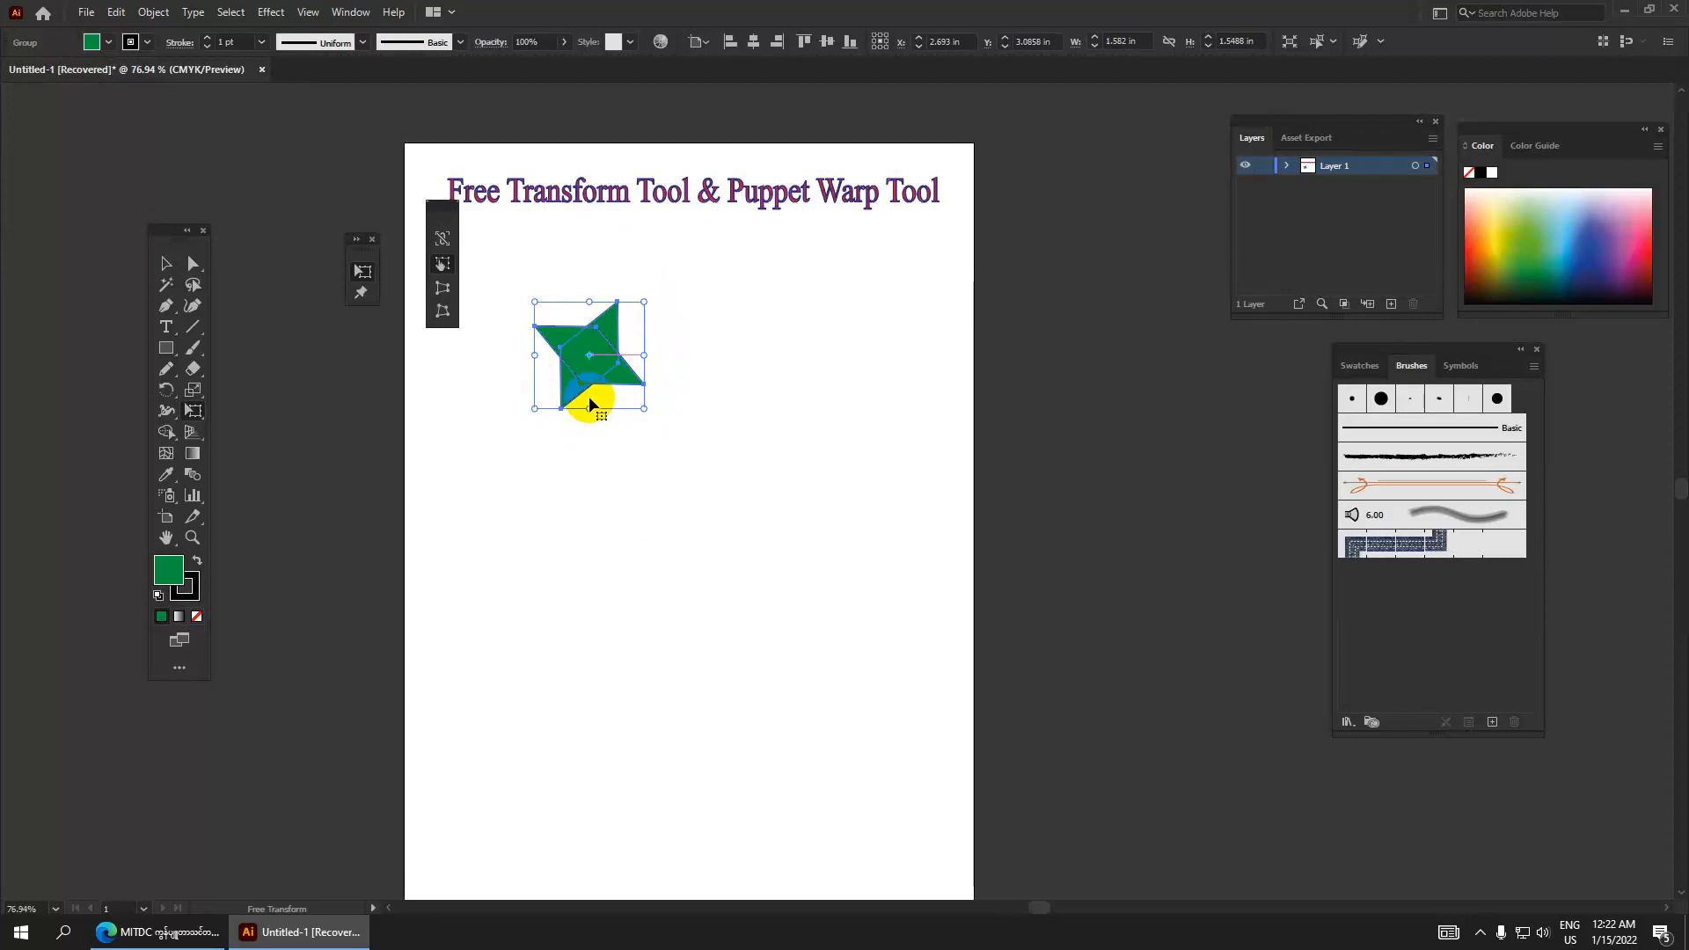
{"action": "left_click", "coordinate": [166, 263]}
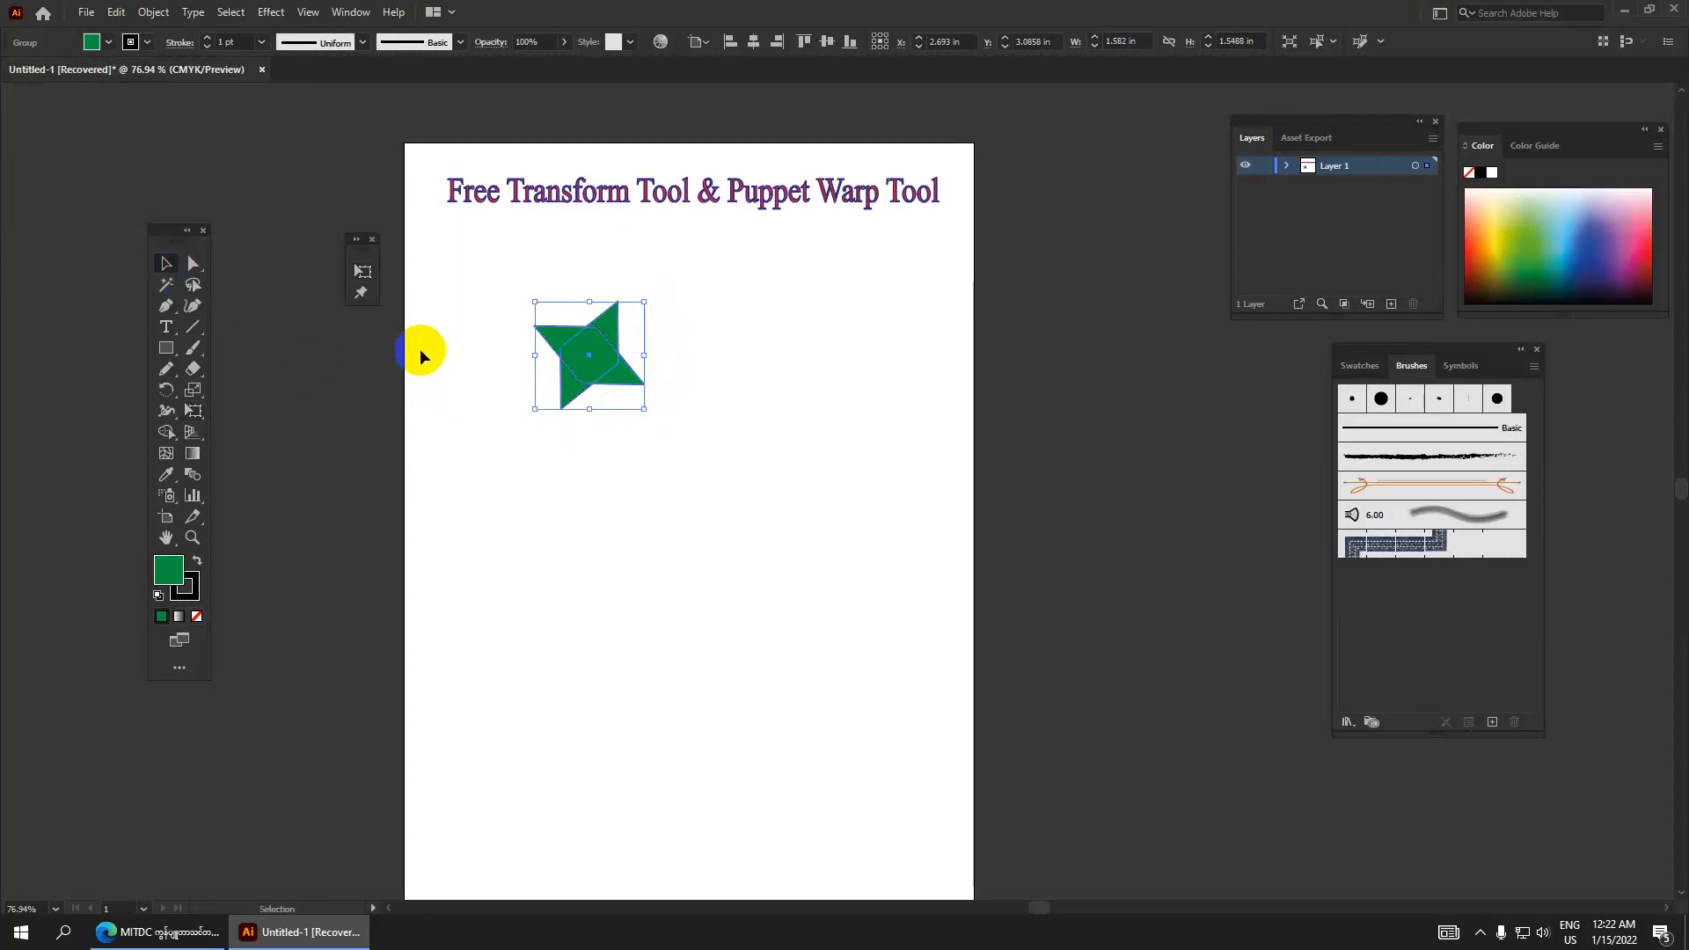
Duplicate the green star group directly to its right and fill the copy with pink.
{"action": "left_click", "coordinate": [599, 371]}
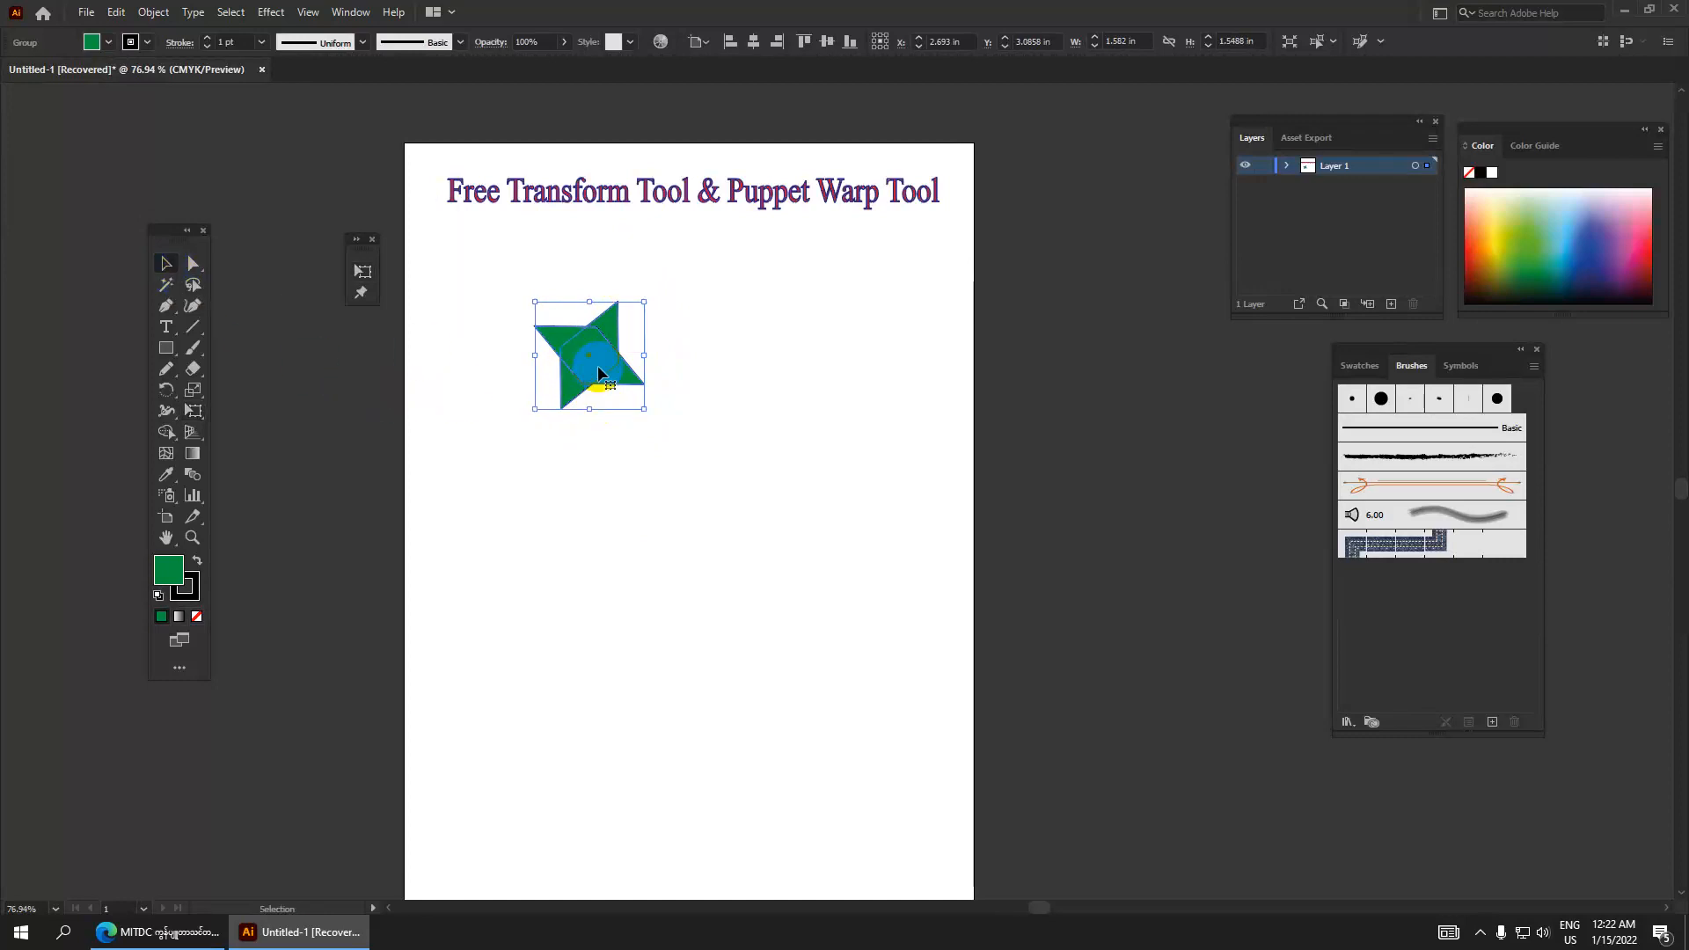
{"action": "left_click_drag", "start_coordinate": [599, 371], "coordinate": [734, 379]}
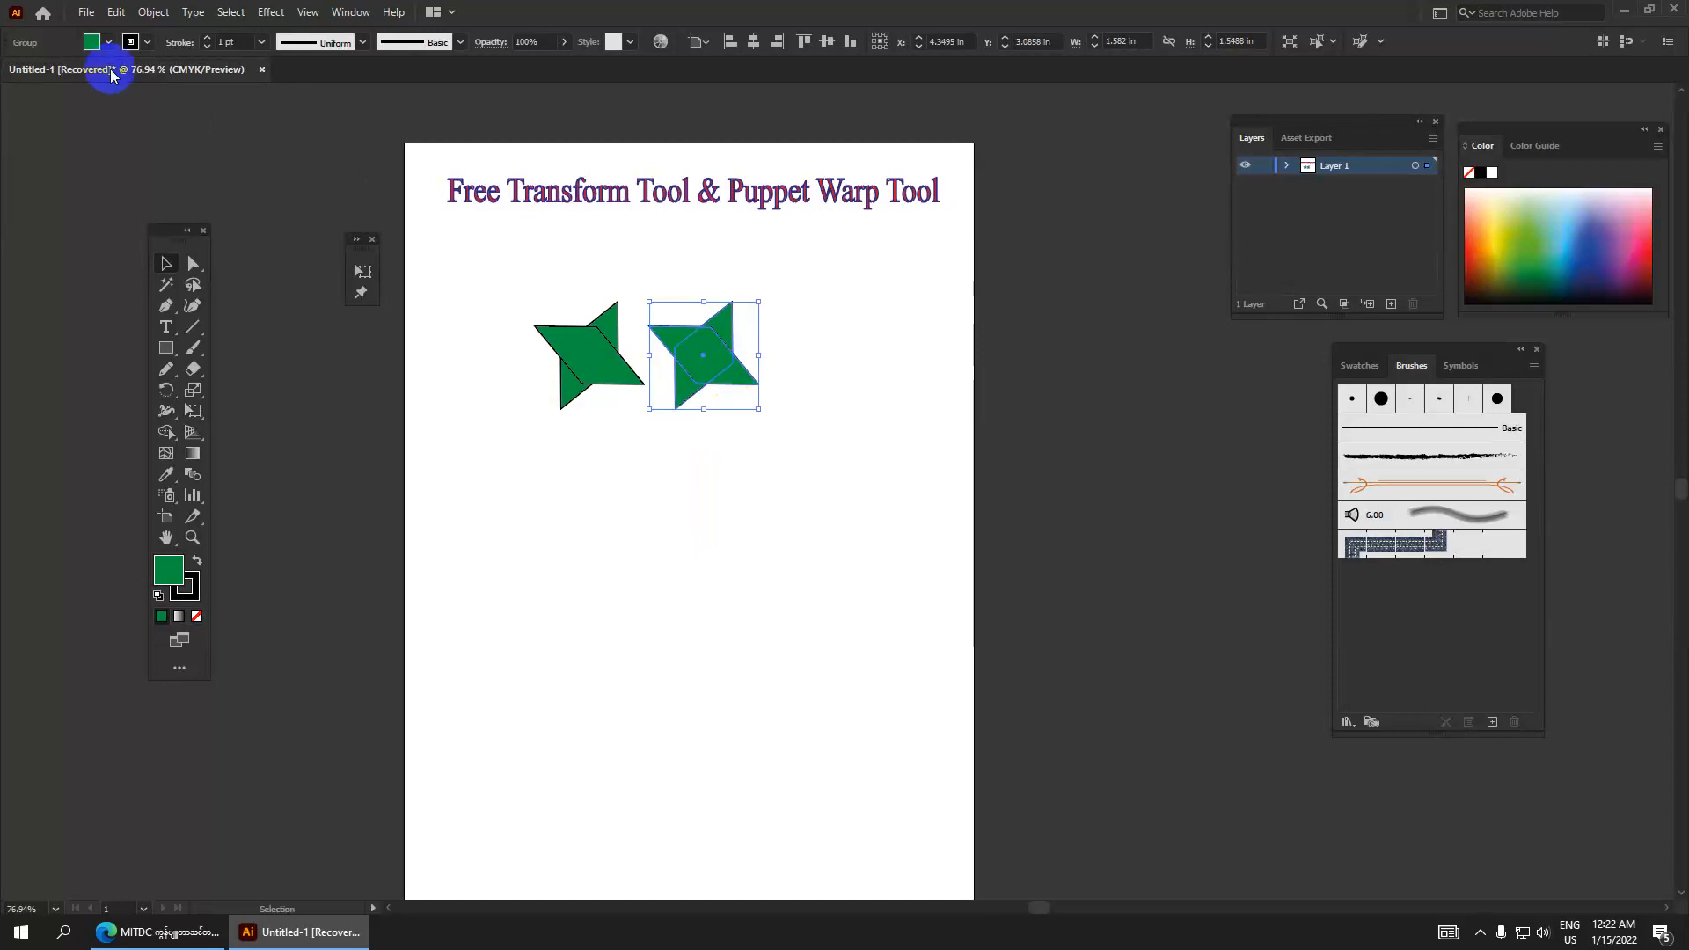
{"action": "left_click", "coordinate": [94, 42]}
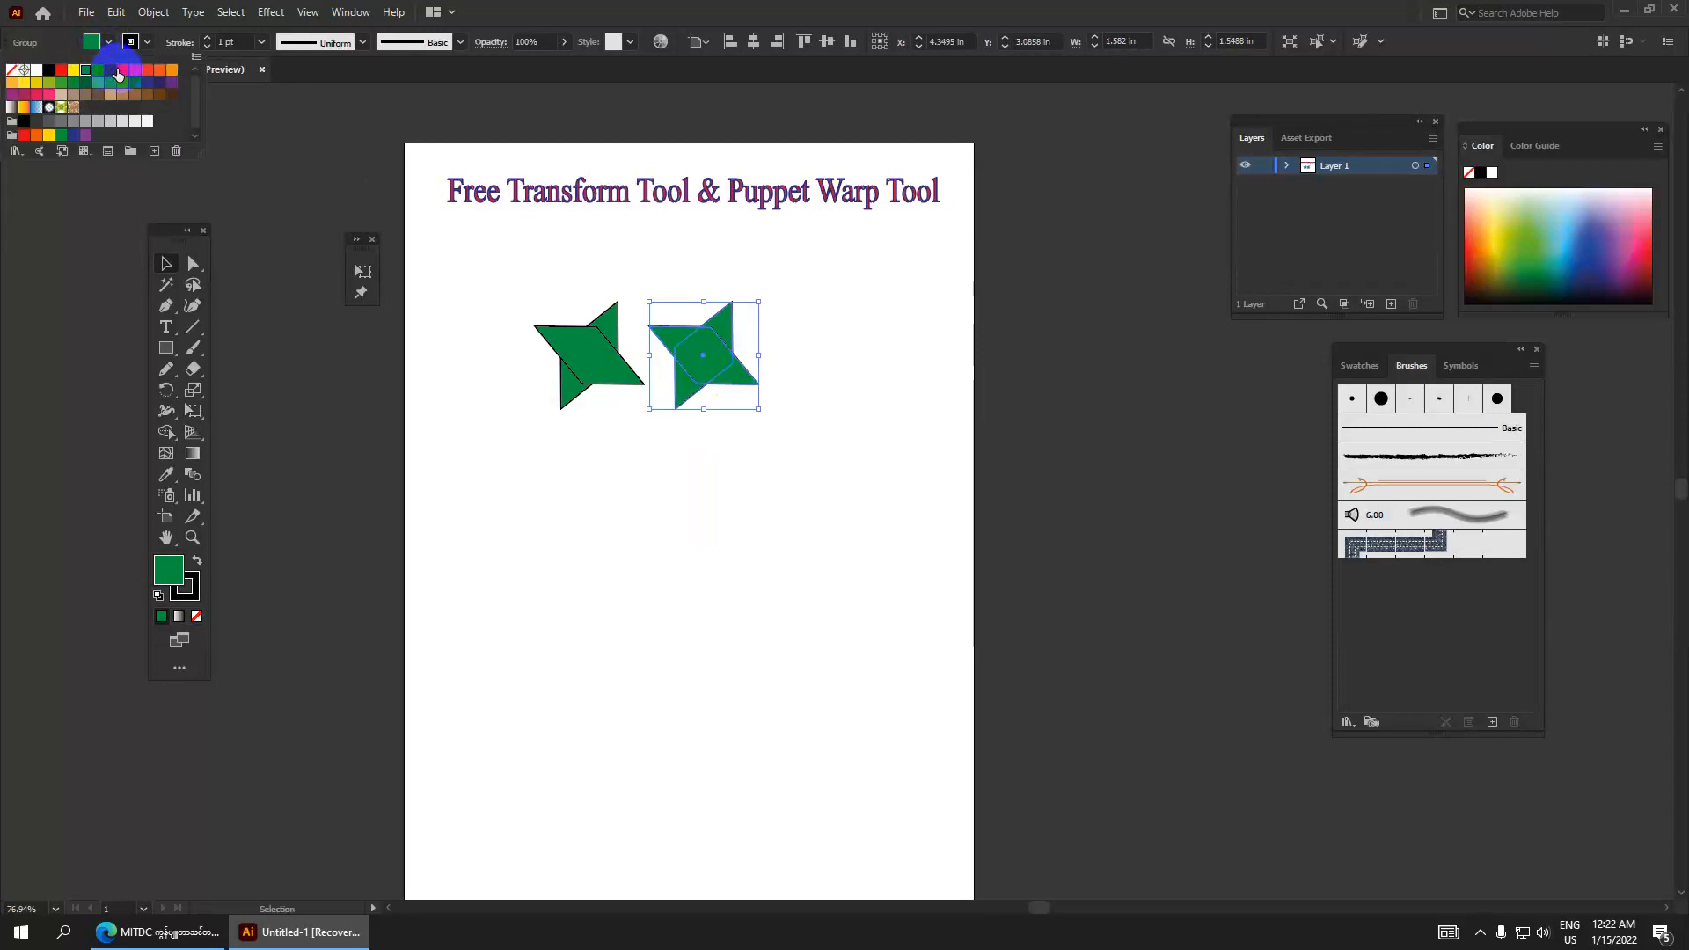
{"action": "left_click", "coordinate": [122, 71]}
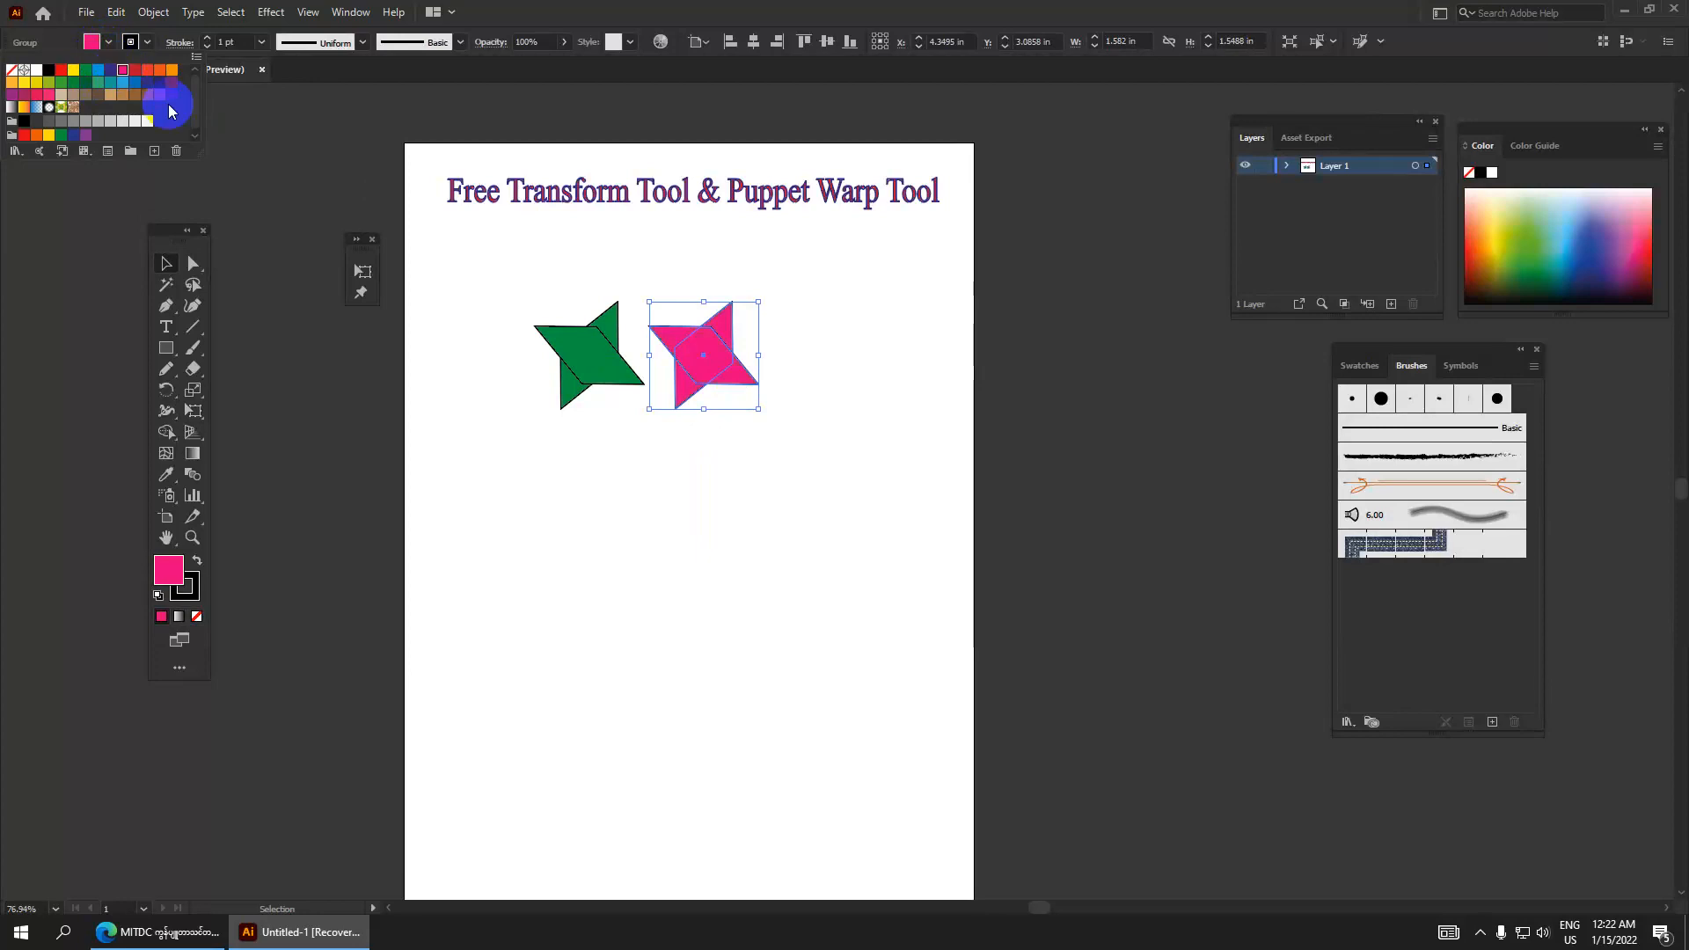
Select both star groups, move them up closer to the title text, and deselect them.
{"action": "left_click_drag", "start_coordinate": [800, 471], "coordinate": [445, 283]}
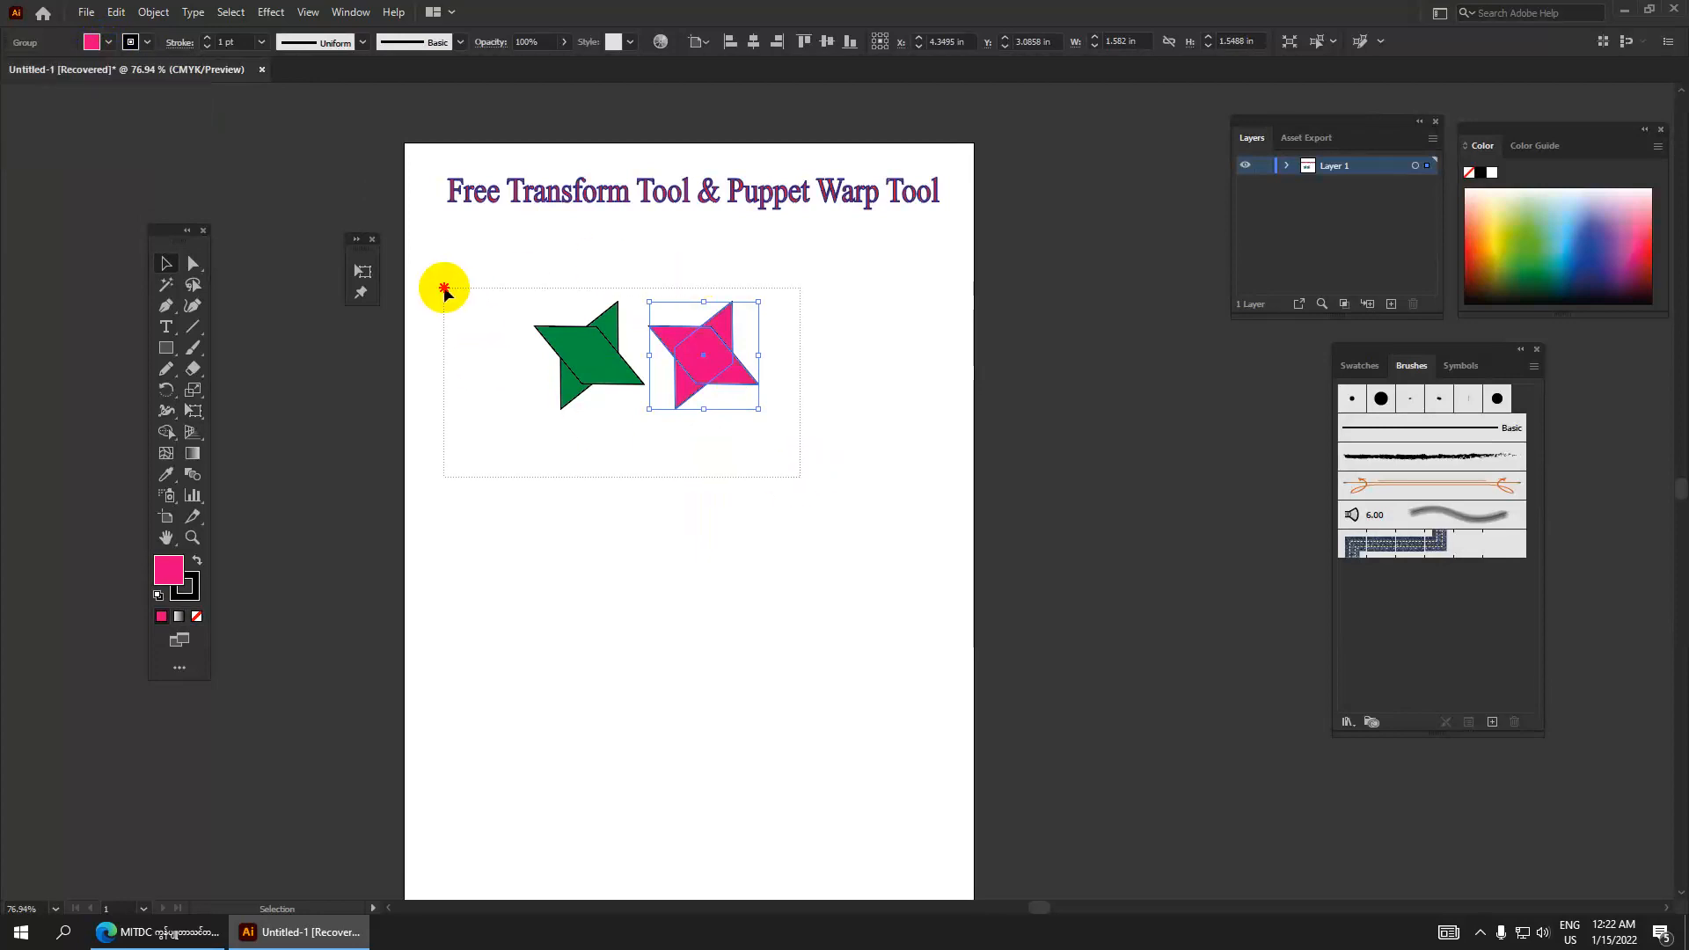
{"action": "left_click_drag", "start_coordinate": [578, 351], "coordinate": [578, 296]}
{"action": "left_click", "coordinate": [611, 393]}
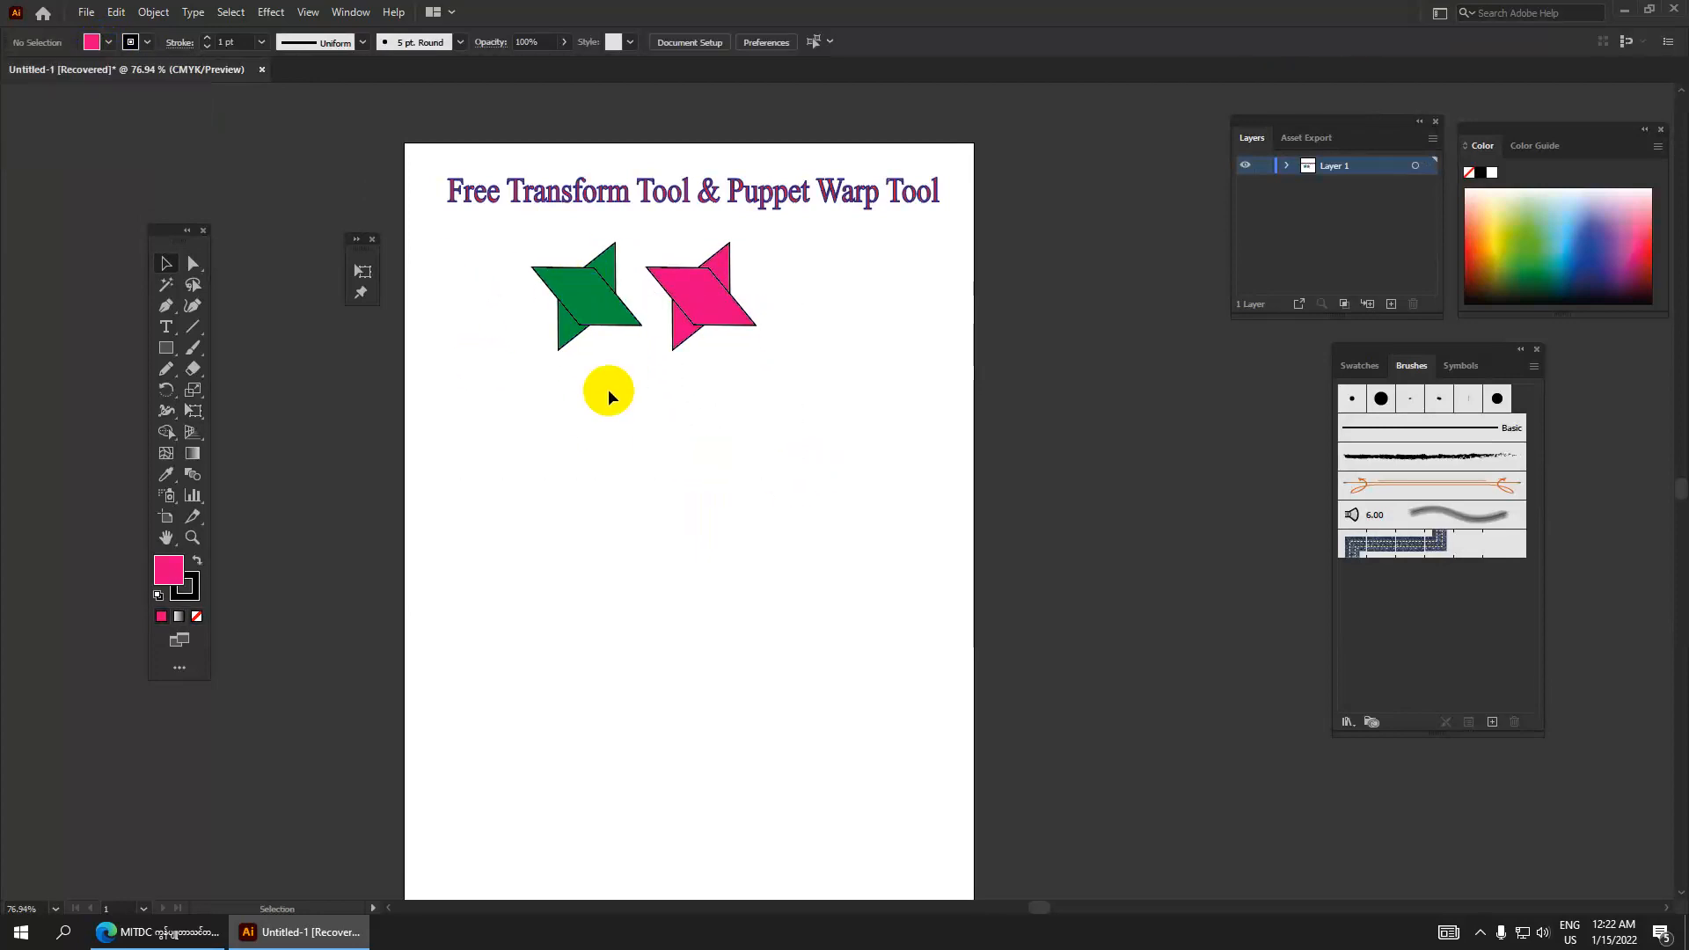
Draw a pink rectangle about 2.25 by 1.19 in below the two stars.
{"action": "left_click", "coordinate": [167, 351]}
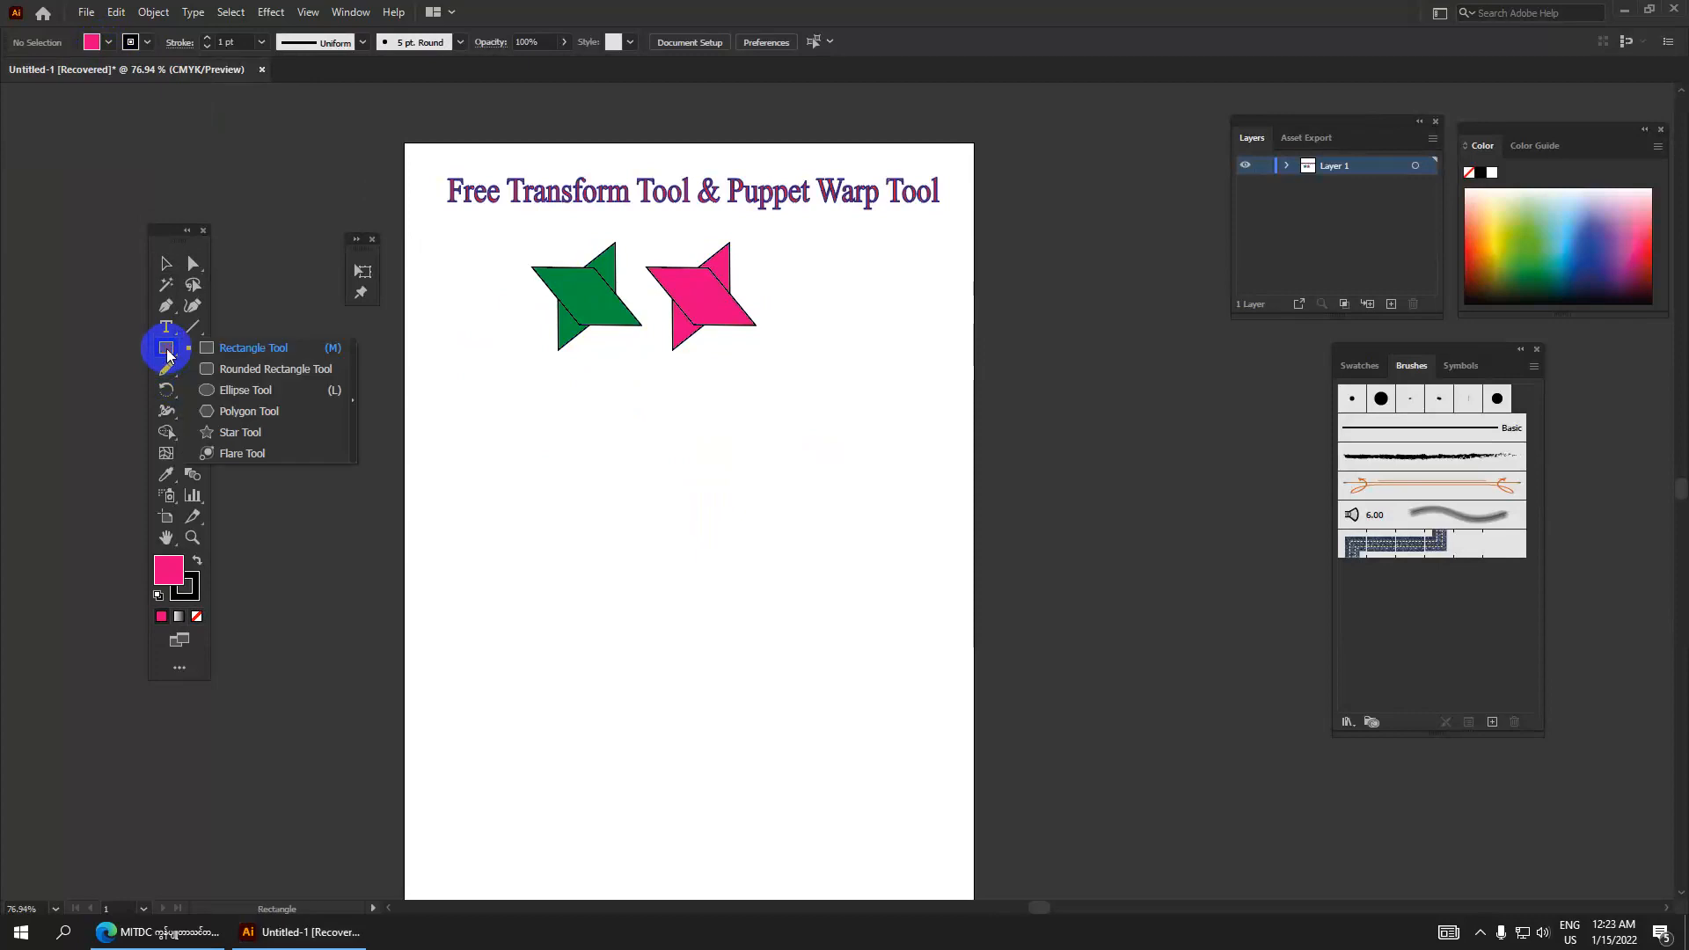
{"action": "left_click_drag", "start_coordinate": [167, 351], "coordinate": [238, 356]}
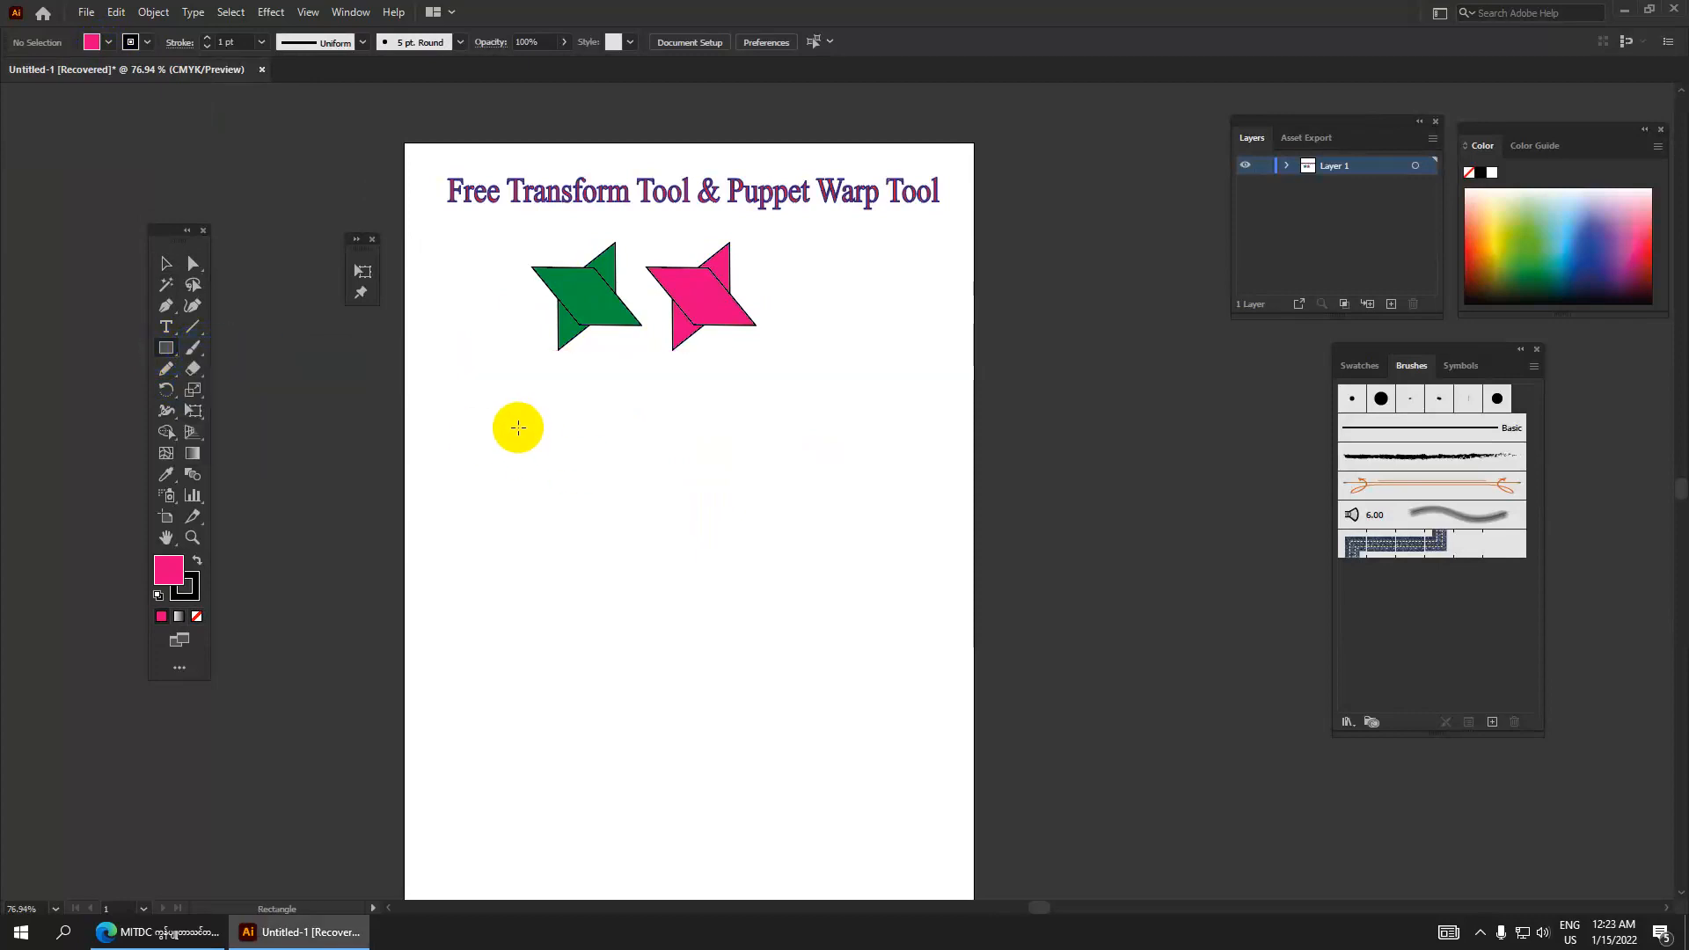
{"action": "left_click_drag", "start_coordinate": [517, 426], "coordinate": [673, 506]}
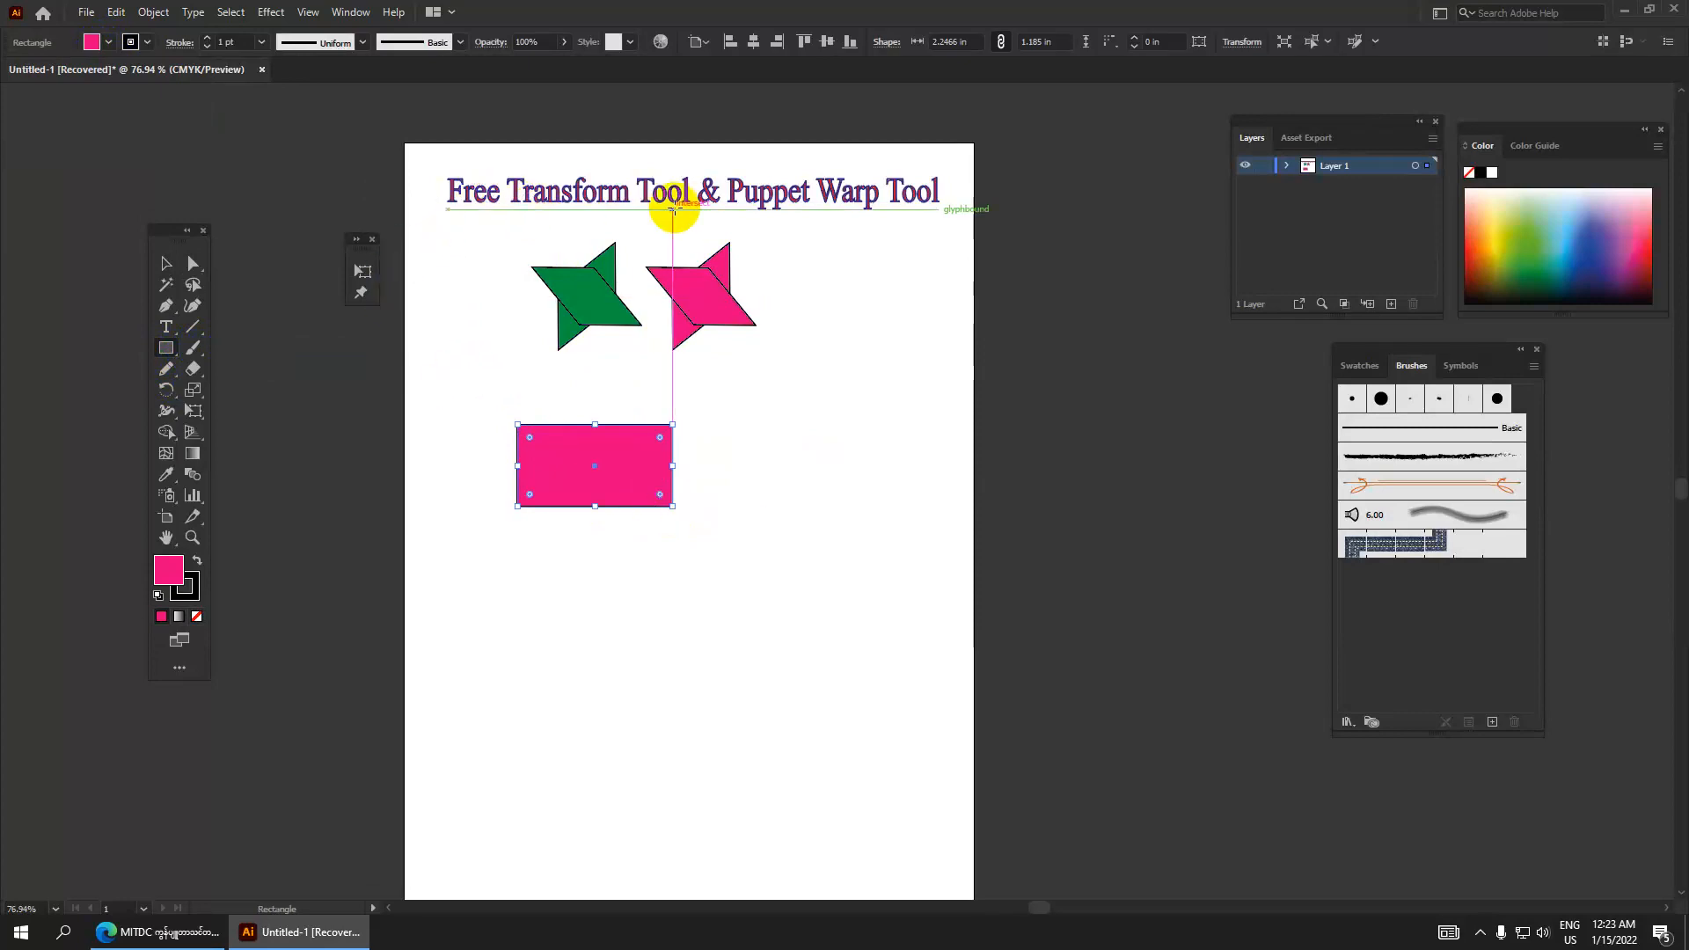
Use Free Transform's Perspective Distort to shape the pink rectangle into a trapezoid about 2.62 in wide at the top with a narrow base.
{"action": "left_click", "coordinate": [362, 270]}
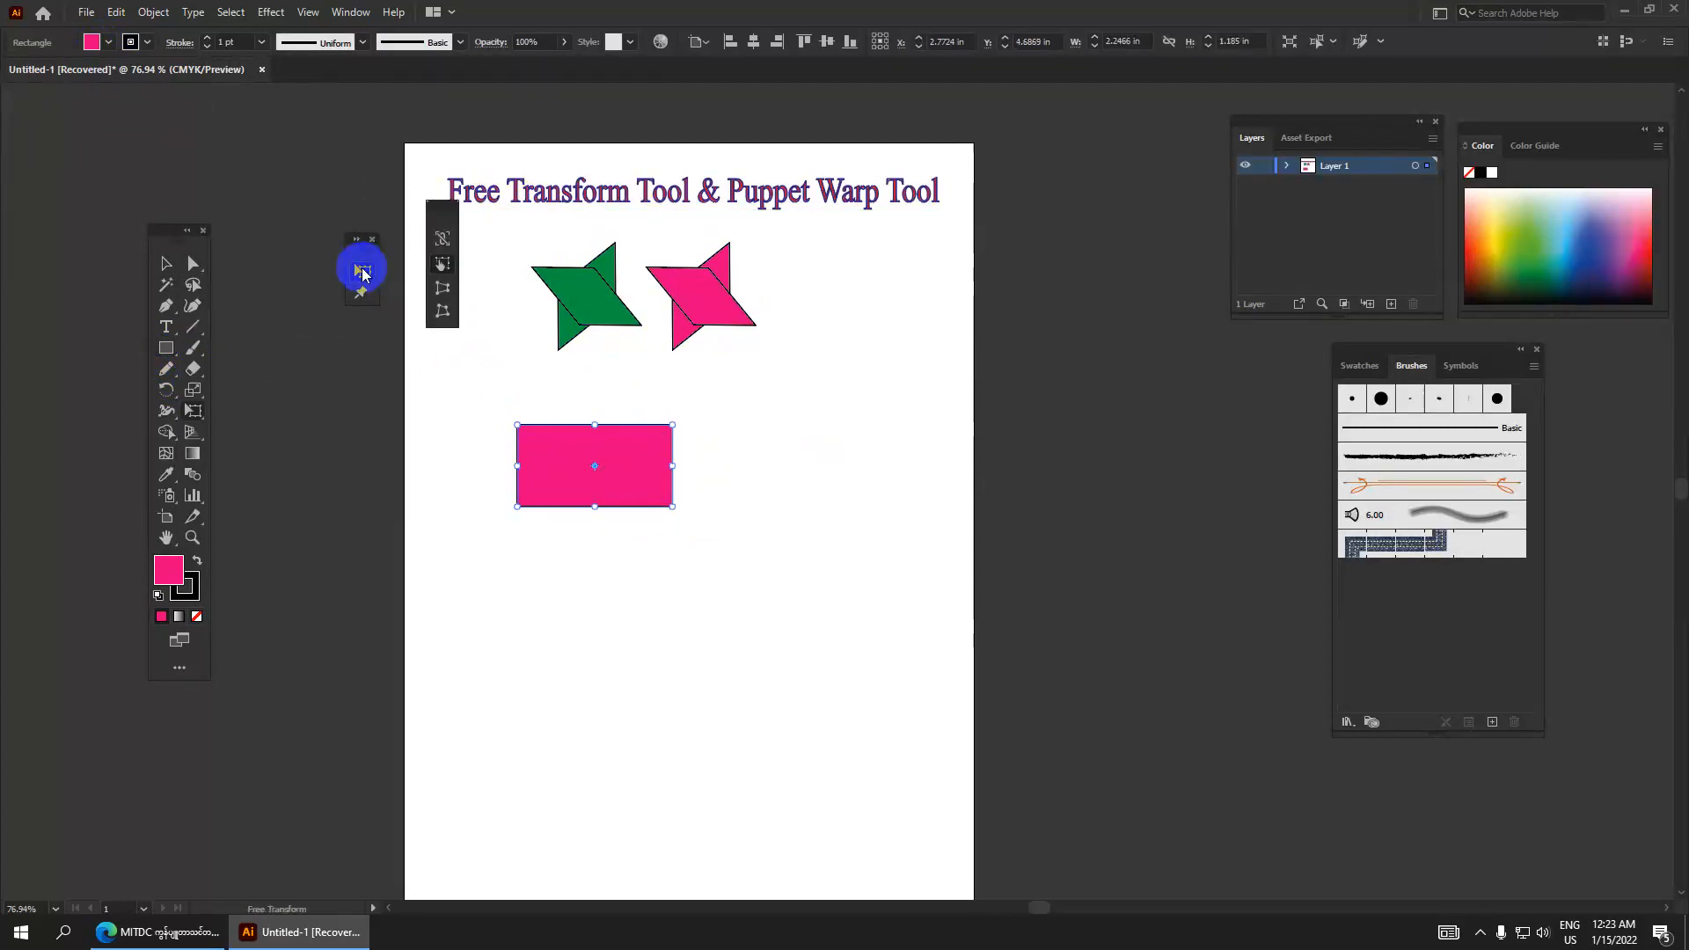
{"action": "left_click", "coordinate": [445, 294]}
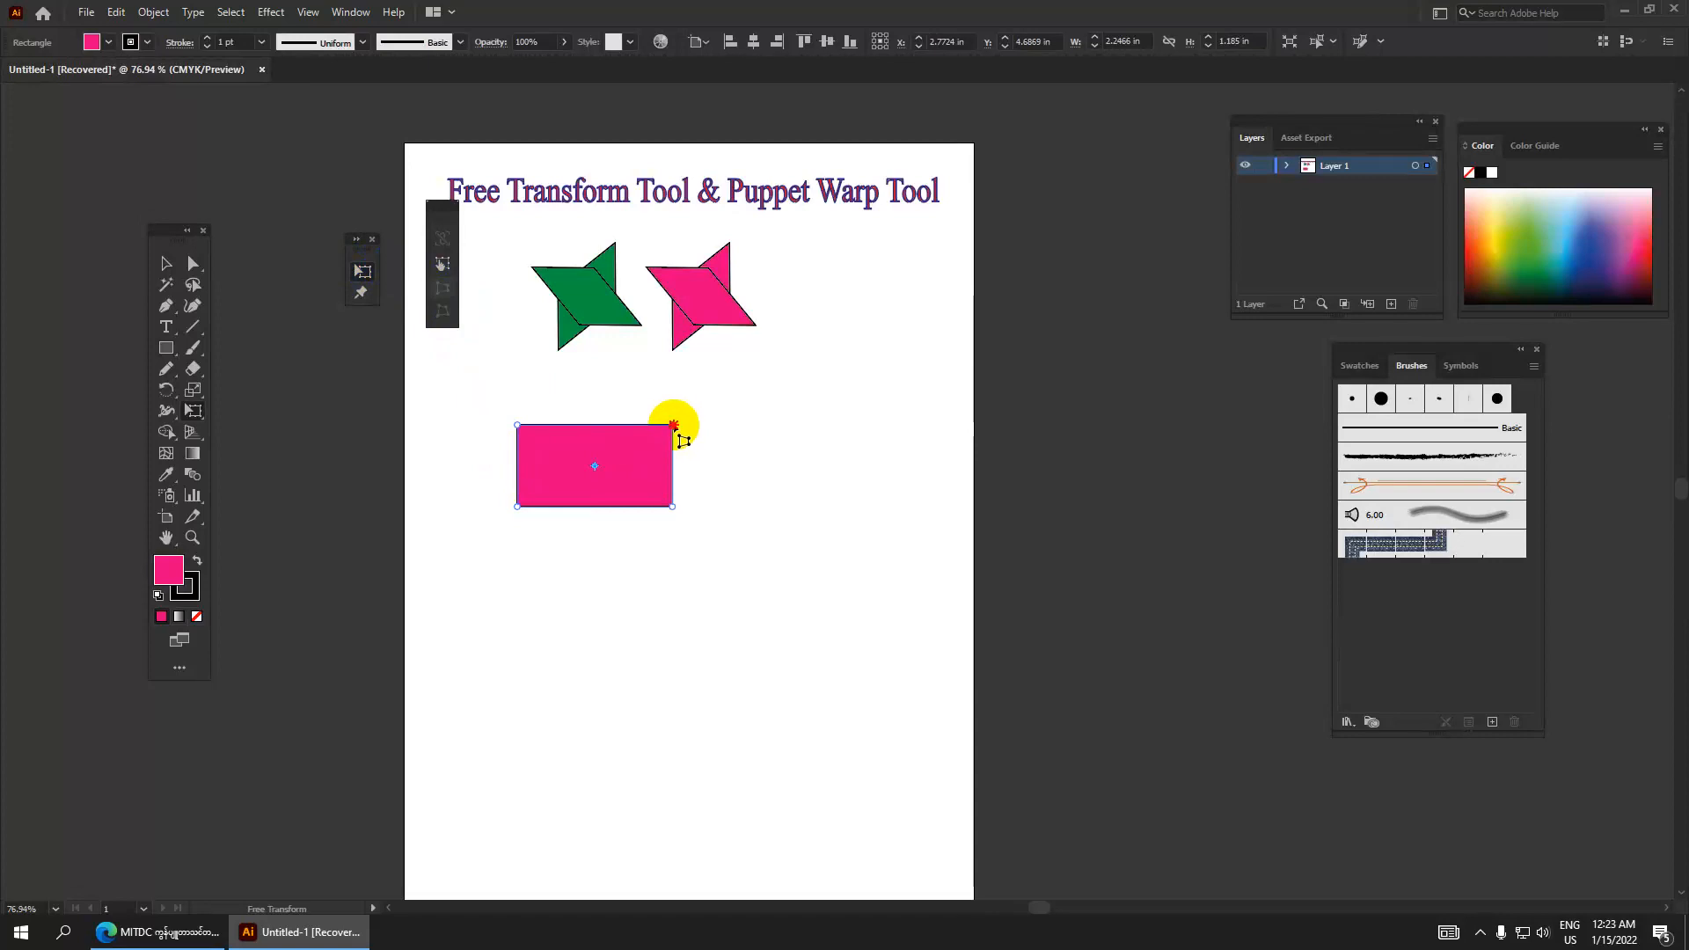
{"action": "left_click_drag", "start_coordinate": [674, 425], "coordinate": [761, 425]}
{"action": "left_click_drag", "start_coordinate": [671, 508], "coordinate": [647, 506]}
{"action": "left_click_drag", "start_coordinate": [762, 426], "coordinate": [685, 425]}
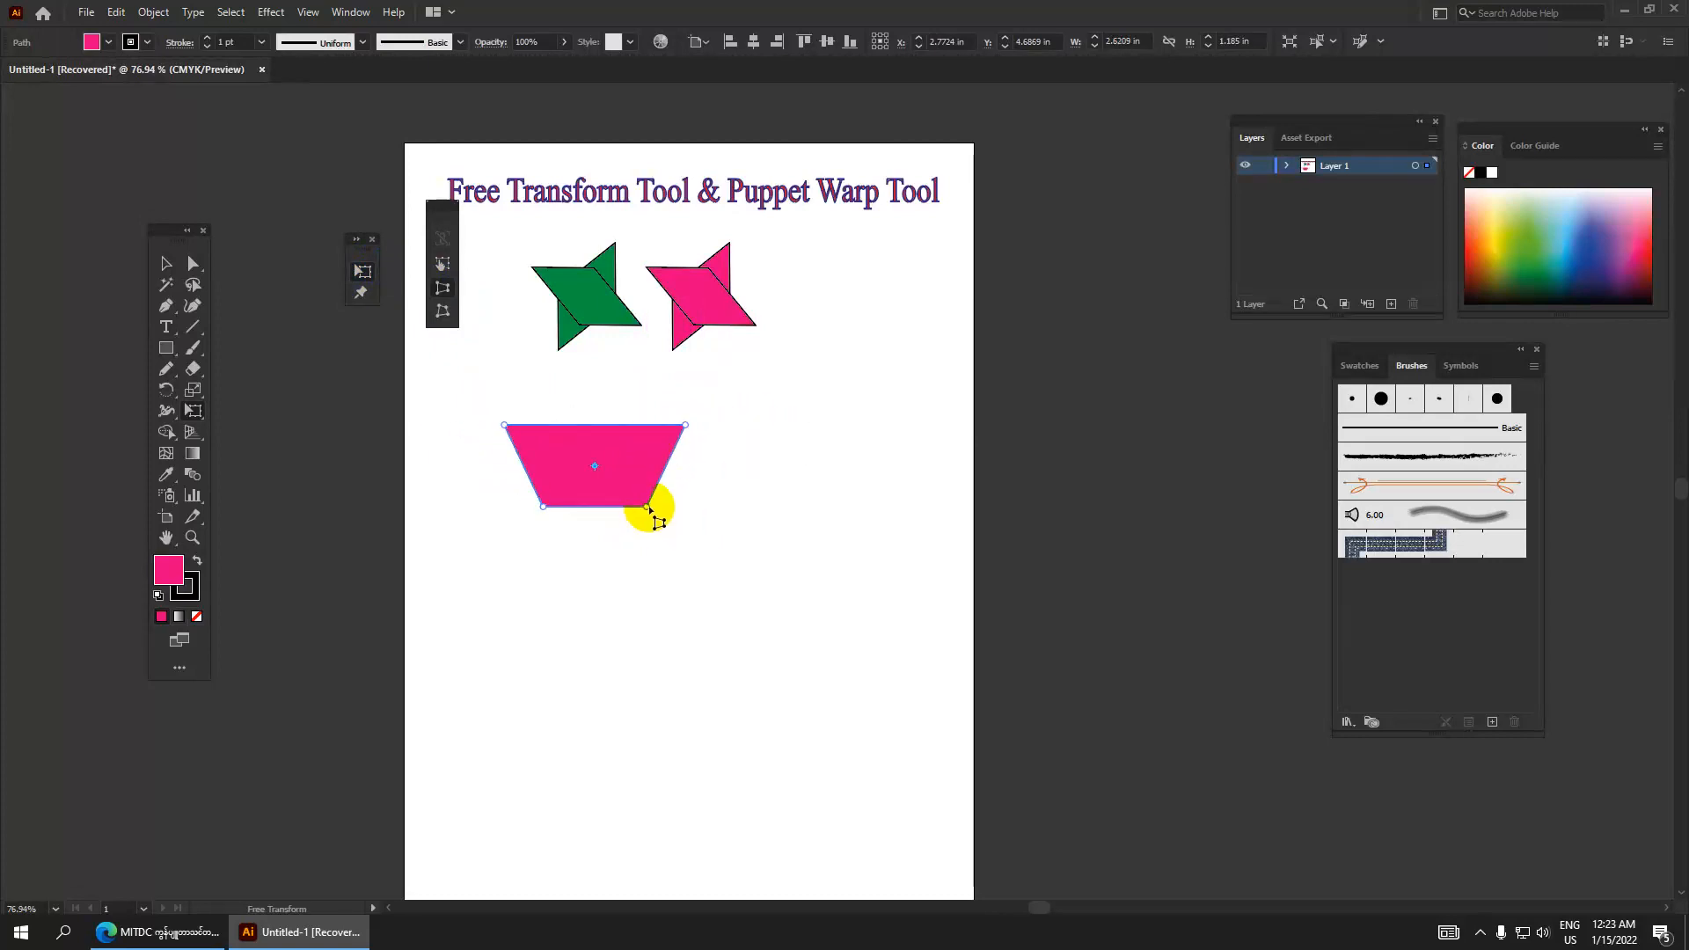
{"action": "left_click_drag", "start_coordinate": [647, 507], "coordinate": [626, 506]}
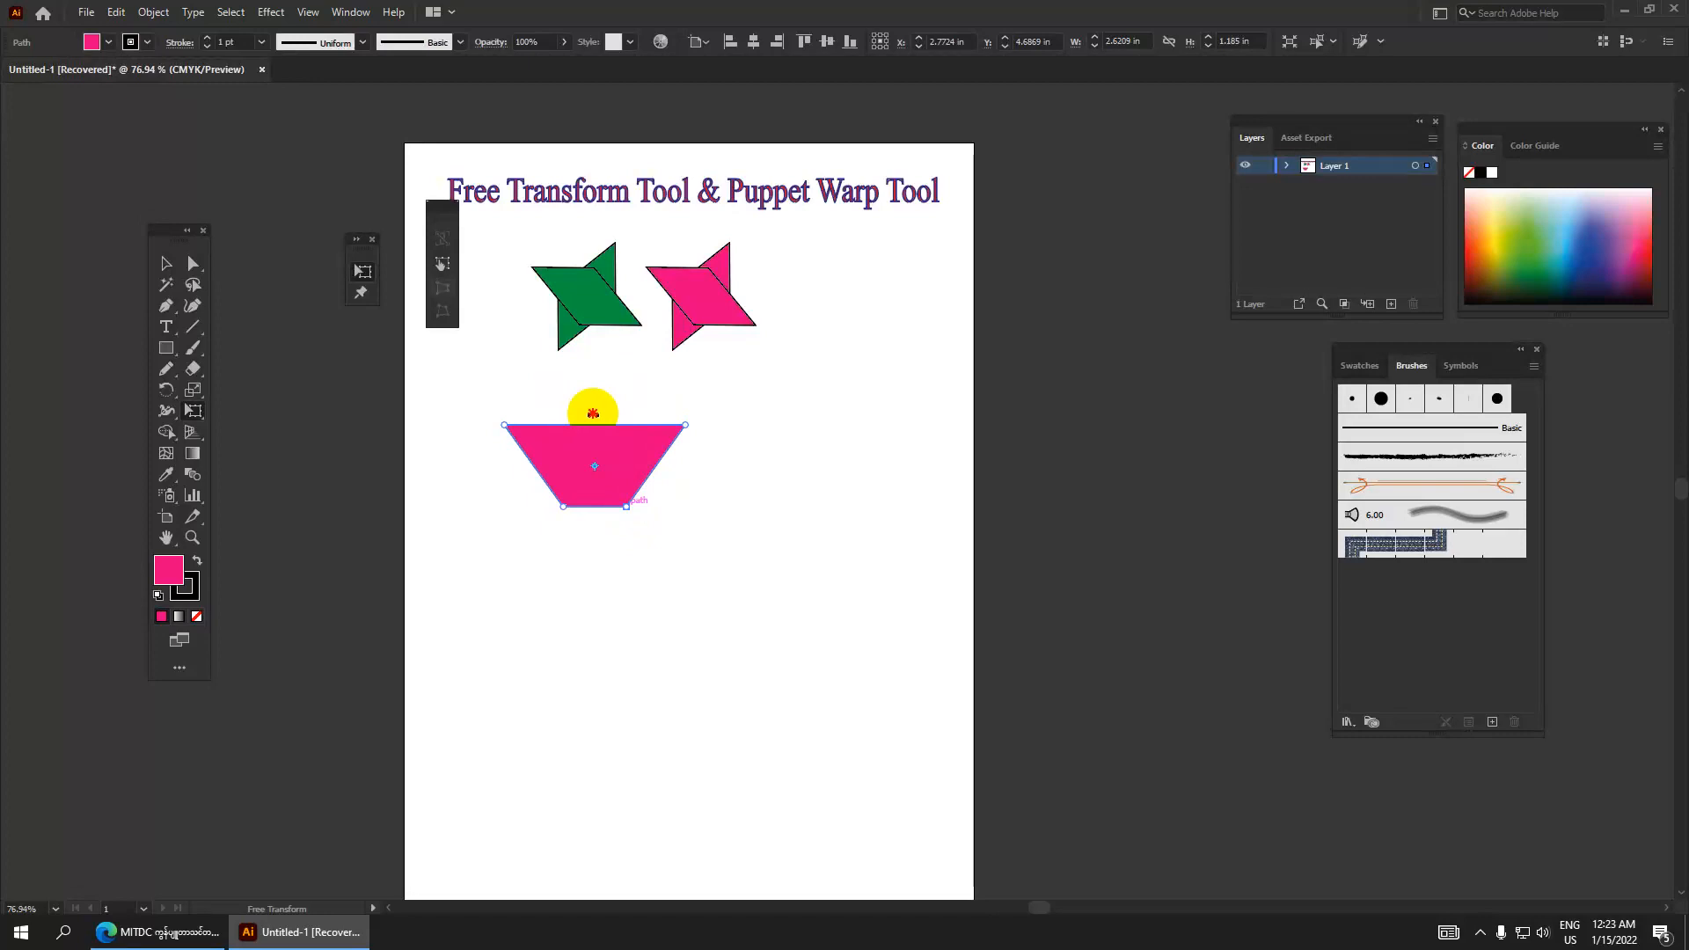
Try rotating the trapezoid, undo the rotation, and move the shape slightly to the right and down.
{"action": "left_click_drag", "start_coordinate": [593, 413], "coordinate": [635, 428]}
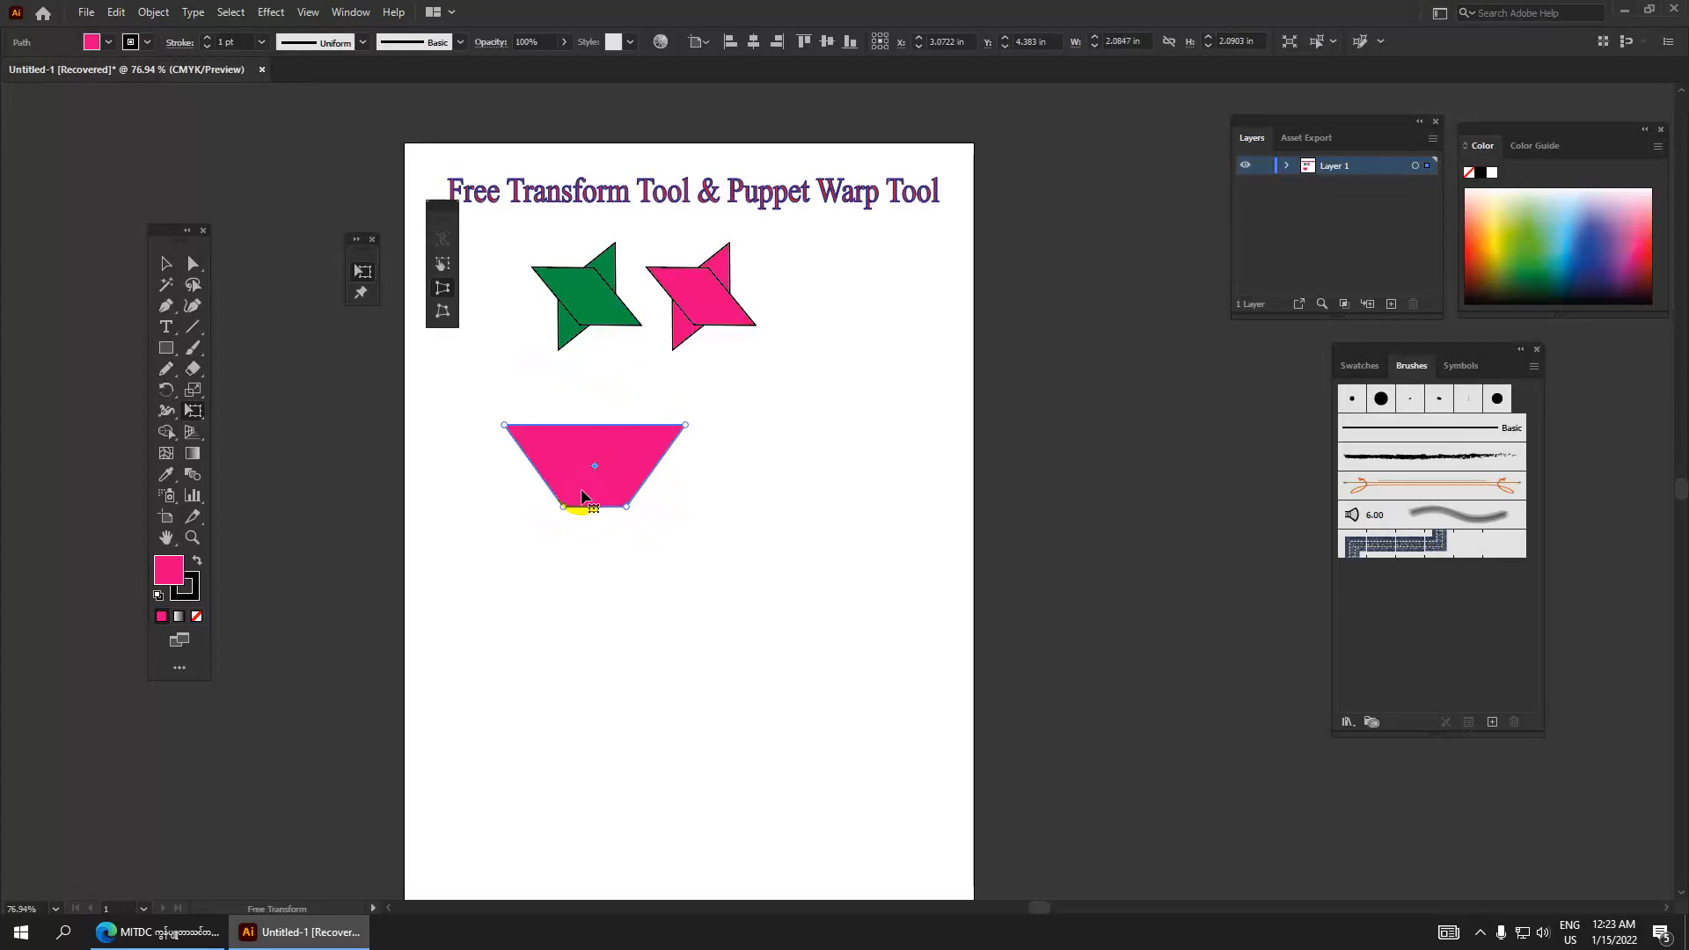
{"action": "key", "text": "ctrl+z"}
{"action": "left_click_drag", "start_coordinate": [630, 447], "coordinate": [701, 461]}
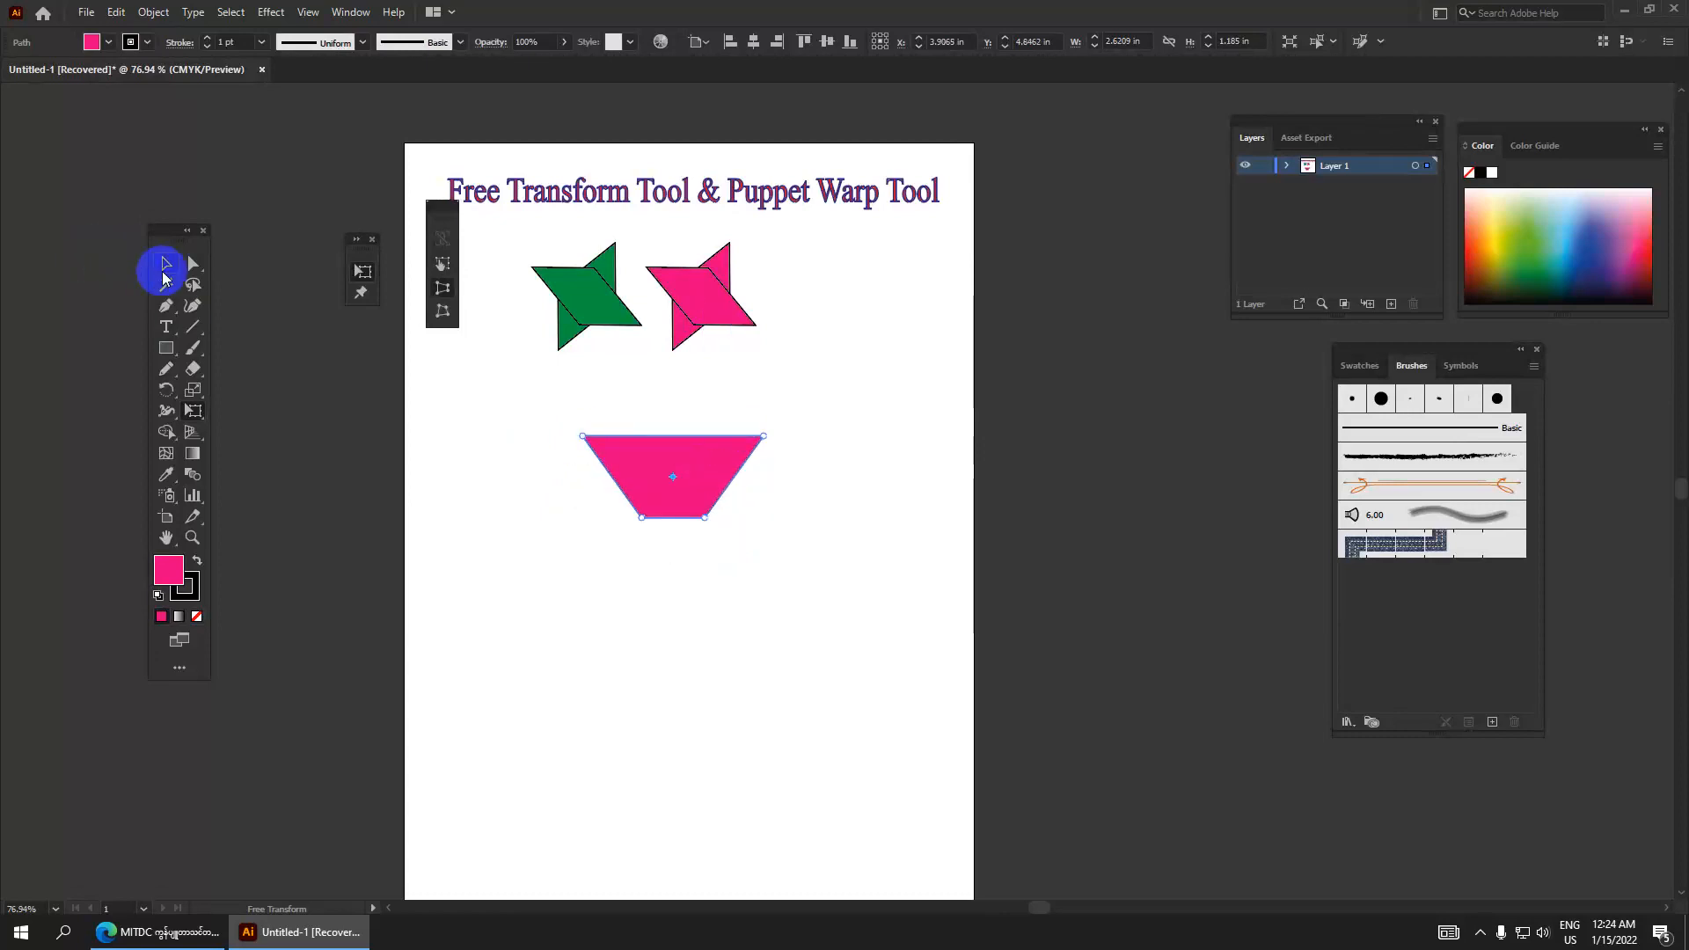
Duplicate the trapezoid, scale the copy to about 1.58 by 0.71 in, and place it inside the original.
{"action": "left_click", "coordinate": [166, 263]}
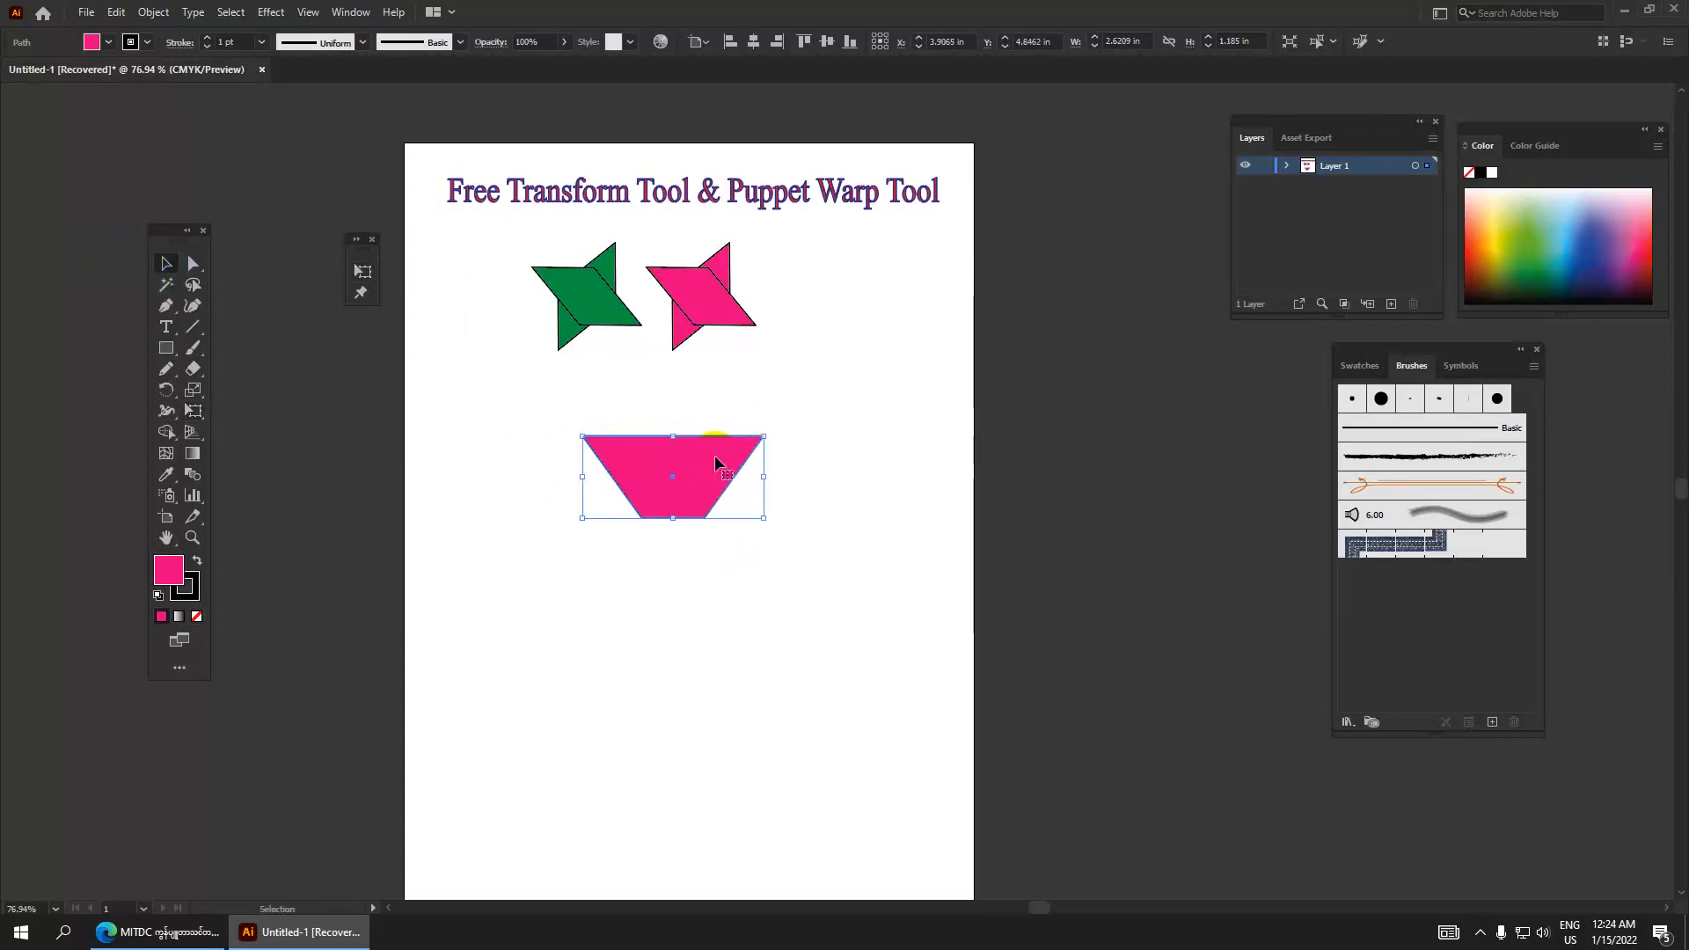
{"action": "left_click_drag", "start_coordinate": [713, 469], "coordinate": [721, 570]}
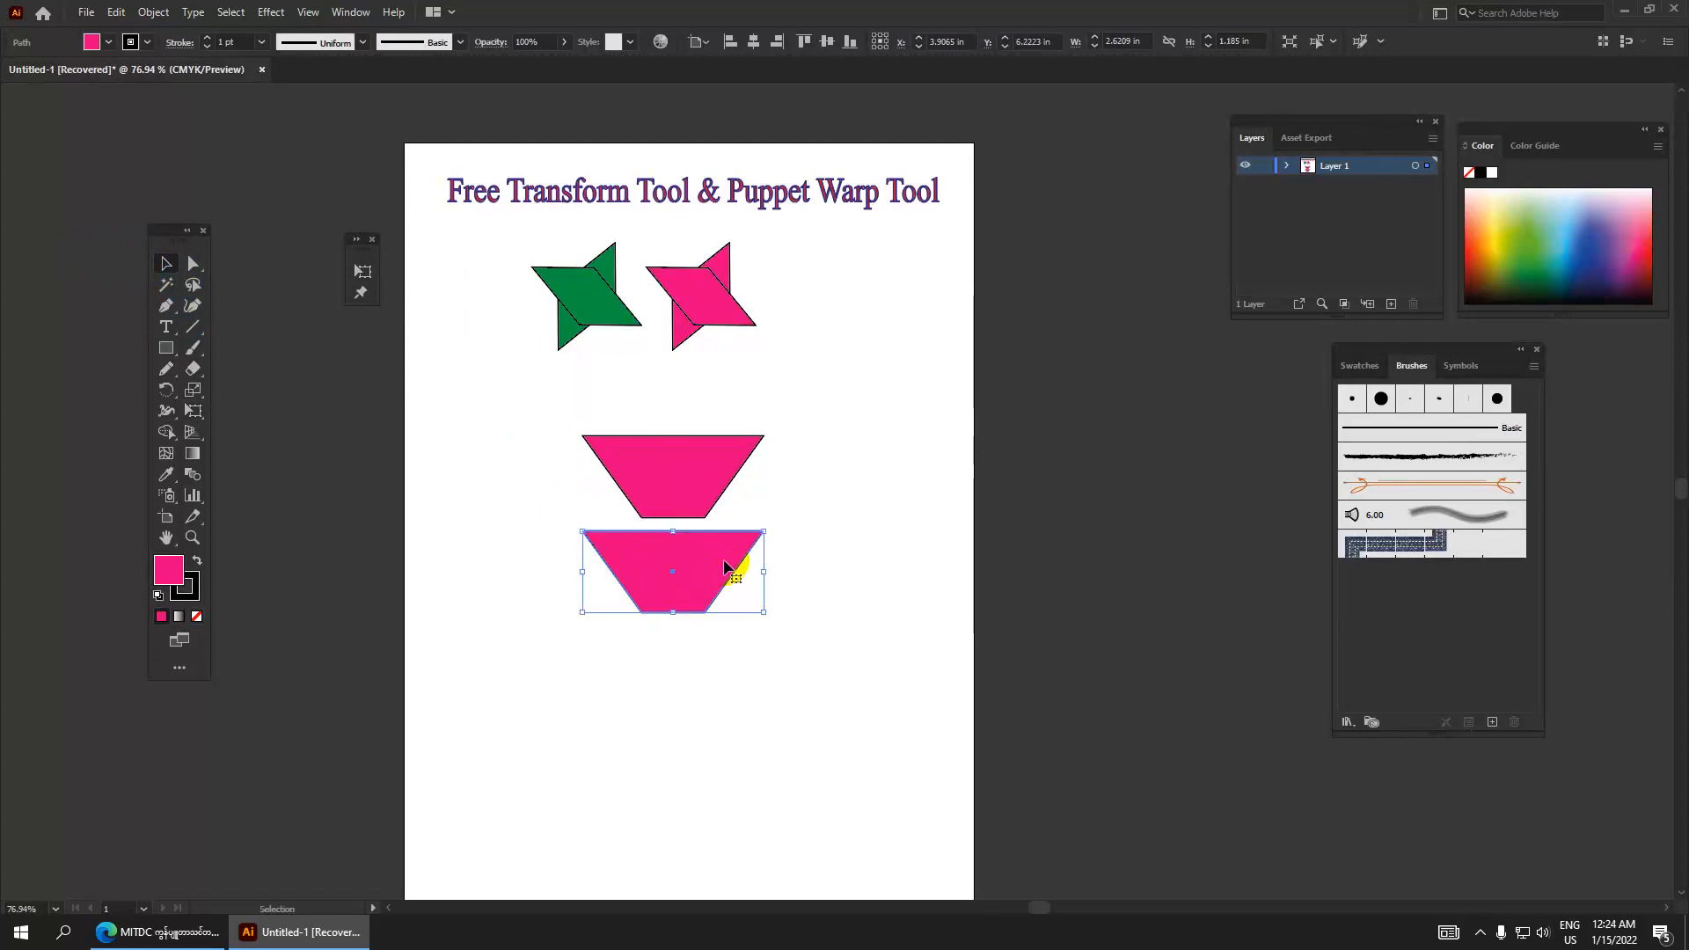
{"action": "left_click_drag", "start_coordinate": [764, 612], "coordinate": [704, 490]}
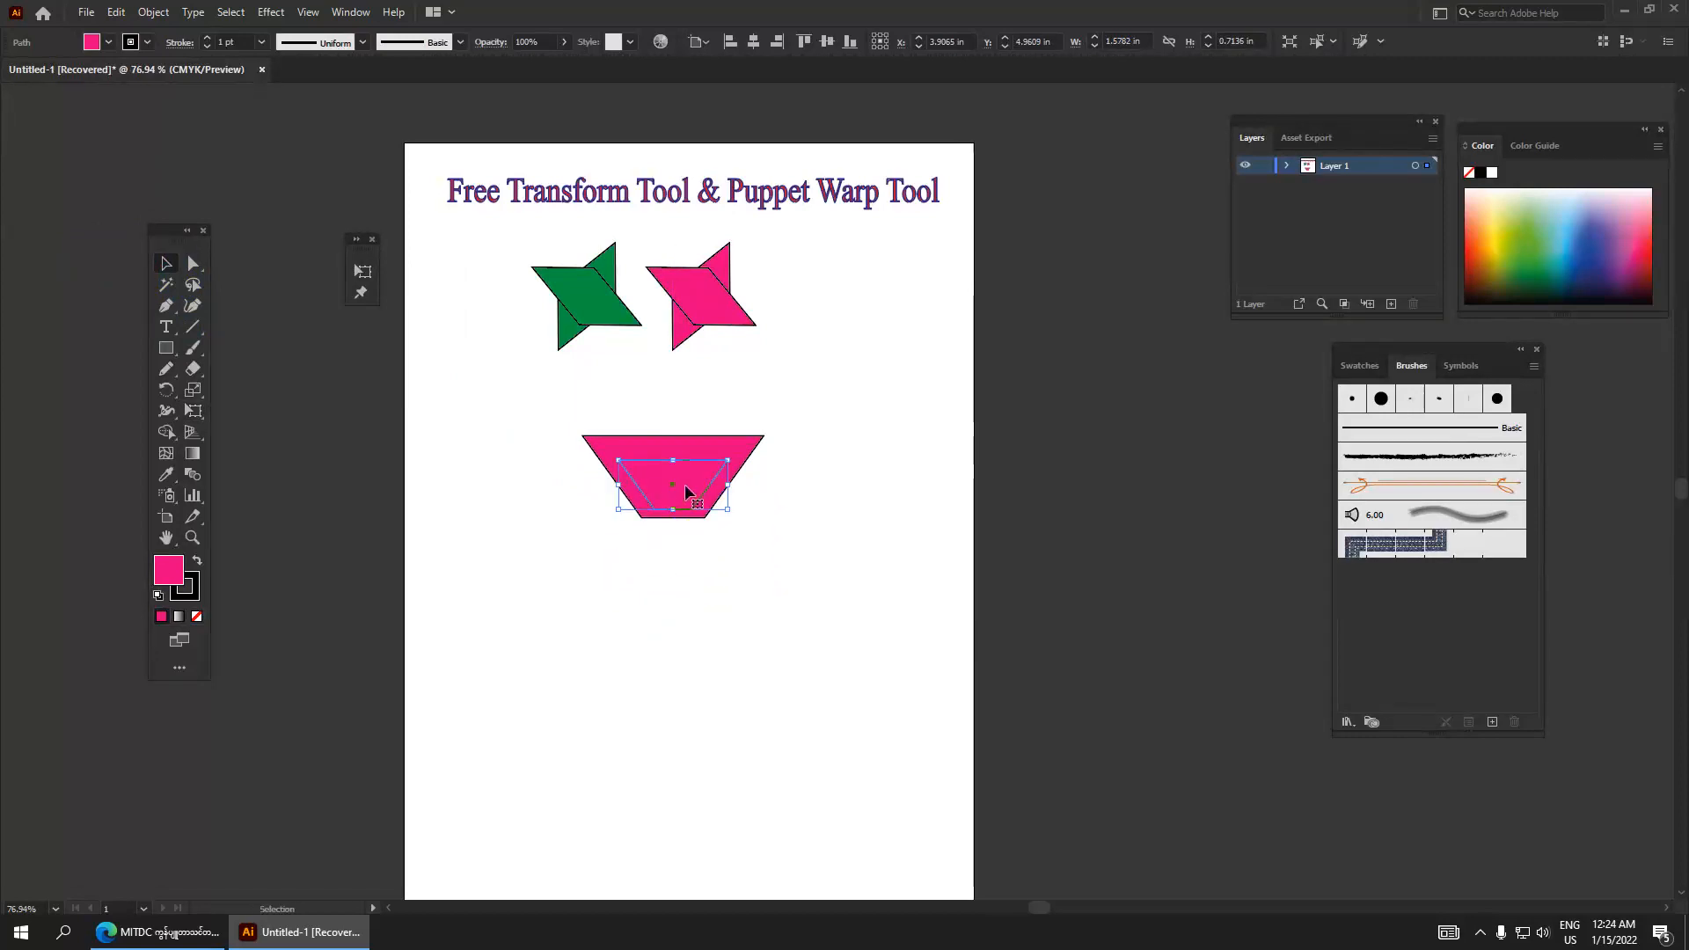
Fill the small inner trapezoid with yellow and deselect it.
{"action": "left_click", "coordinate": [92, 41]}
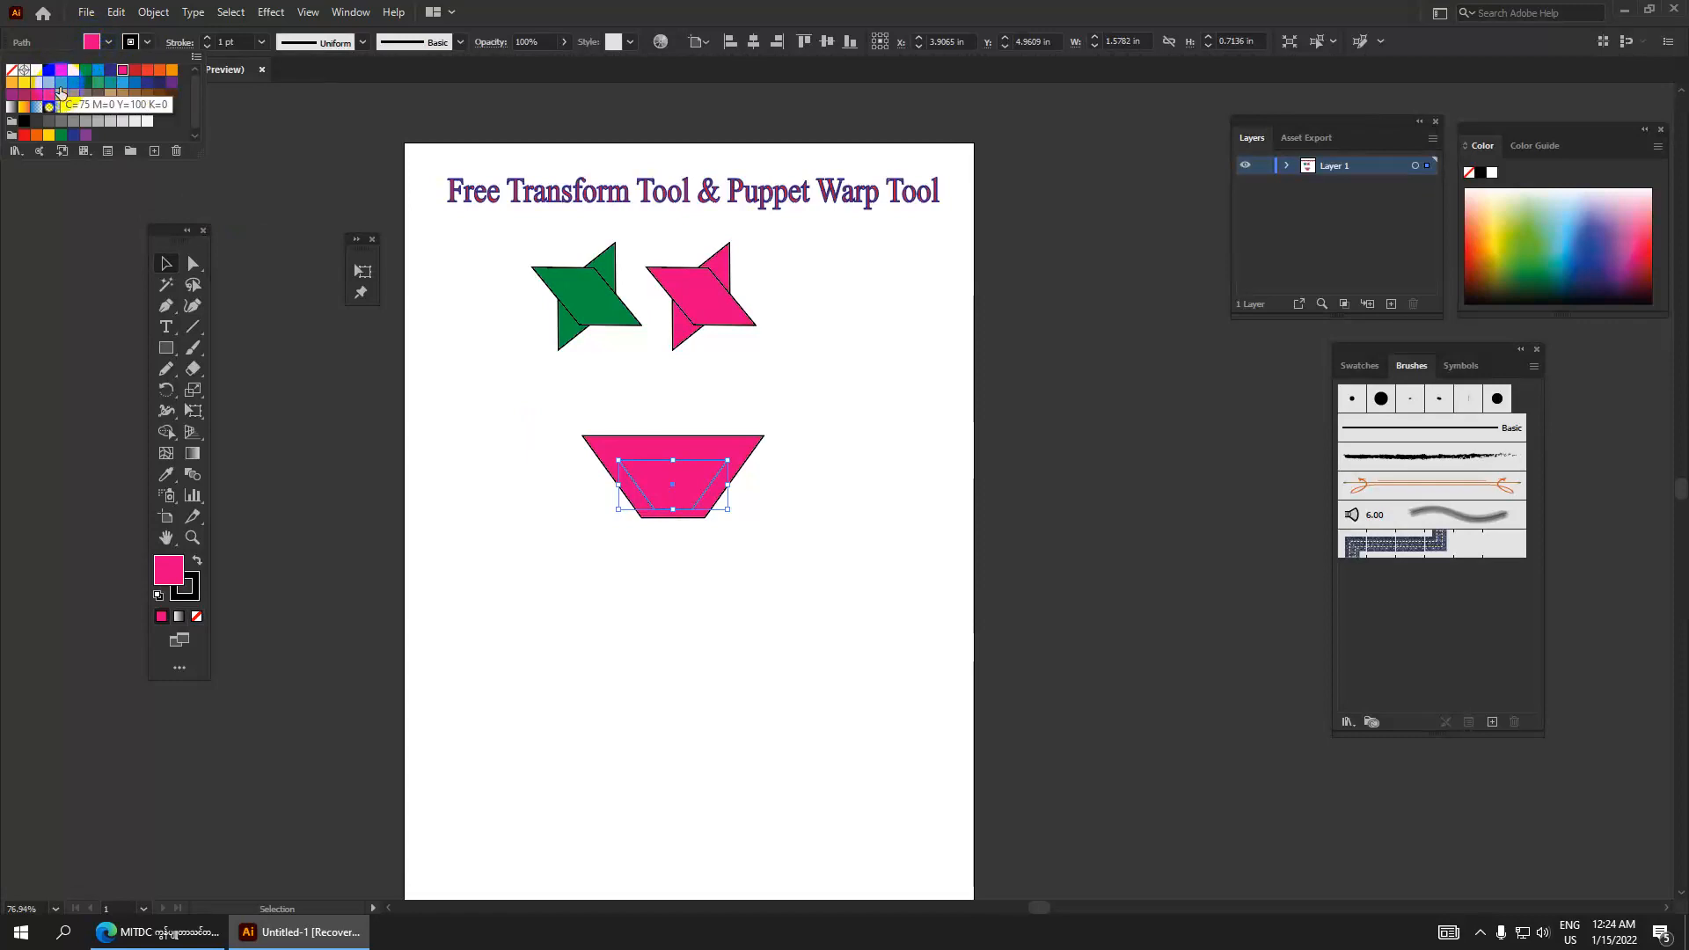
{"action": "left_click", "coordinate": [73, 70]}
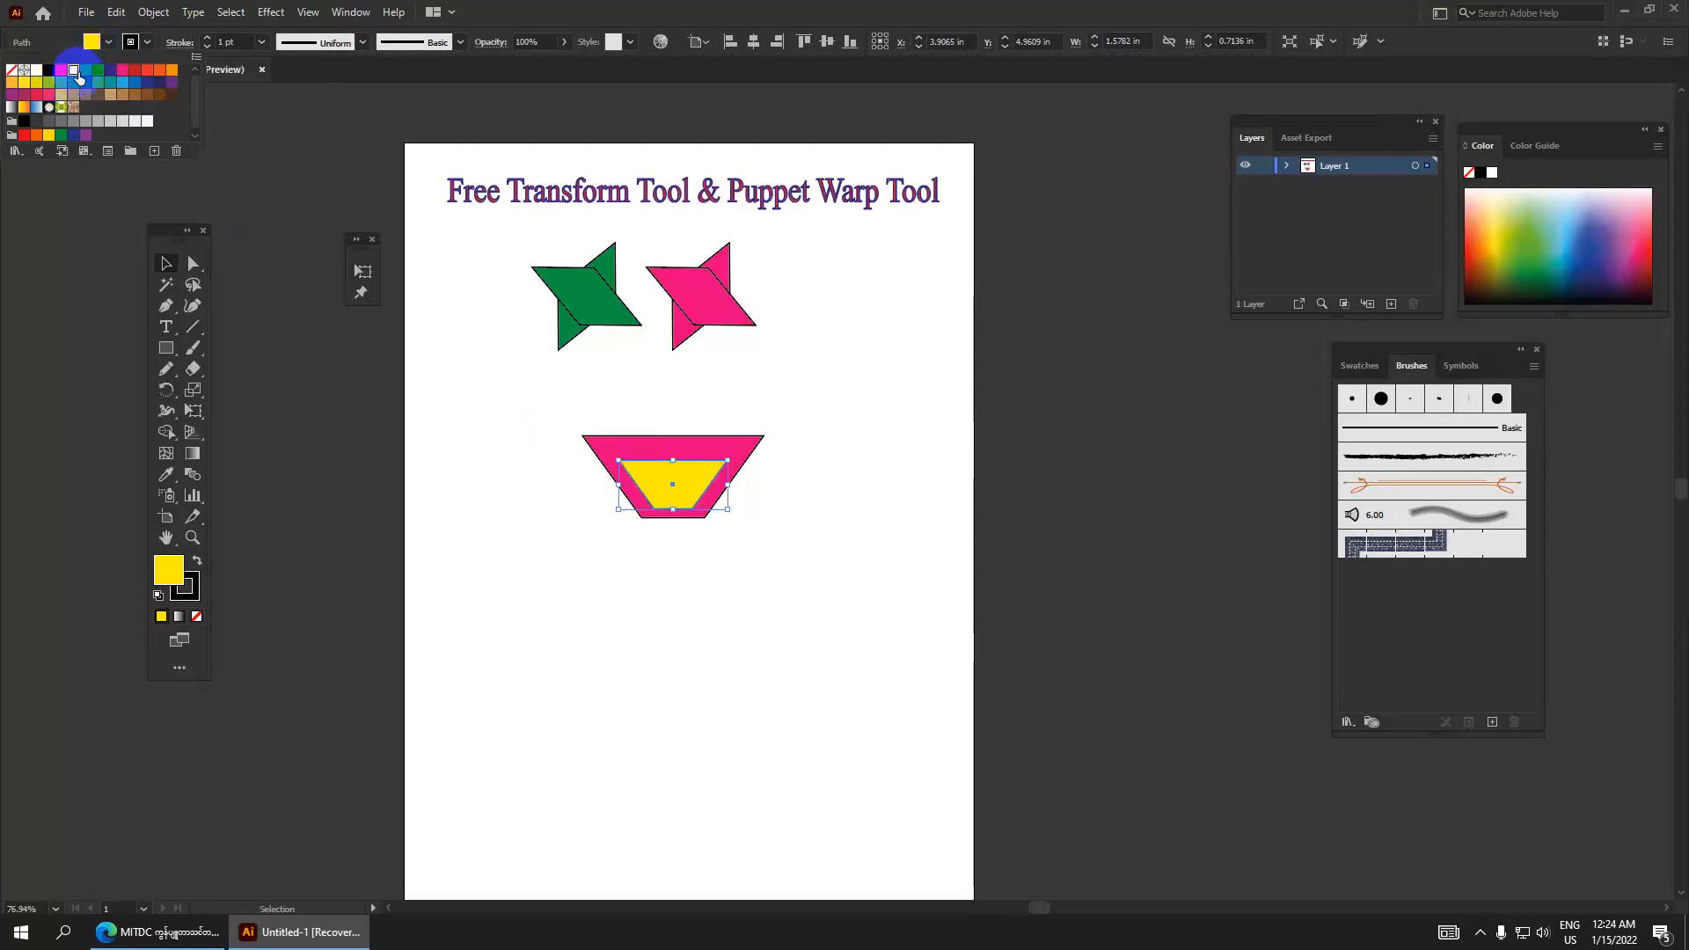
{"action": "left_click", "coordinate": [871, 446]}
{"action": "left_click", "coordinate": [770, 572]}
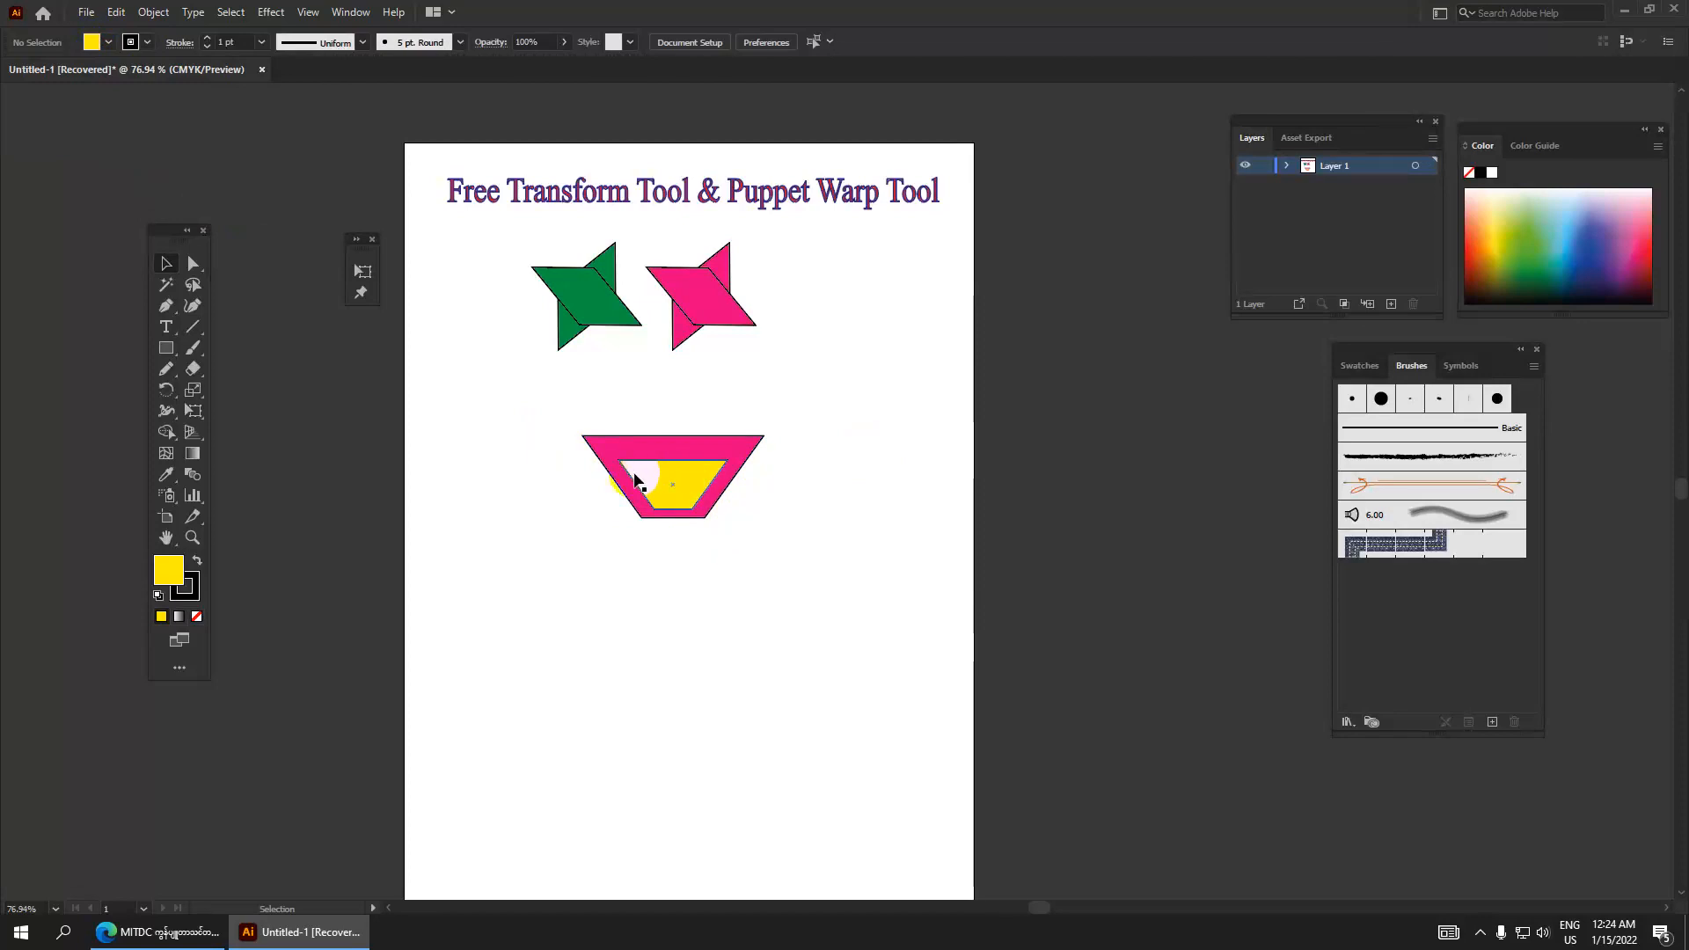
Give the yellow inner trapezoid a 4 pt blue stroke and deselect it.
{"action": "left_click", "coordinate": [667, 475]}
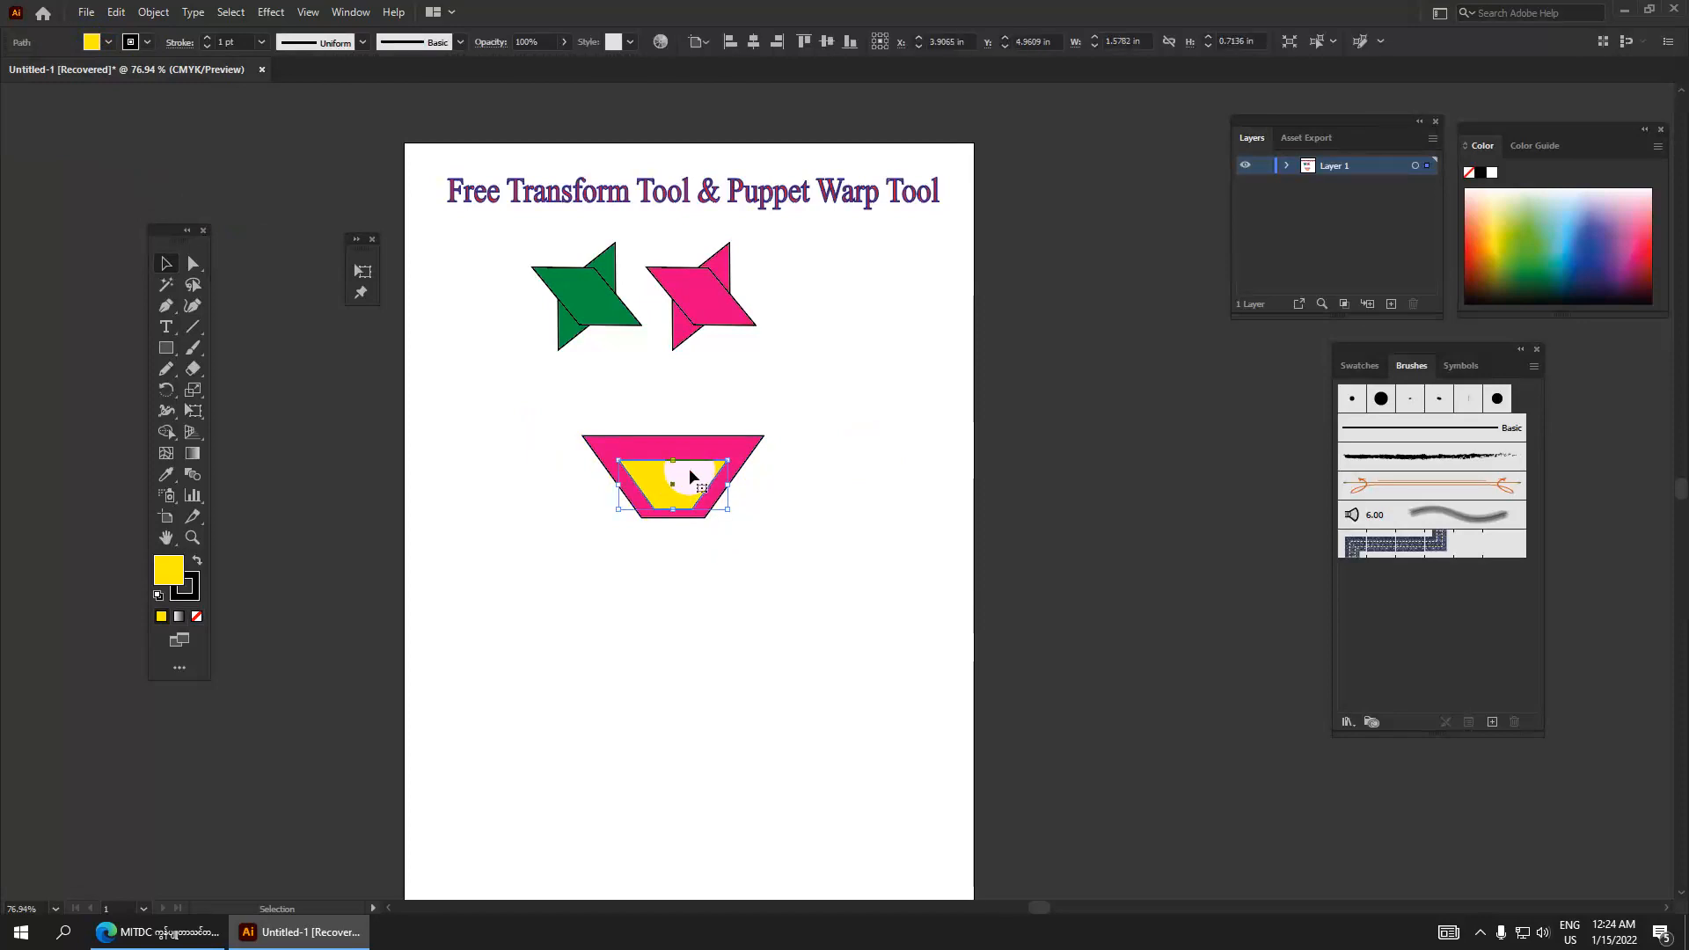
{"action": "left_click", "coordinate": [131, 41]}
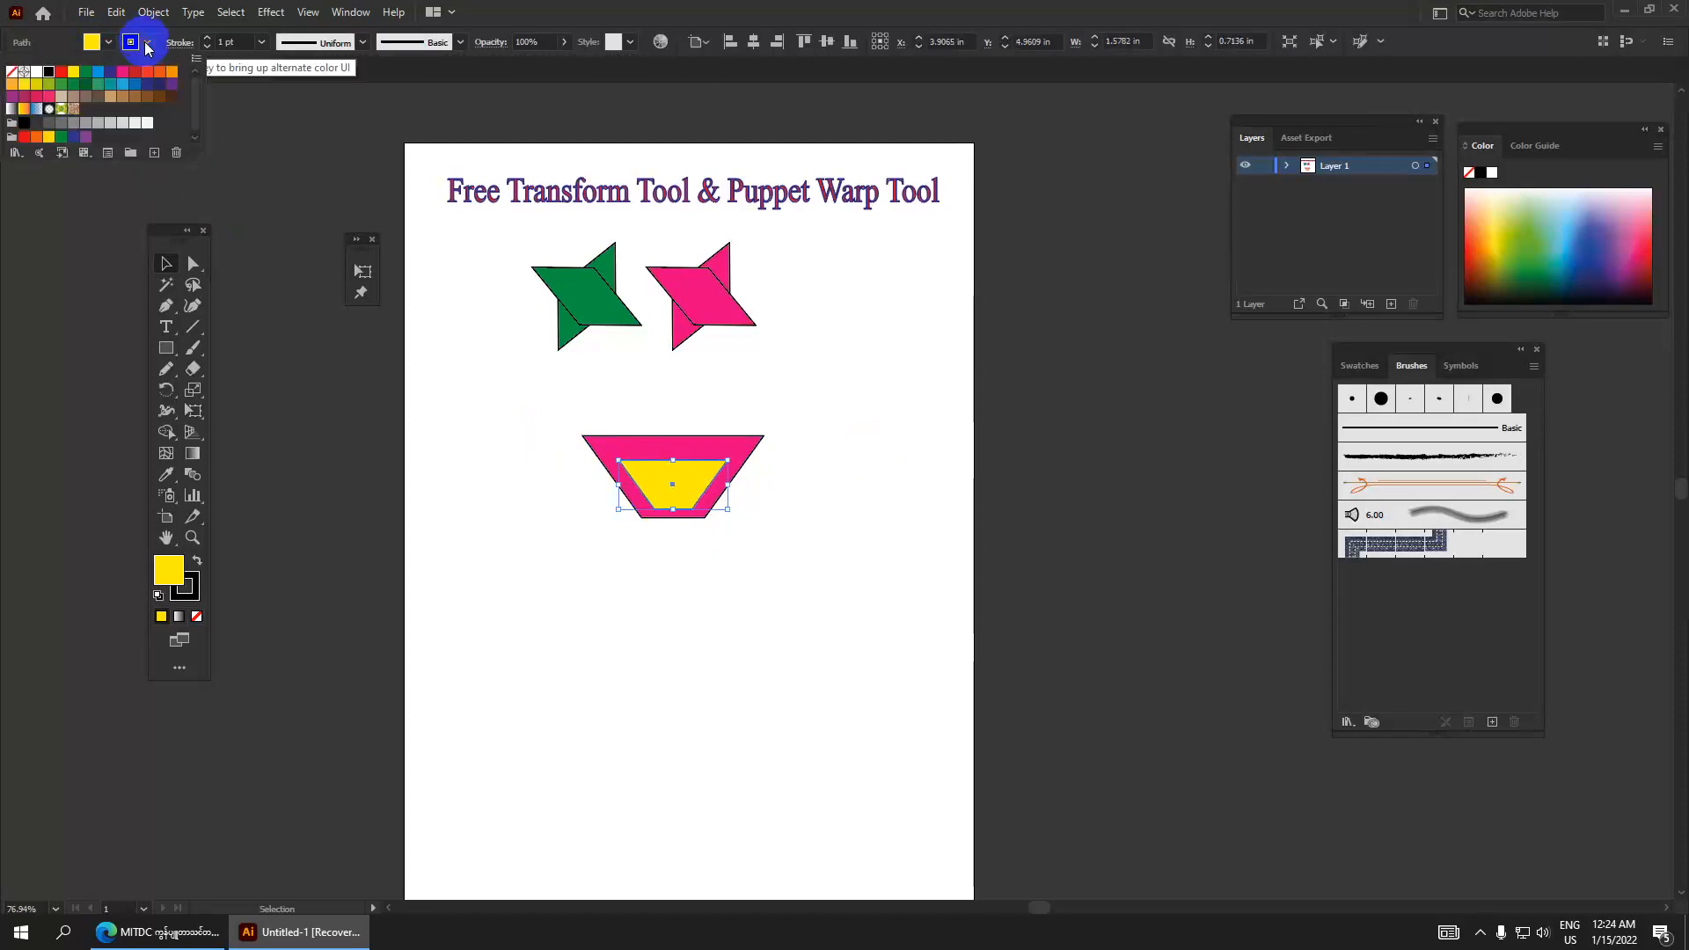
{"action": "left_click", "coordinate": [97, 80]}
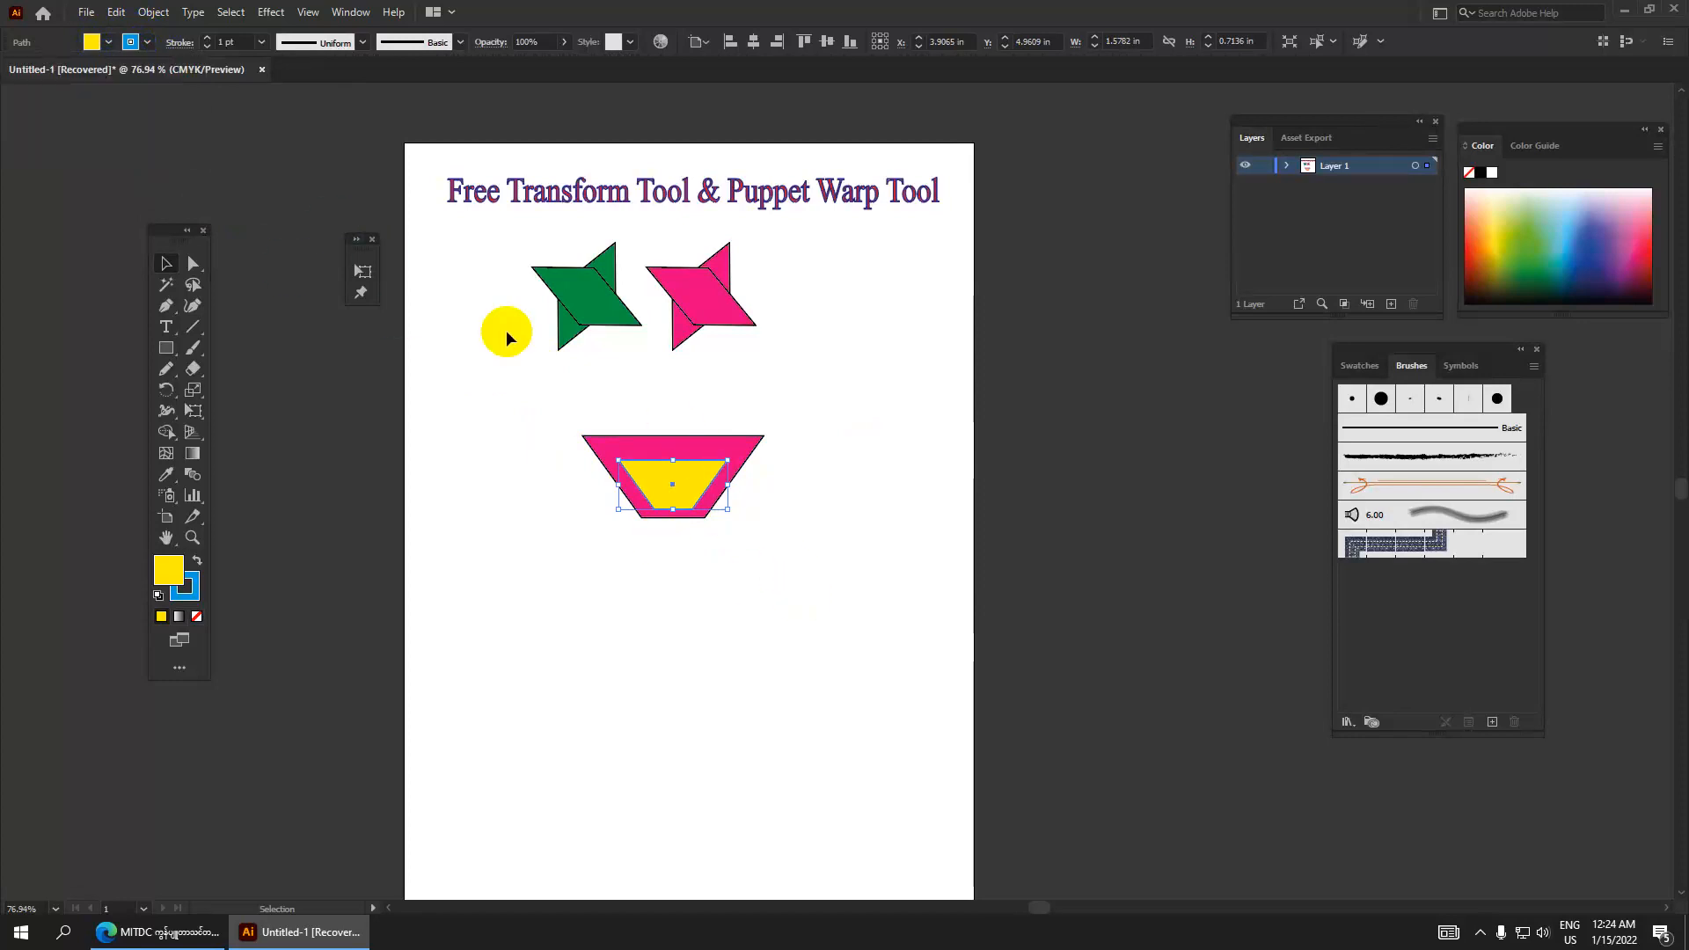
{"action": "left_click", "coordinate": [209, 39]}
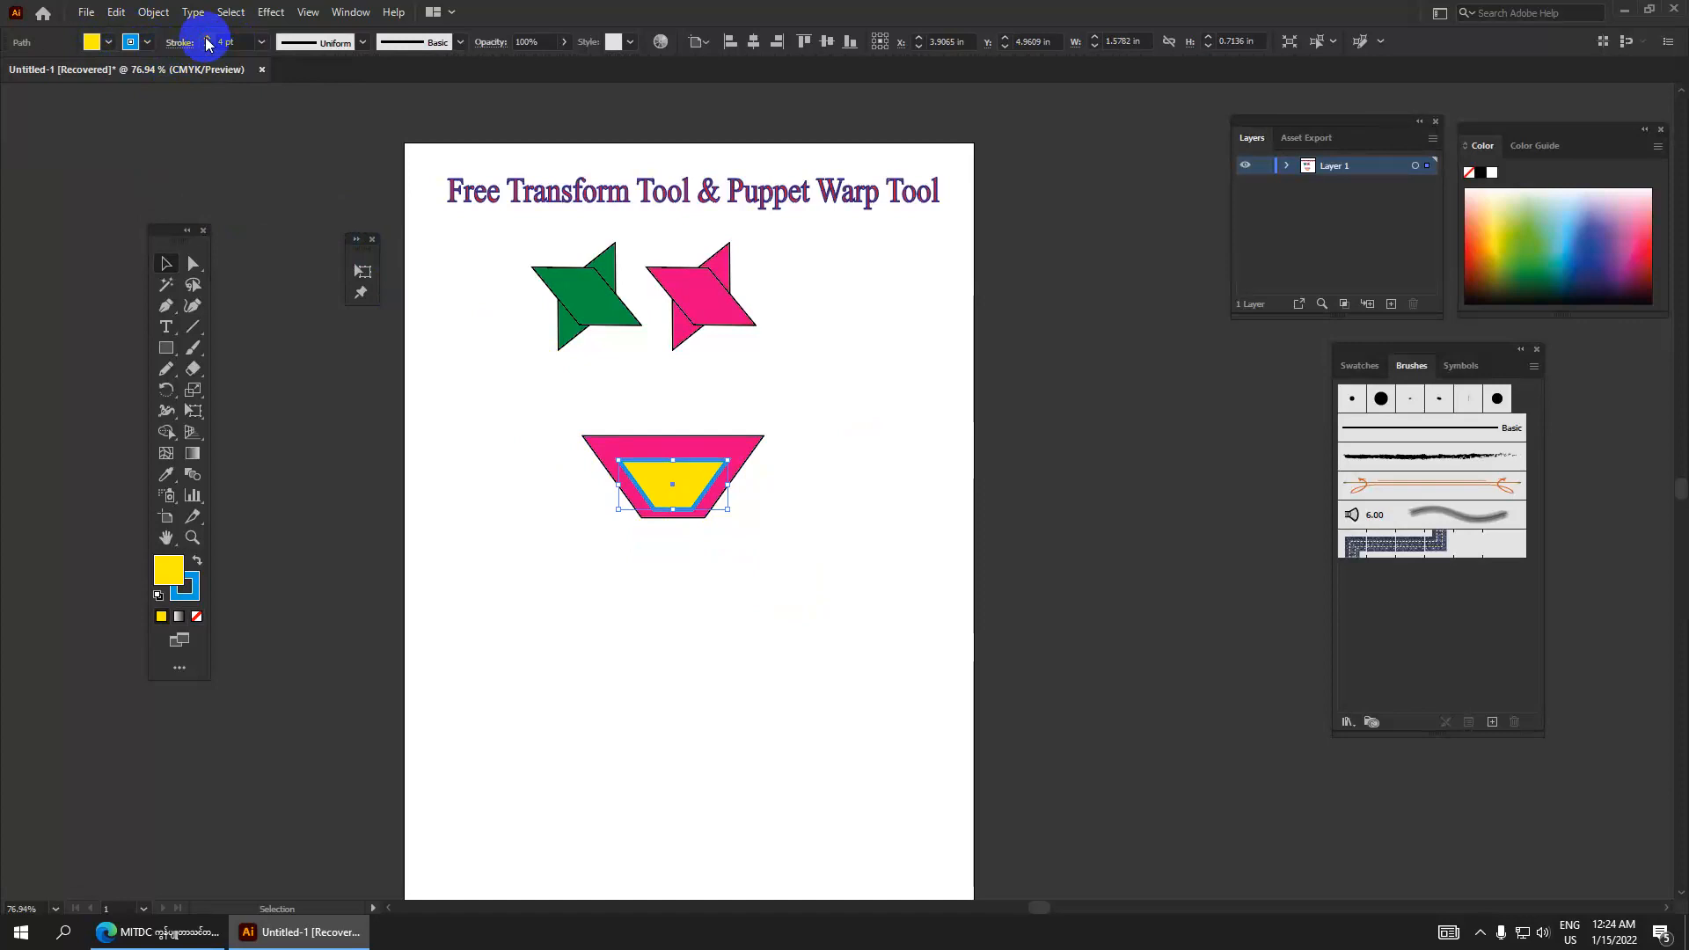
{"action": "left_click", "coordinate": [638, 563]}
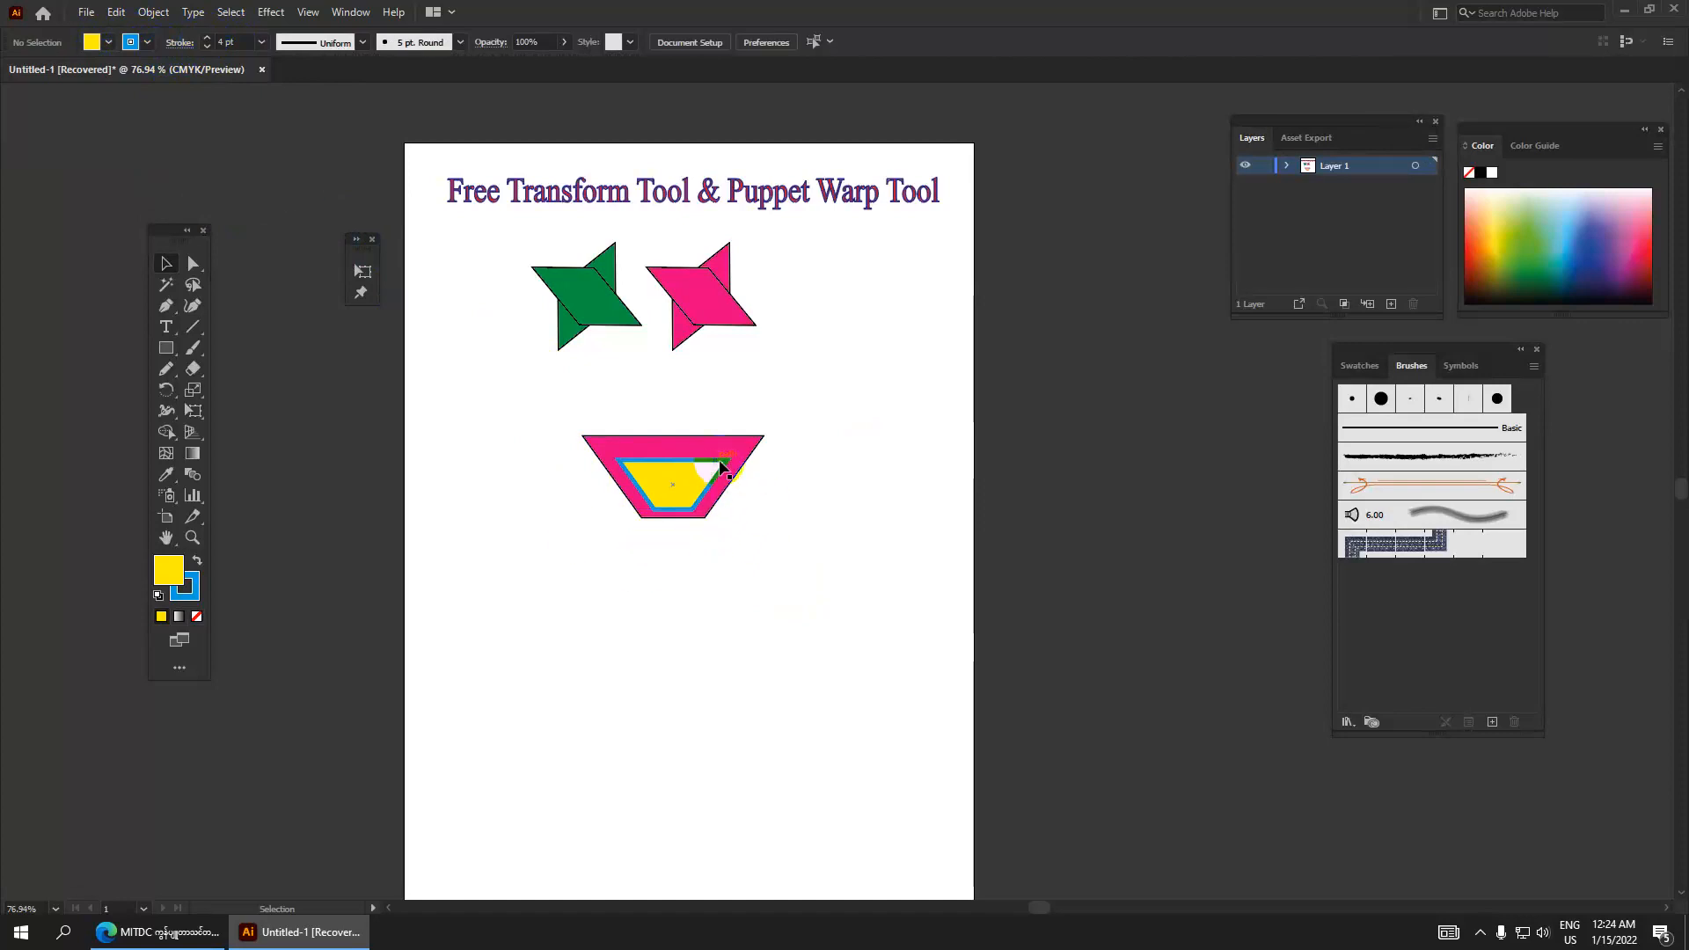
Group the two trapezoids and move the group to the right of the pink star.
{"action": "left_click_drag", "start_coordinate": [807, 586], "coordinate": [575, 409]}
{"action": "key", "text": "ctrl+g"}
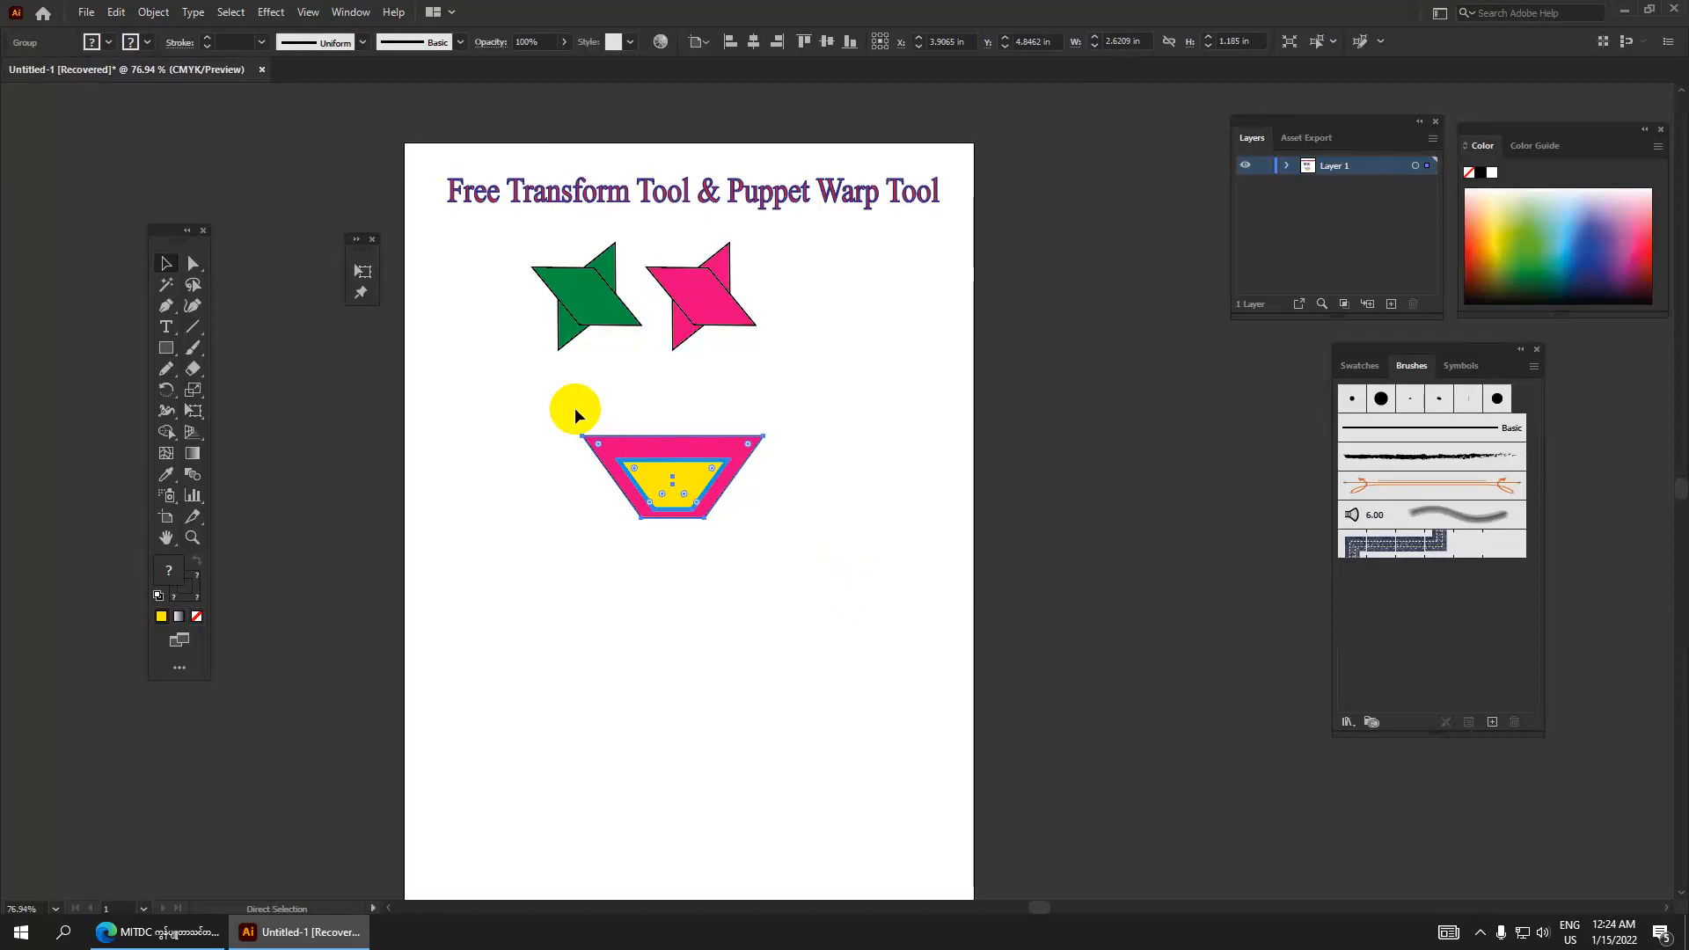
{"action": "left_click_drag", "start_coordinate": [704, 461], "coordinate": [891, 317]}
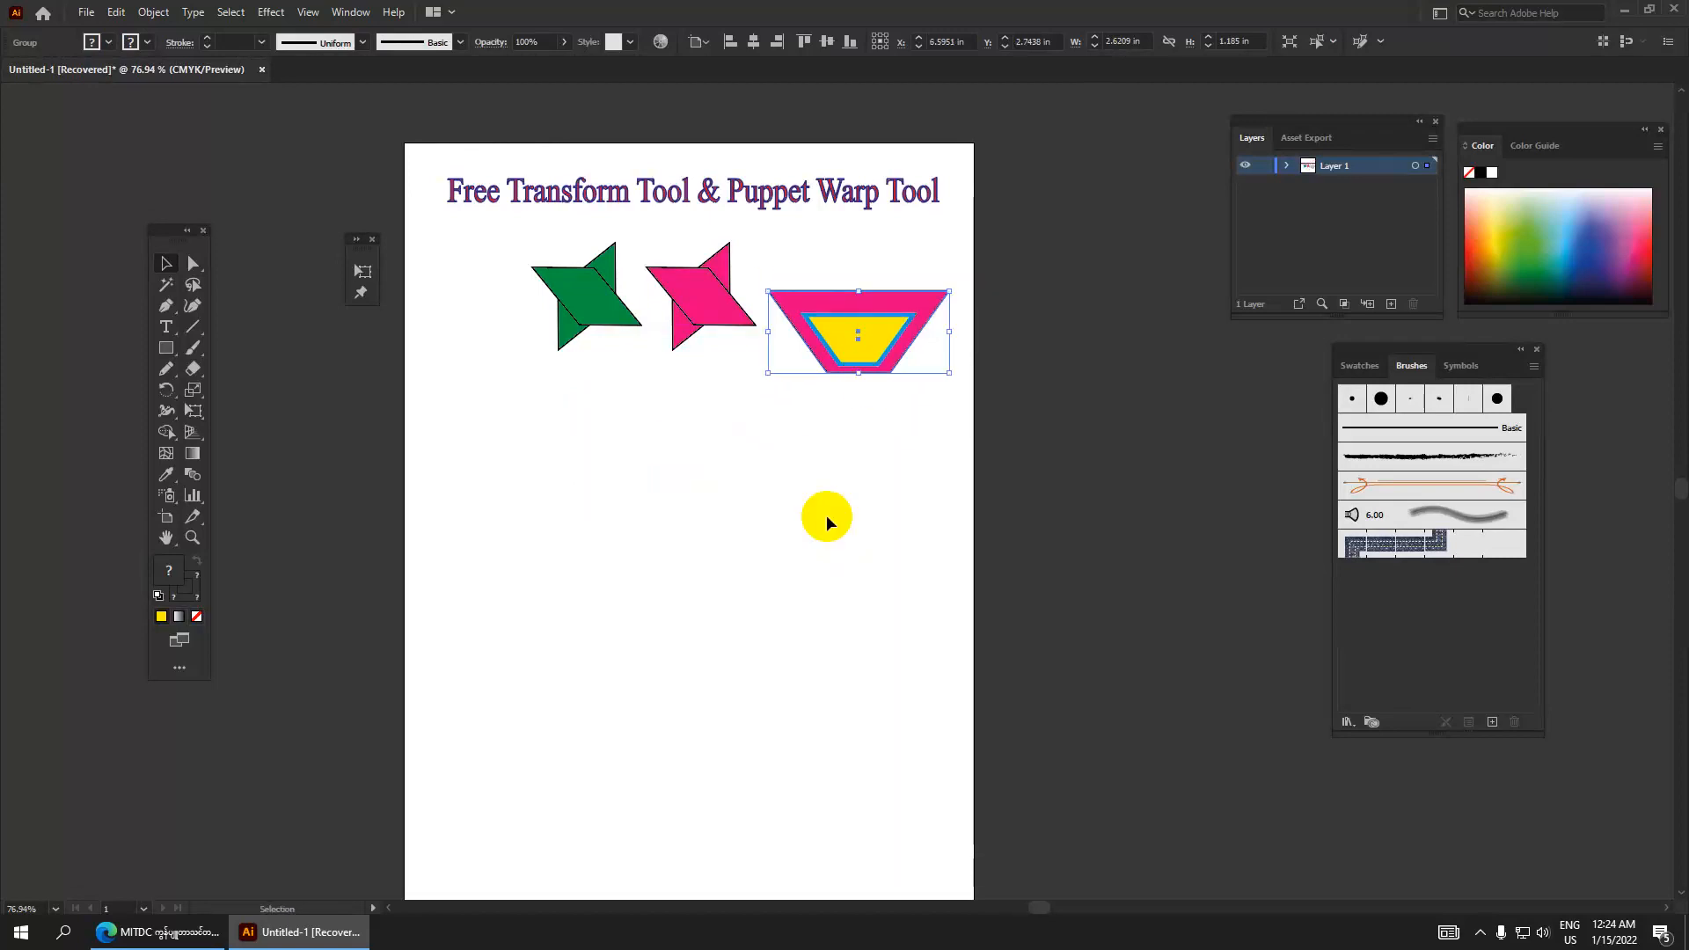
{"action": "left_click", "coordinate": [784, 433]}
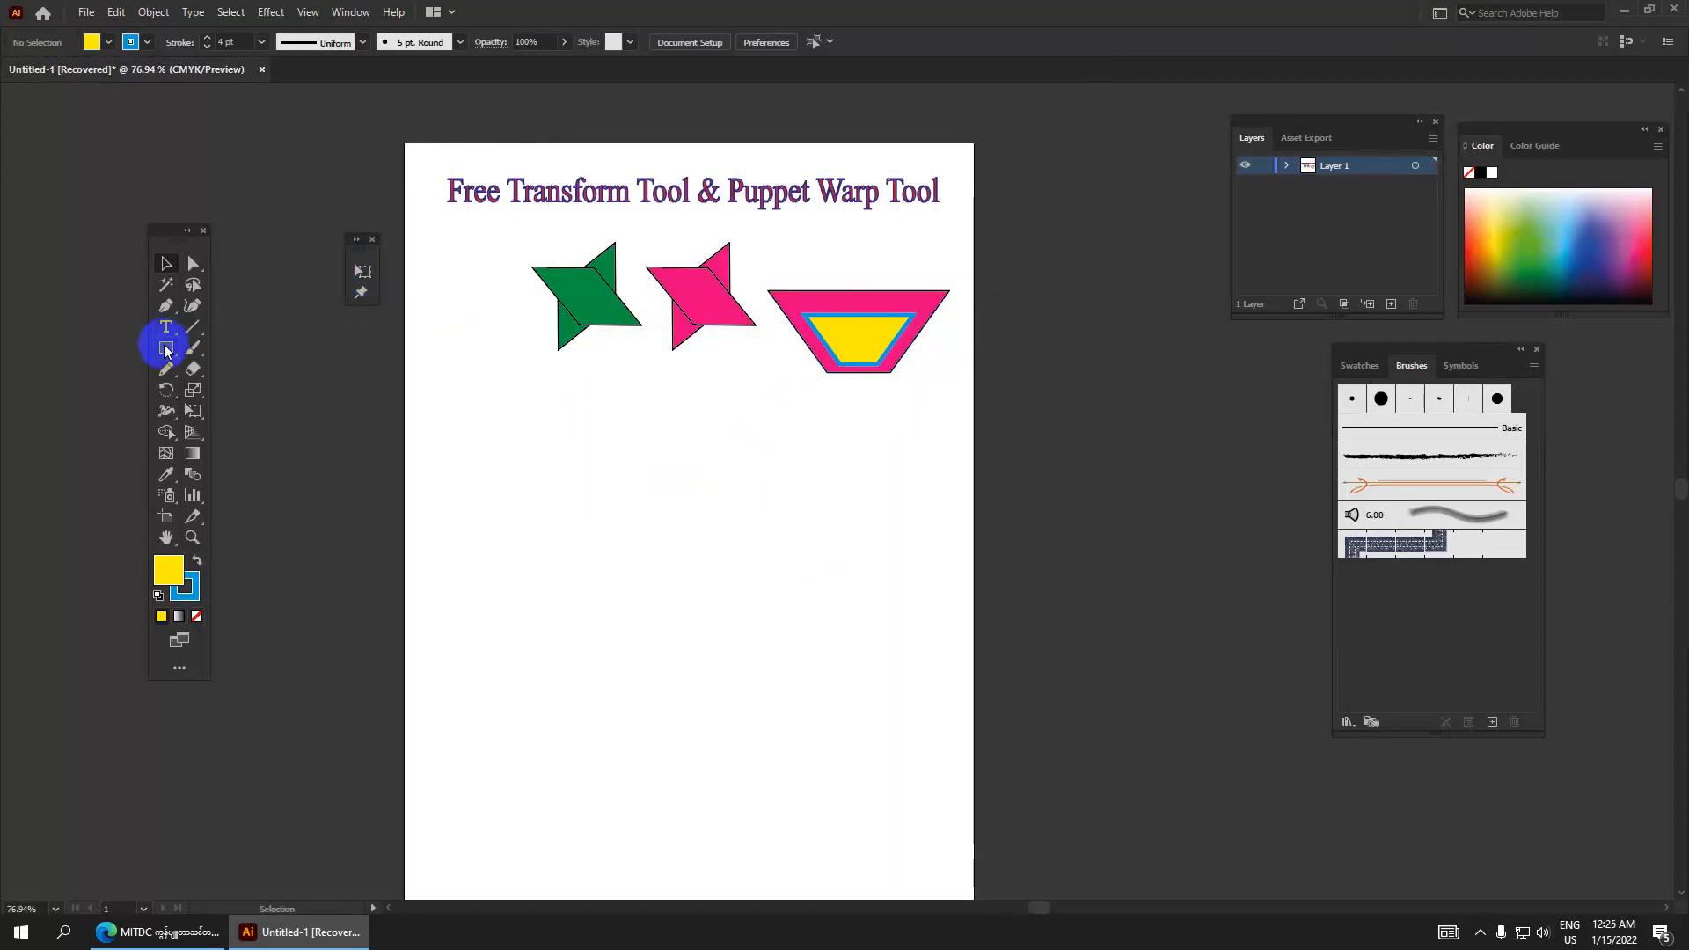
Draw an upright rectangle about 1.07 by 1.49 in with yellow fill and blue stroke below the green star.
{"action": "left_click", "coordinate": [362, 272]}
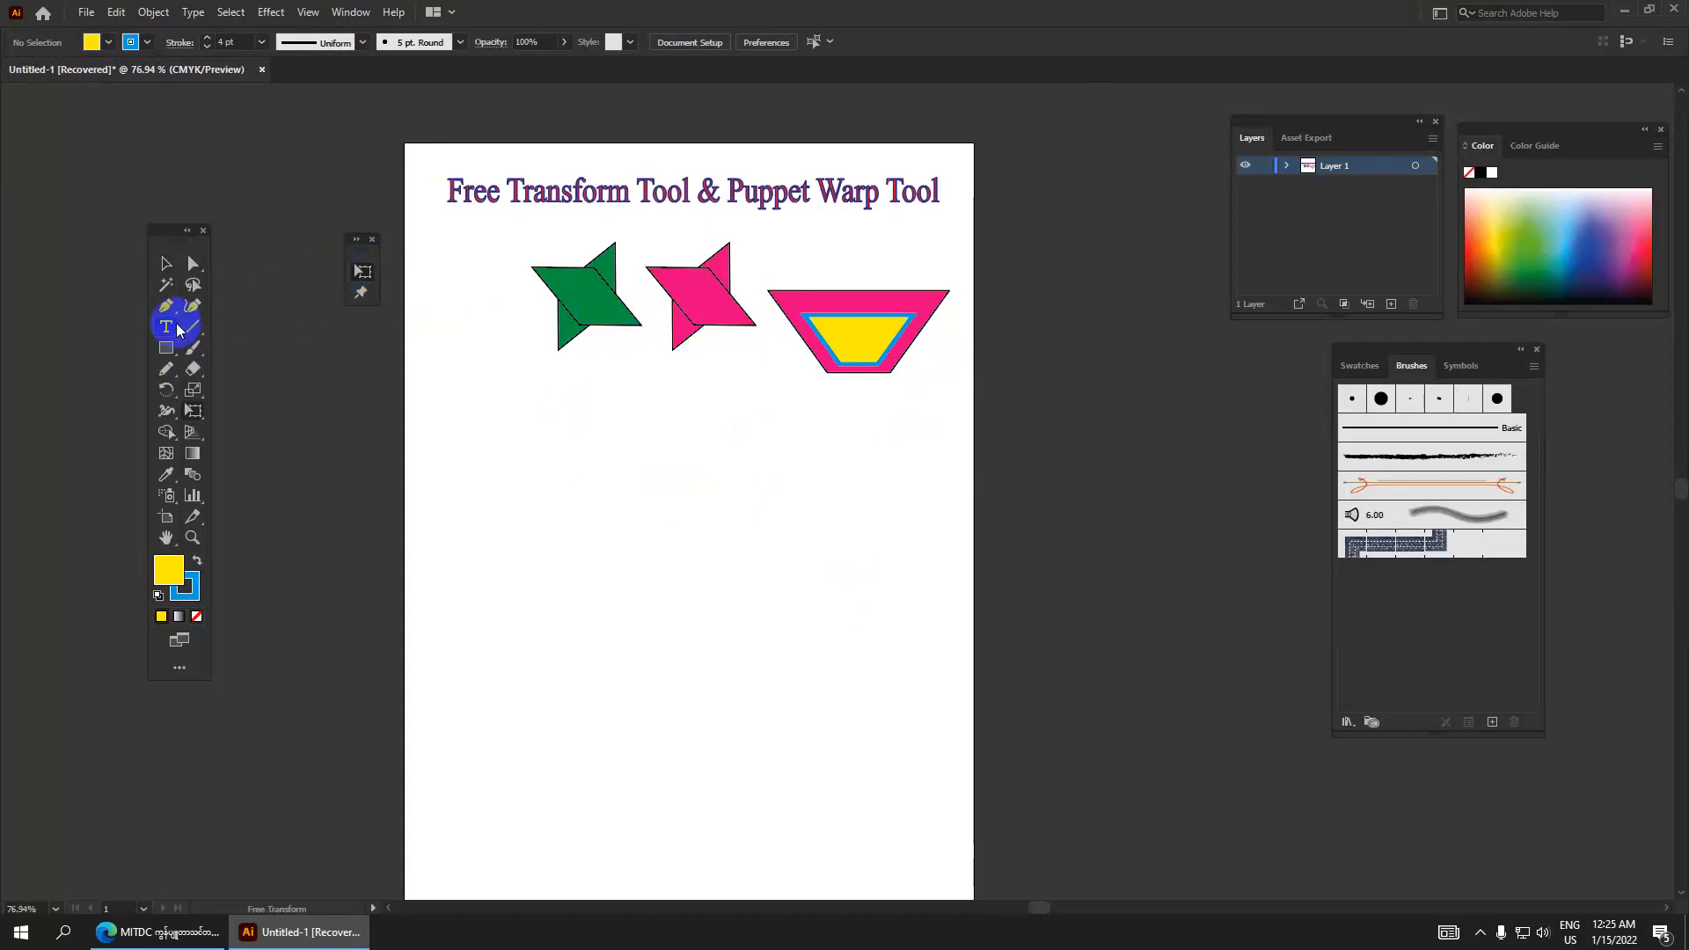
{"action": "left_click", "coordinate": [167, 350]}
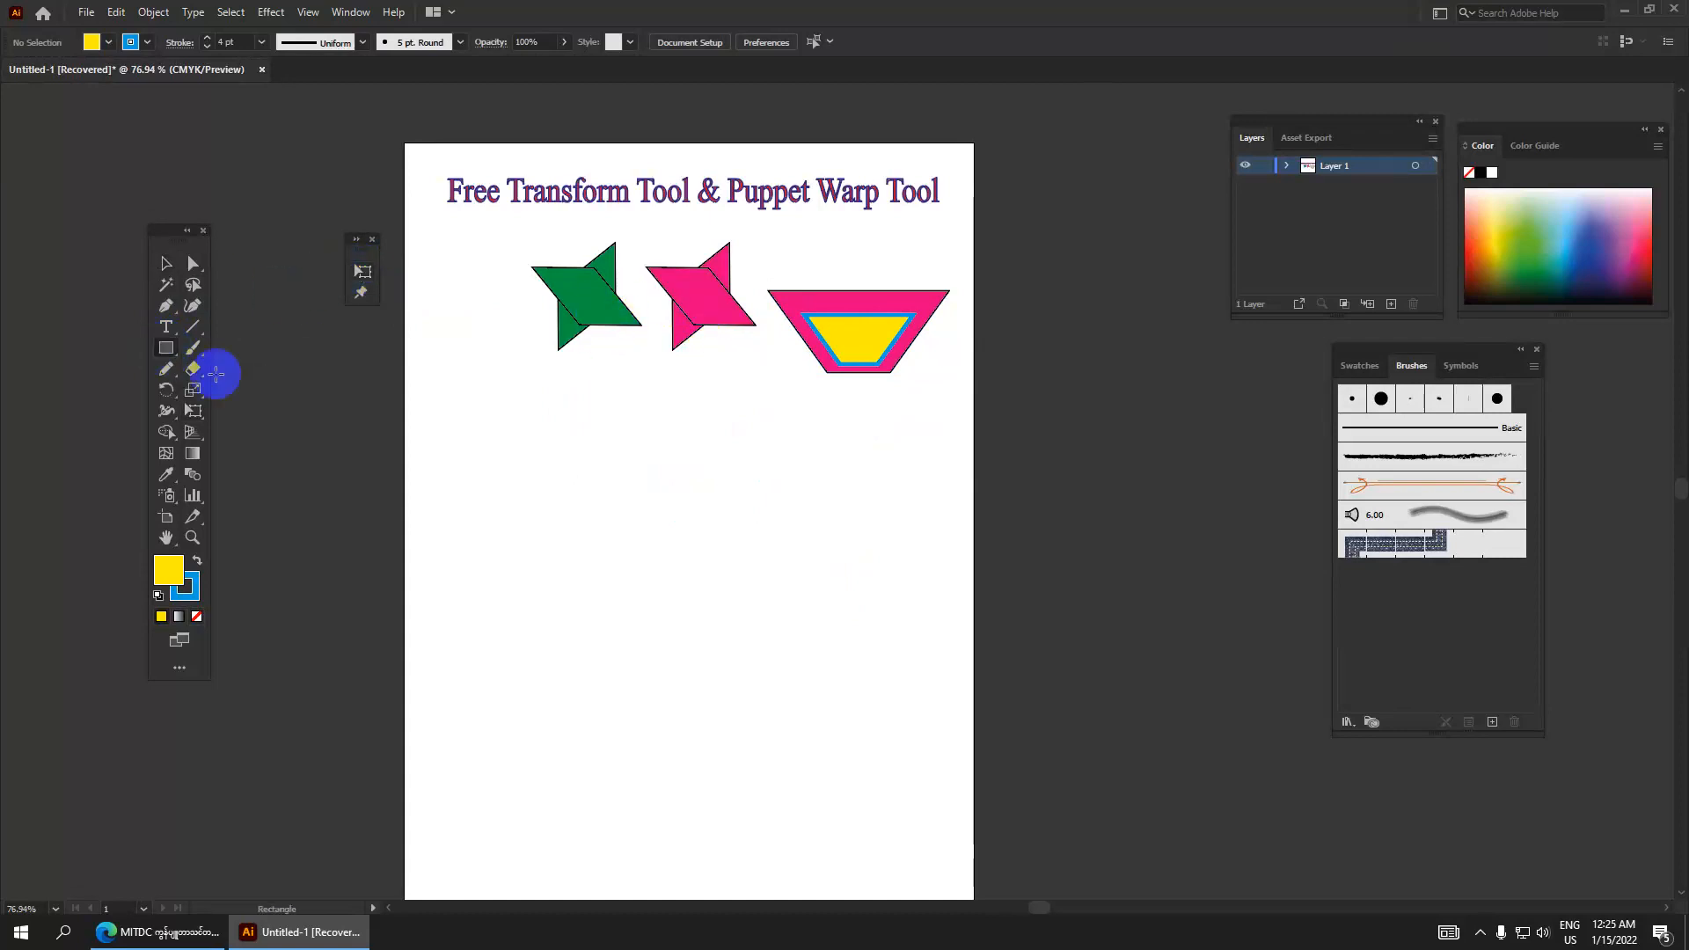
{"action": "left_click_drag", "start_coordinate": [540, 457], "coordinate": [614, 559]}
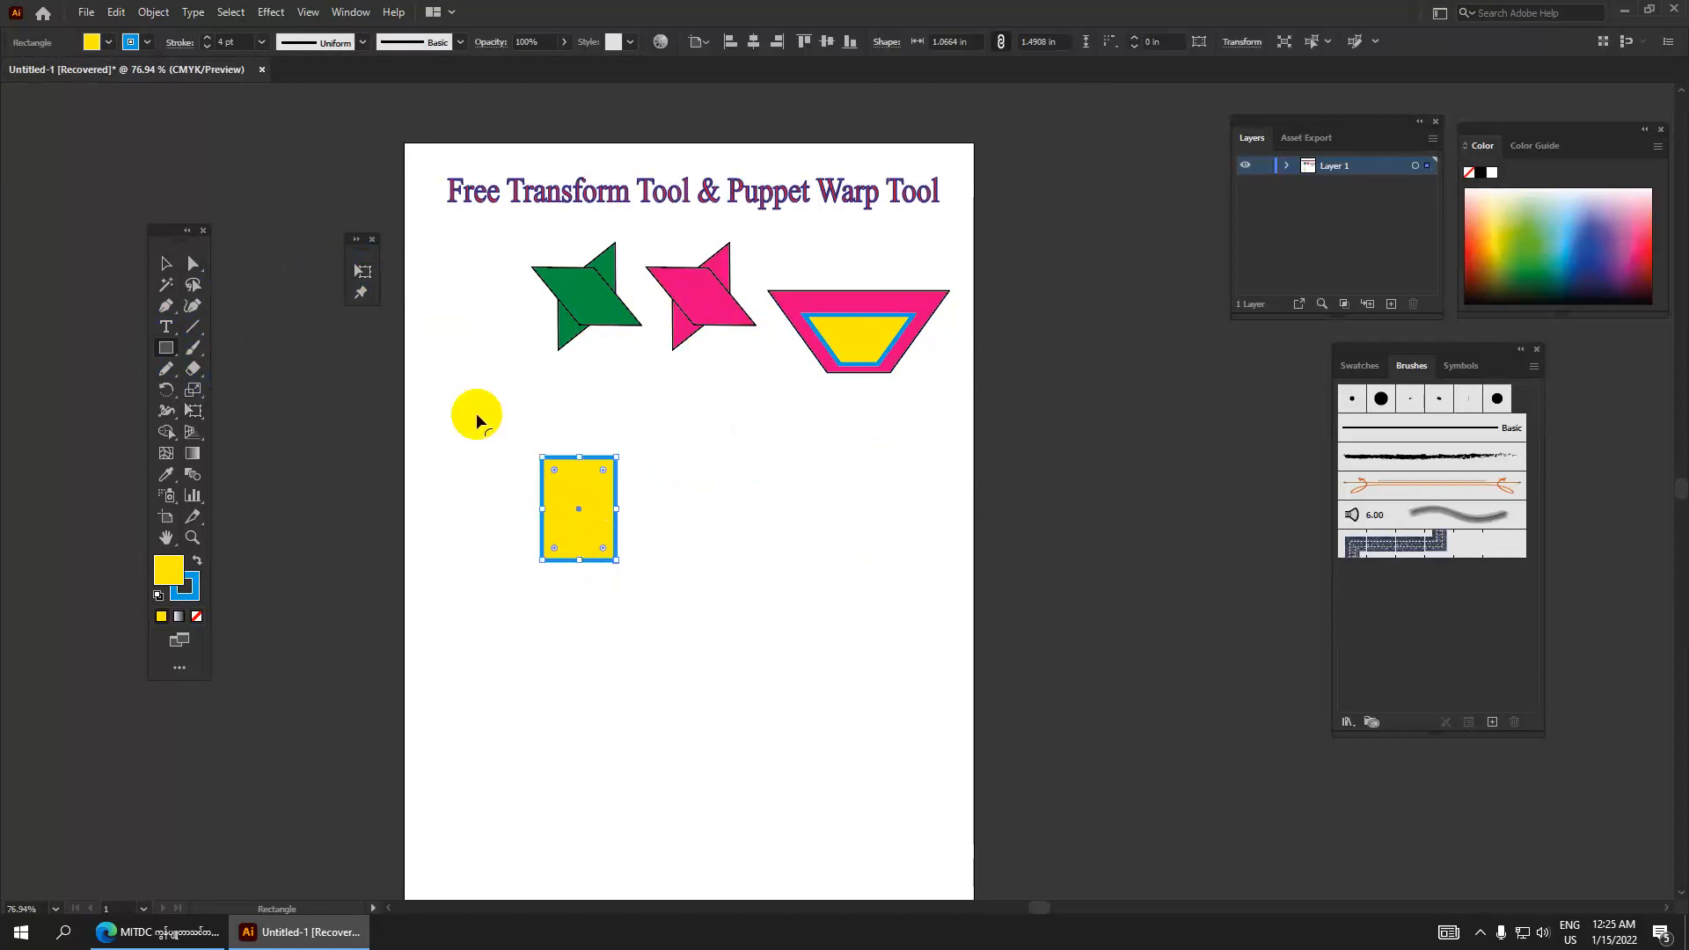
Switch the selected rectangle to Free Transform's Free Distort mode and fill it with red.
{"action": "left_click", "coordinate": [363, 271]}
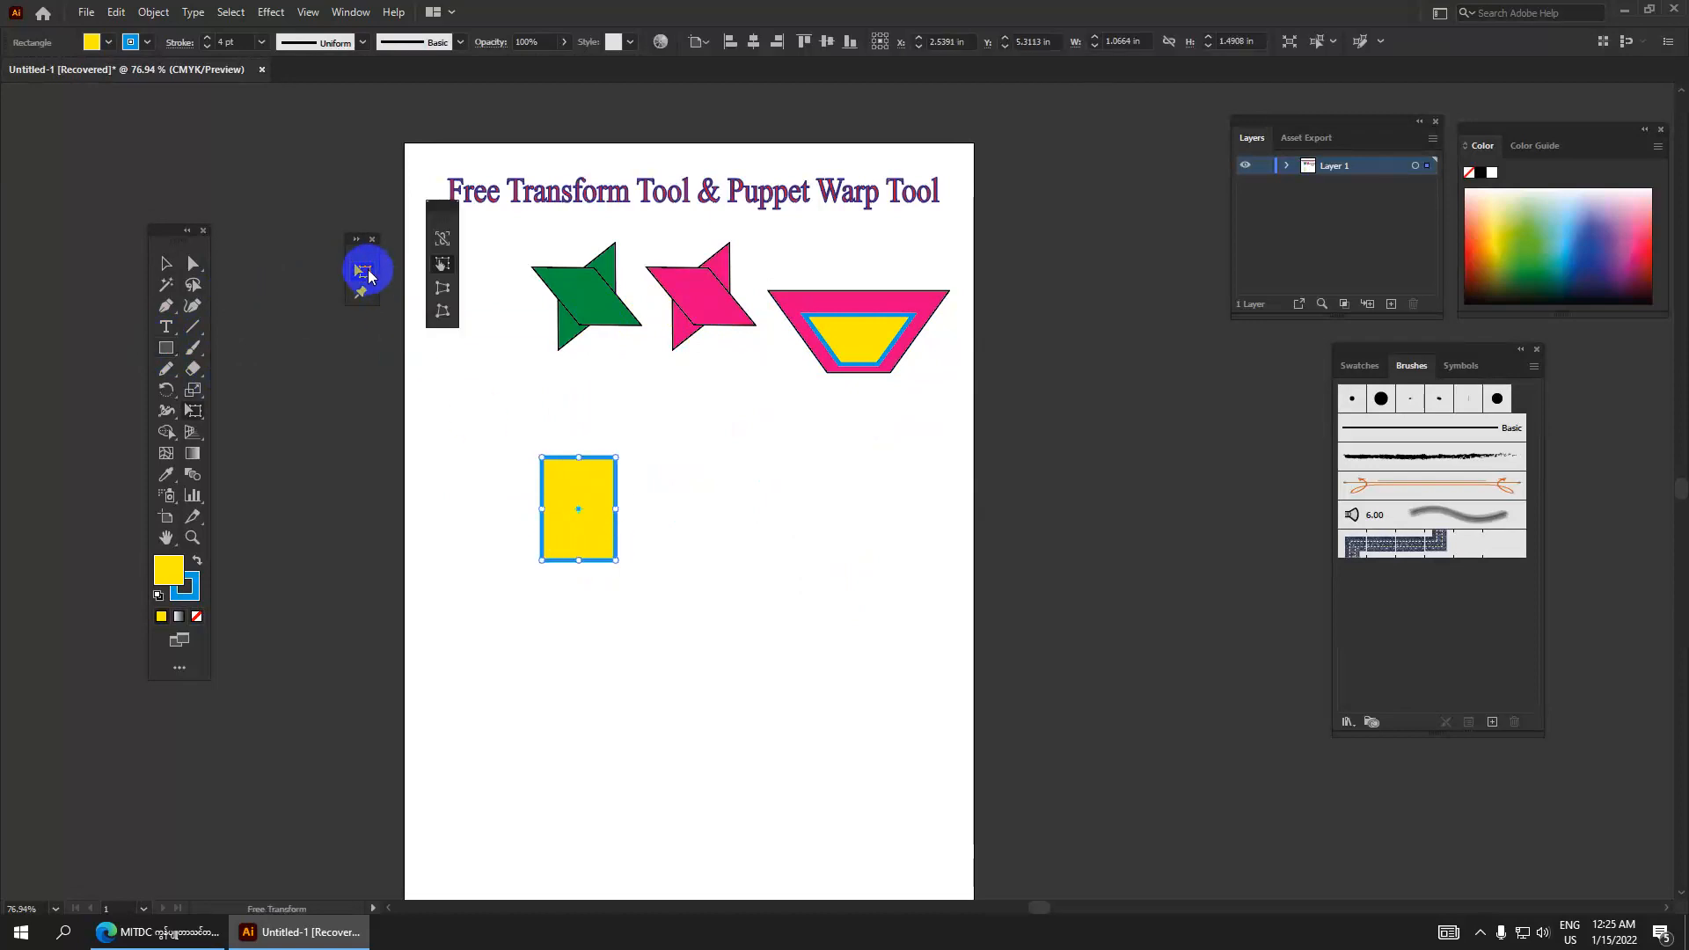
{"action": "left_click", "coordinate": [443, 313]}
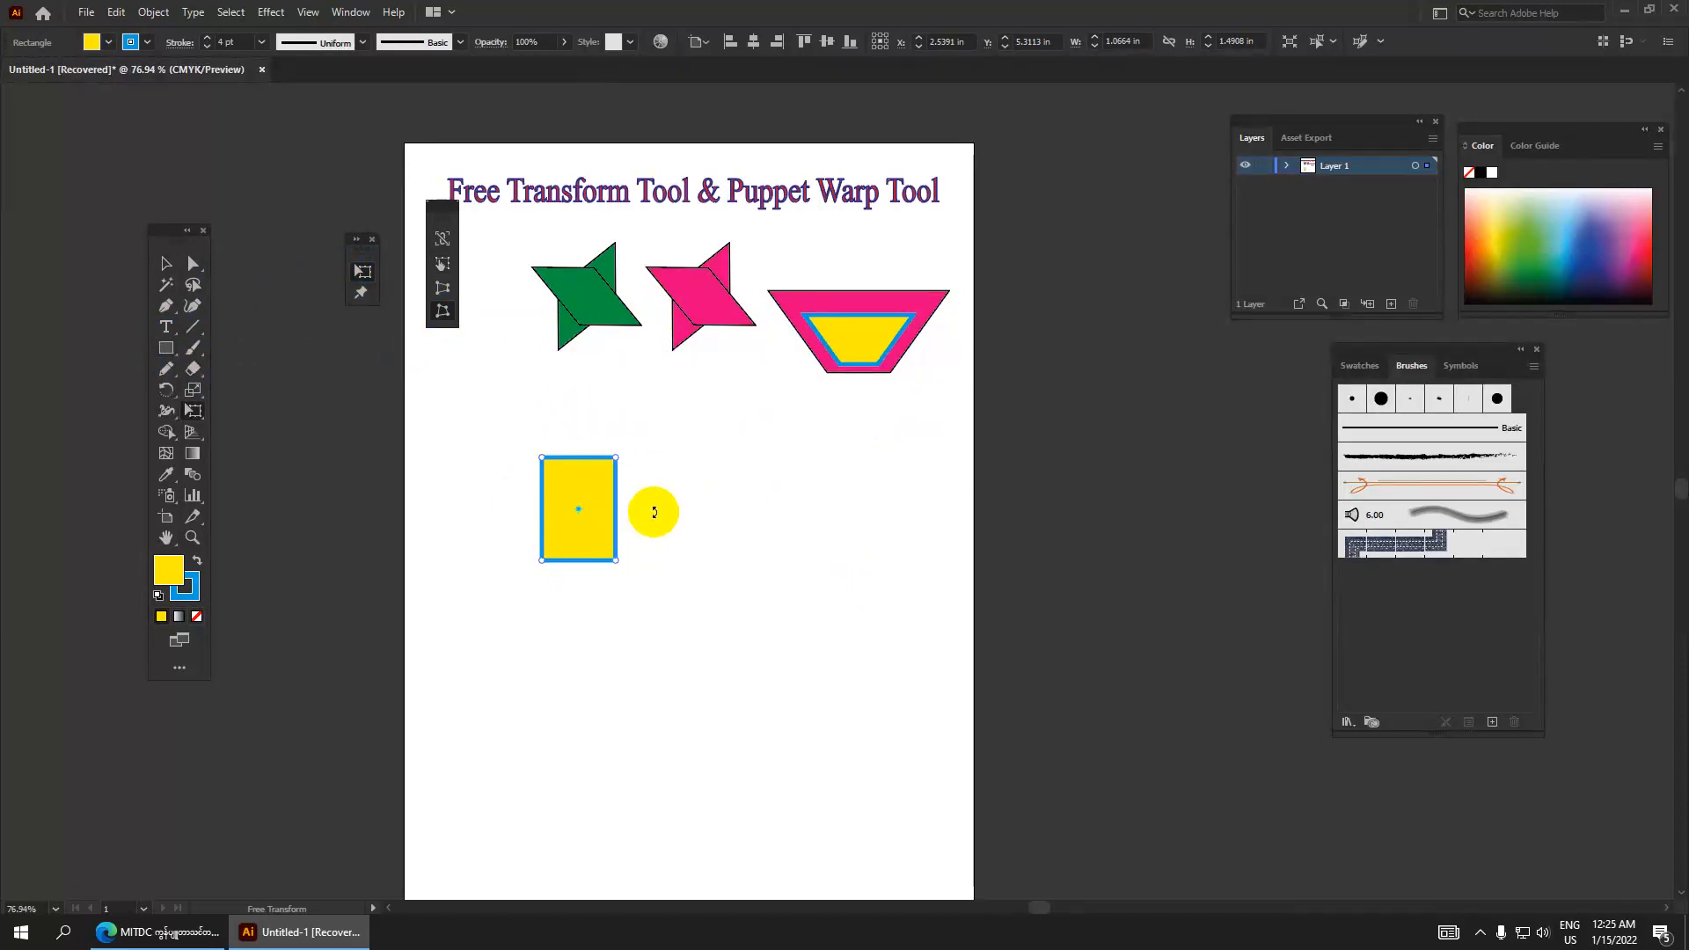
{"action": "left_click", "coordinate": [91, 43]}
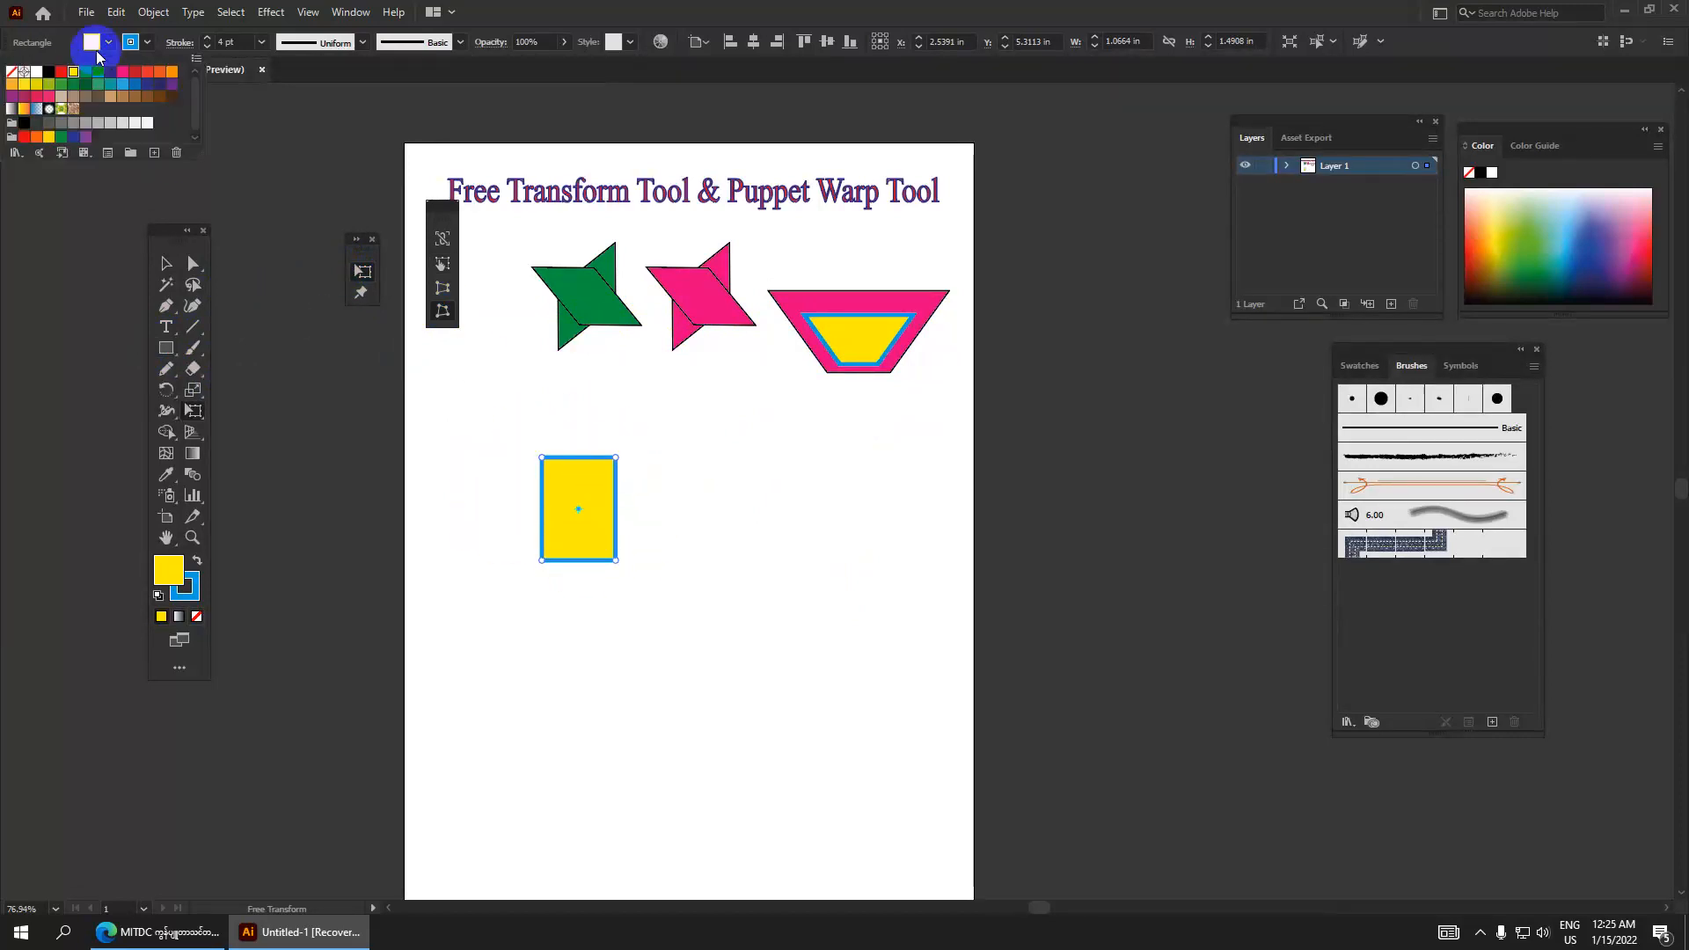
{"action": "left_click", "coordinate": [64, 83]}
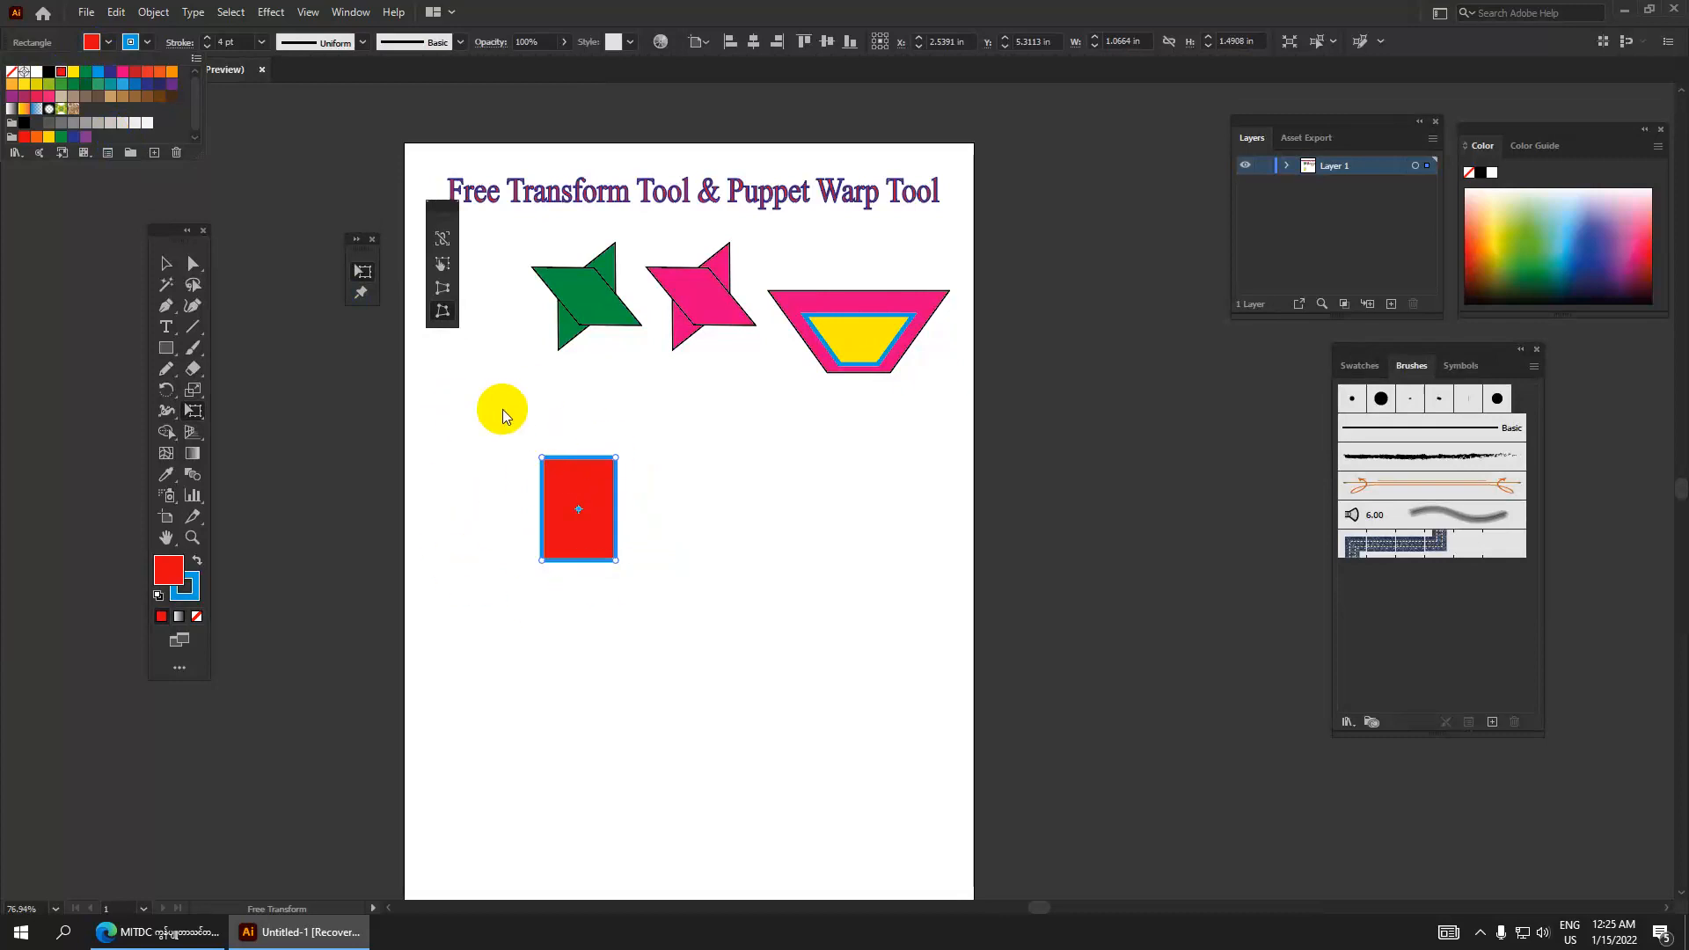
Rotate the red rectangle clockwise and free-distort its corners into a nearly triangular shape about 3.15 by 1.97 in.
{"action": "left_click", "coordinate": [443, 316]}
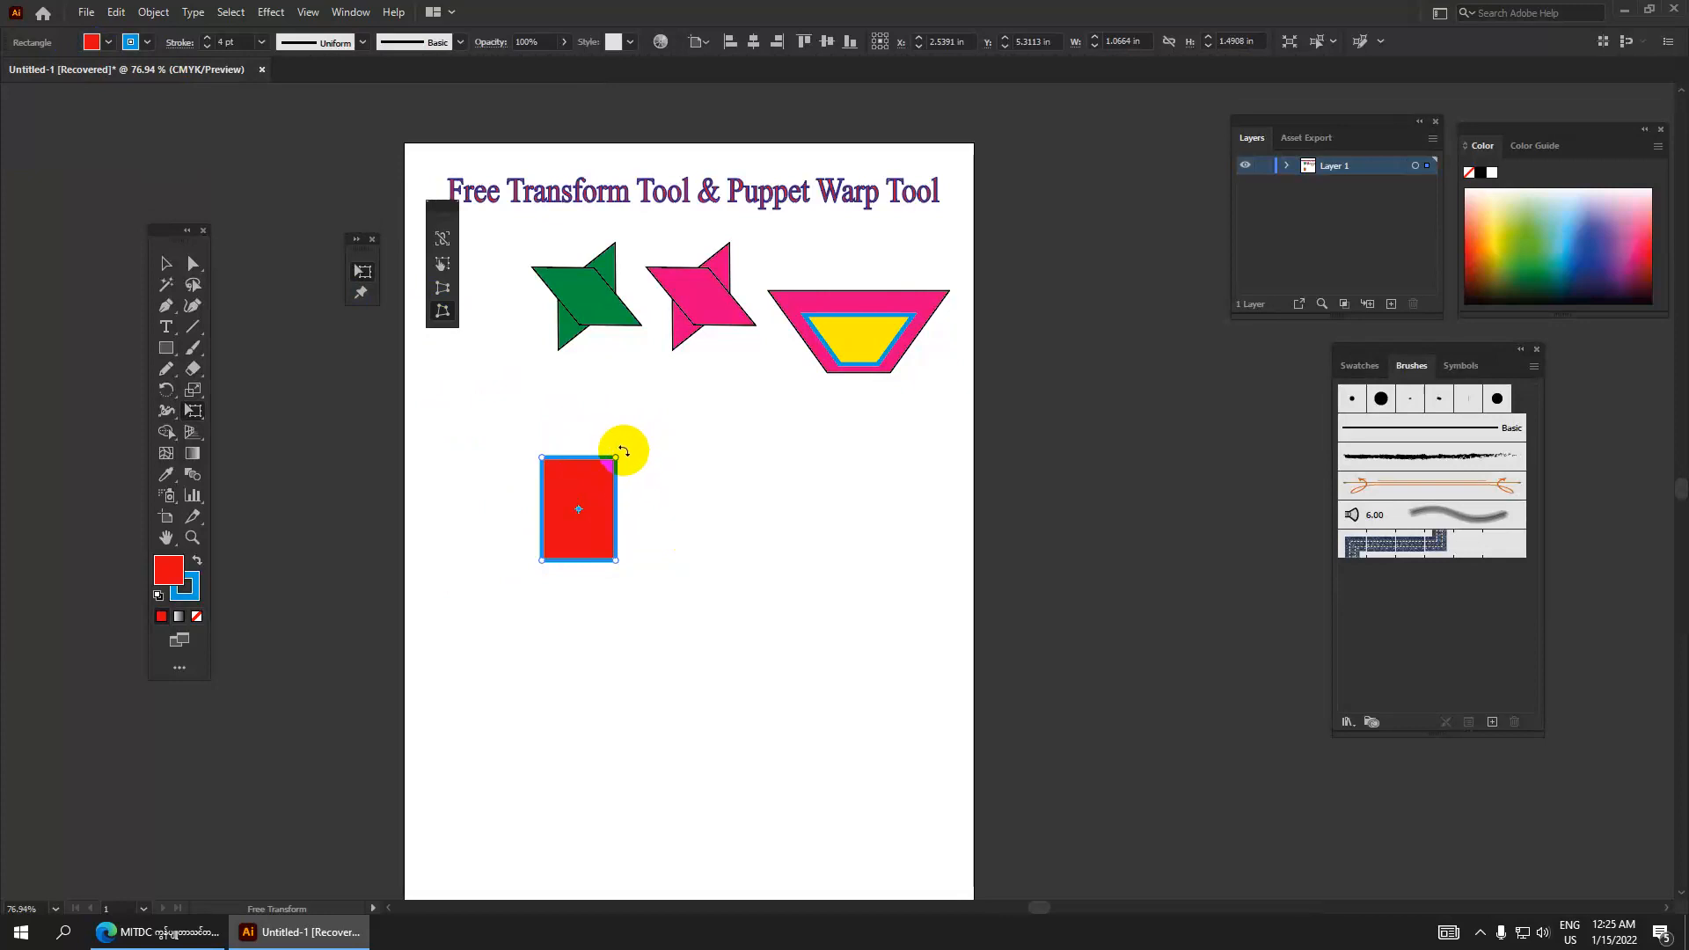
{"action": "left_click_drag", "start_coordinate": [623, 450], "coordinate": [652, 508]}
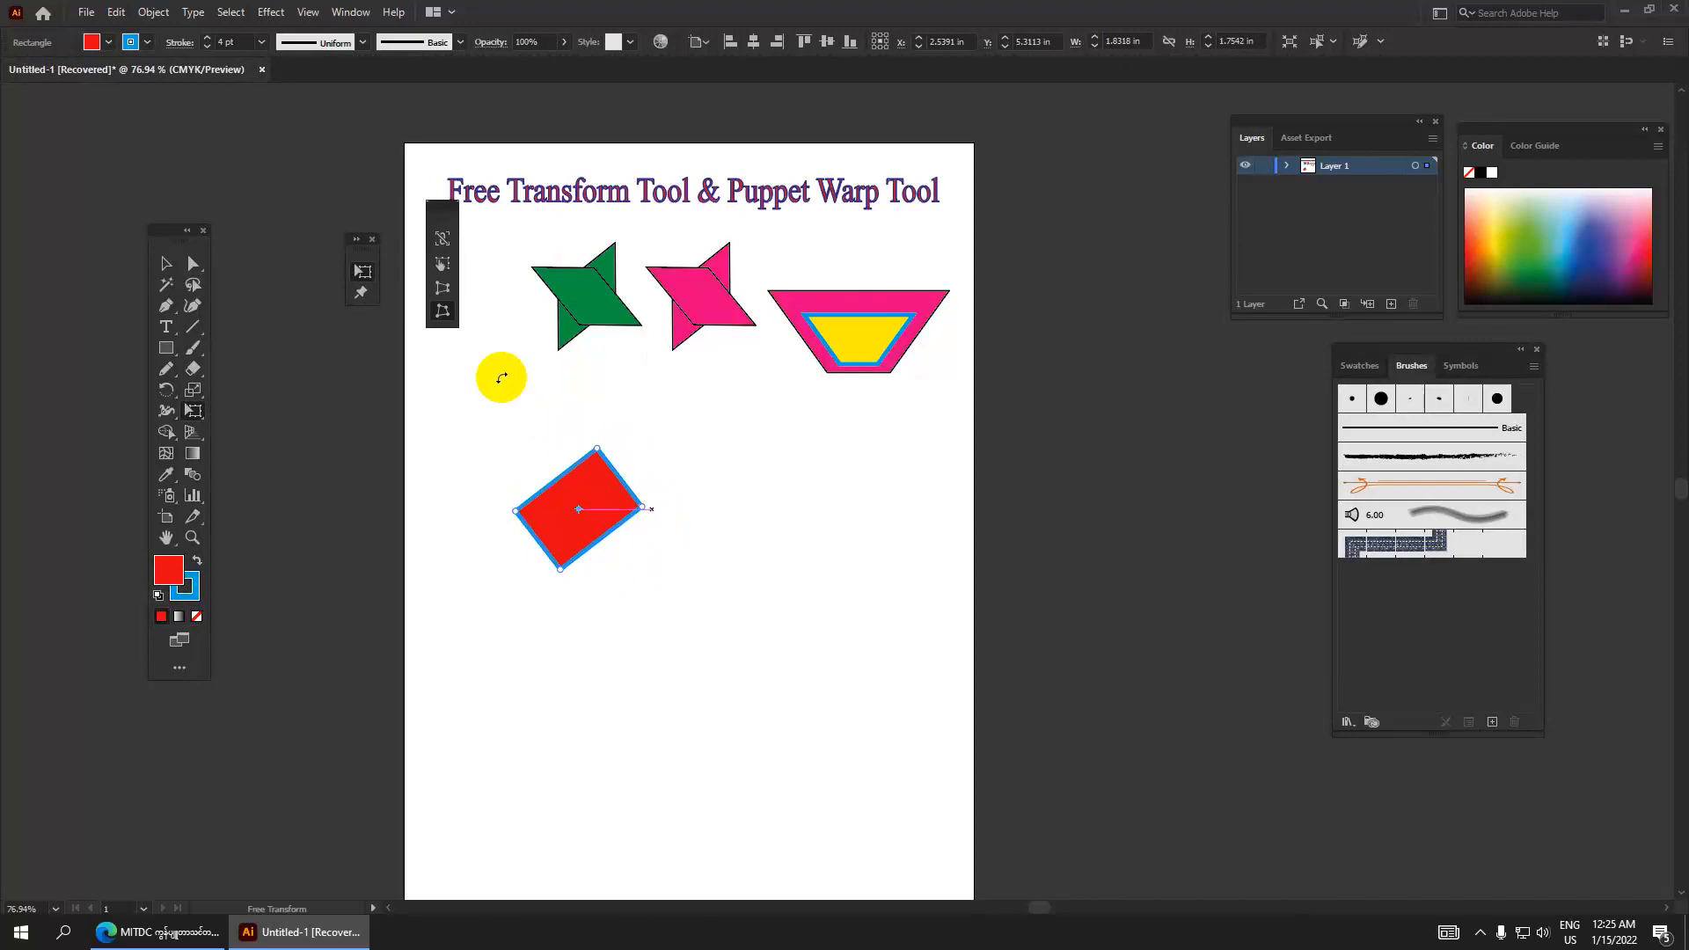
{"action": "left_click", "coordinate": [642, 505]}
{"action": "left_click_drag", "start_coordinate": [645, 509], "coordinate": [695, 546]}
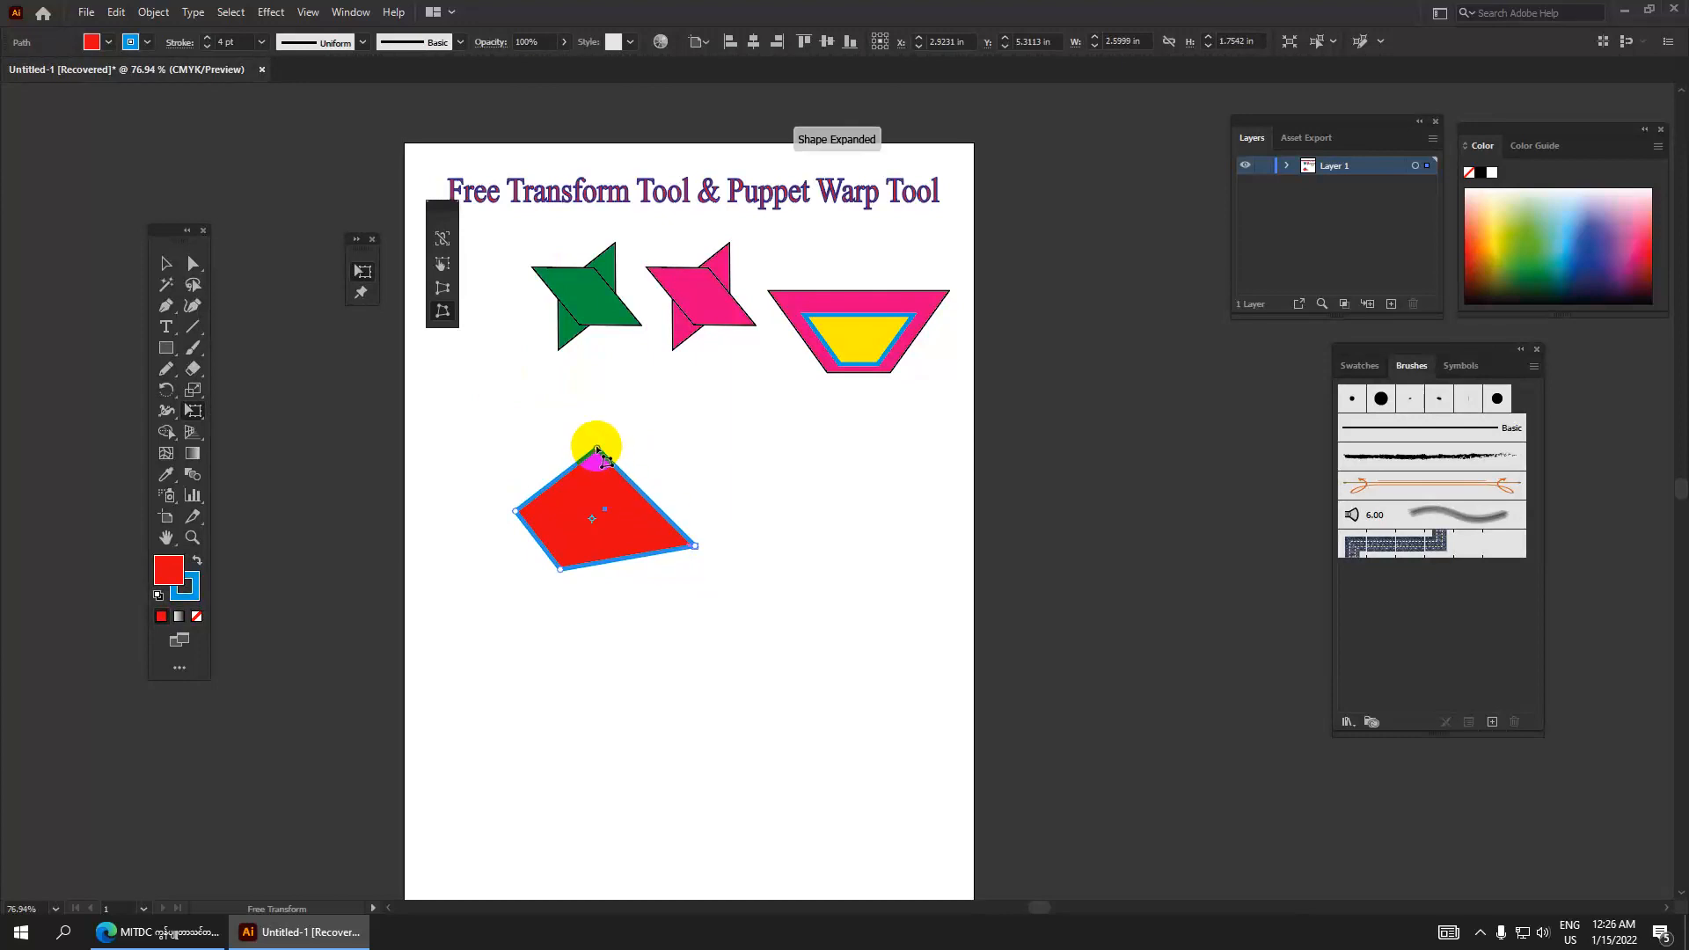
{"action": "left_click_drag", "start_coordinate": [604, 456], "coordinate": [605, 409]}
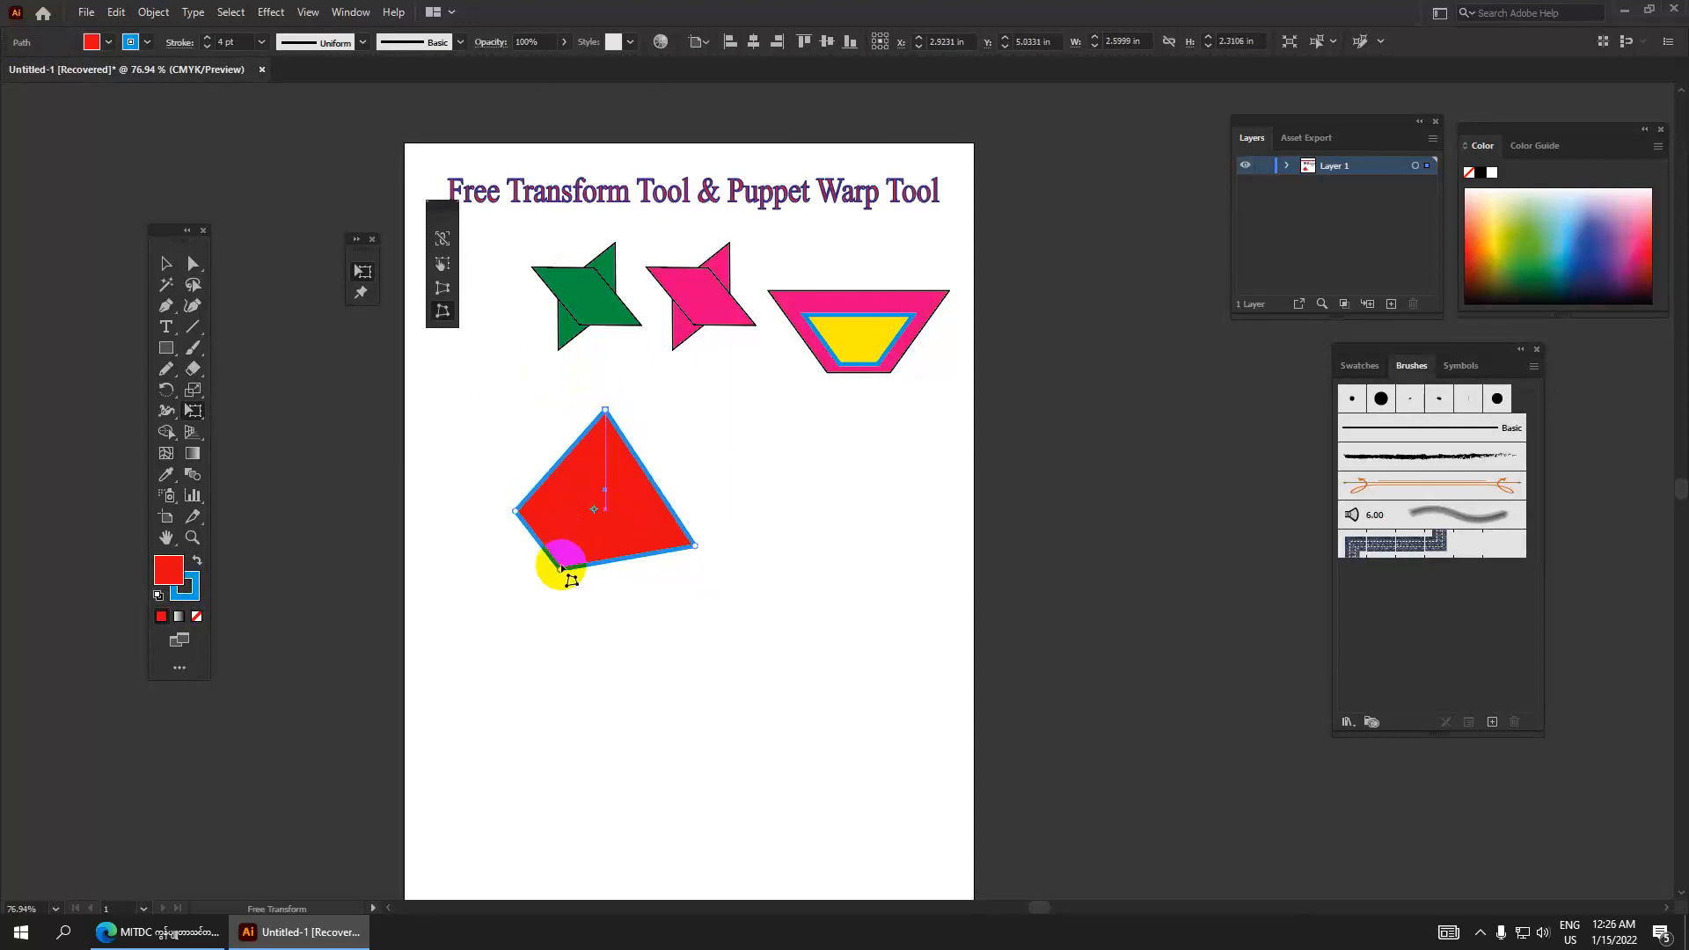
{"action": "left_click_drag", "start_coordinate": [562, 569], "coordinate": [571, 532]}
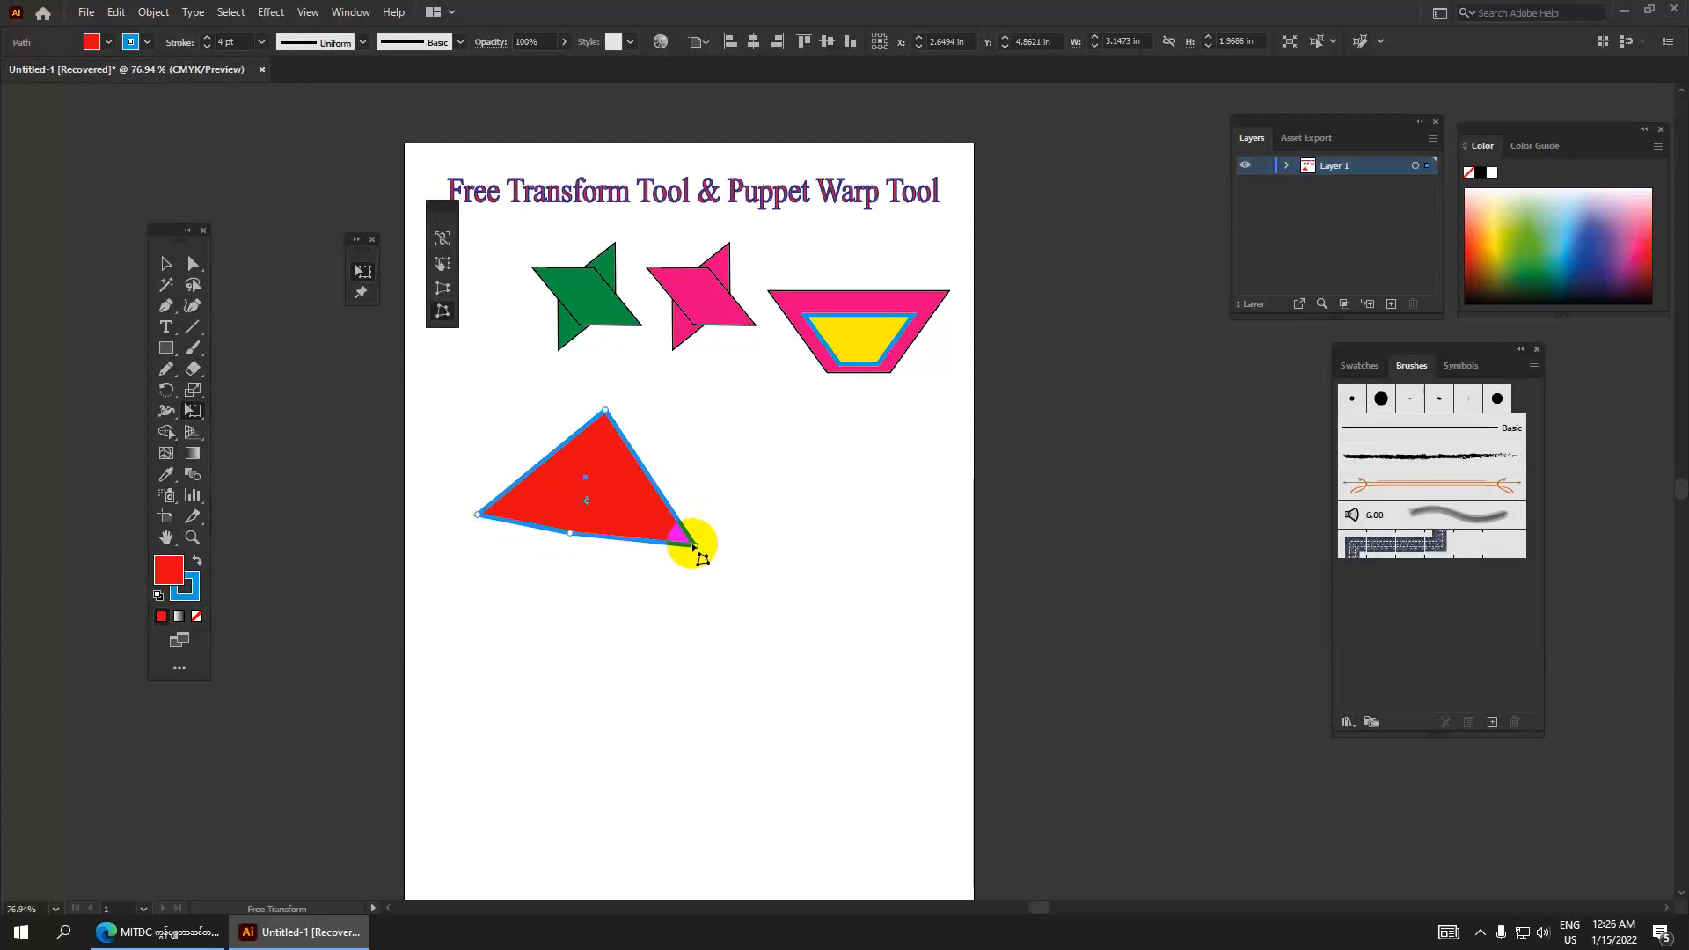
Scale the distorted red shape down to about 2.12 by 1.21 in and deselect it.
{"action": "left_click", "coordinate": [166, 263]}
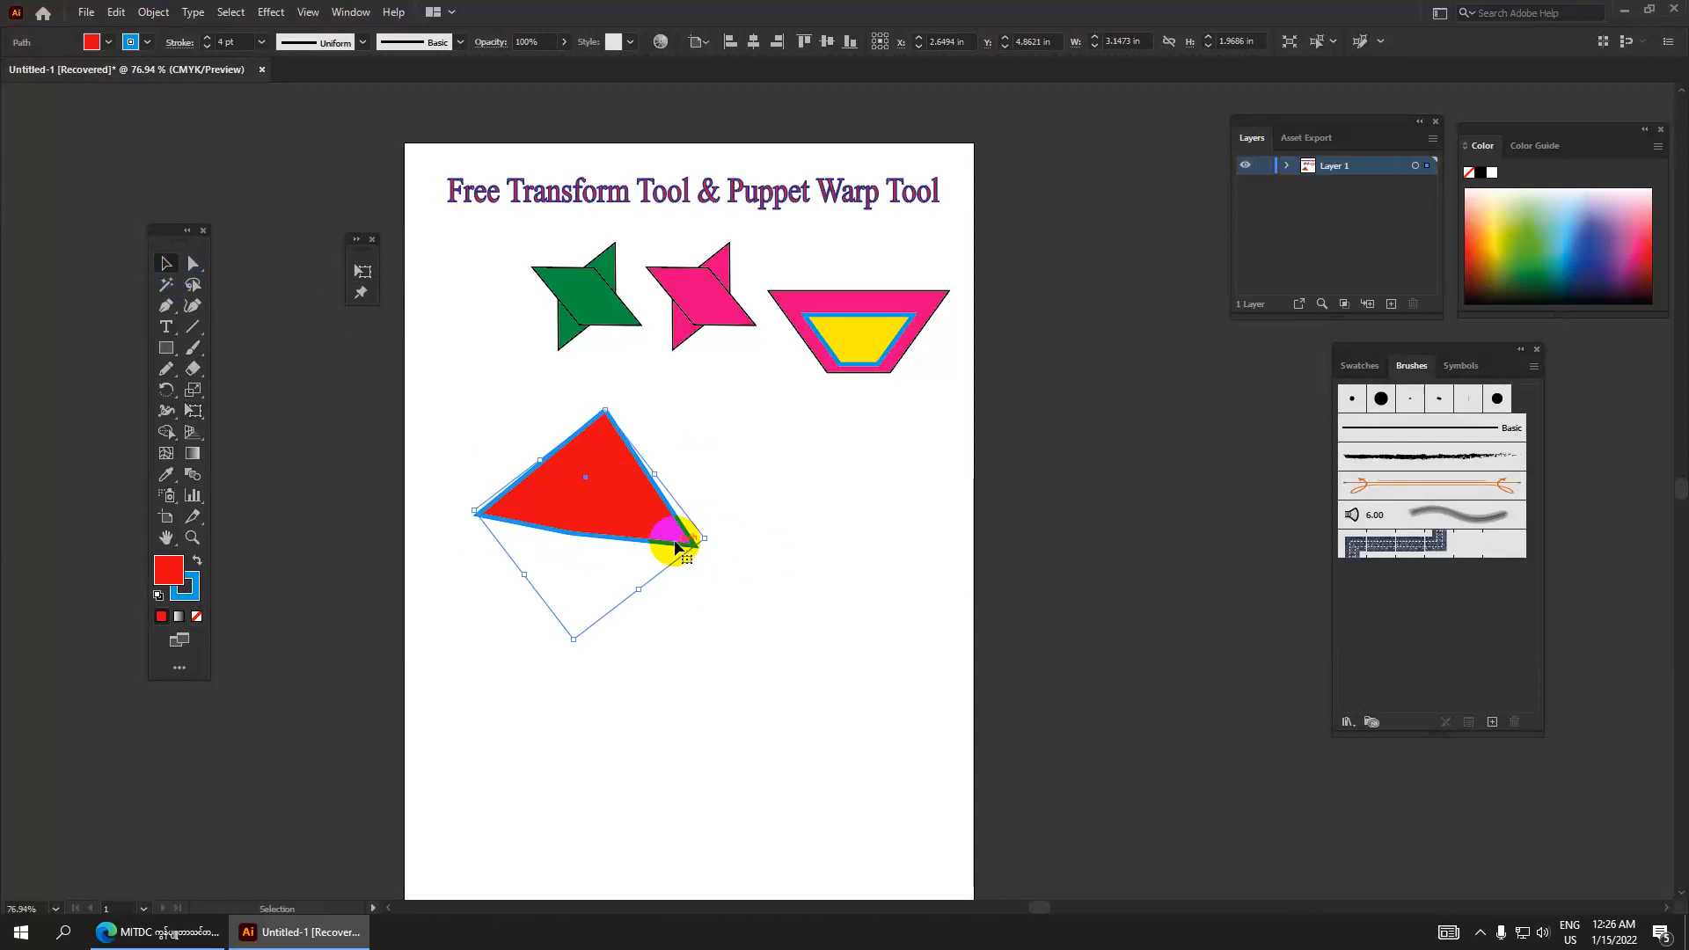
{"action": "left_click_drag", "start_coordinate": [706, 540], "coordinate": [656, 519]}
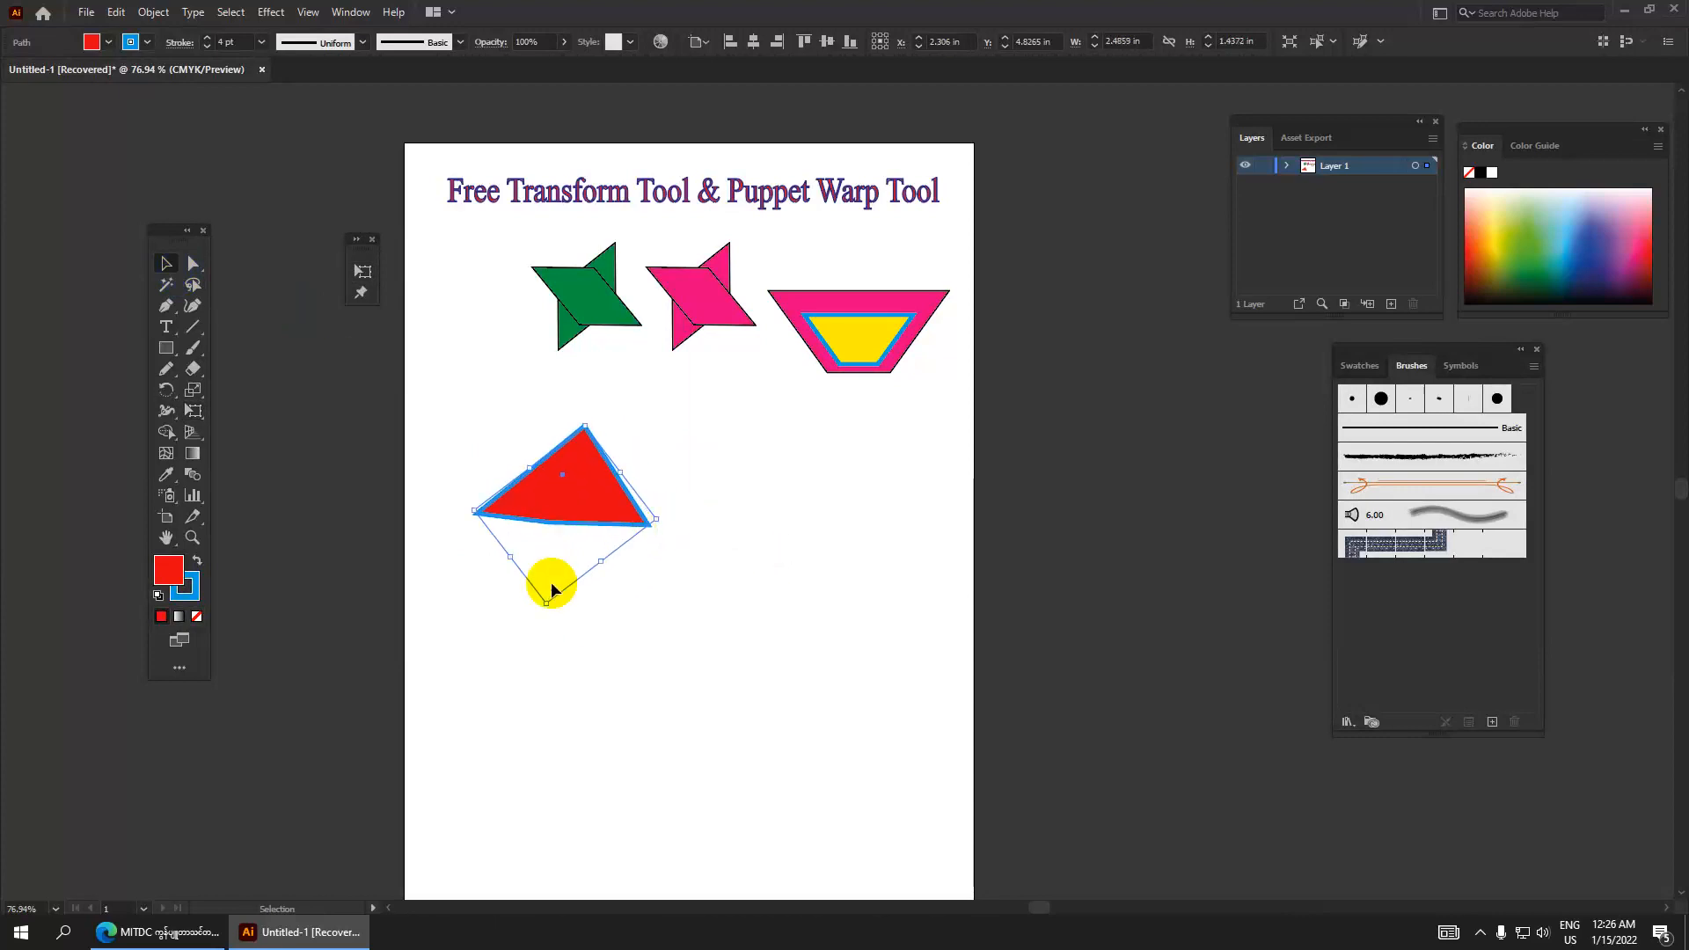
{"action": "left_click_drag", "start_coordinate": [543, 602], "coordinate": [550, 576]}
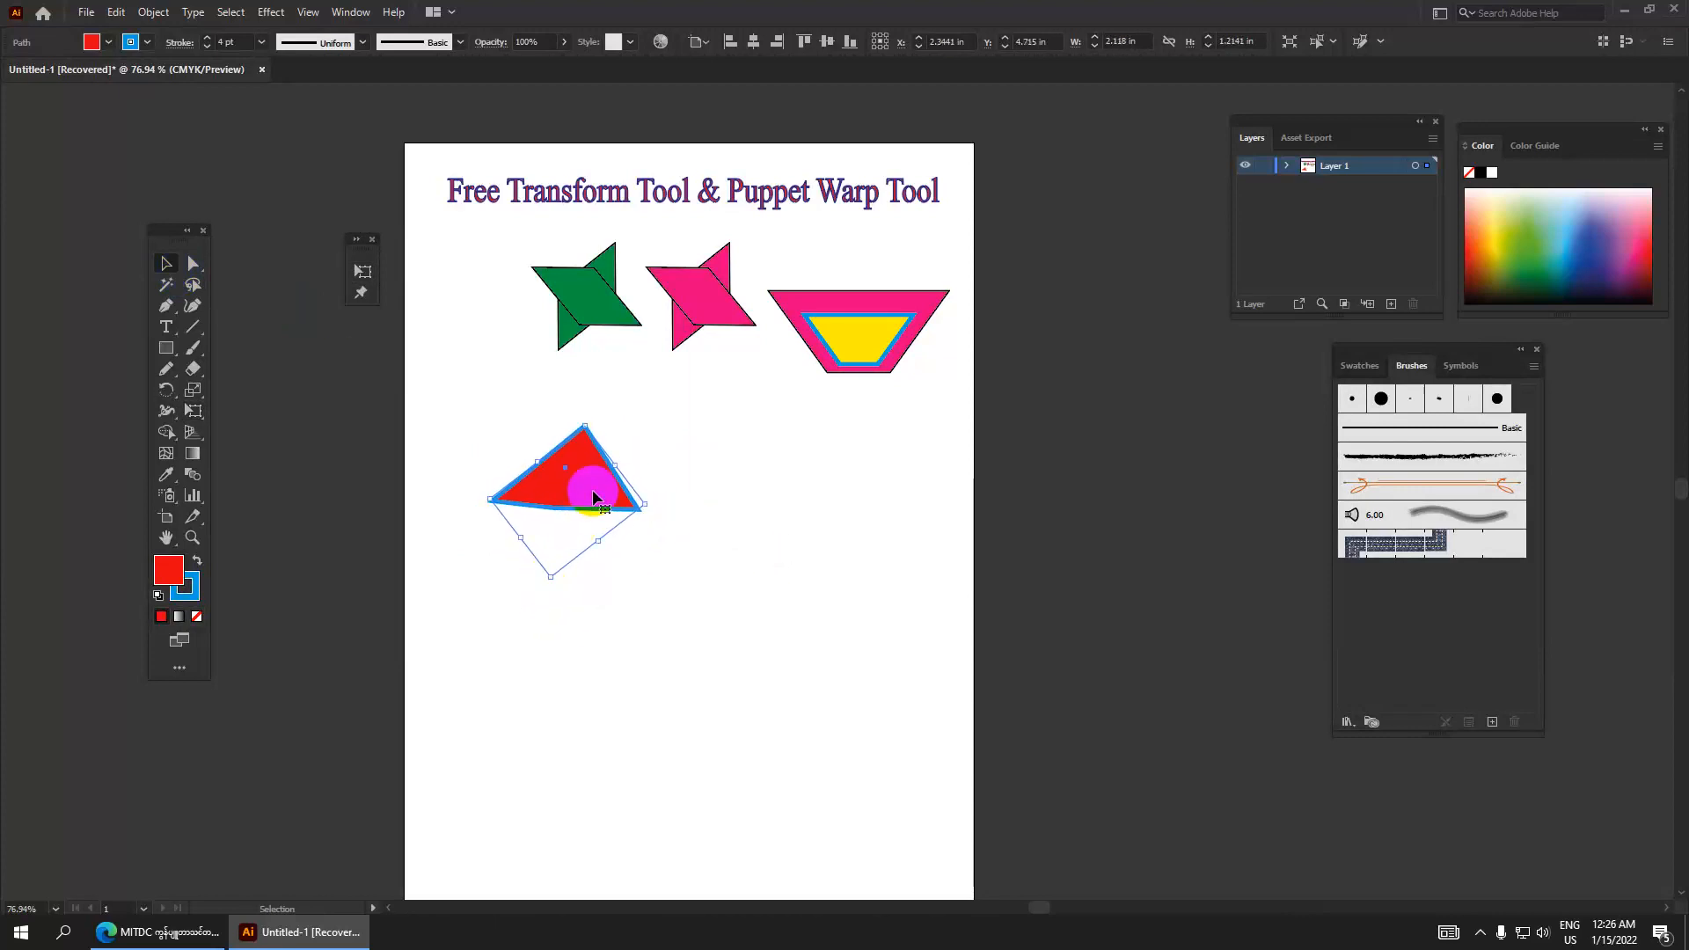
{"action": "left_click", "coordinate": [775, 519]}
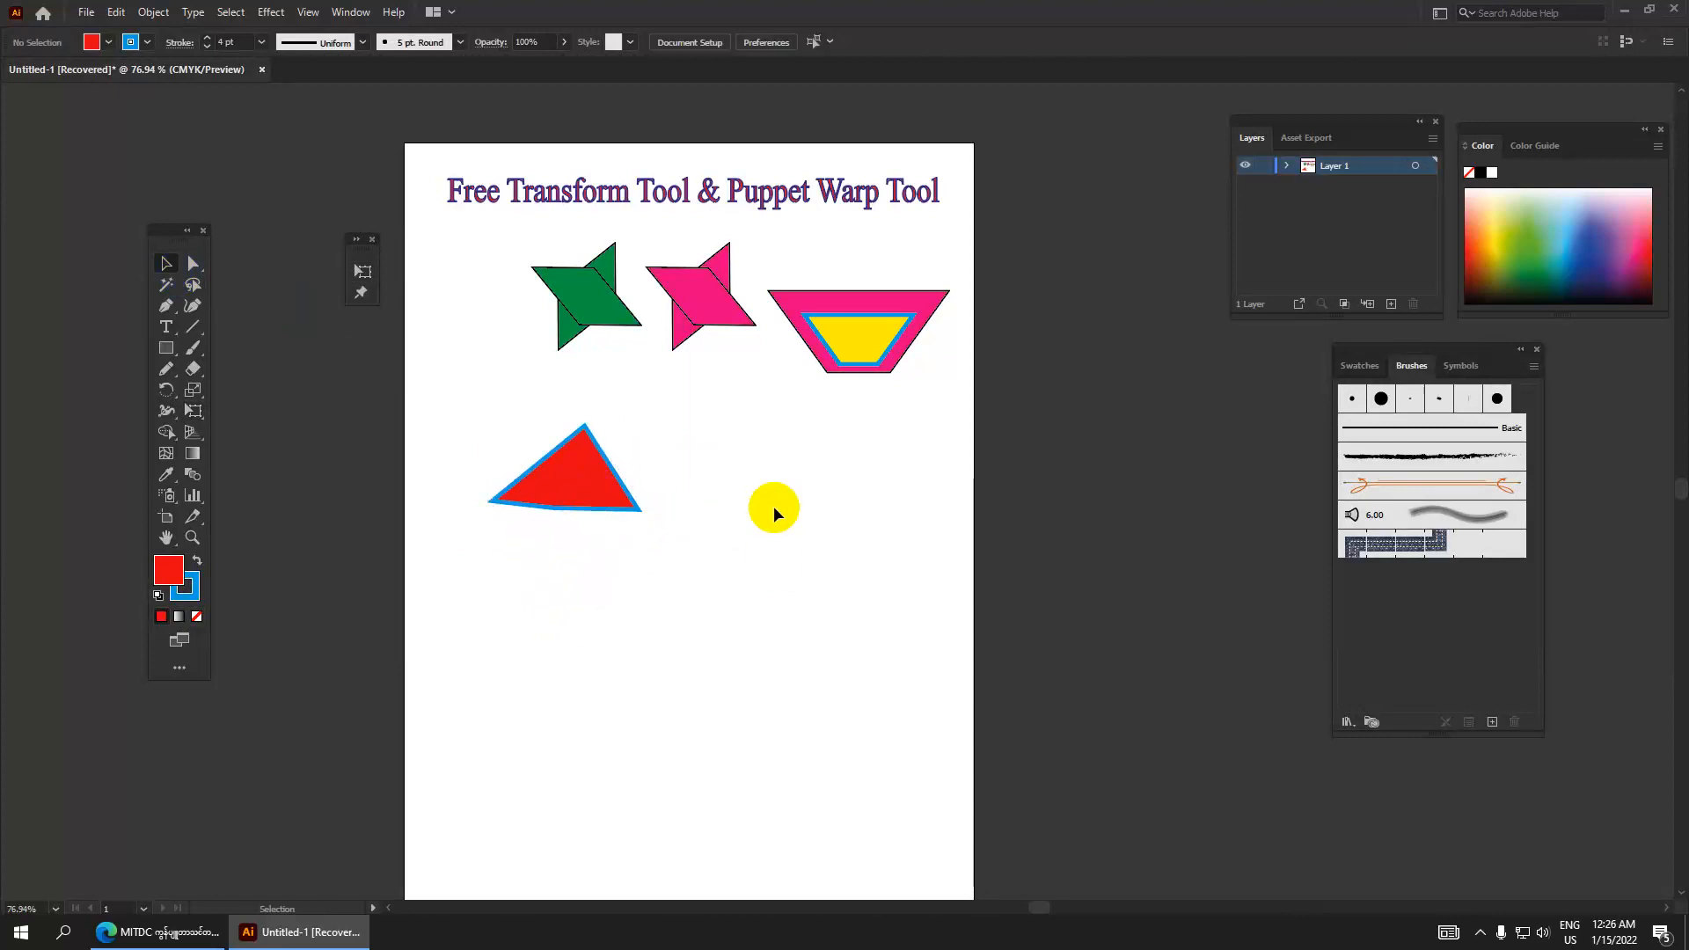
Draw a five-pointed star about 1.88 by 1.79 in to the right of the red shape.
{"action": "left_click", "coordinate": [169, 349]}
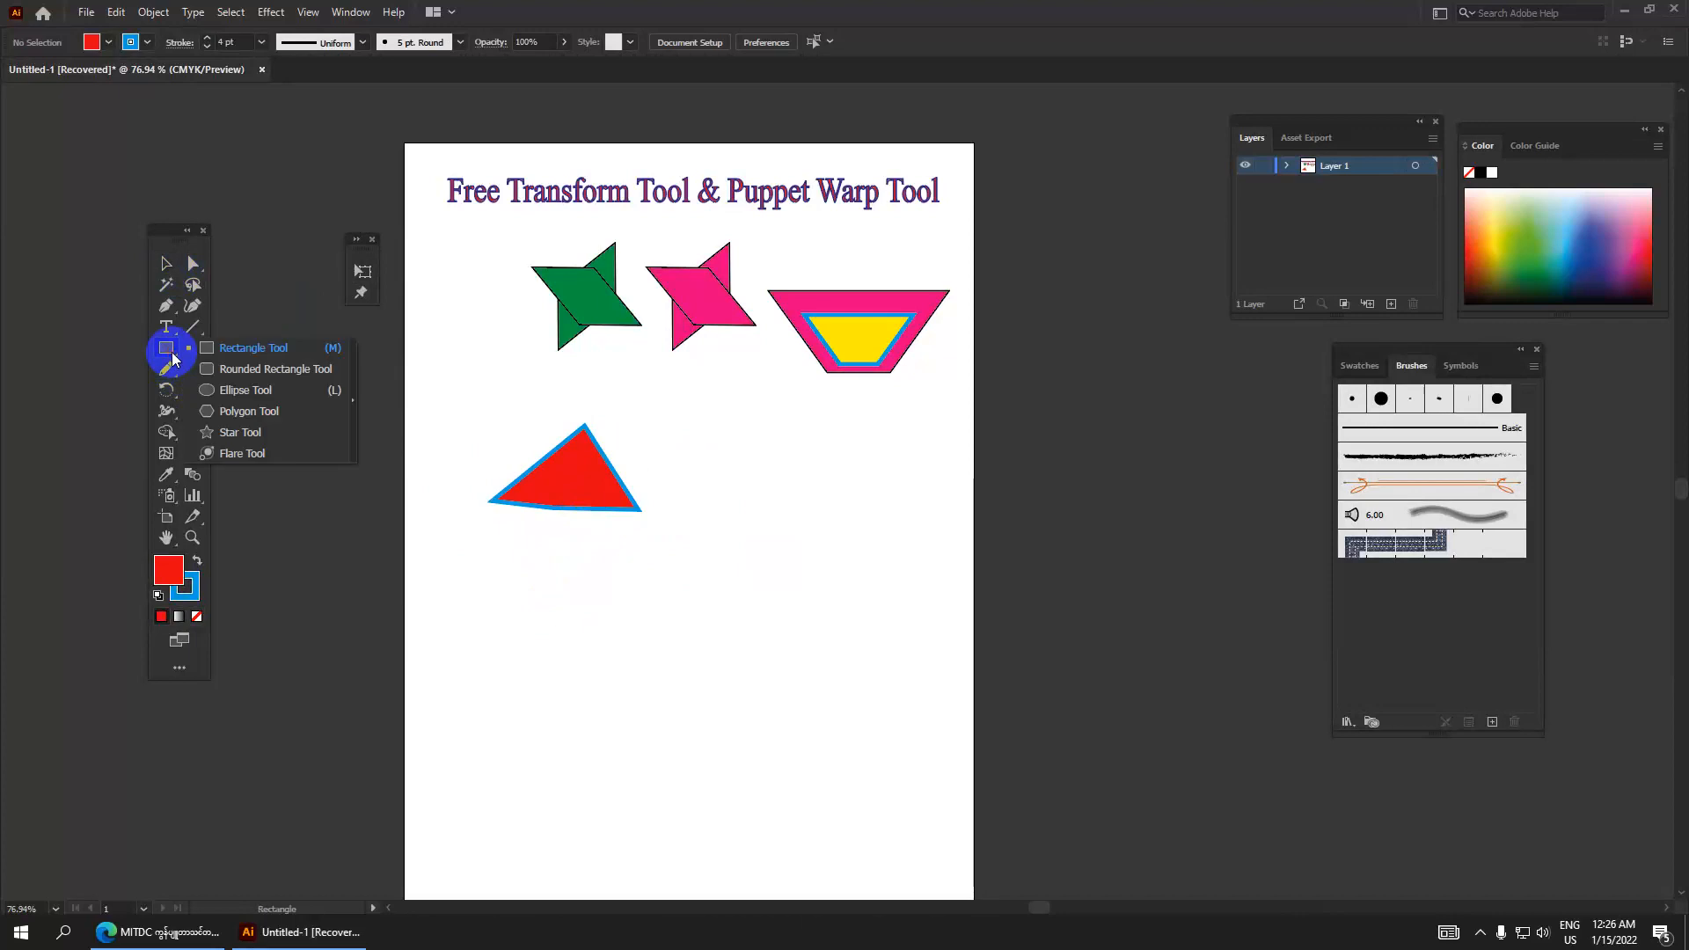
{"action": "left_click", "coordinate": [224, 433]}
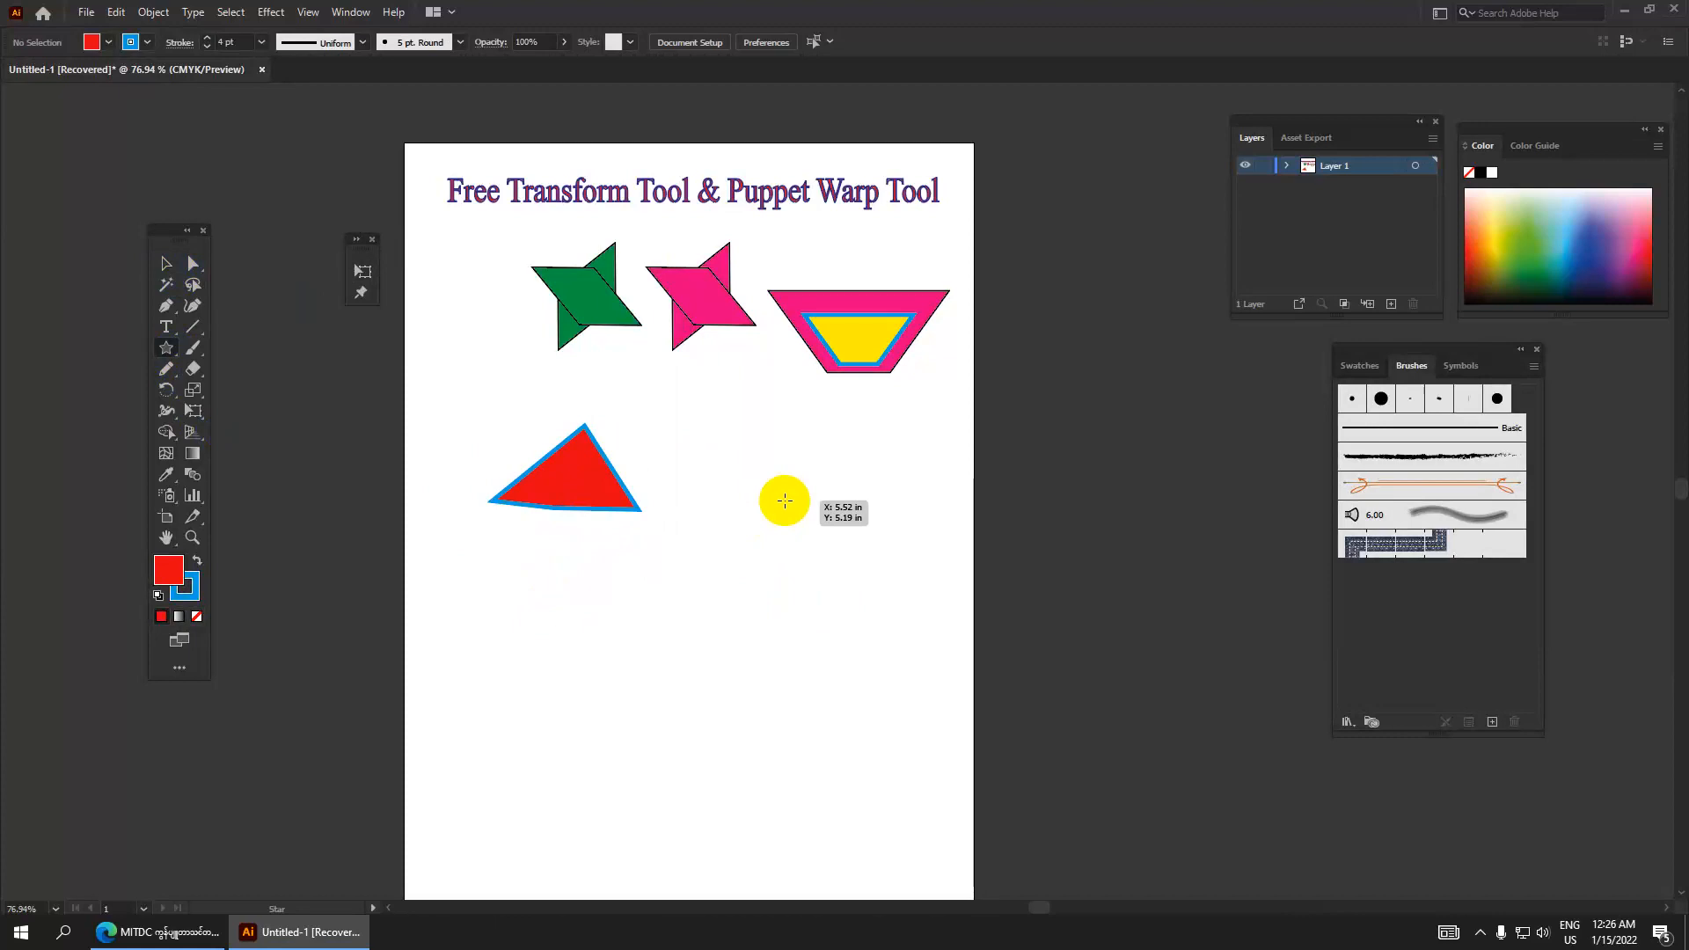
{"action": "mouse_move", "coordinate": [784, 501]}
{"action": "left_mouse_down"}
{"action": "mouse_move", "coordinate": [829, 569]}
{"action": "mouse_move", "coordinate": [825, 553]}
{"action": "left_mouse_up"}
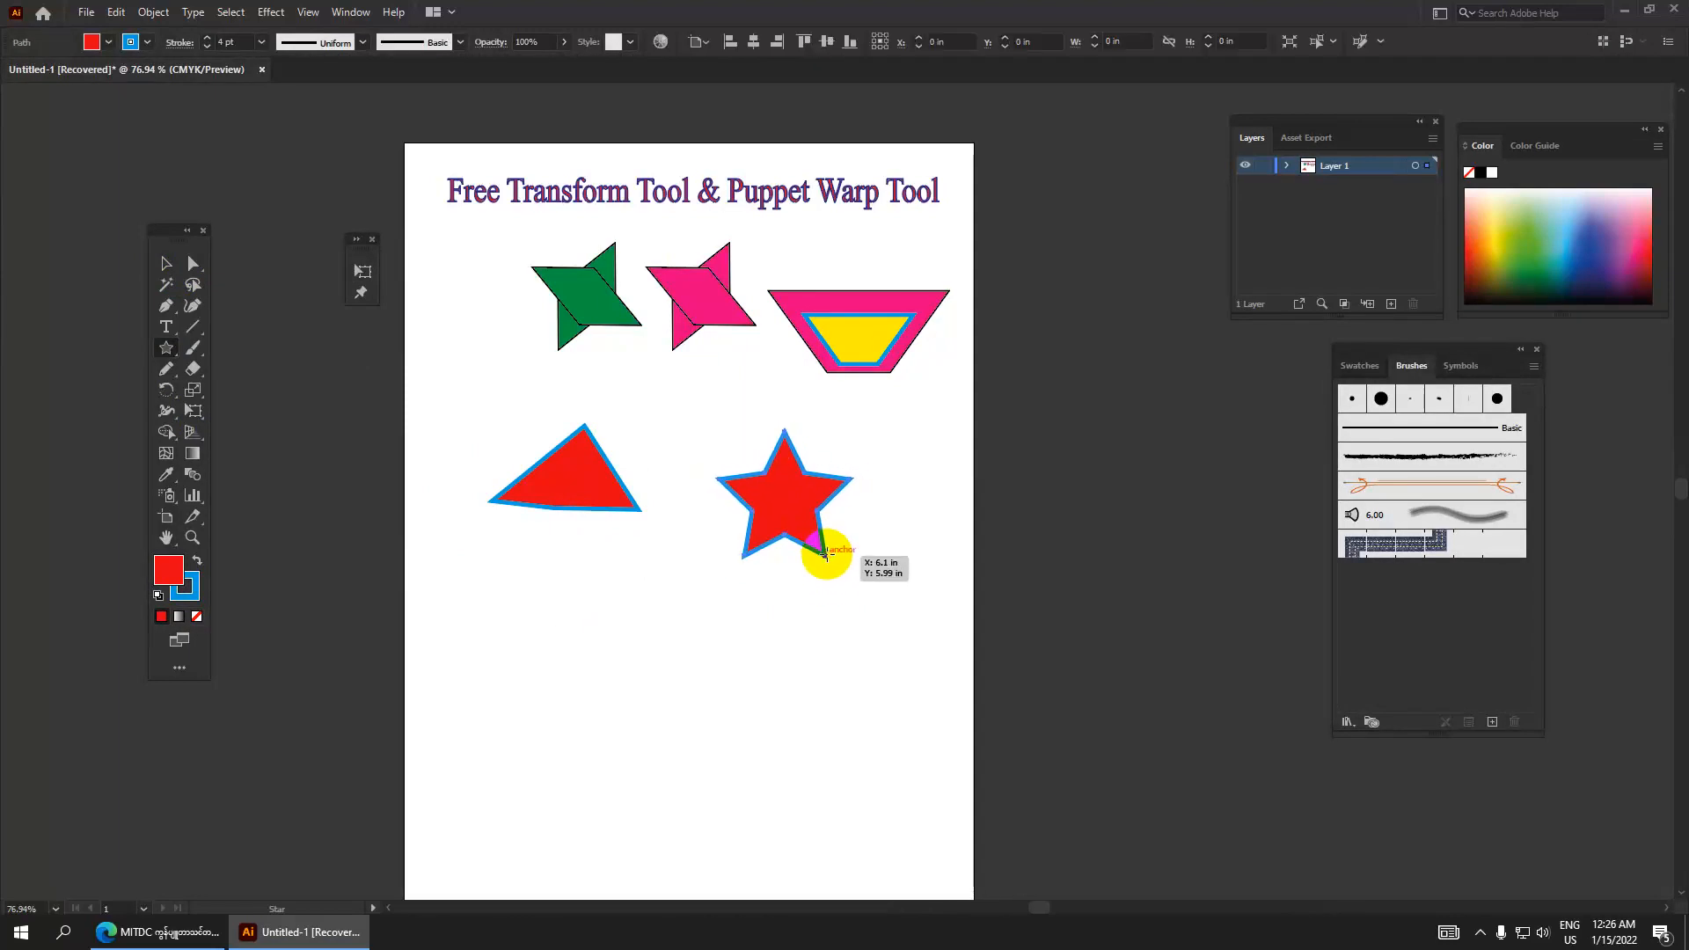
Fill the new star with orange-red and give it a 2 pt black stroke.
{"action": "left_click", "coordinate": [93, 48]}
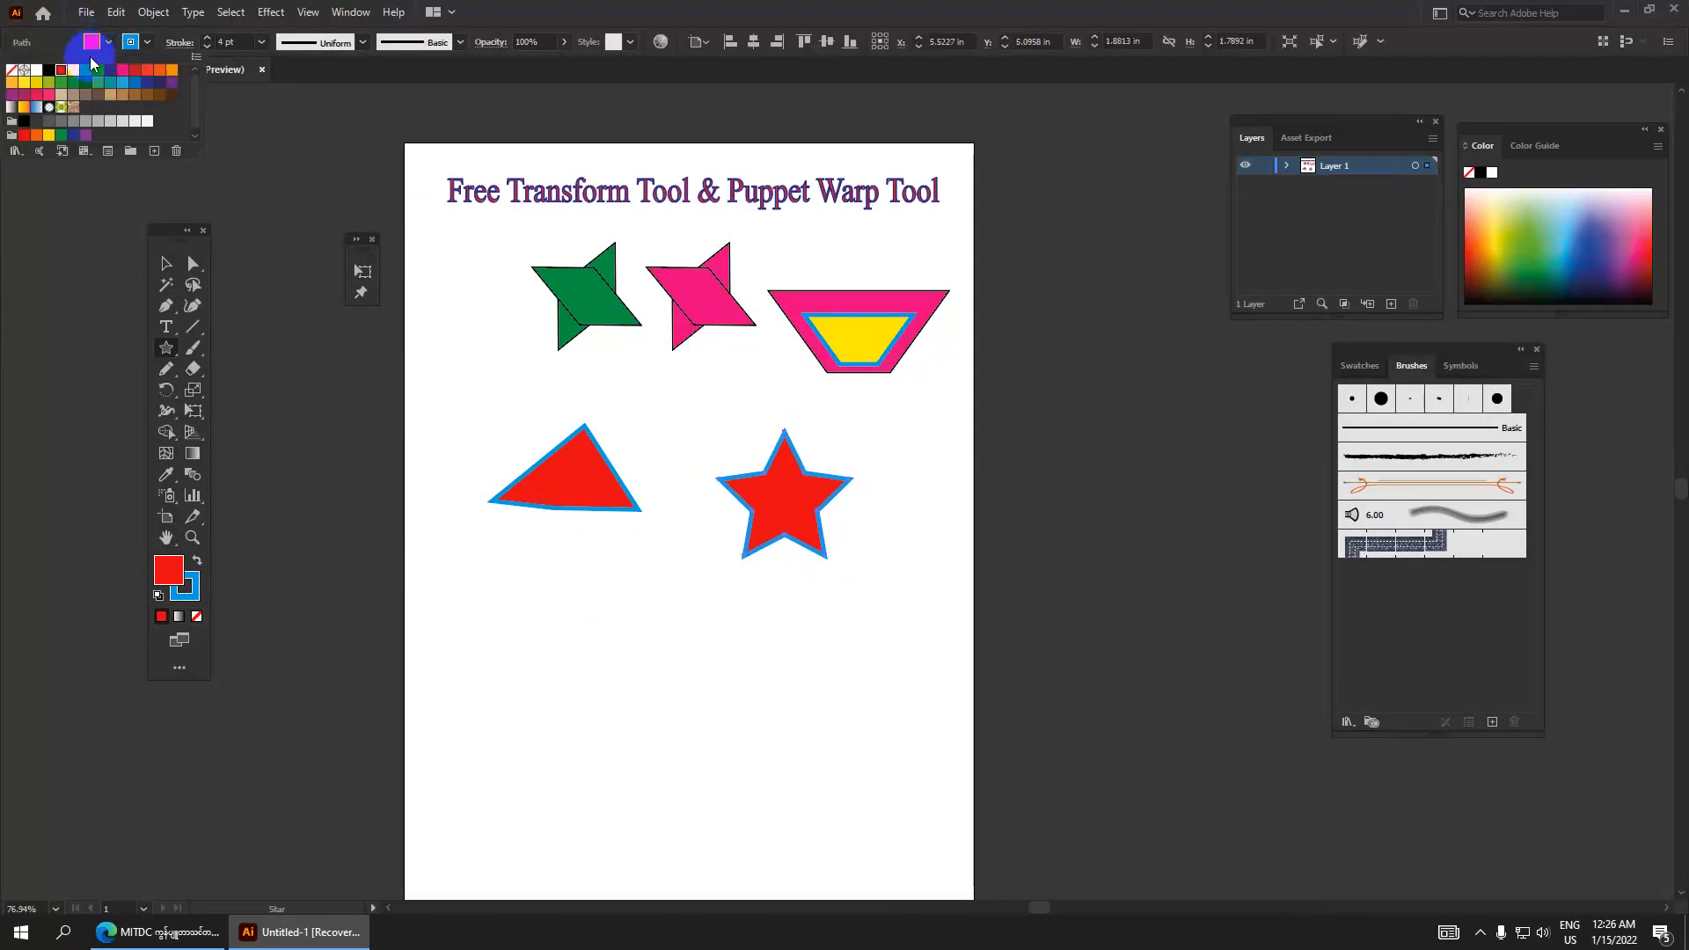
{"action": "left_click", "coordinate": [149, 72]}
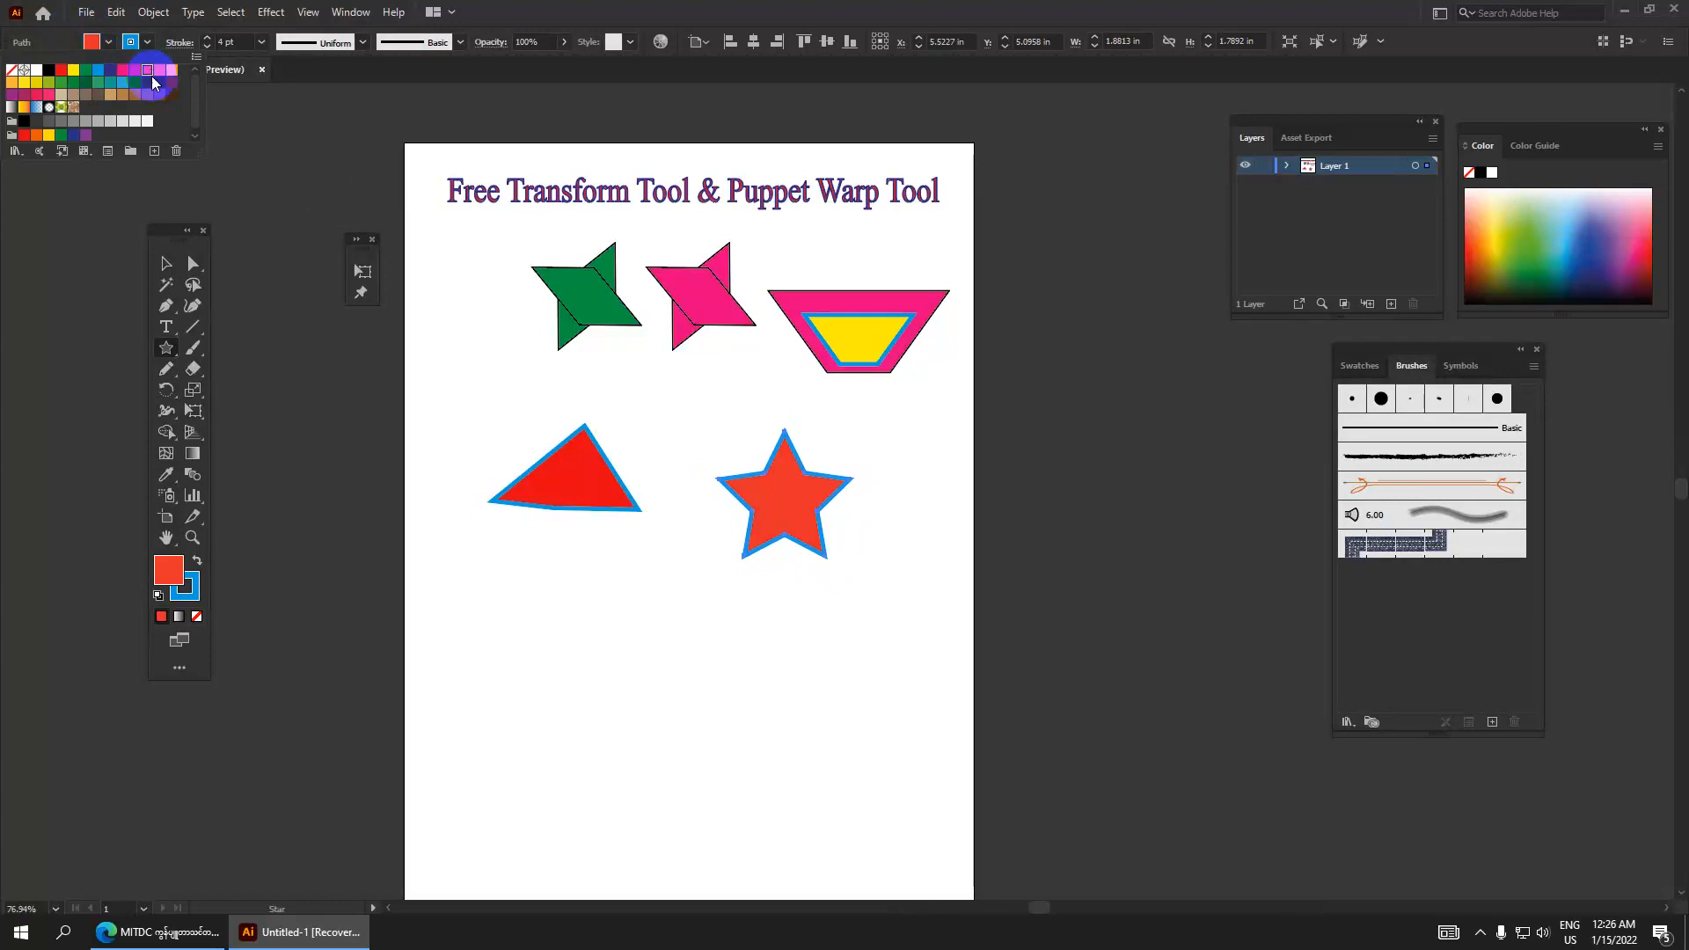
{"action": "left_click", "coordinate": [132, 42]}
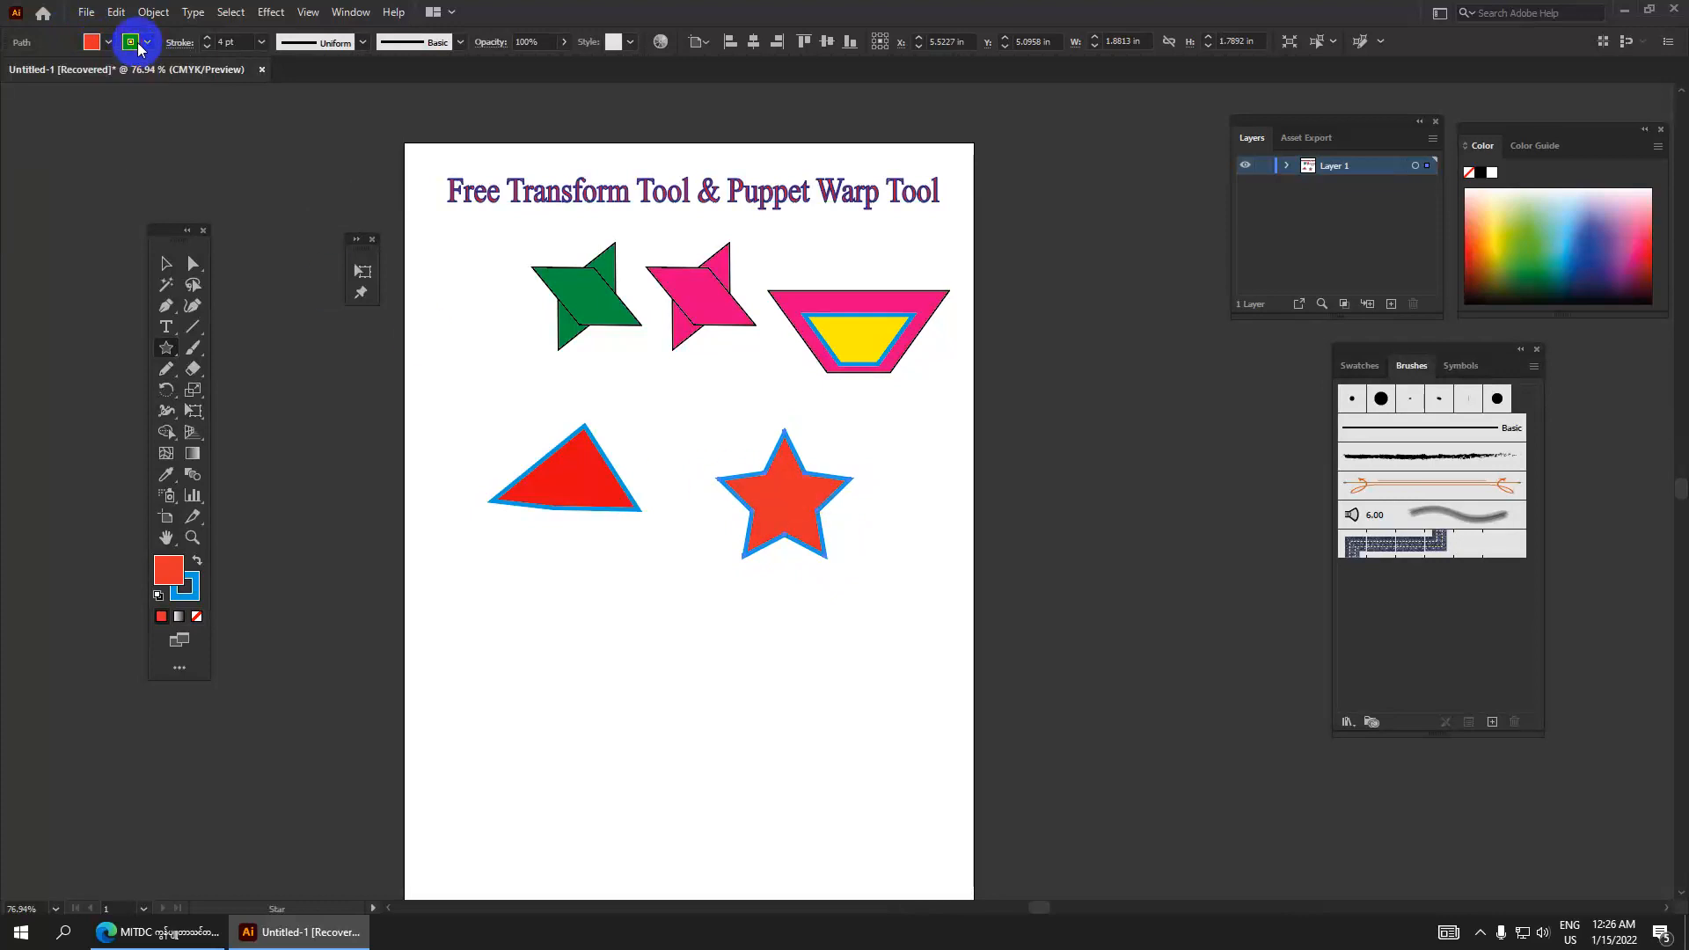
{"action": "left_click", "coordinate": [131, 42]}
{"action": "left_click", "coordinate": [50, 73]}
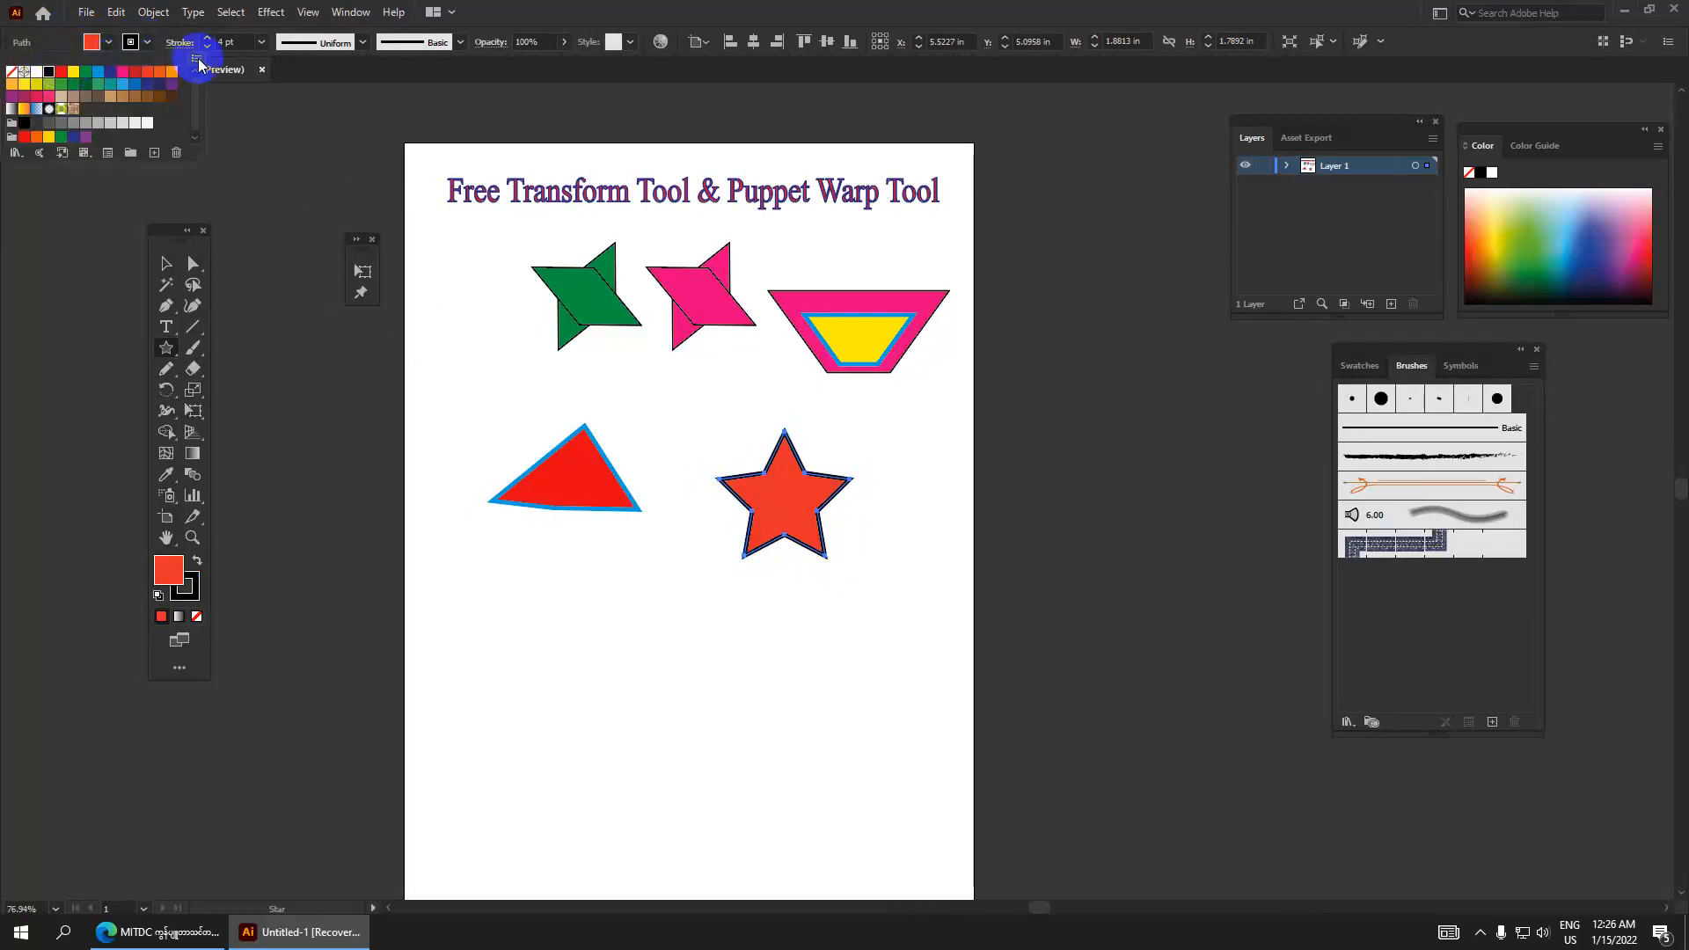
{"action": "left_click", "coordinate": [208, 46]}
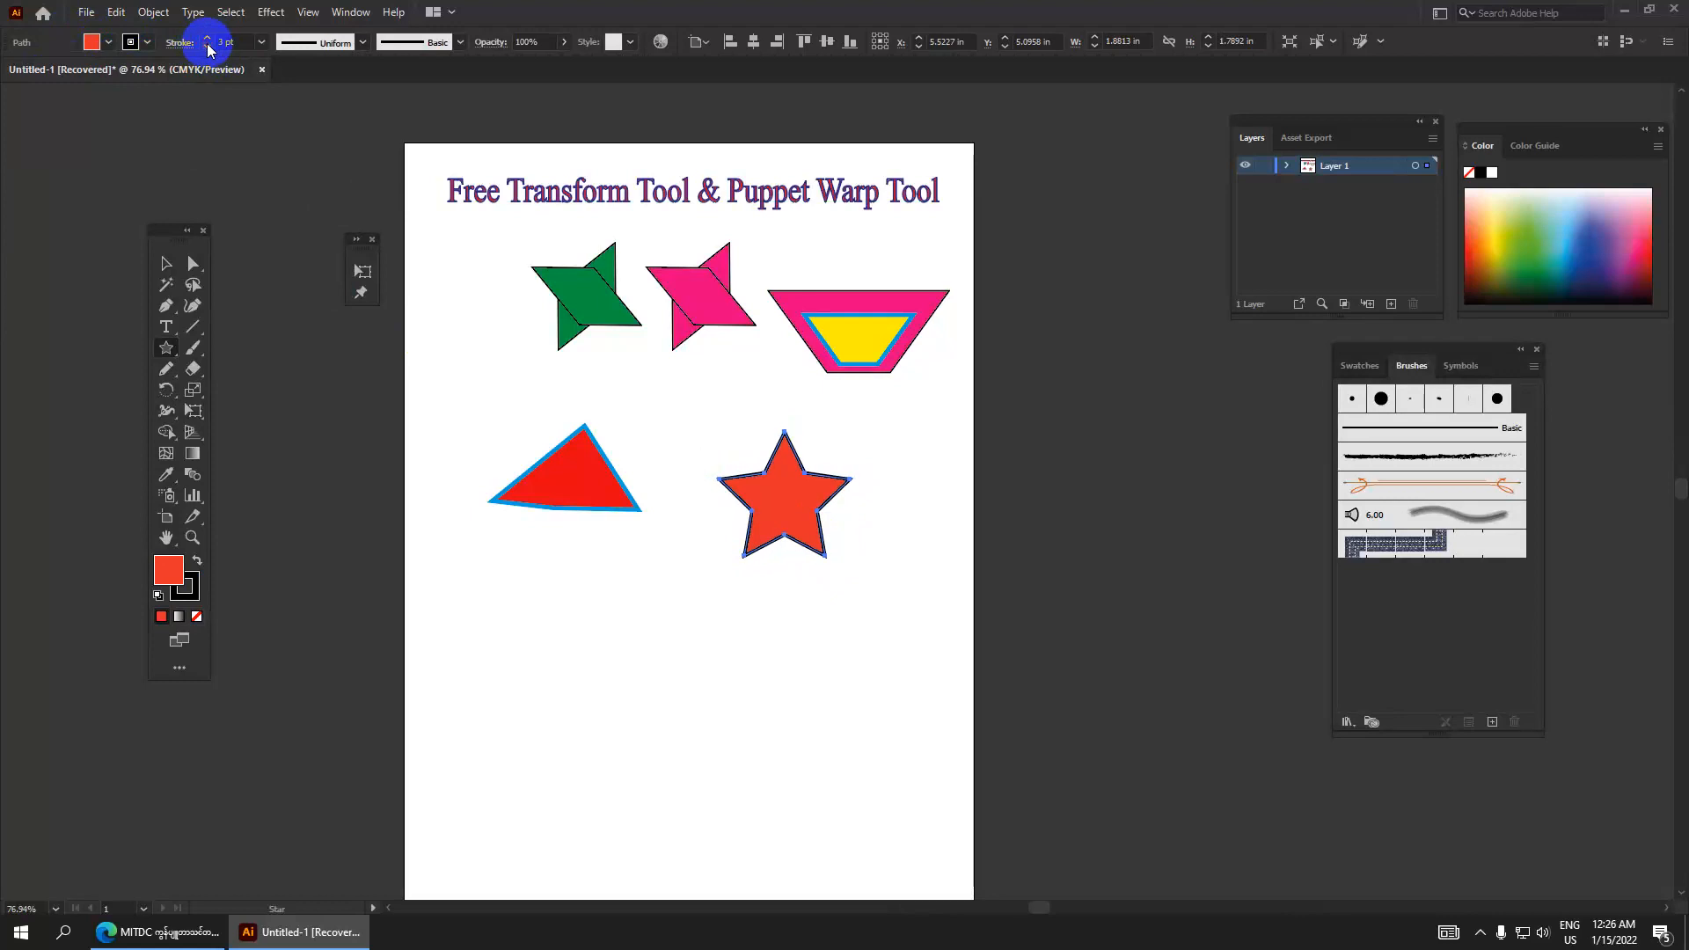
{"action": "left_click", "coordinate": [209, 46]}
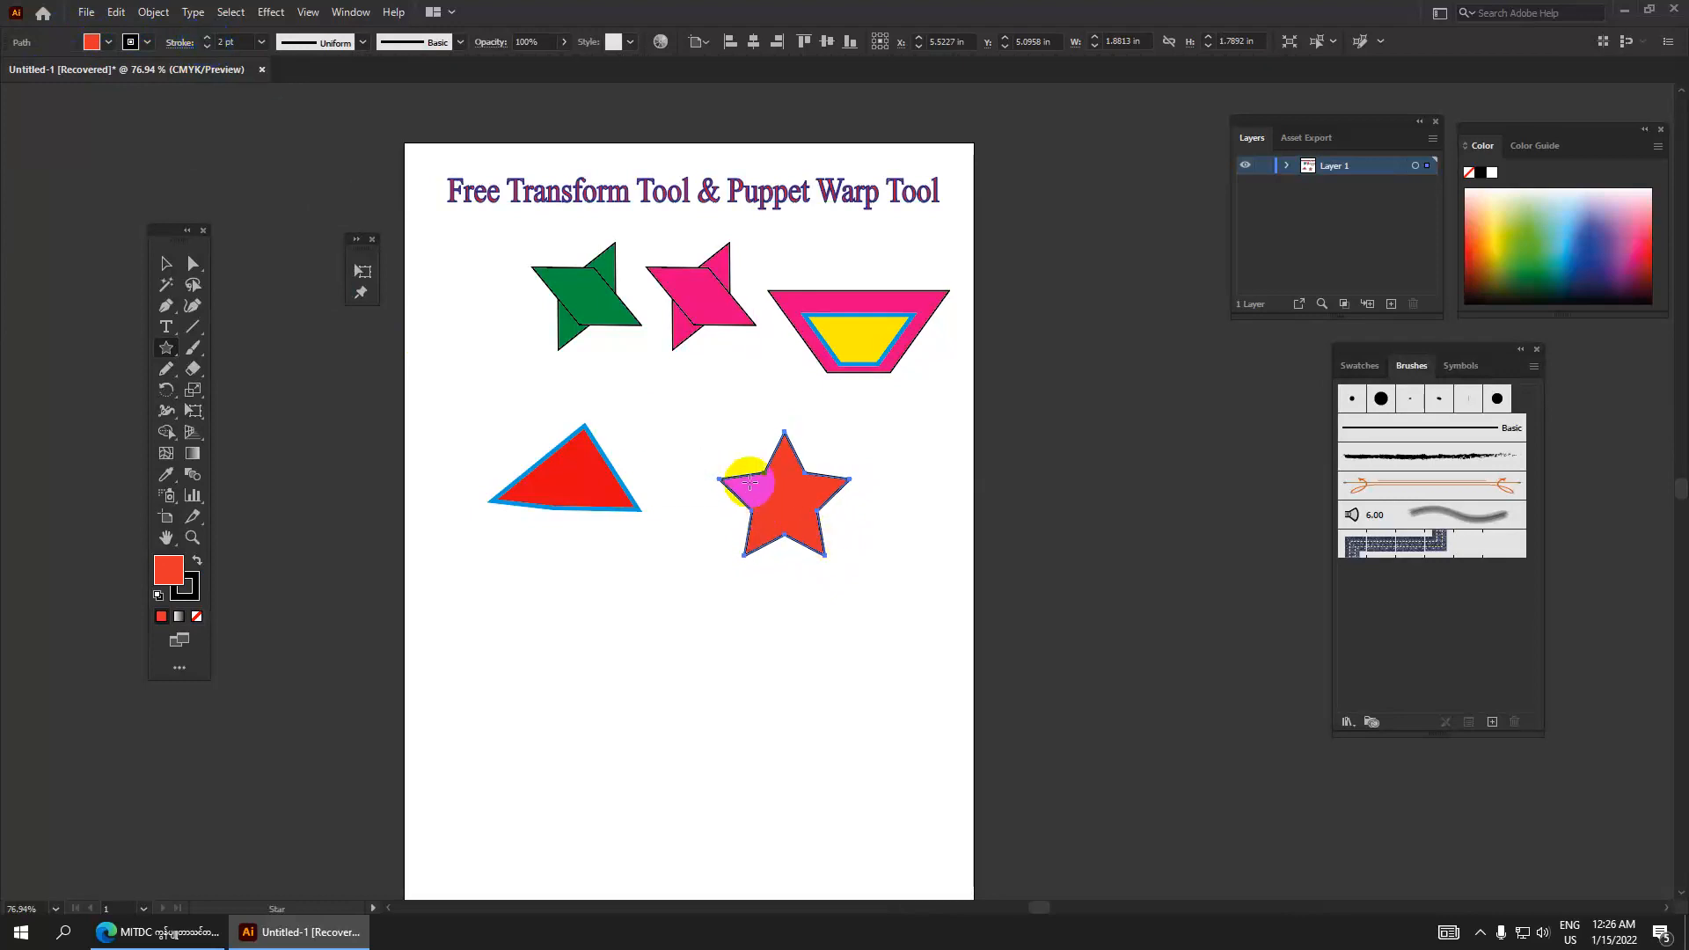
Free-distort the orange-red star by its bounding corners into a skewed star about 1.56 by 1.43 in.
{"action": "left_click", "coordinate": [365, 302]}
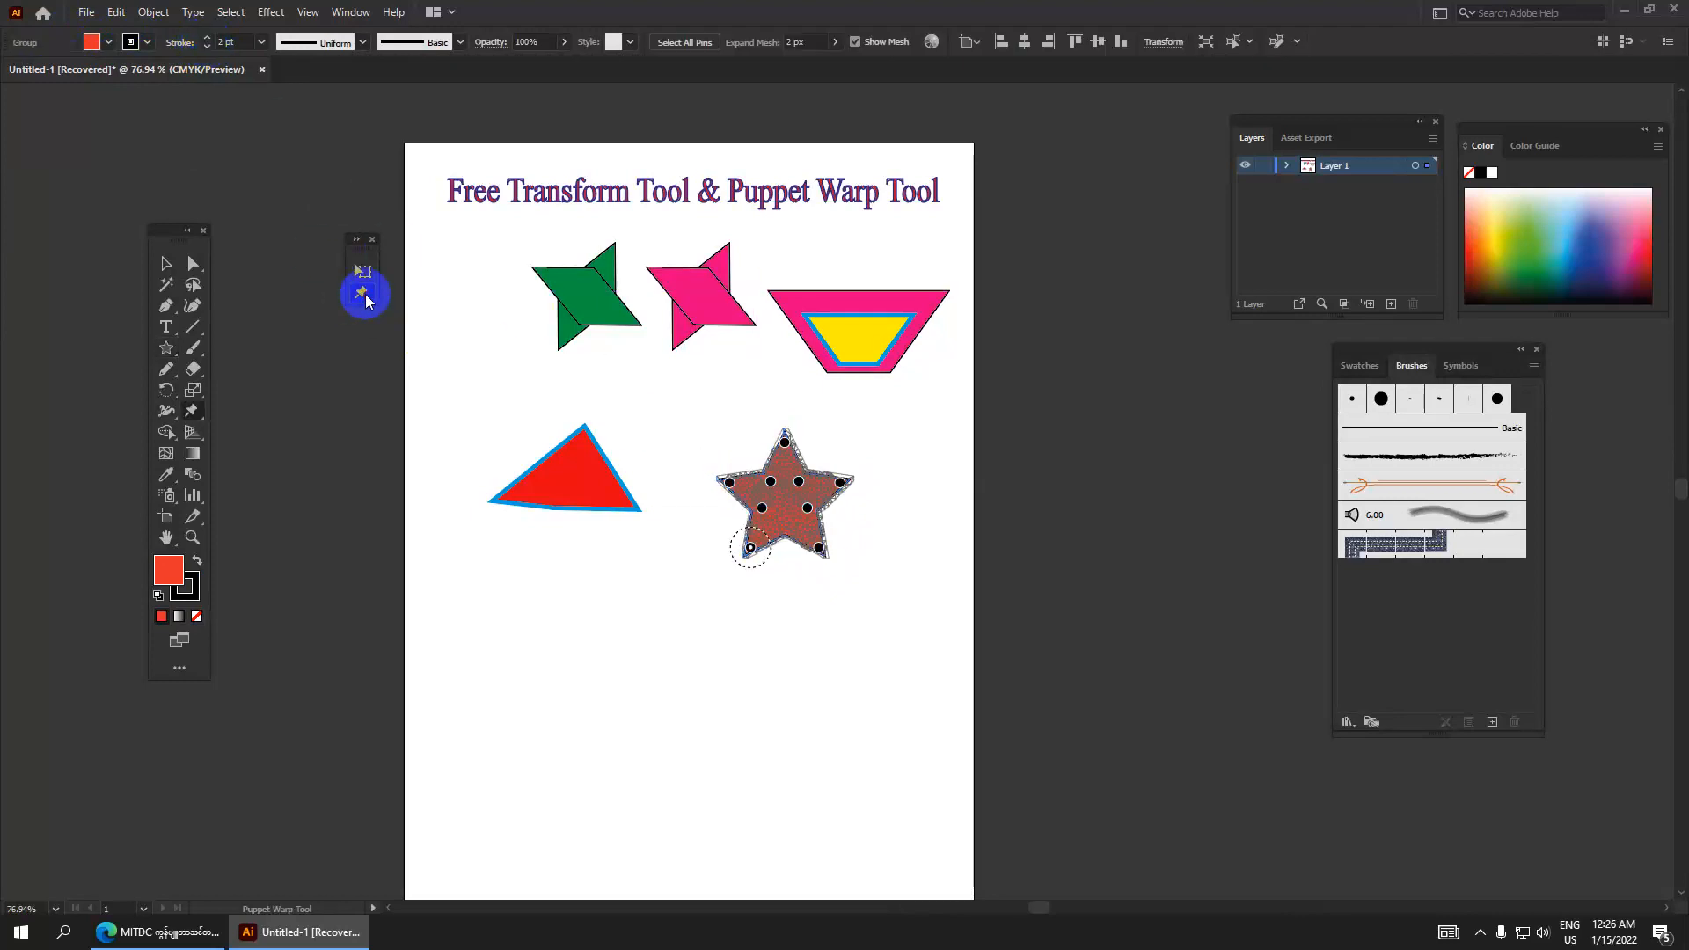
{"action": "left_click", "coordinate": [363, 280]}
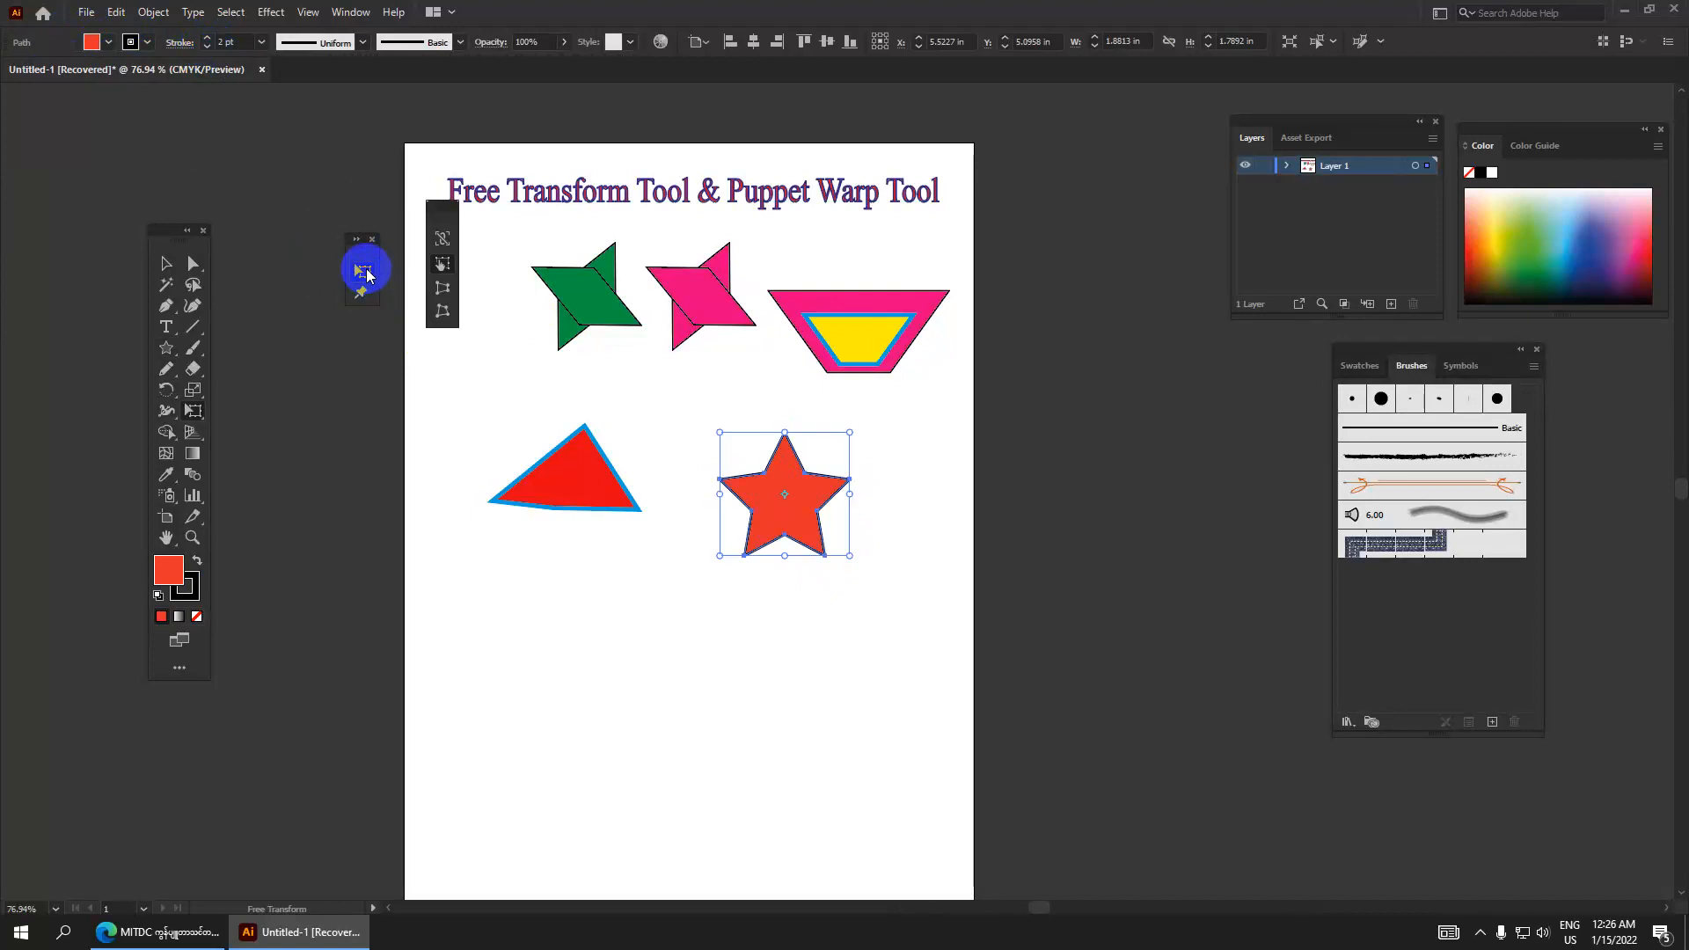
{"action": "left_click", "coordinate": [443, 314]}
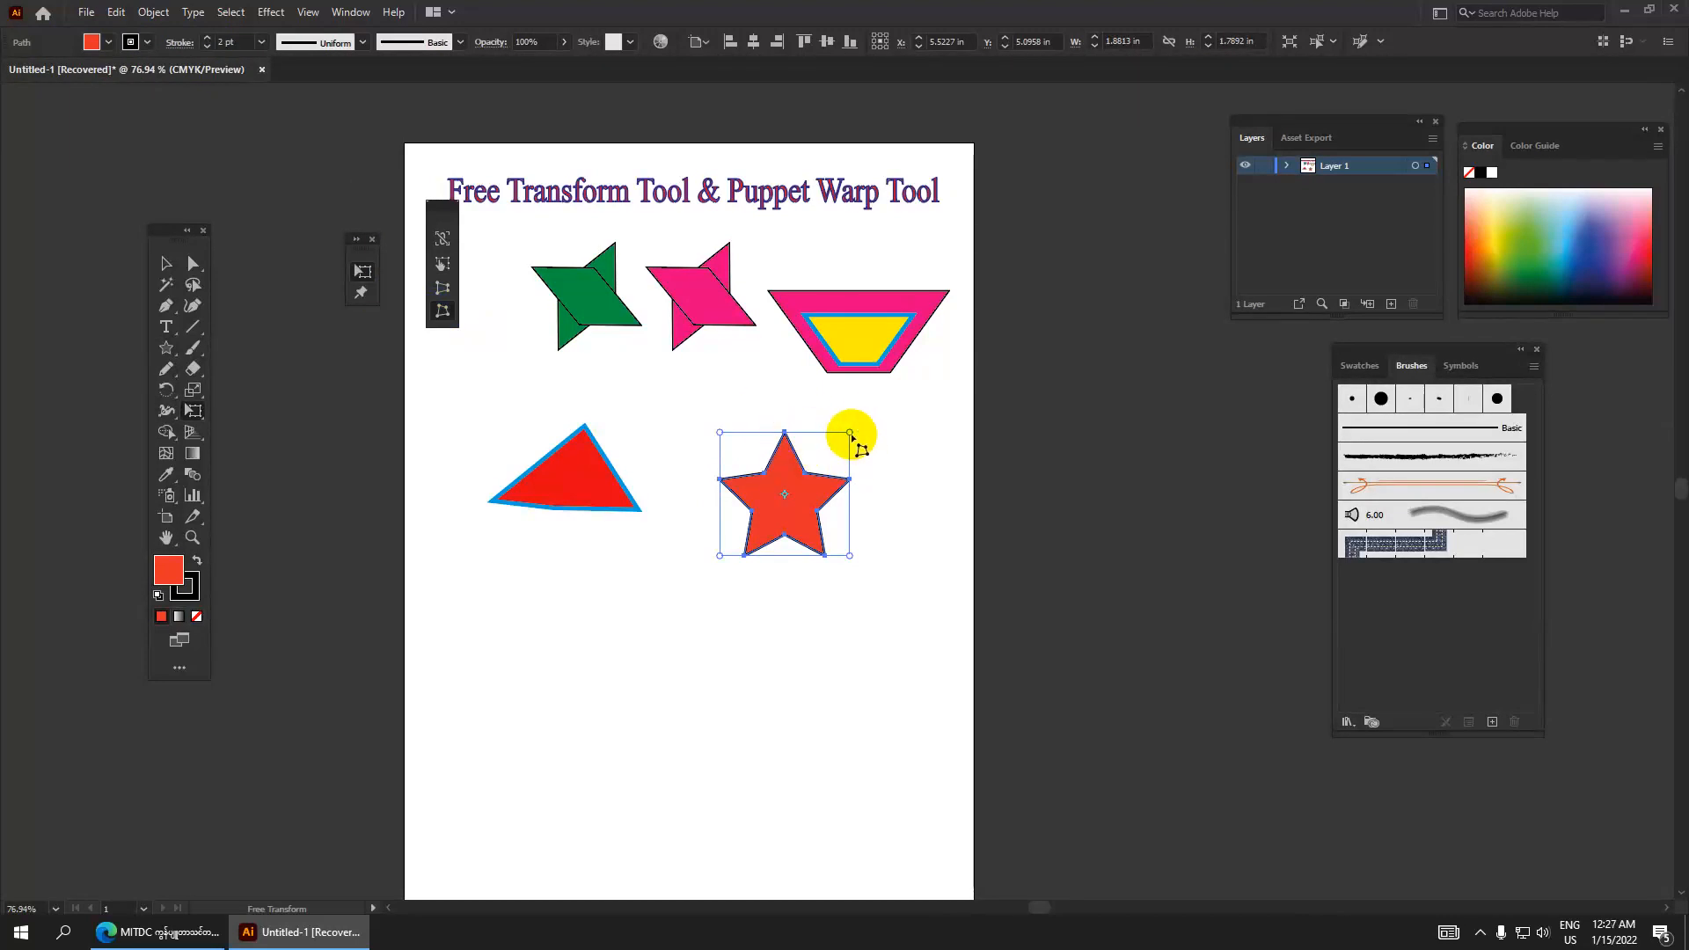
{"action": "left_click_drag", "start_coordinate": [851, 432], "coordinate": [819, 459]}
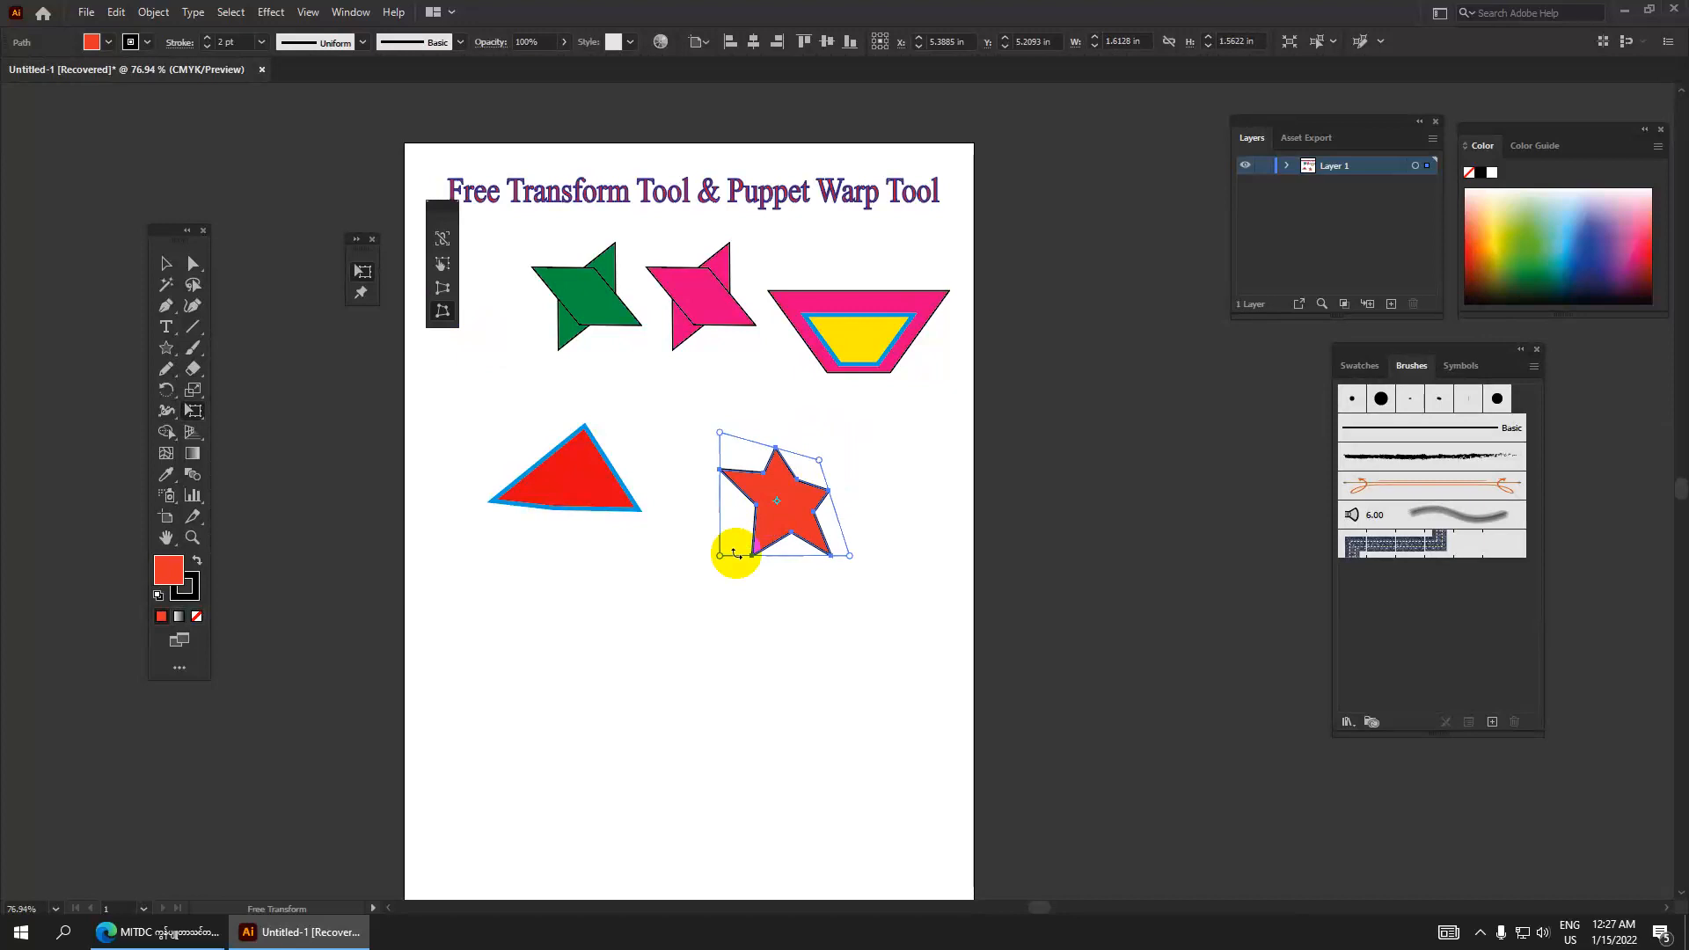
{"action": "left_click_drag", "start_coordinate": [719, 555], "coordinate": [734, 531]}
{"action": "left_click_drag", "start_coordinate": [850, 556], "coordinate": [797, 513]}
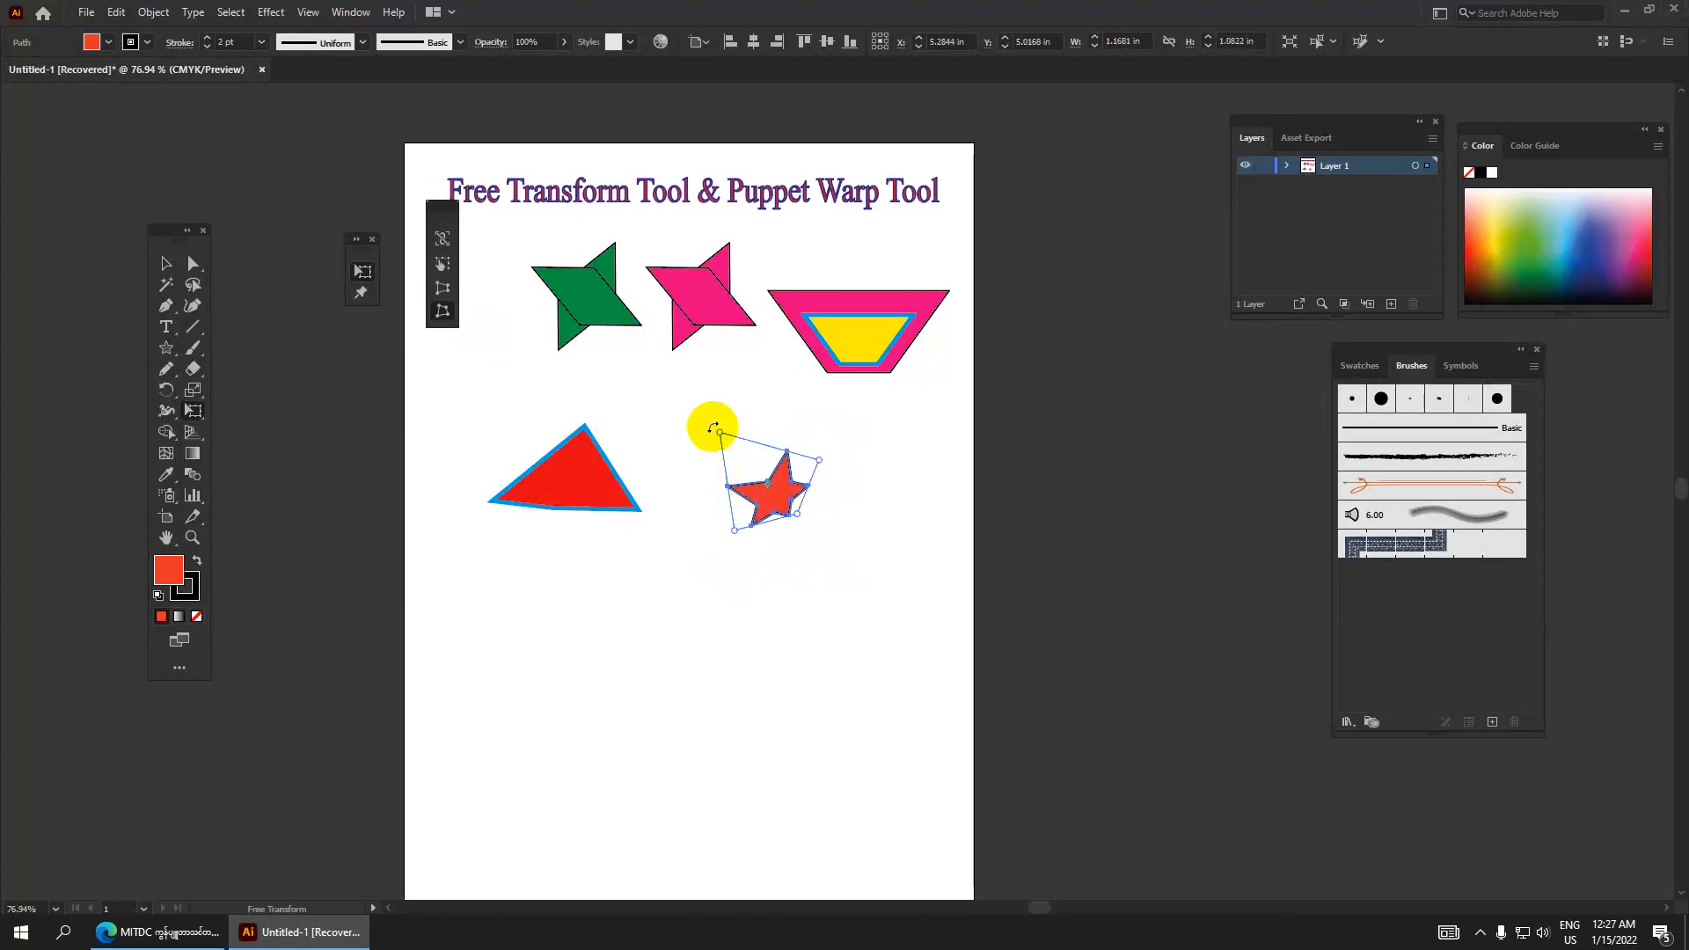
{"action": "left_click_drag", "start_coordinate": [720, 433], "coordinate": [663, 395]}
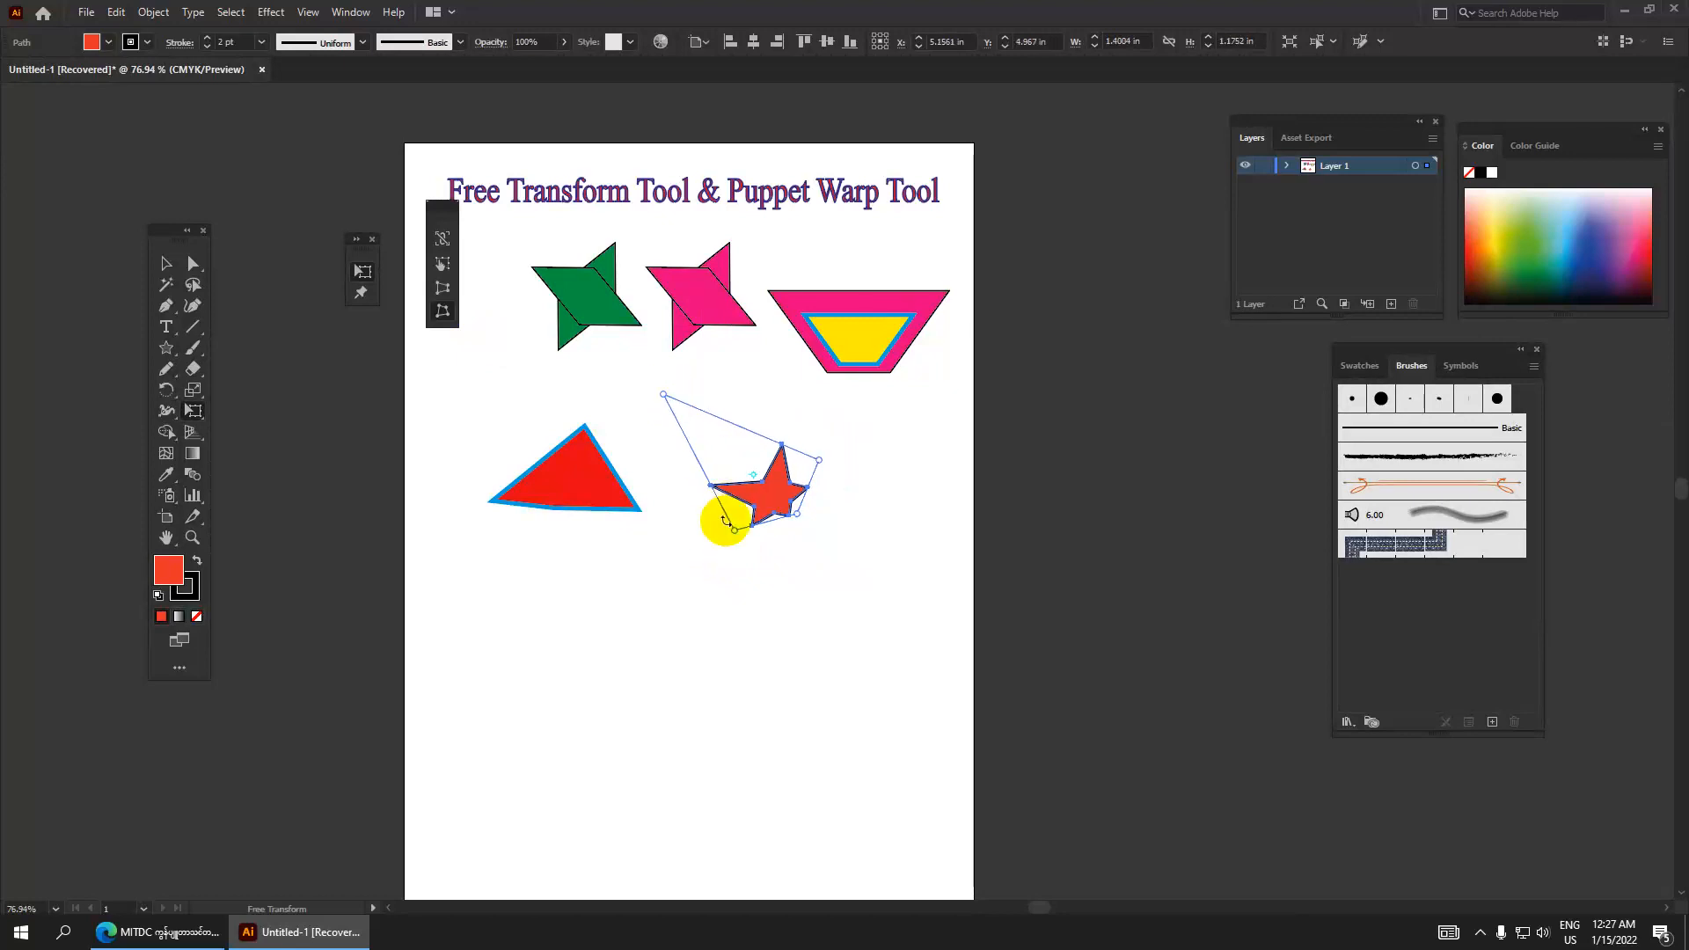
{"action": "left_click_drag", "start_coordinate": [735, 532], "coordinate": [804, 526]}
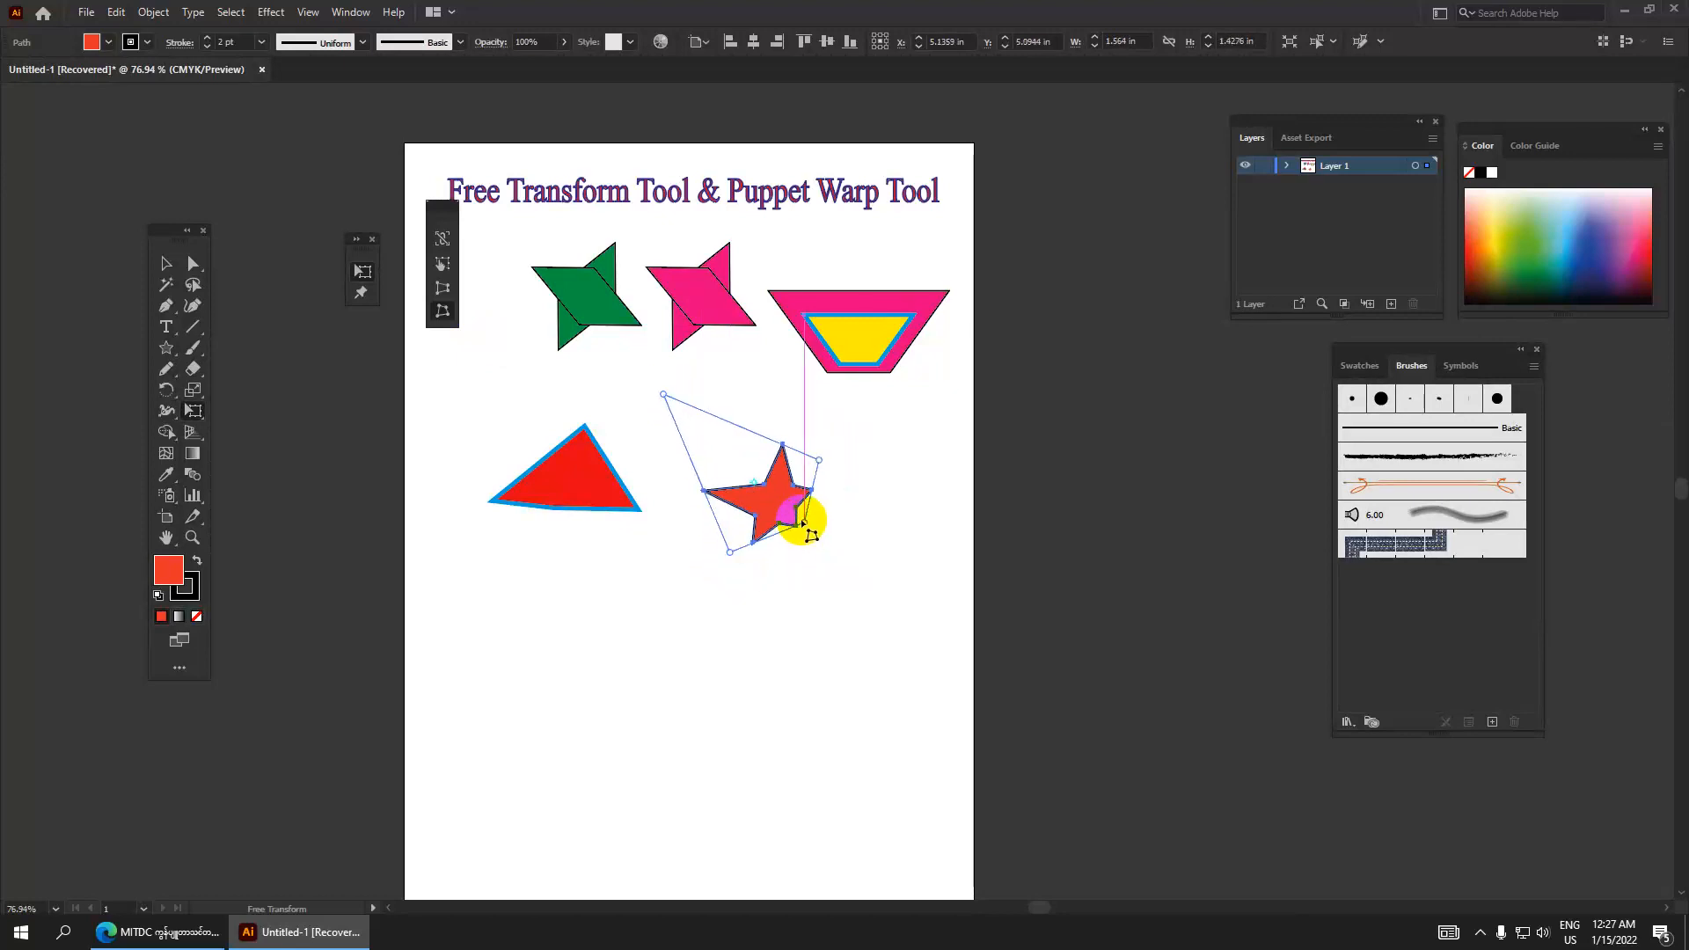
Duplicate the skewed star below and to the right, and free-distort the copy to about 1.77 by 1.36 in.
{"action": "left_click", "coordinate": [162, 266]}
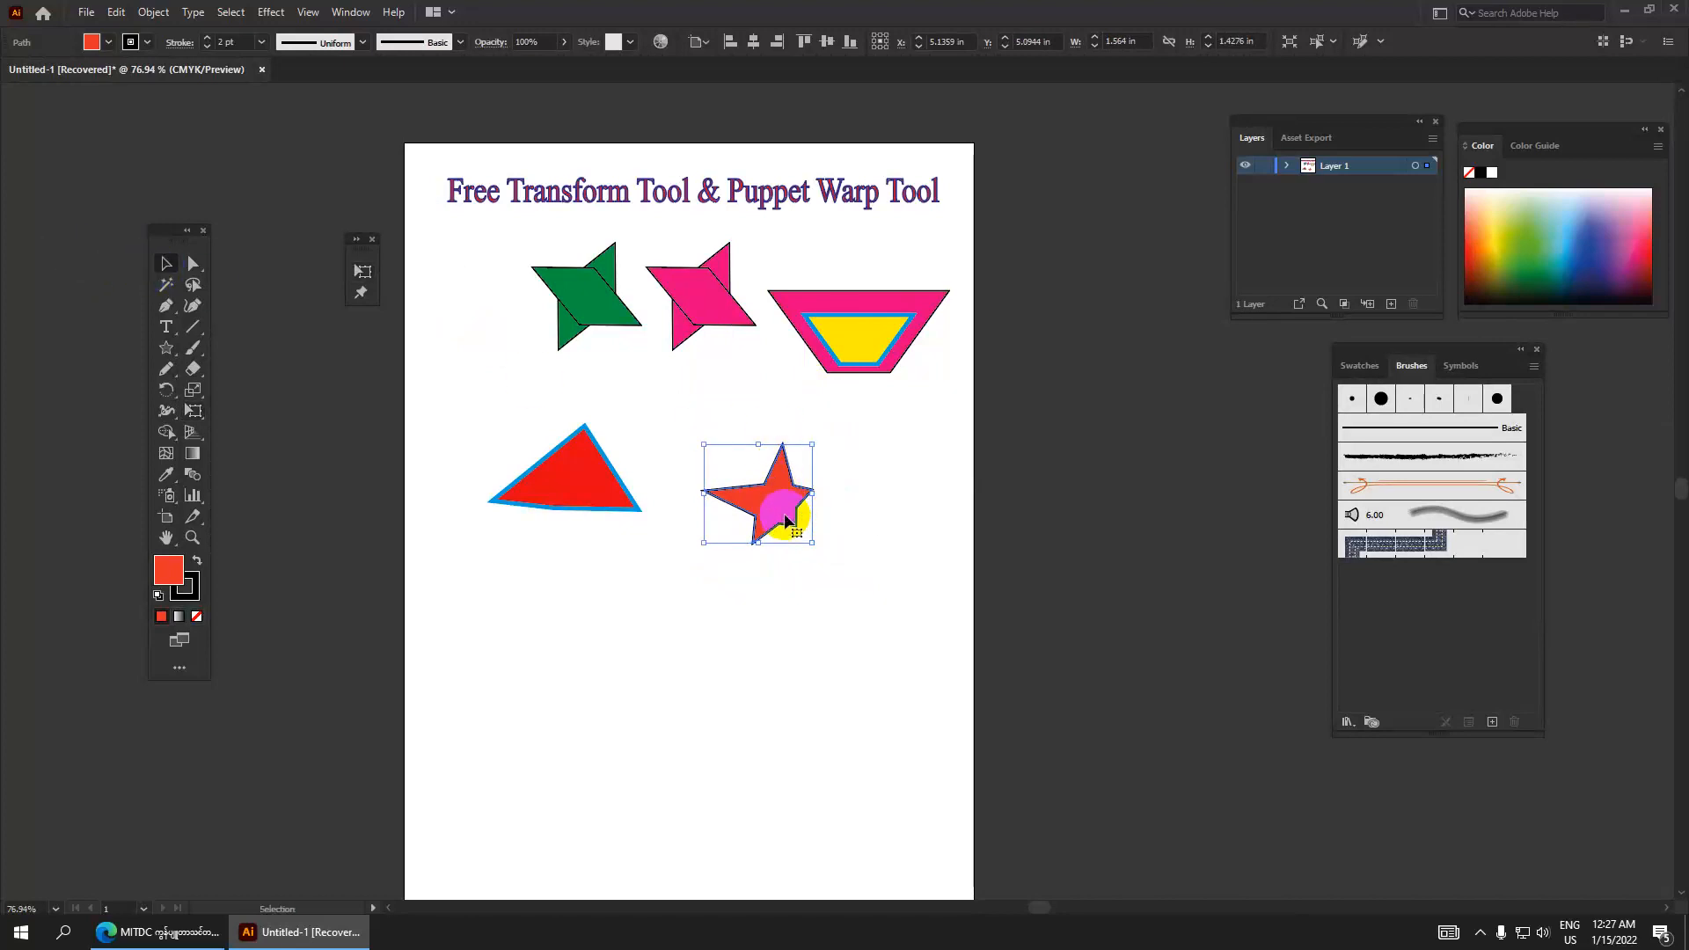
{"action": "left_click_drag", "start_coordinate": [780, 511], "coordinate": [834, 603]}
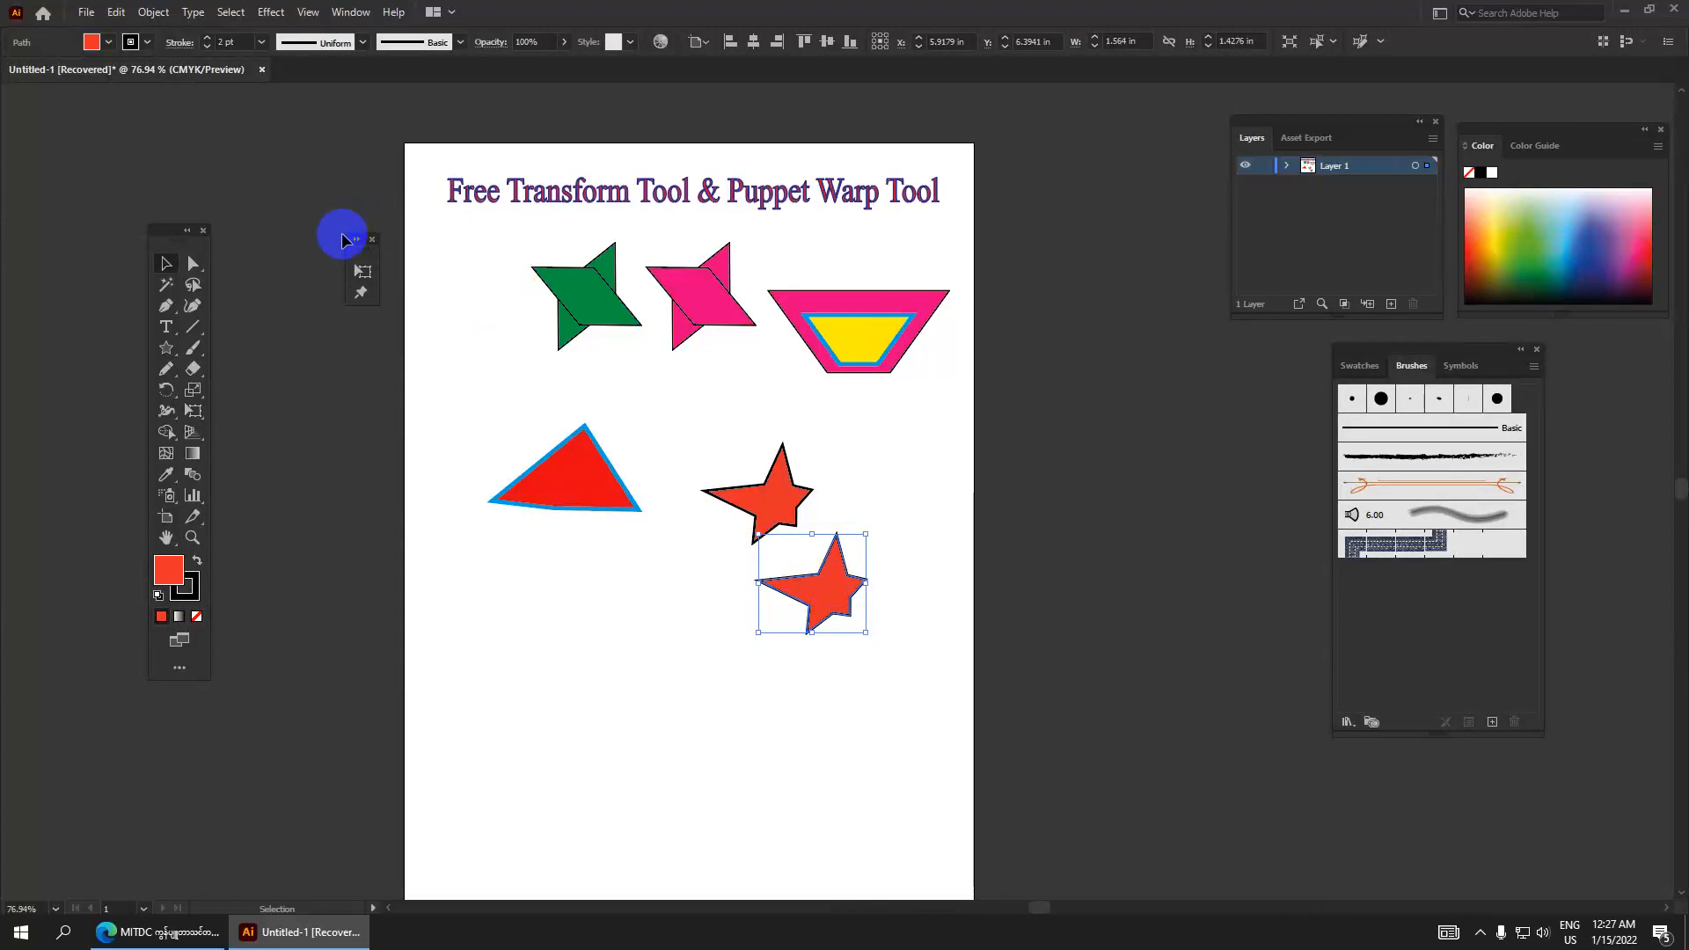
{"action": "left_click", "coordinate": [361, 271]}
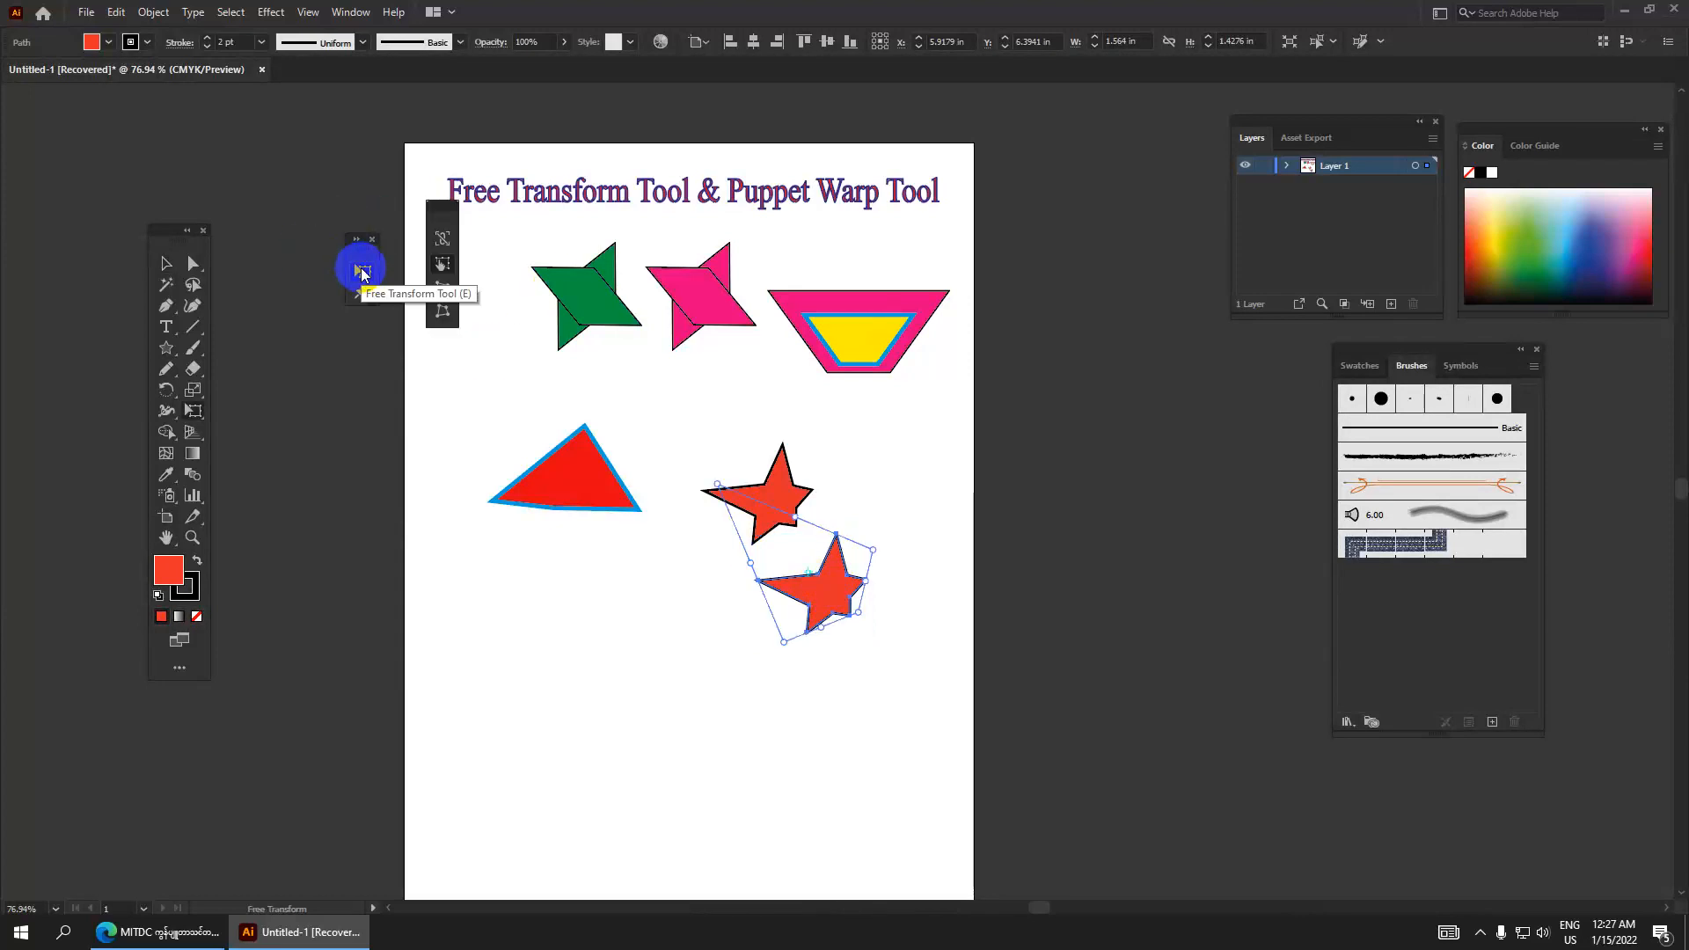
{"action": "left_click", "coordinate": [443, 312]}
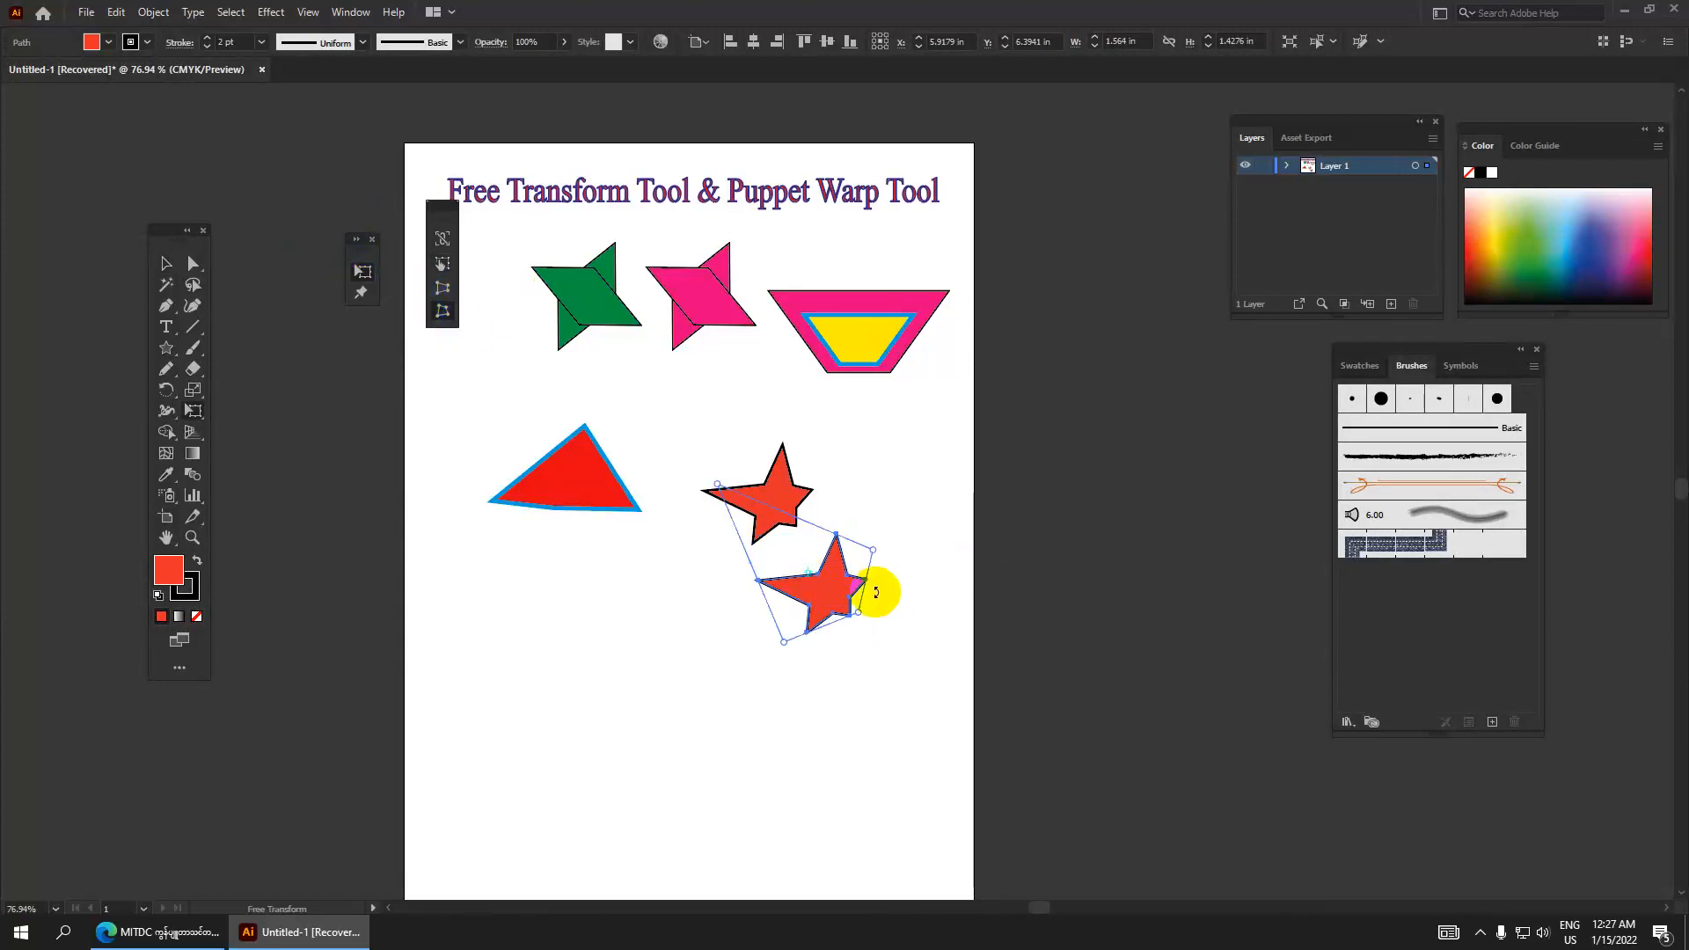
{"action": "left_click_drag", "start_coordinate": [865, 616], "coordinate": [847, 584]}
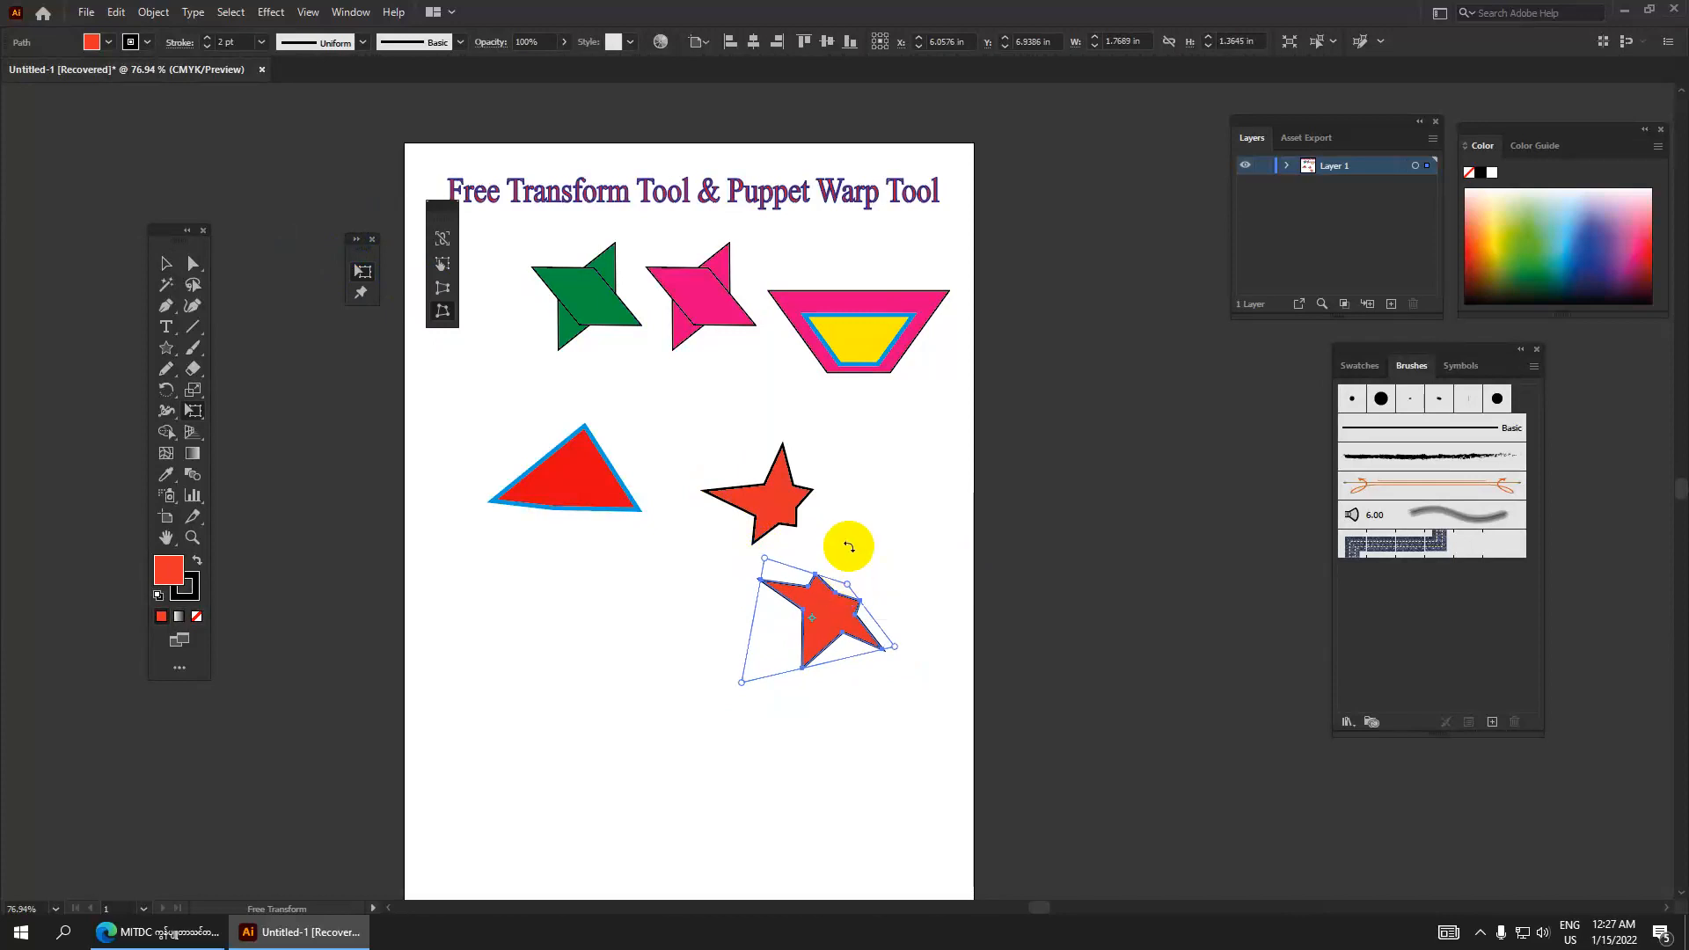
{"action": "left_click", "coordinate": [166, 263]}
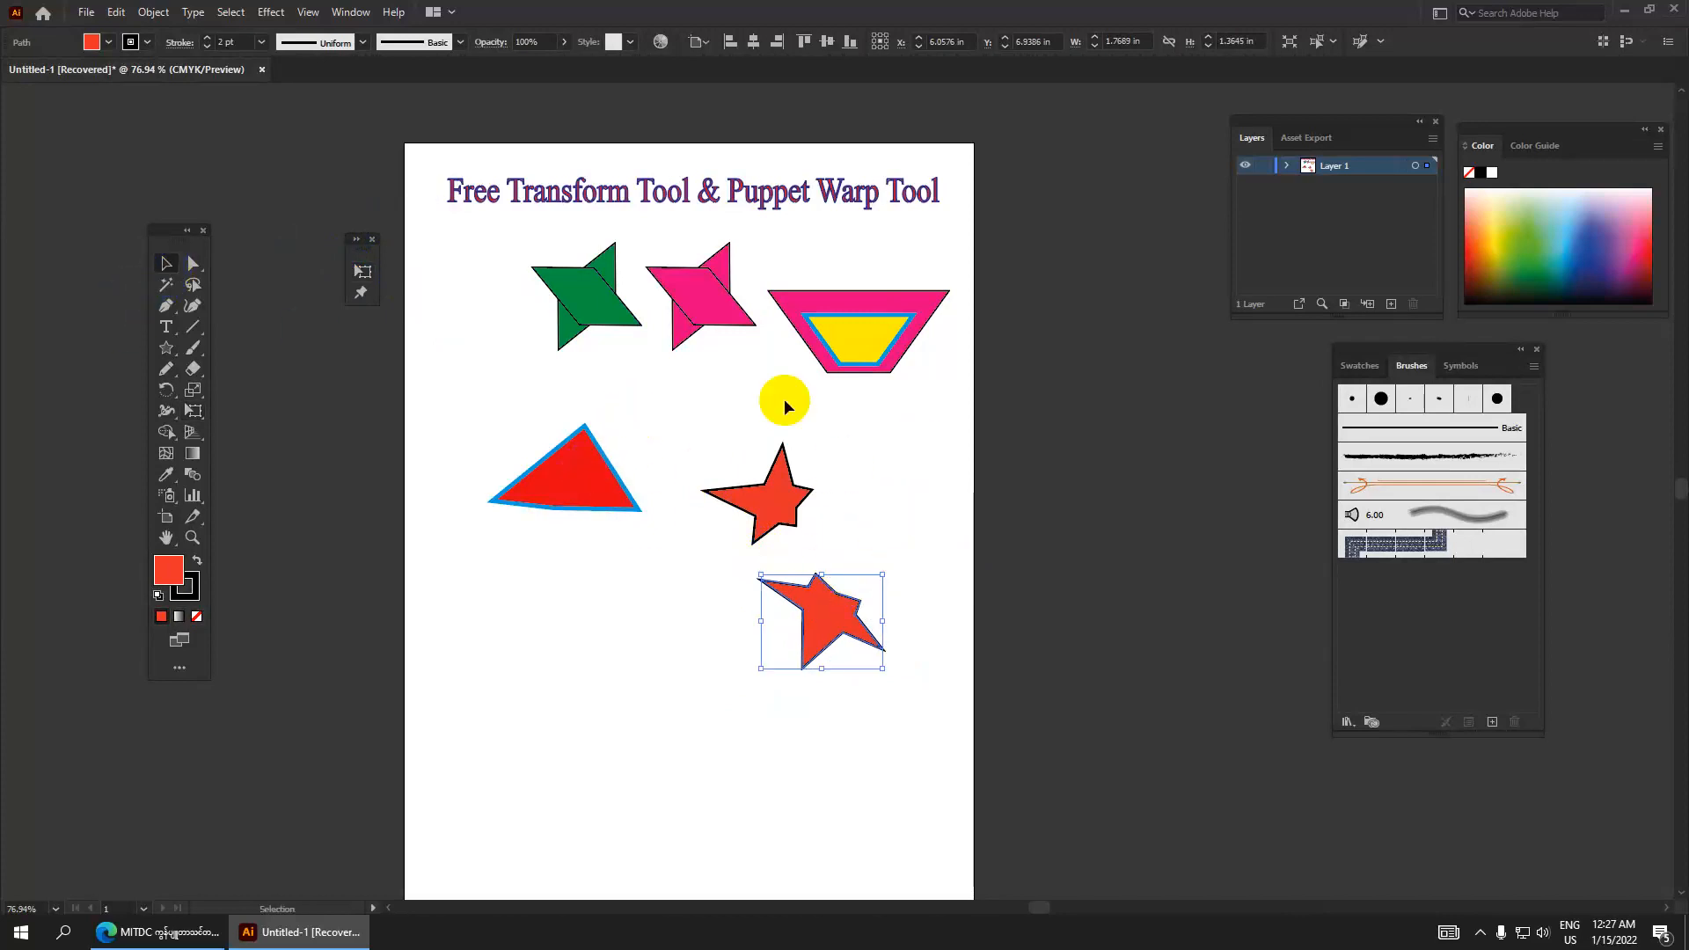
Fill the lower skewed star with orange.
{"action": "left_click", "coordinate": [1502, 237]}
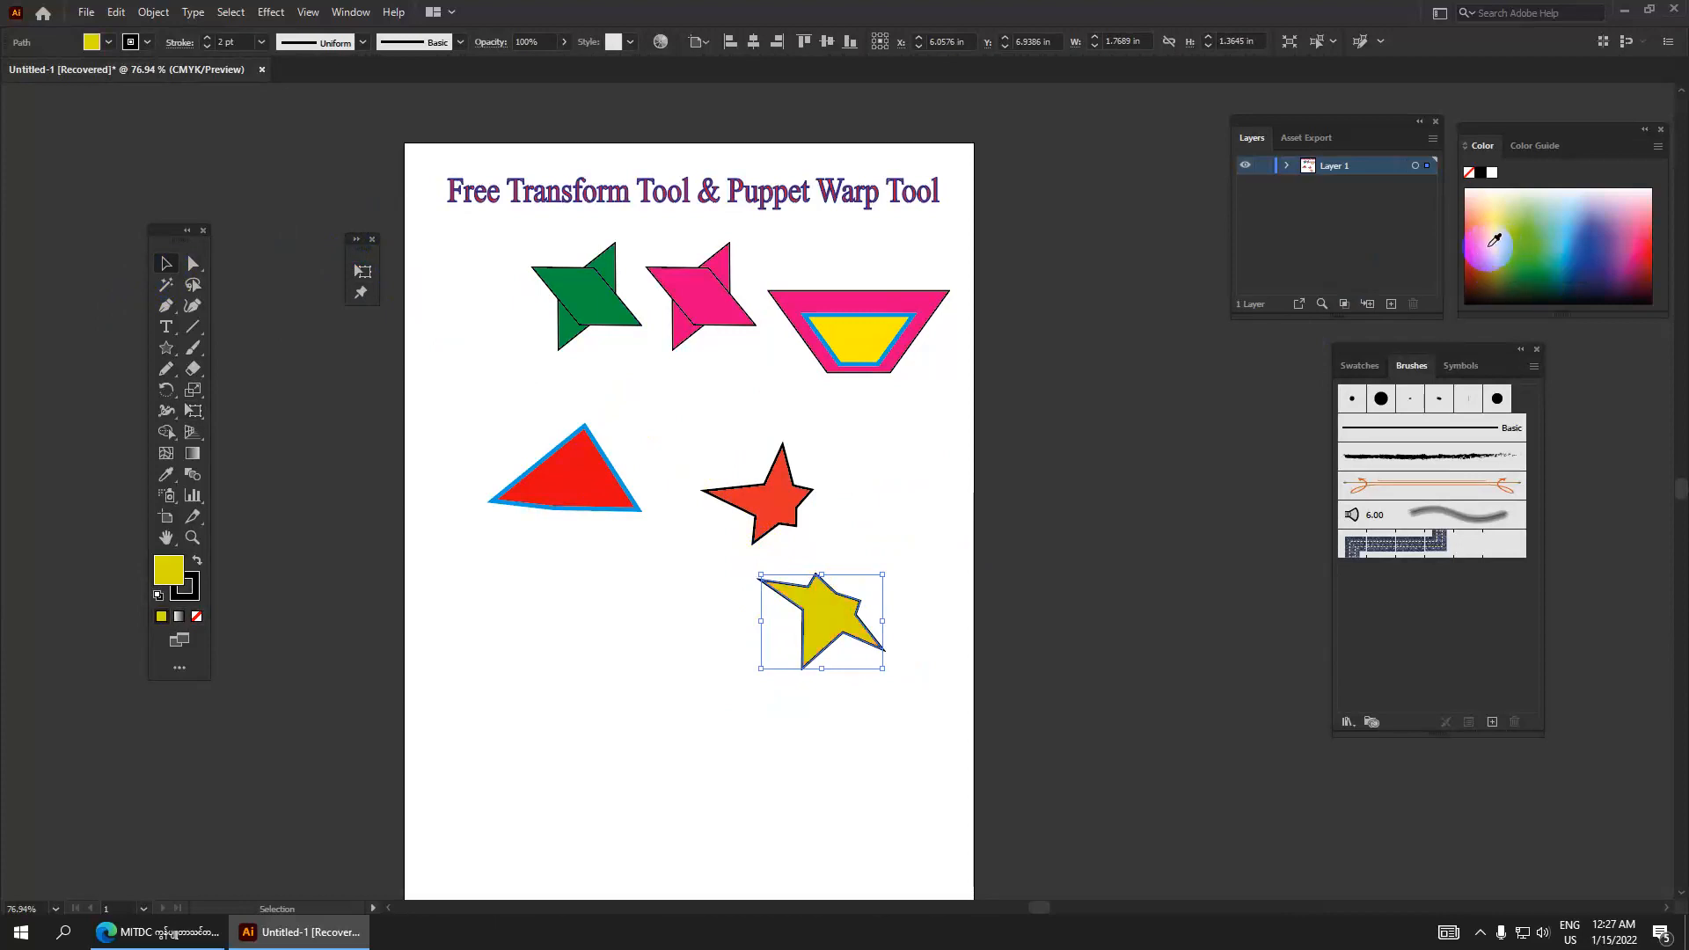
{"action": "left_click", "coordinate": [1481, 244]}
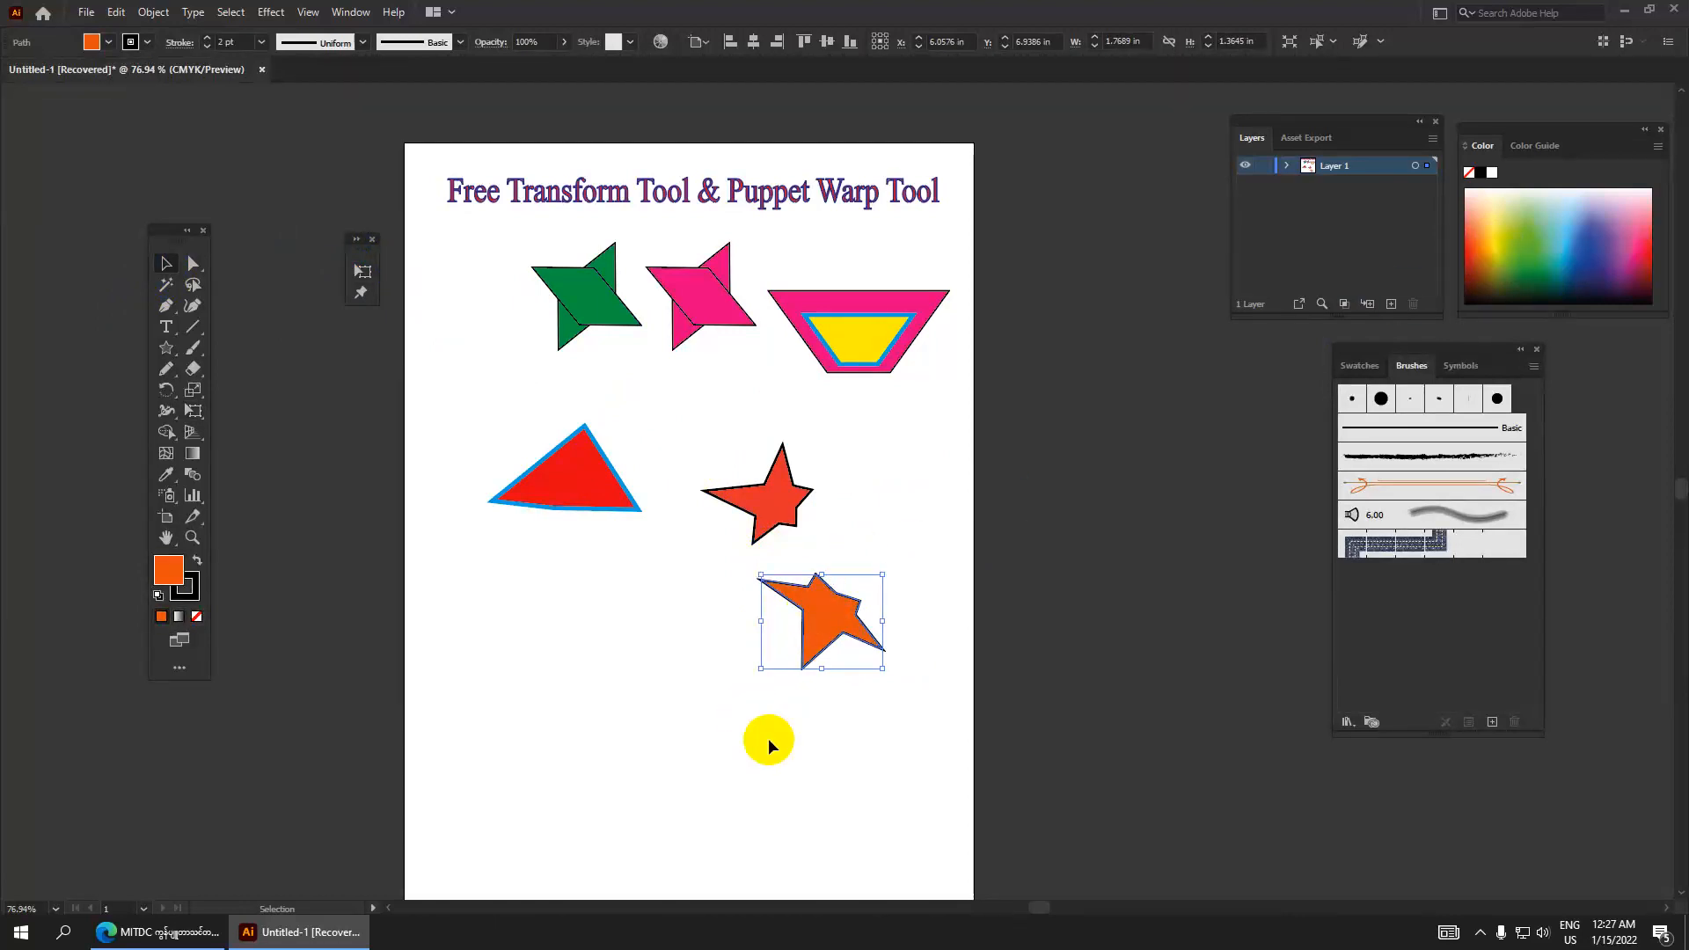
Draw an upright orange ellipse about 0.84 by 1.02 in below the red triangular shape as a head.
{"action": "left_click_drag", "start_coordinate": [773, 735], "coordinate": [727, 513]}
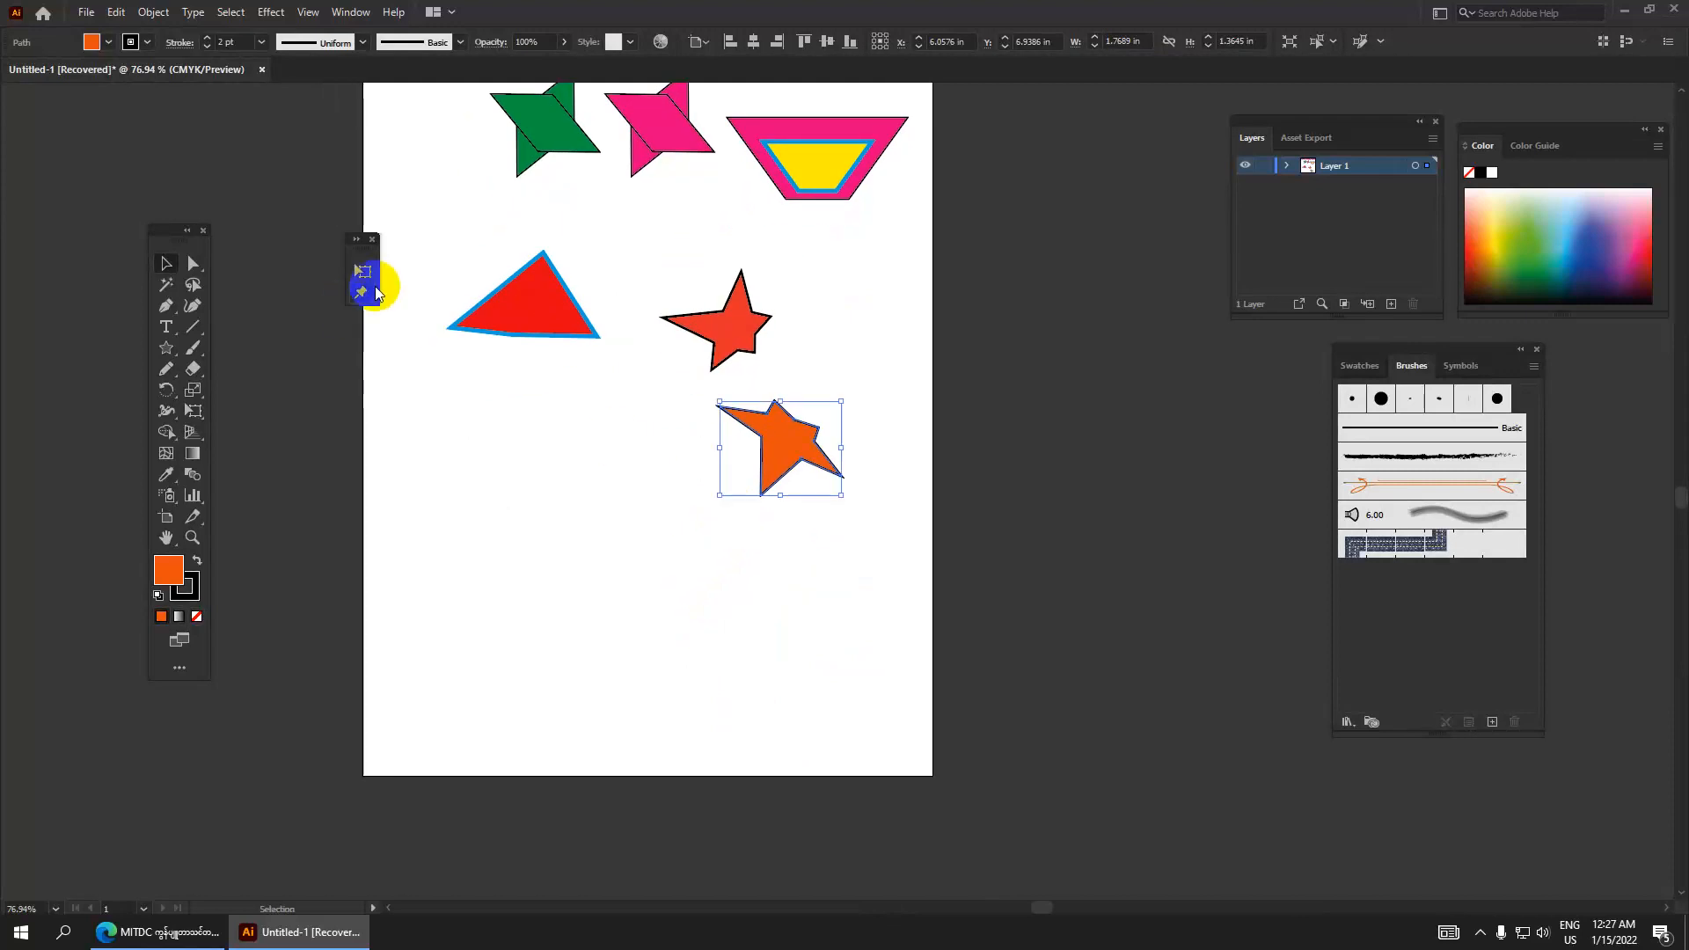
{"action": "left_click_drag", "start_coordinate": [570, 257], "coordinate": [551, 495]}
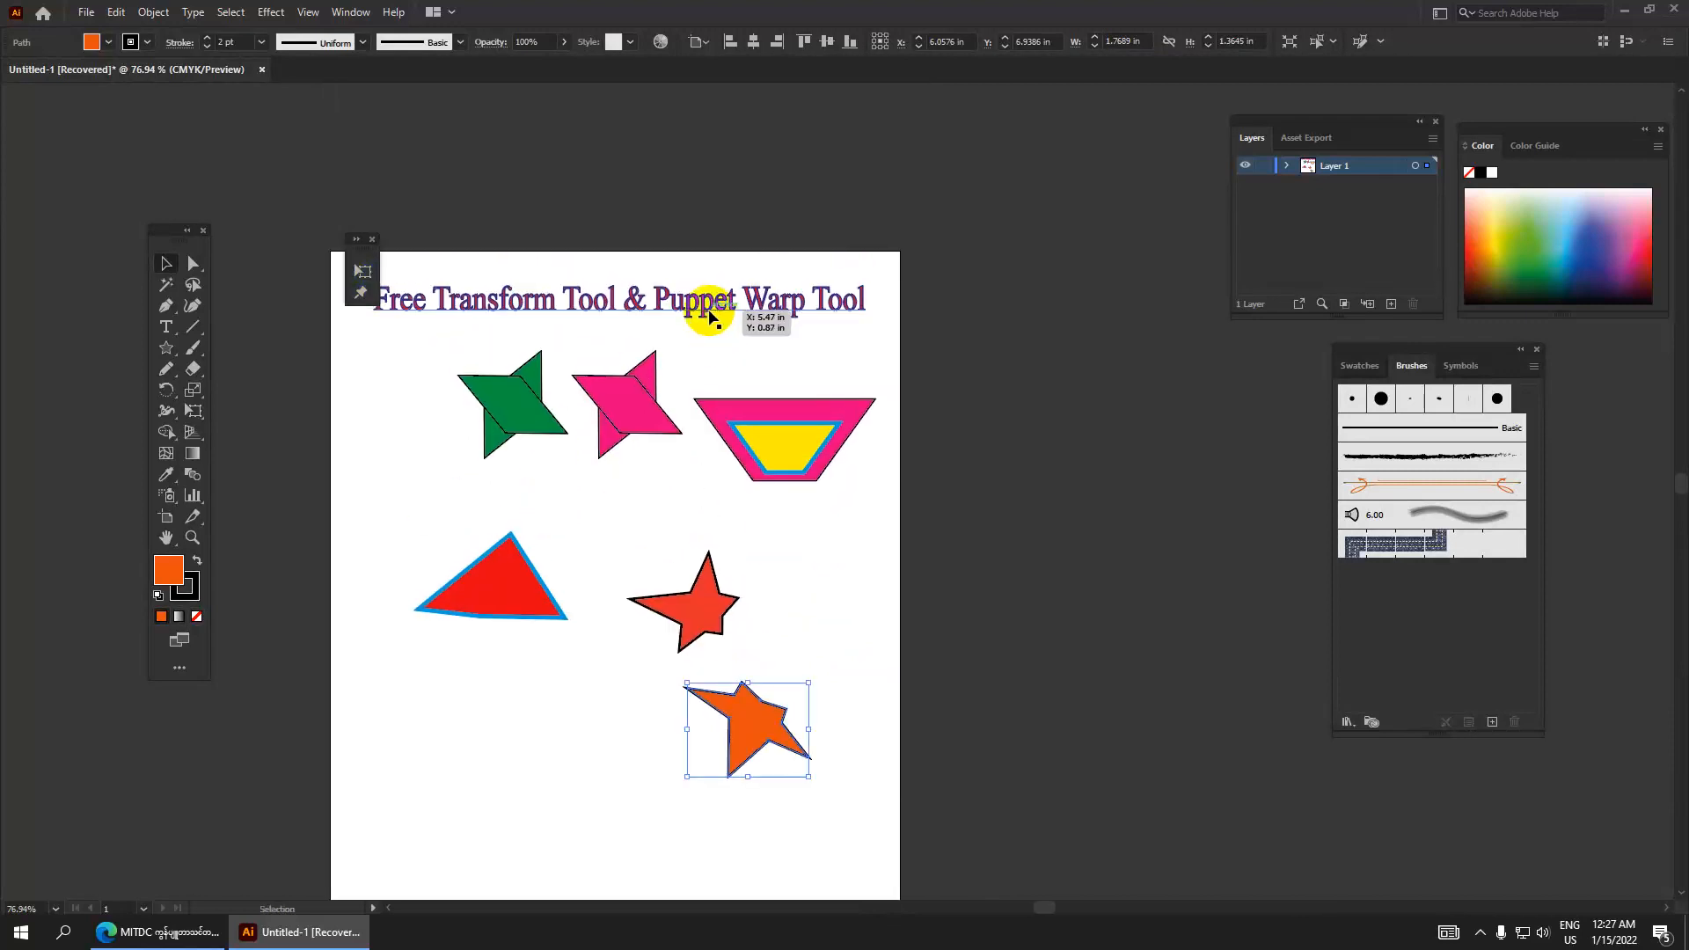
{"action": "left_click_drag", "start_coordinate": [766, 483], "coordinate": [856, 351]}
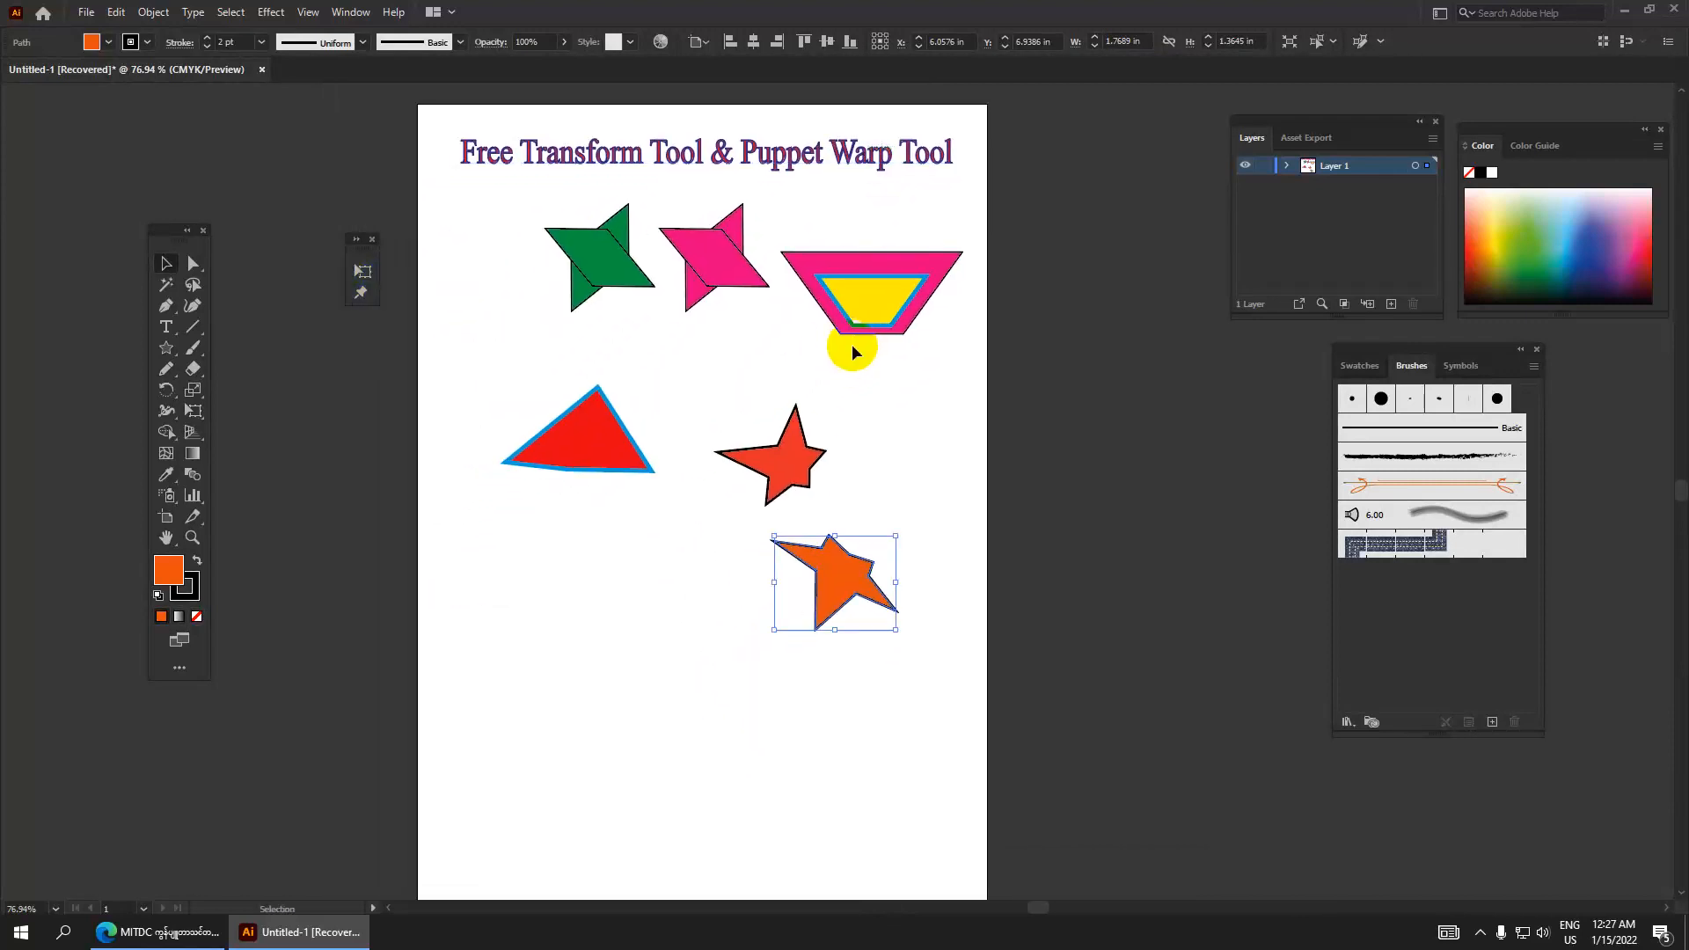
{"action": "left_click", "coordinate": [167, 351]}
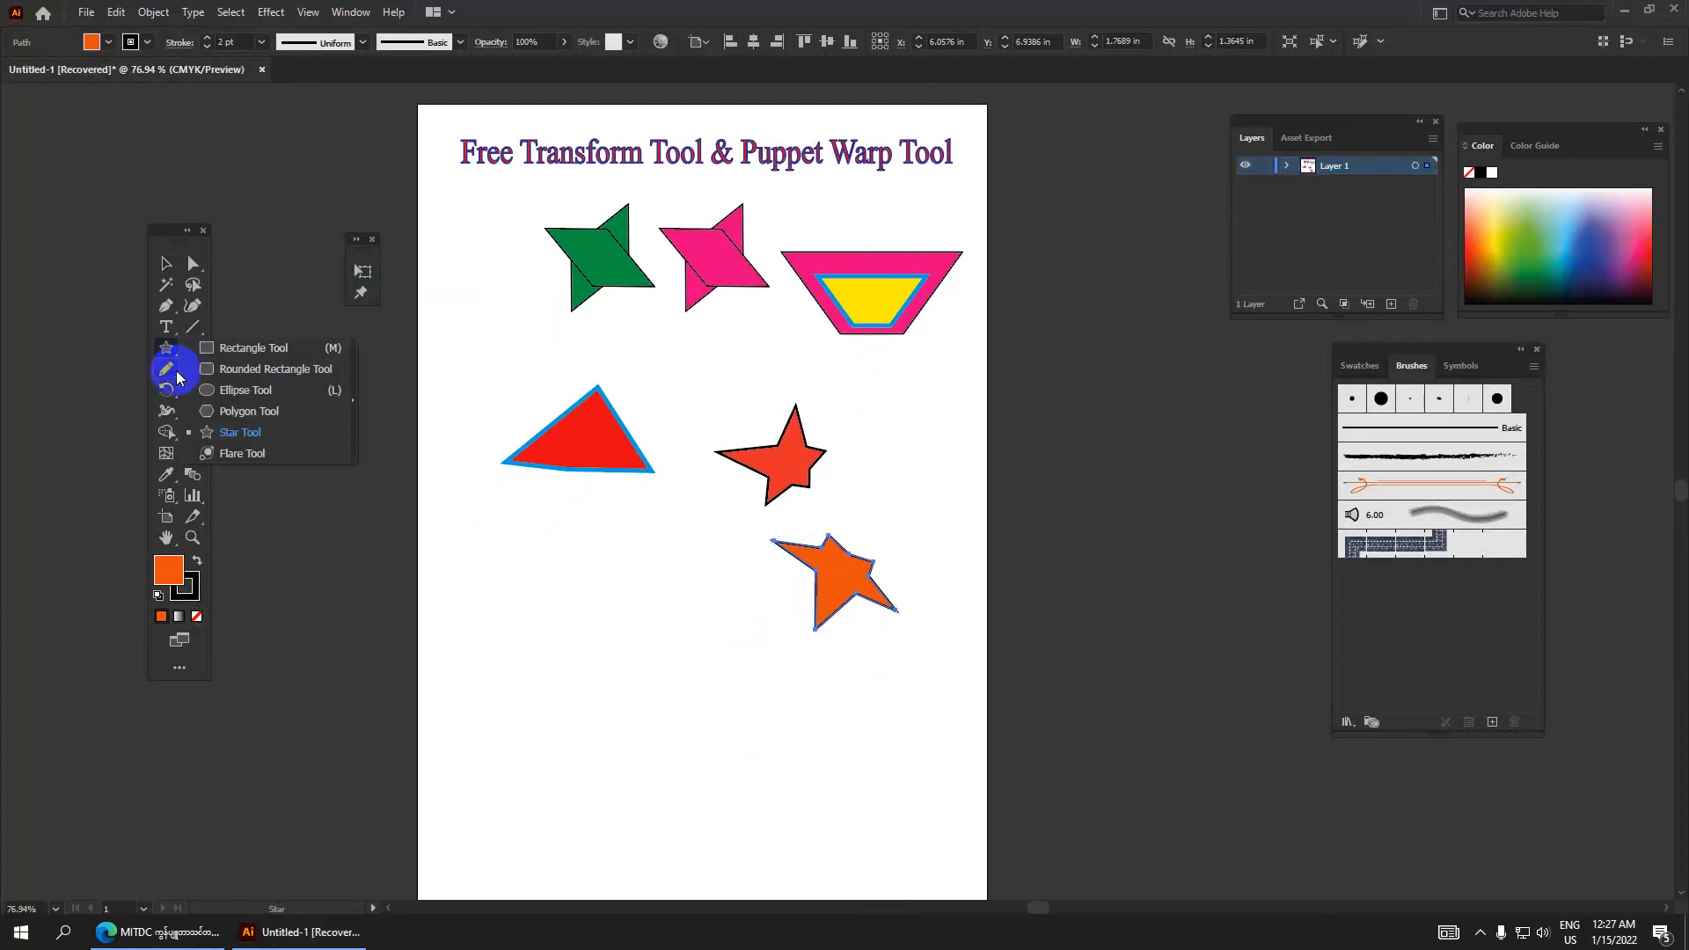
{"action": "left_click", "coordinate": [242, 400]}
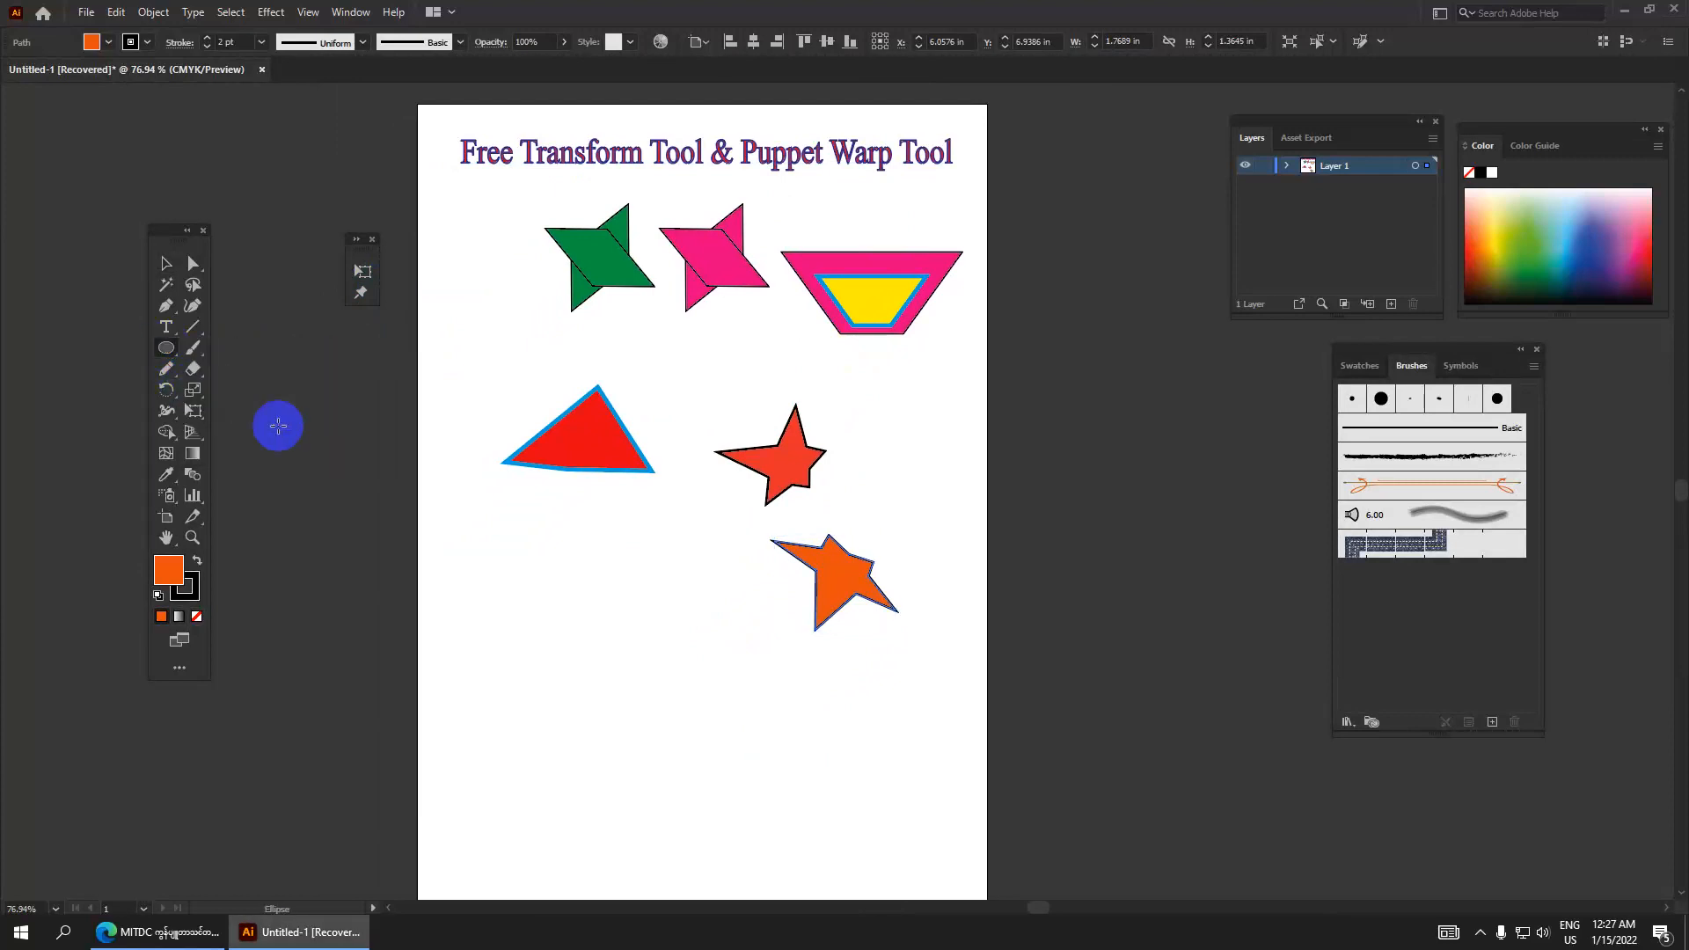
{"action": "left_click_drag", "start_coordinate": [642, 577], "coordinate": [679, 426]}
{"action": "left_click_drag", "start_coordinate": [587, 377], "coordinate": [649, 445]}
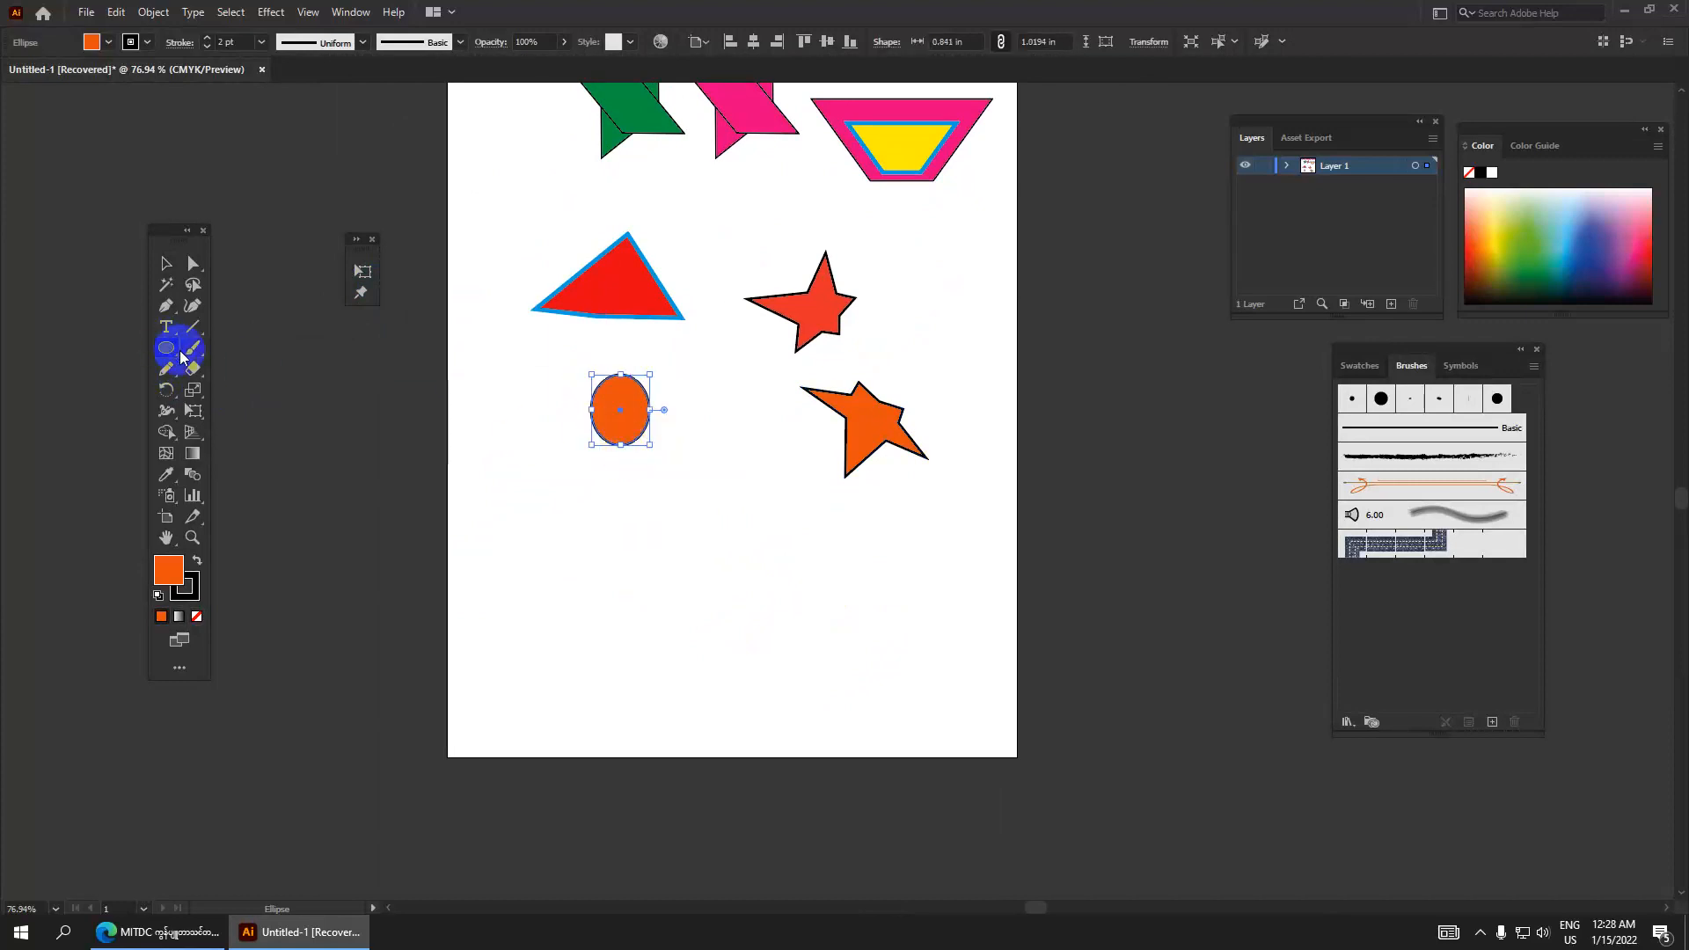
Draw a narrow vertical rounded rectangle about 0.34 by 1.29 in beneath the ellipse.
{"action": "left_click_drag", "start_coordinate": [176, 356], "coordinate": [277, 372]}
{"action": "left_click_drag", "start_coordinate": [615, 476], "coordinate": [638, 566]}
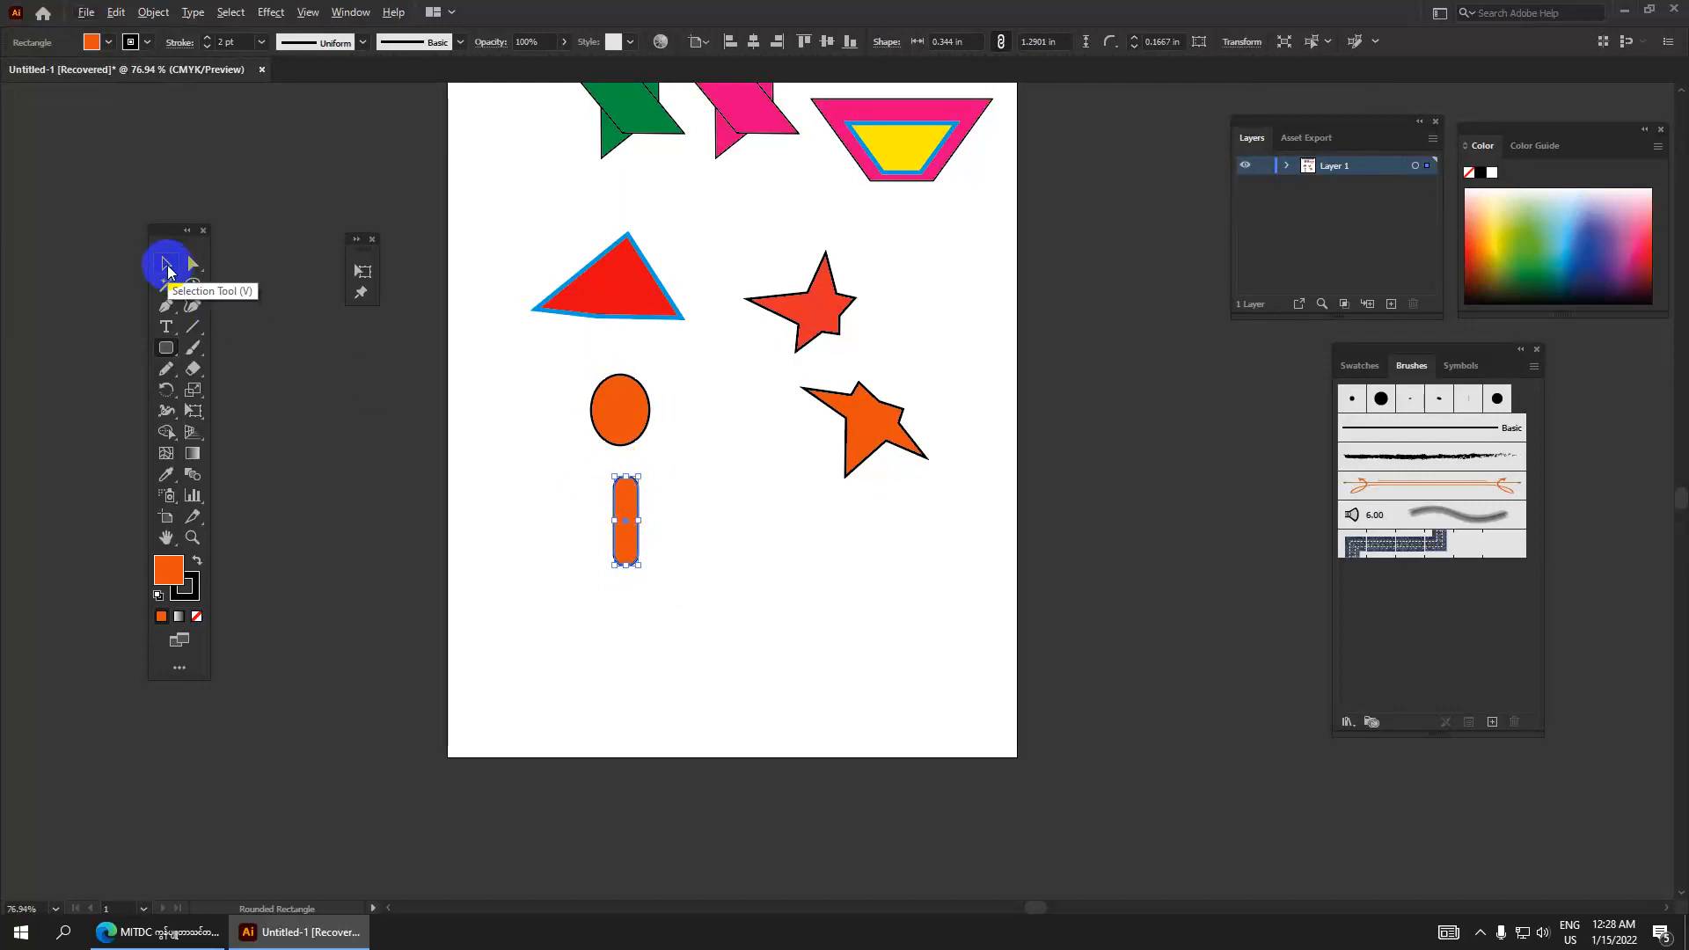
Duplicate the rounded bar to make three, and enlarge the middle one under the head to about 0.35 by 2.17 in as the torso.
{"action": "left_click", "coordinate": [167, 267]}
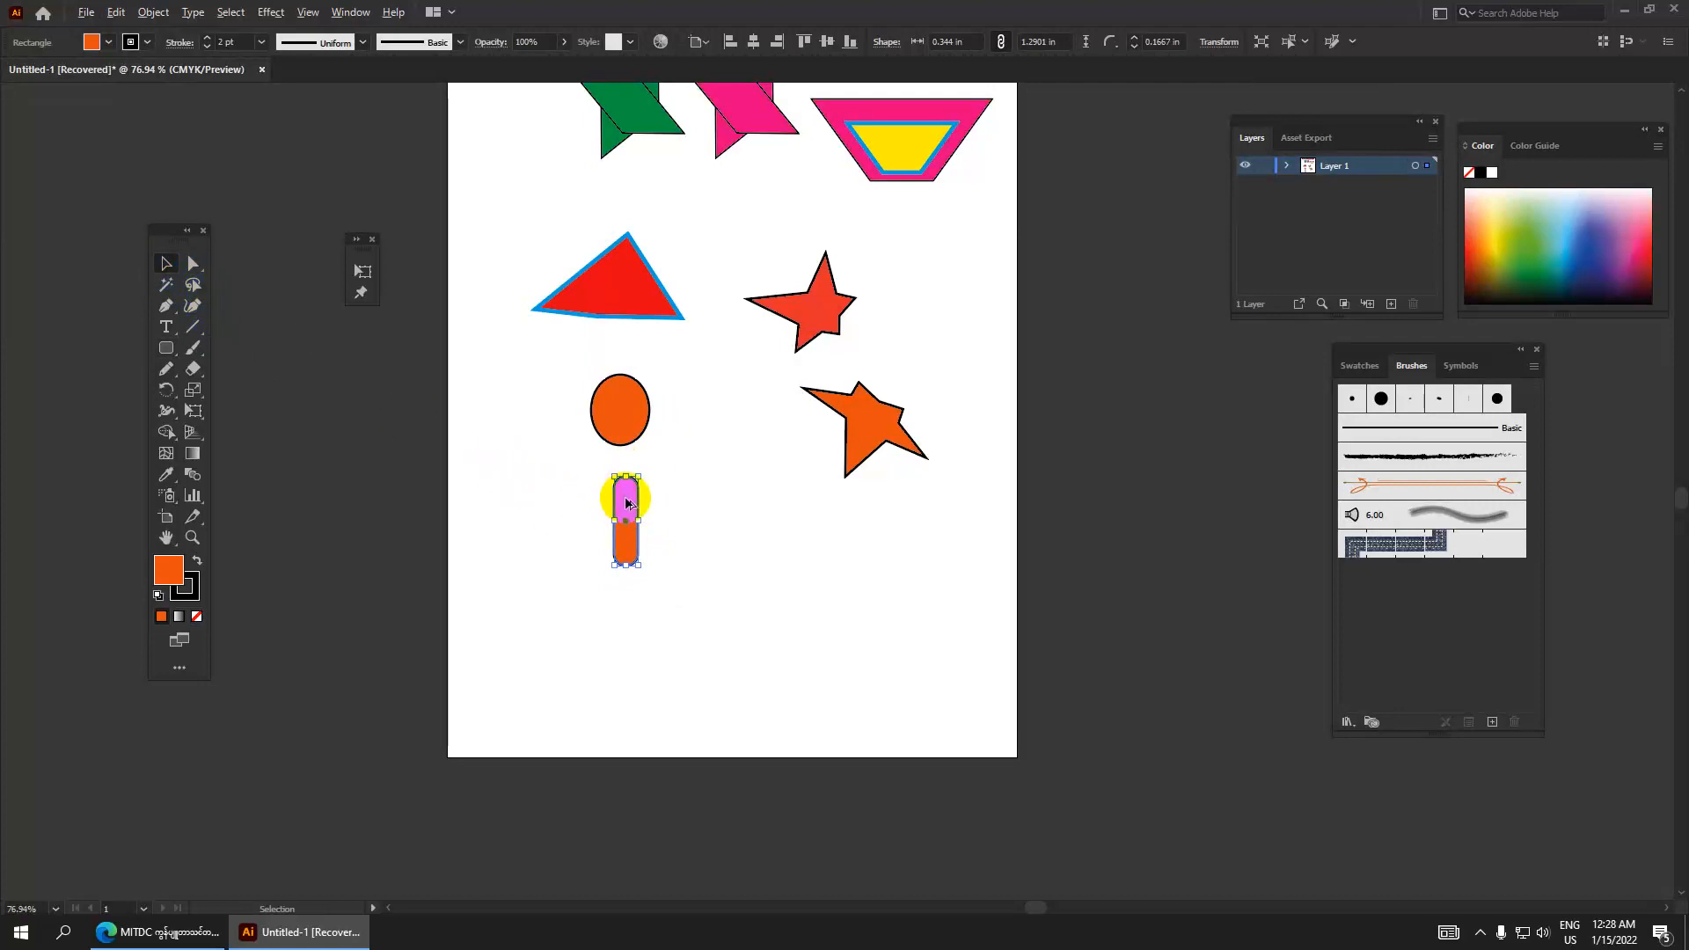
{"action": "left_click_drag", "start_coordinate": [627, 504], "coordinate": [671, 499]}
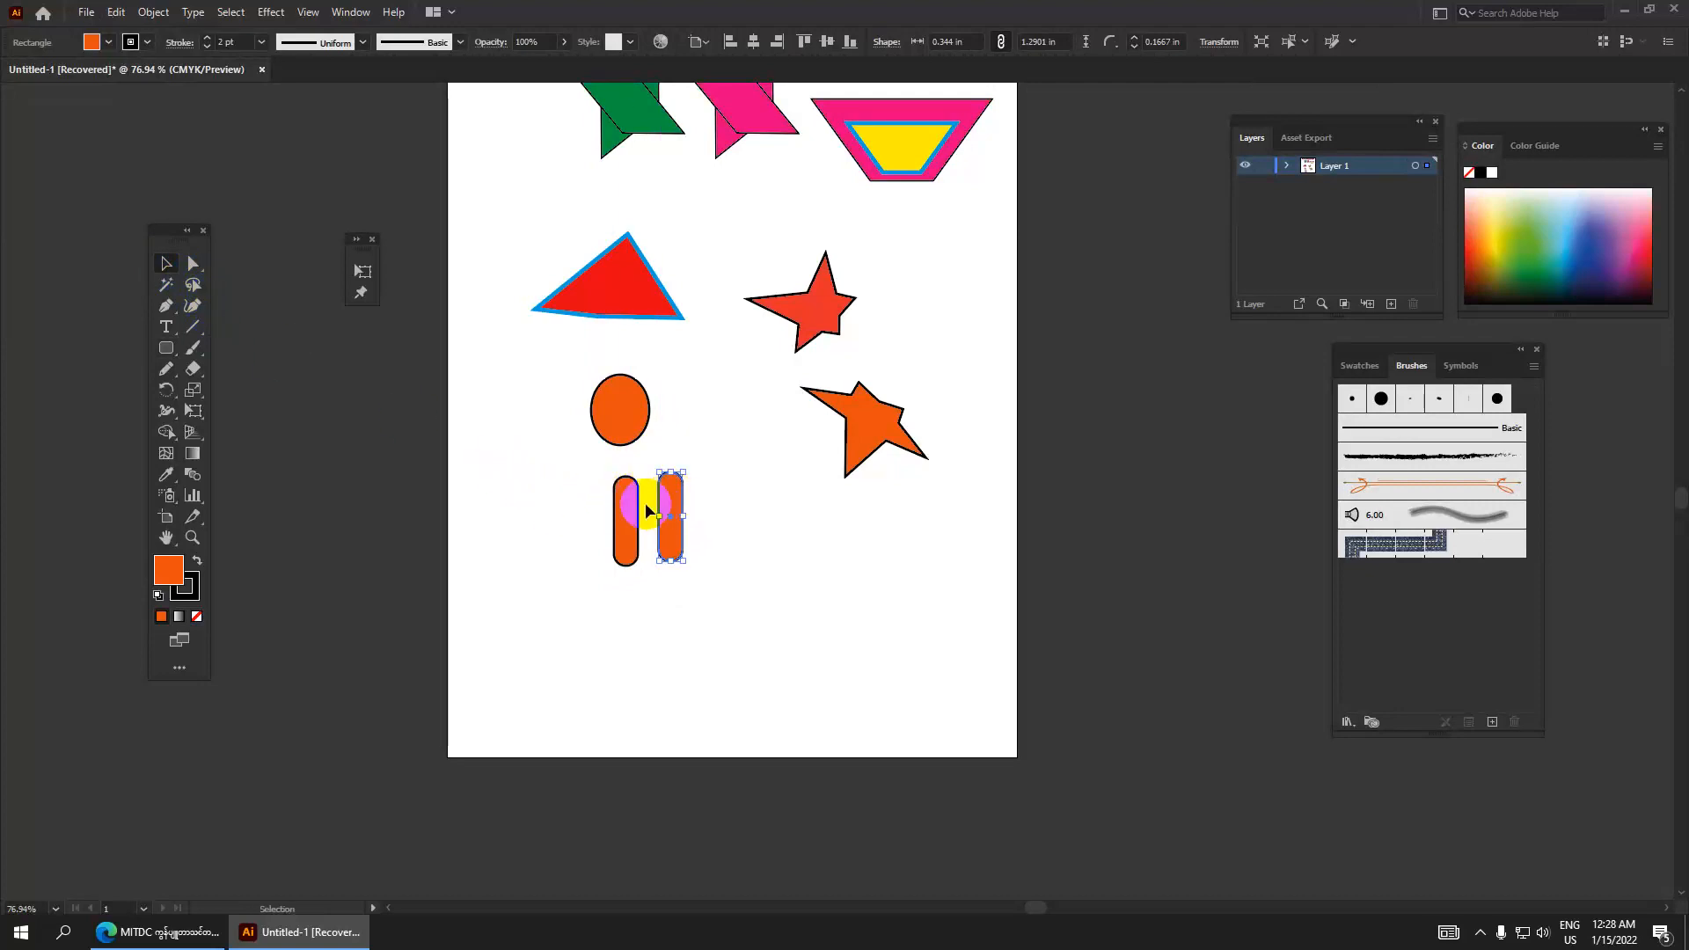
{"action": "mouse_move", "coordinate": [627, 532]}
{"action": "left_mouse_down"}
{"action": "mouse_move", "coordinate": [549, 531]}
{"action": "mouse_move", "coordinate": [622, 567]}
{"action": "mouse_move", "coordinate": [620, 624]}
{"action": "mouse_move", "coordinate": [638, 551]}
{"action": "mouse_move", "coordinate": [630, 564]}
{"action": "mouse_move", "coordinate": [621, 508]}
{"action": "left_mouse_up"}
{"action": "left_click", "coordinate": [624, 550]}
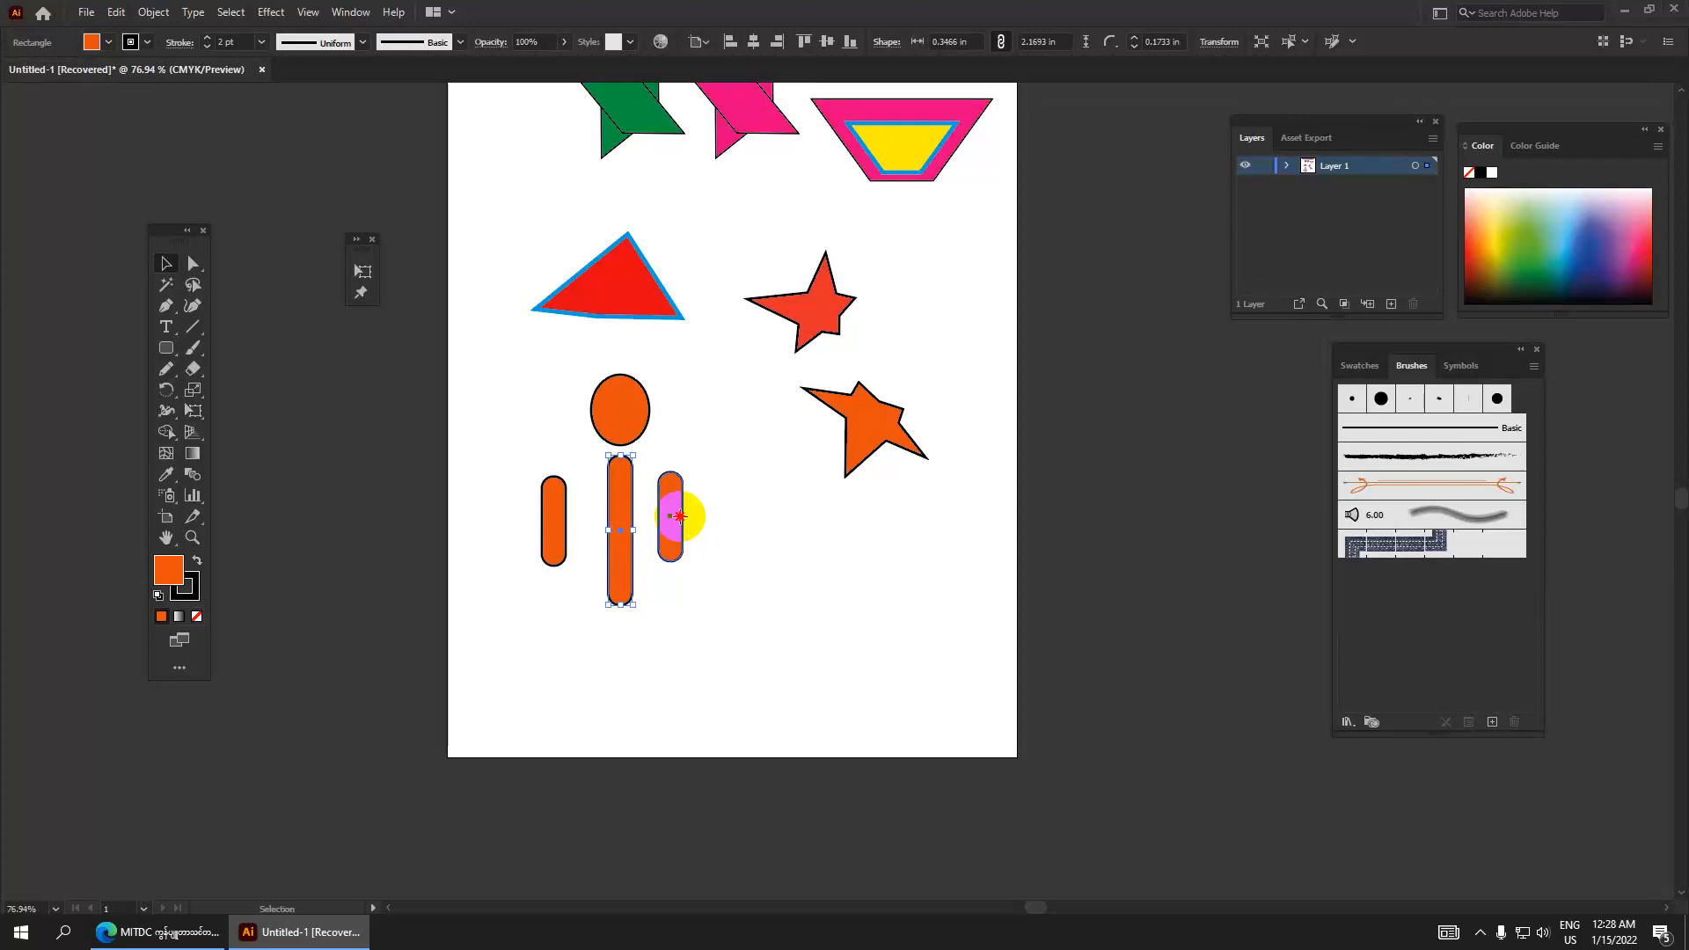
Shrink the right bar to about 0.27 by 1 in, tilt it beside the torso as an arm, and delete the left bar.
{"action": "left_click", "coordinate": [679, 516]}
{"action": "left_click_drag", "start_coordinate": [679, 558], "coordinate": [670, 522]}
{"action": "left_click", "coordinate": [560, 545]}
{"action": "key", "text": "Delete"}
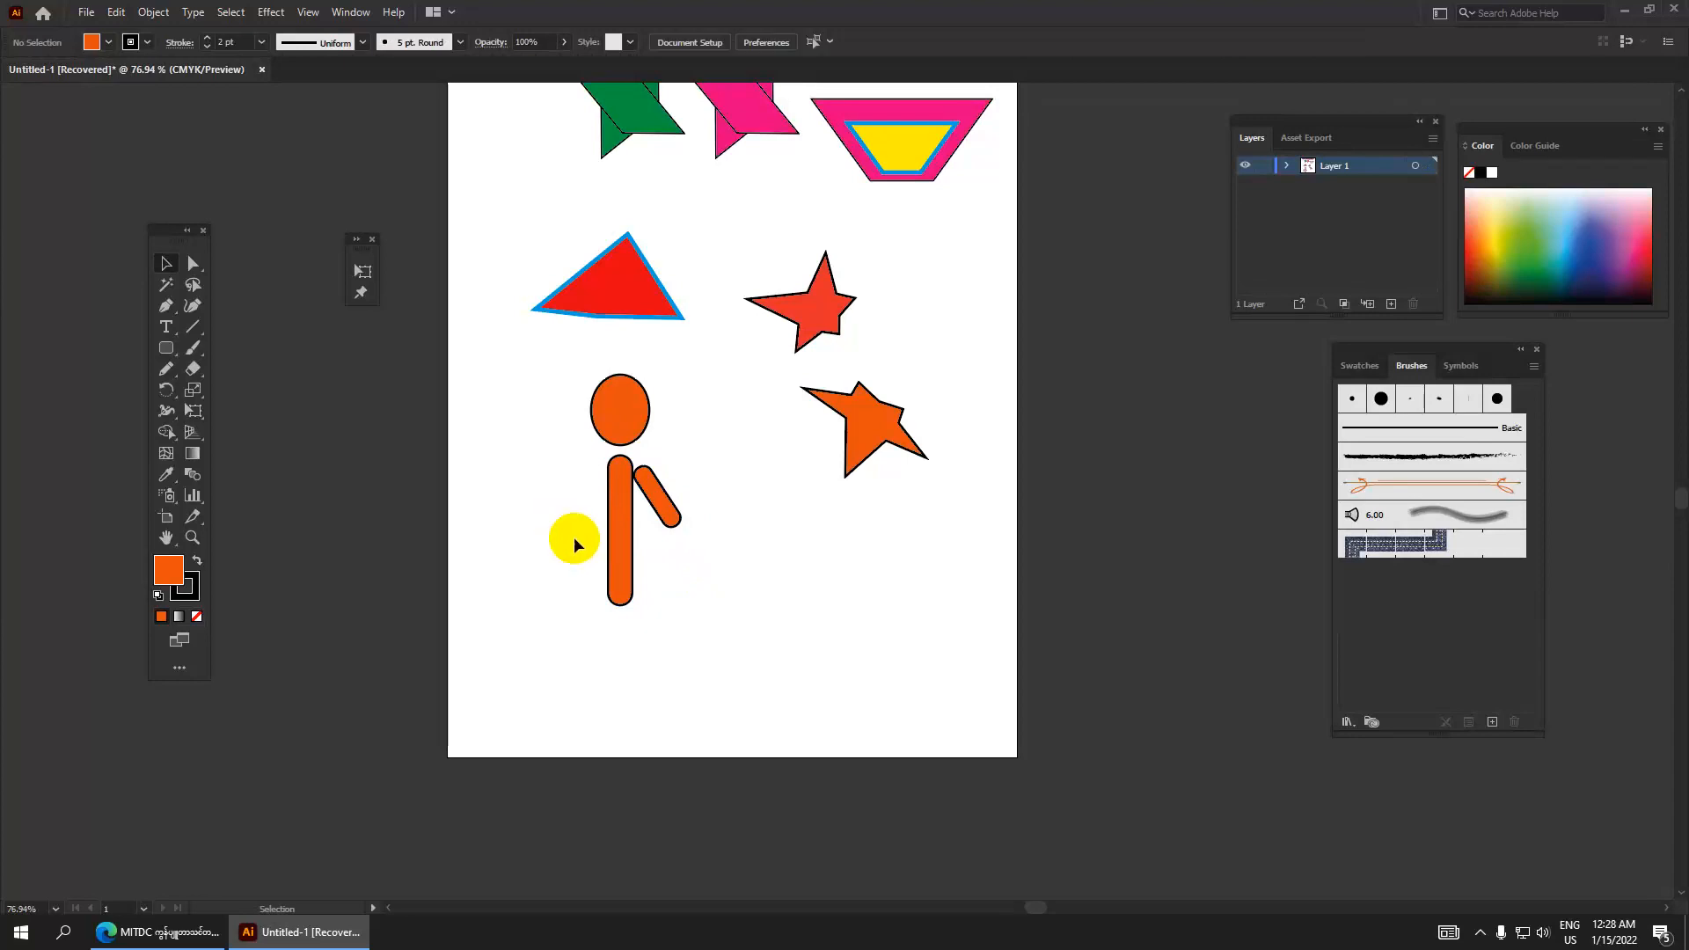
Tilt the right arm further outward and place a mirrored copy on the opposite side of the torso.
{"action": "left_click", "coordinate": [663, 503]}
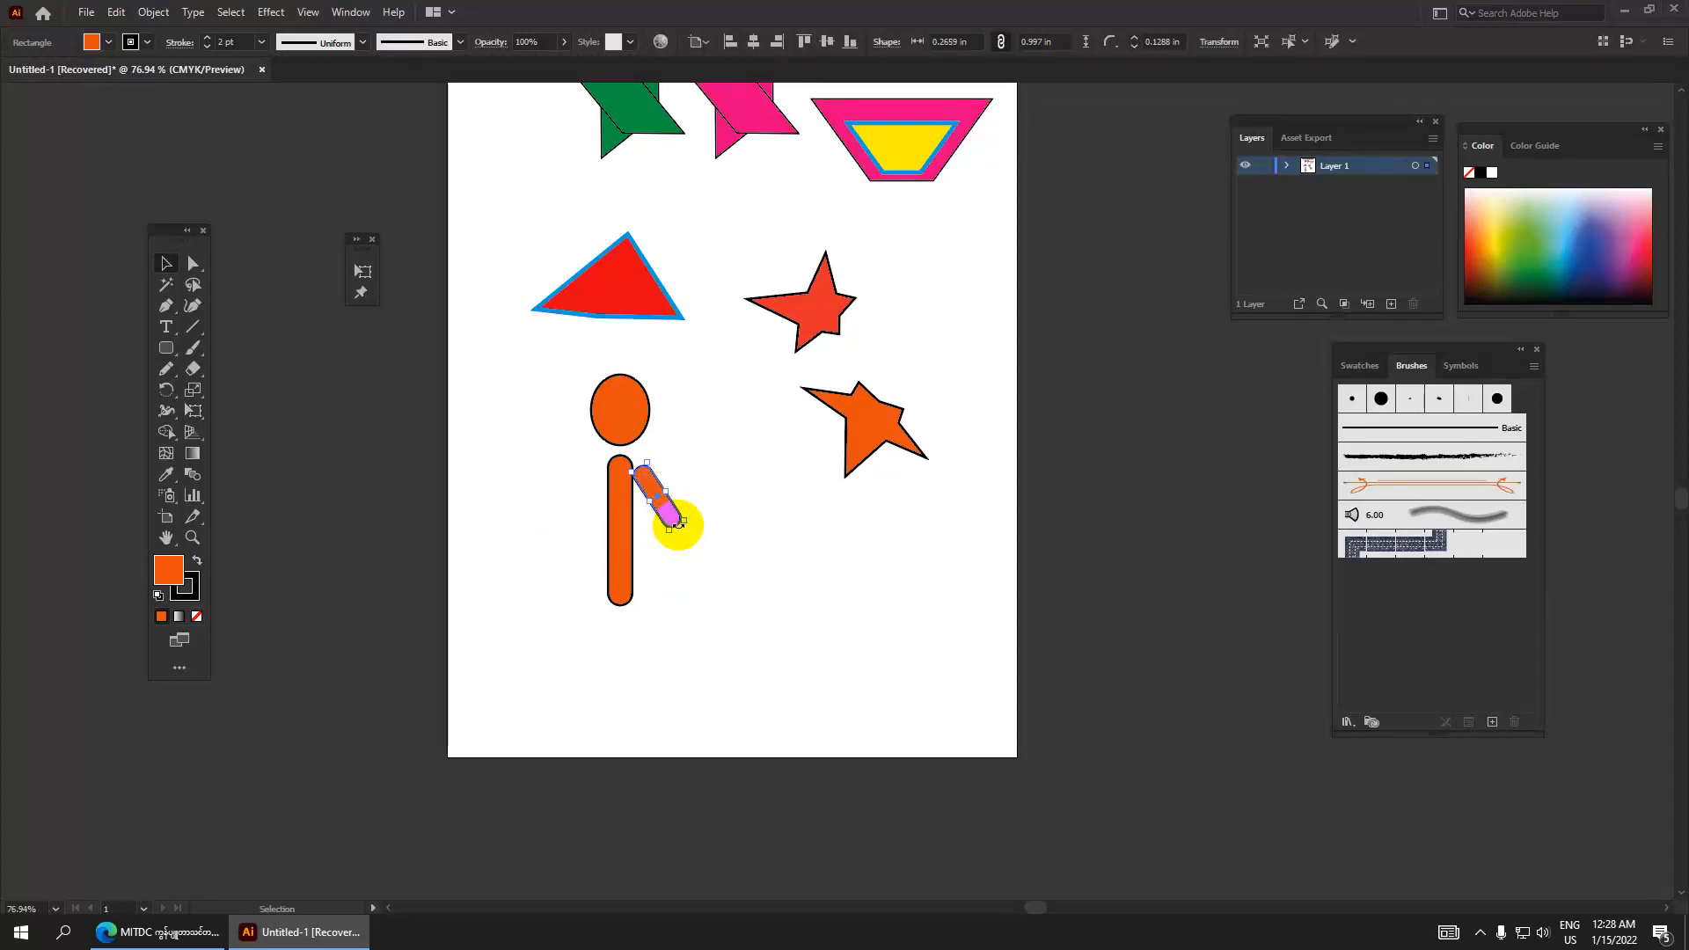
{"action": "scroll", "coordinate": [674, 530], "scroll_direction": "up", "scroll_amount": 1}
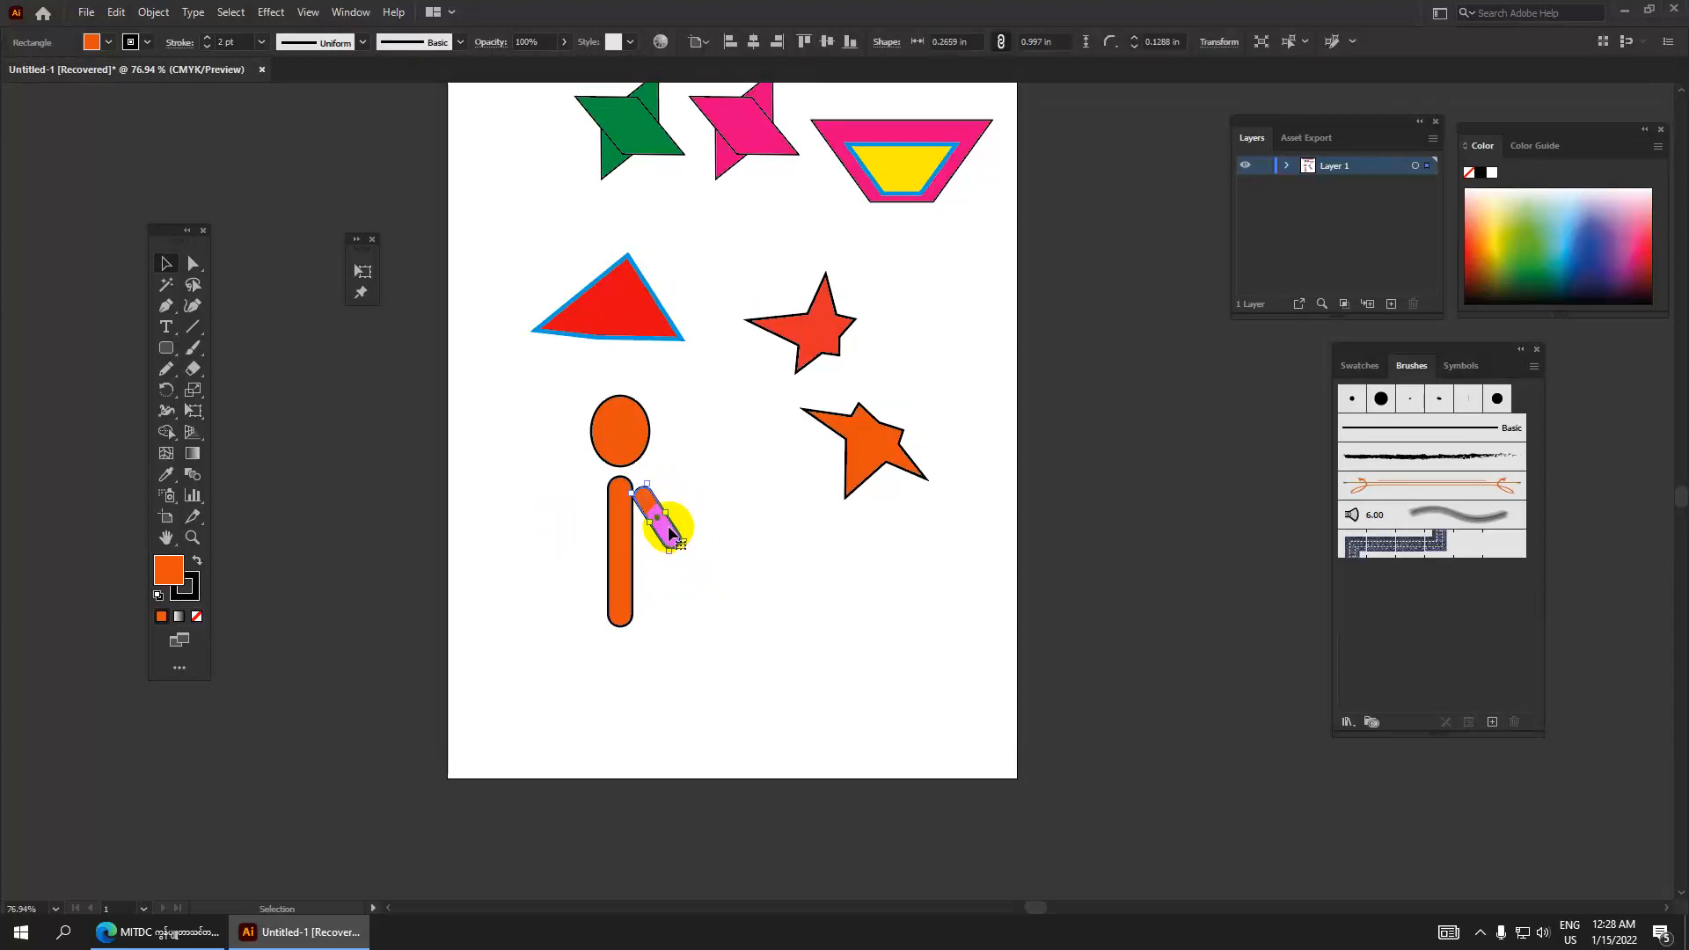
{"action": "scroll", "coordinate": [669, 519], "scroll_direction": "down", "scroll_amount": 3}
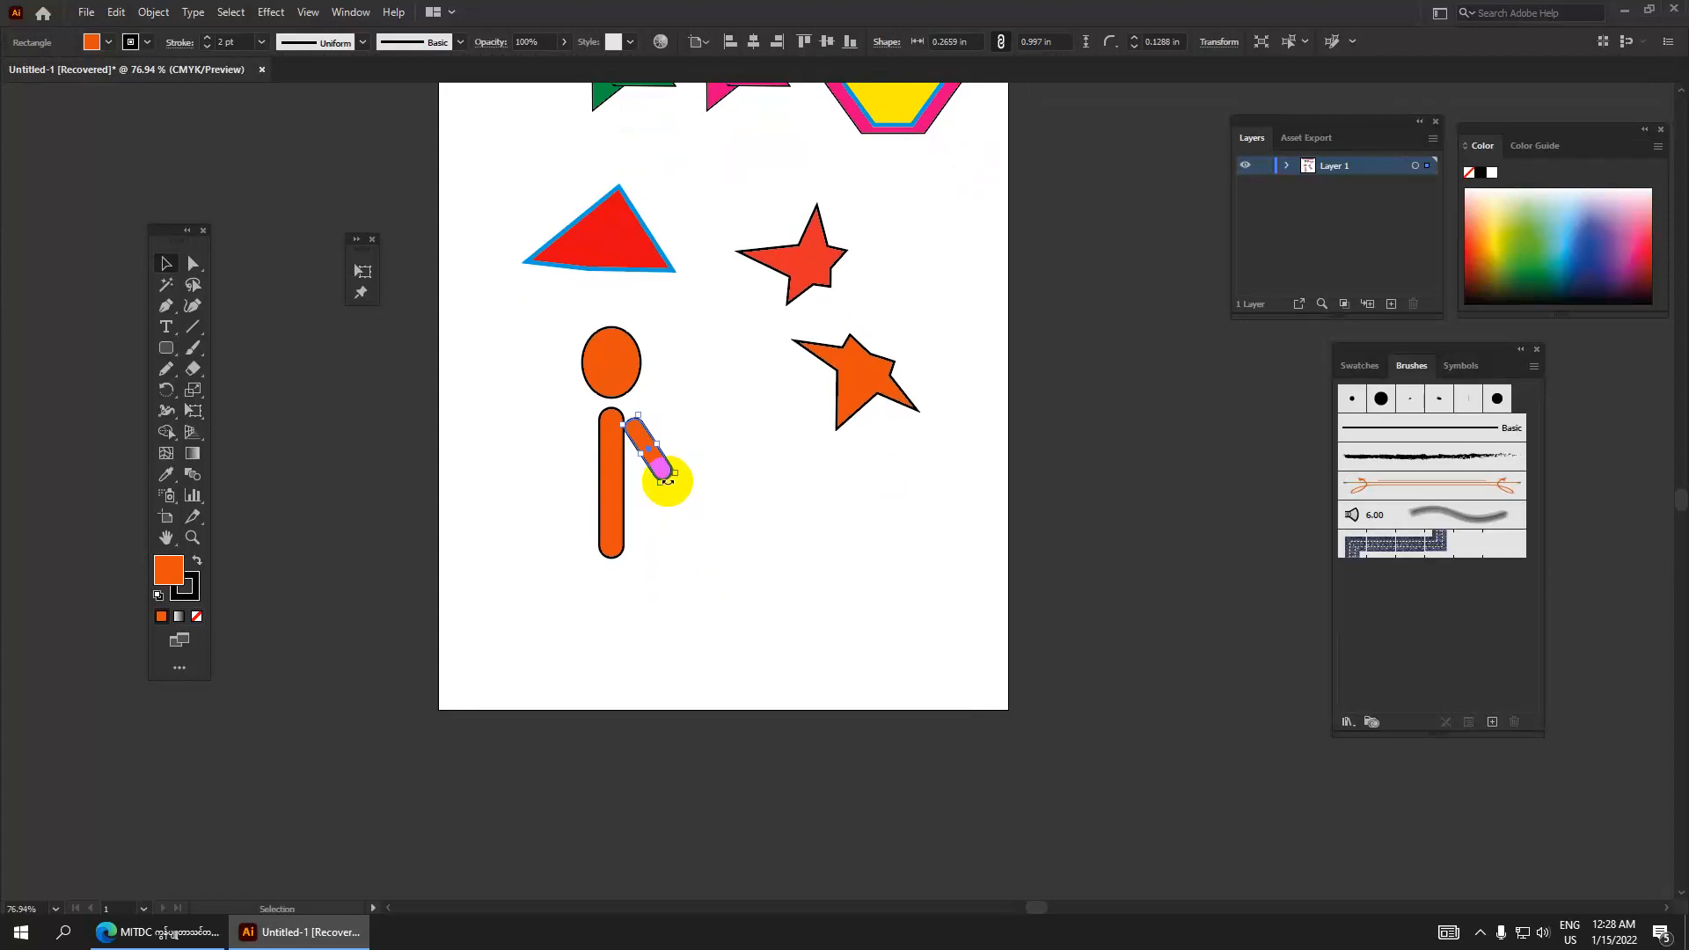
{"action": "key", "text": "a"}
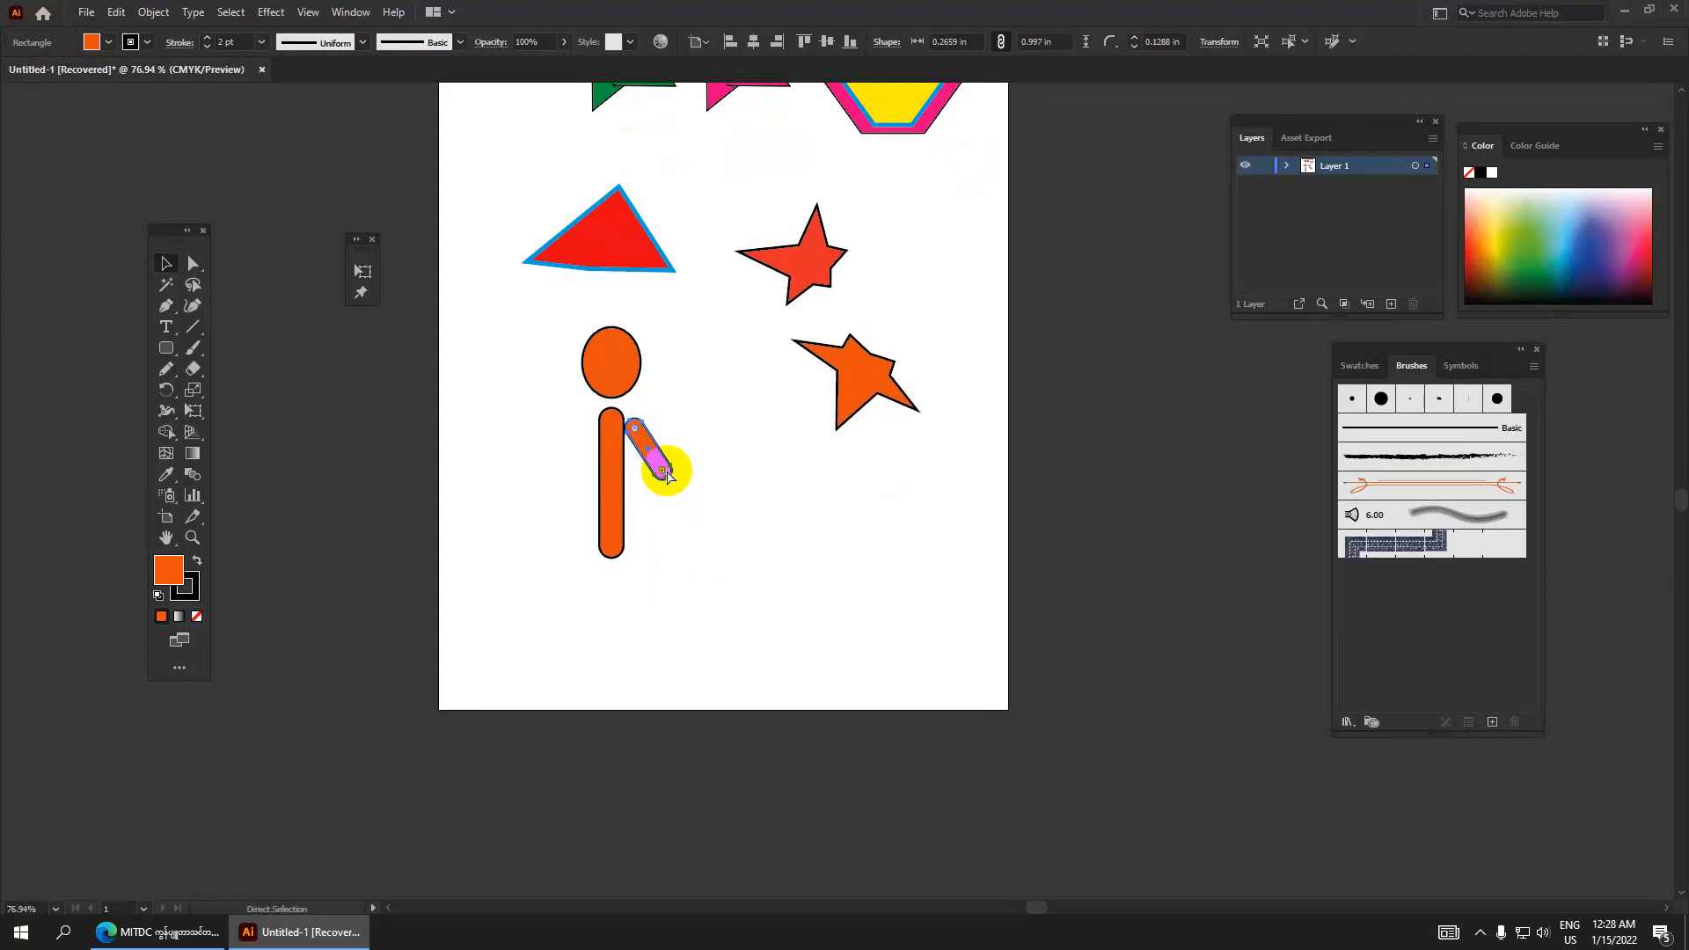
{"action": "key", "text": "ctrl+1"}
{"action": "key", "text": "ctrl+minus"}
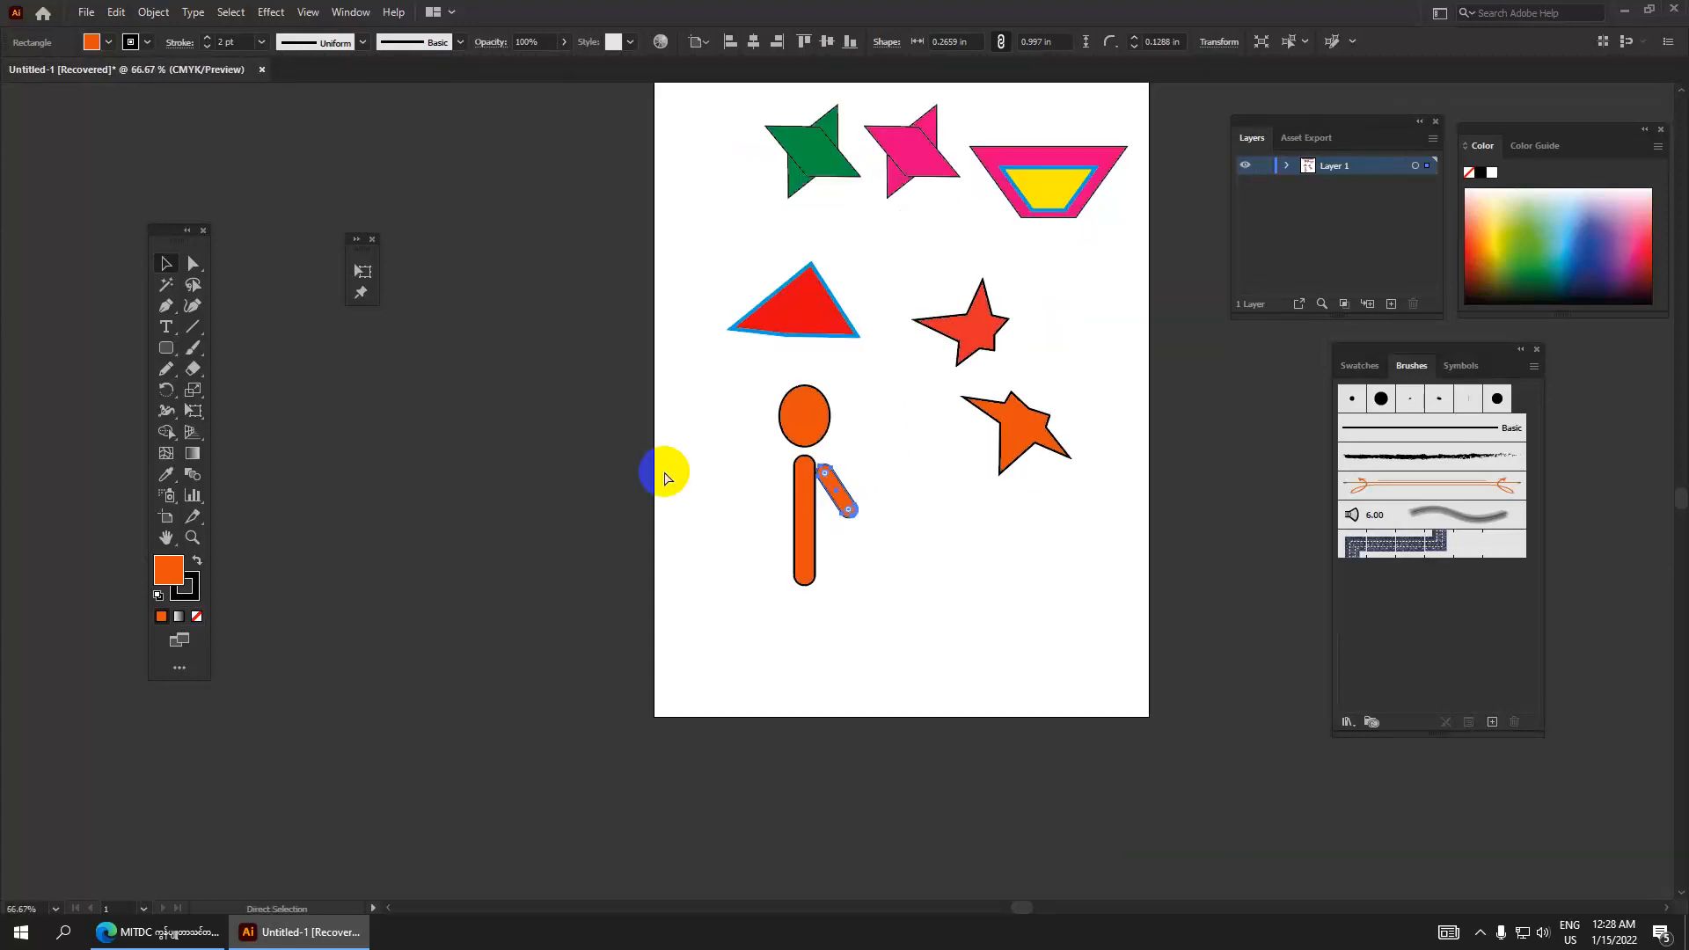
{"action": "key", "text": "v"}
{"action": "key", "text": "a"}
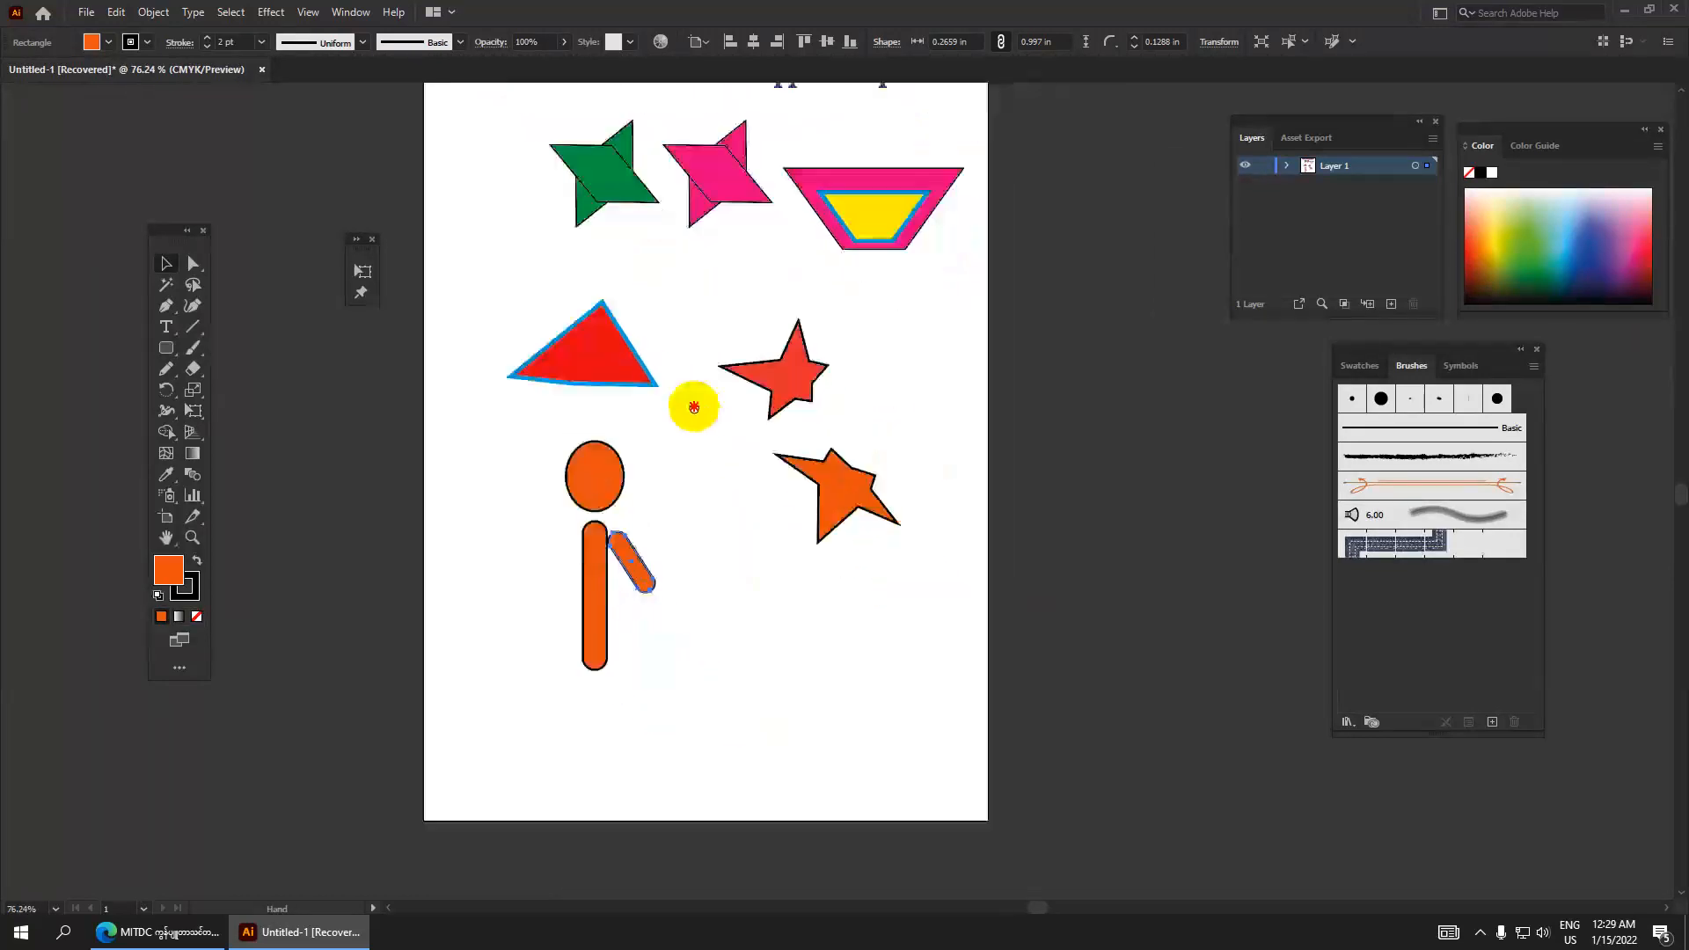
{"action": "left_click_drag", "start_coordinate": [691, 404], "coordinate": [702, 380]}
{"action": "left_click_drag", "start_coordinate": [700, 527], "coordinate": [583, 411]}
Nudge the left arm leftward and down until it lines up with the right arm.
{"action": "key", "text": "Left"}
{"action": "key", "text": "Left"}
{"action": "key", "text": "Left"}
{"action": "key", "text": "Left"}
{"action": "key", "text": "Left"}
{"action": "key", "text": "Left"}
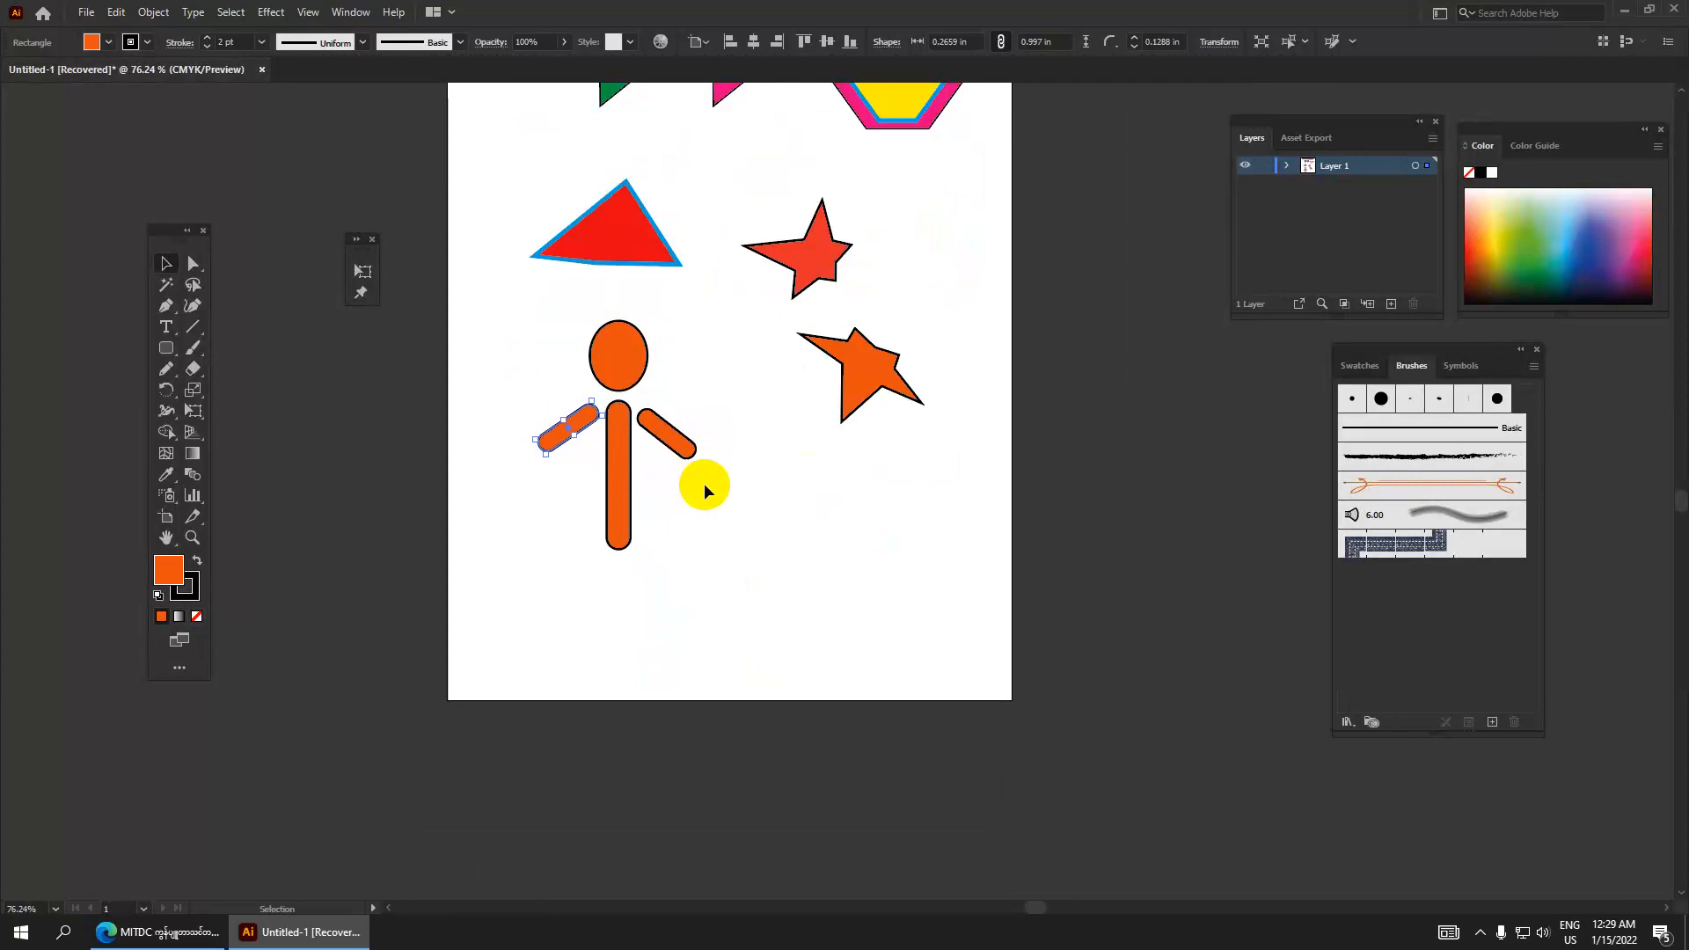
{"action": "key", "text": "Down"}
{"action": "key", "text": "Down"}
{"action": "key", "text": "Down"}
{"action": "key", "text": "Down"}
{"action": "key", "text": "Down"}
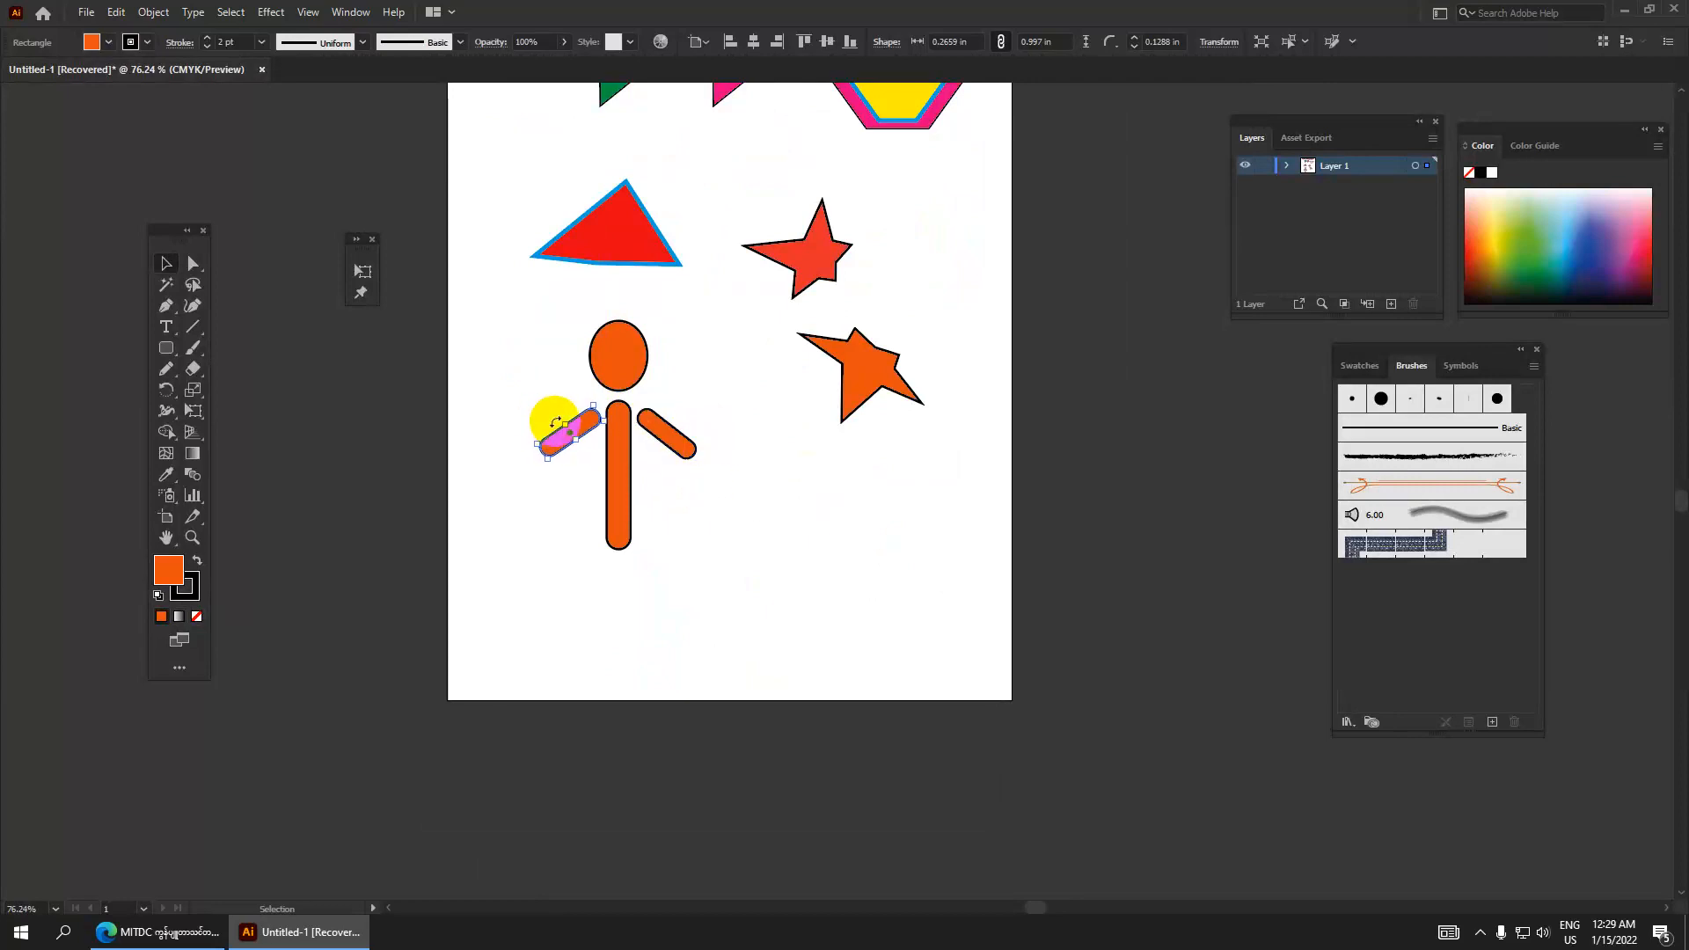
Duplicate both arms straight down to the base of the torso as legs.
{"action": "left_click", "coordinate": [675, 439], "text": "shift"}
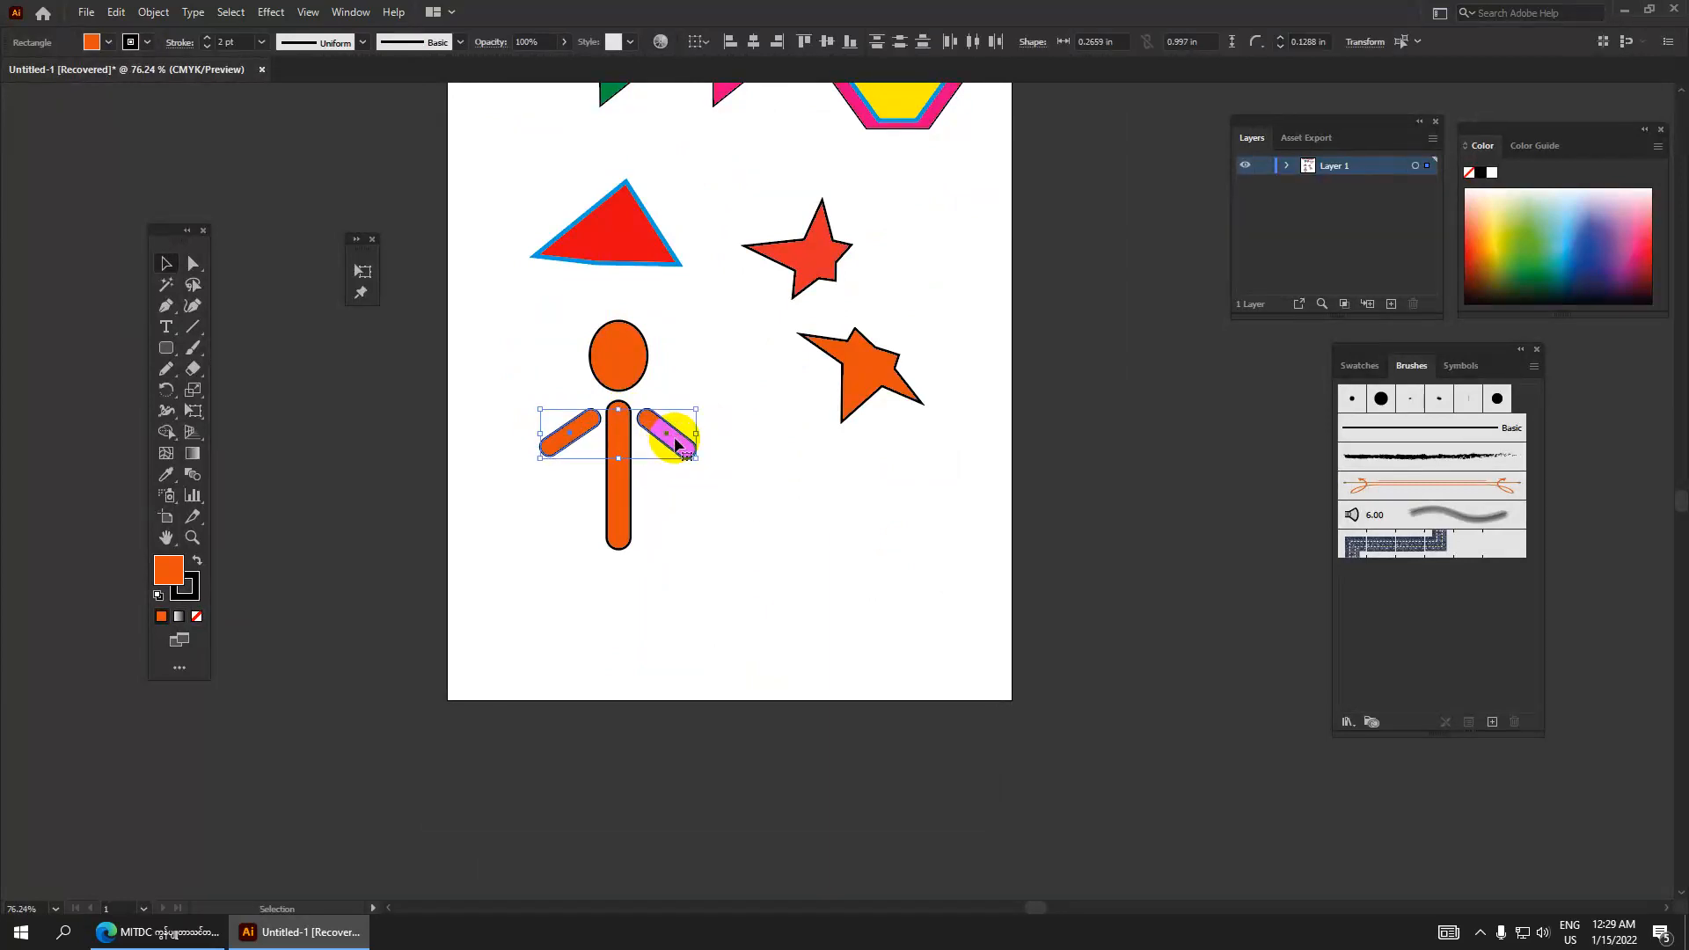
{"action": "left_click_drag", "start_coordinate": [675, 444], "coordinate": [670, 574]}
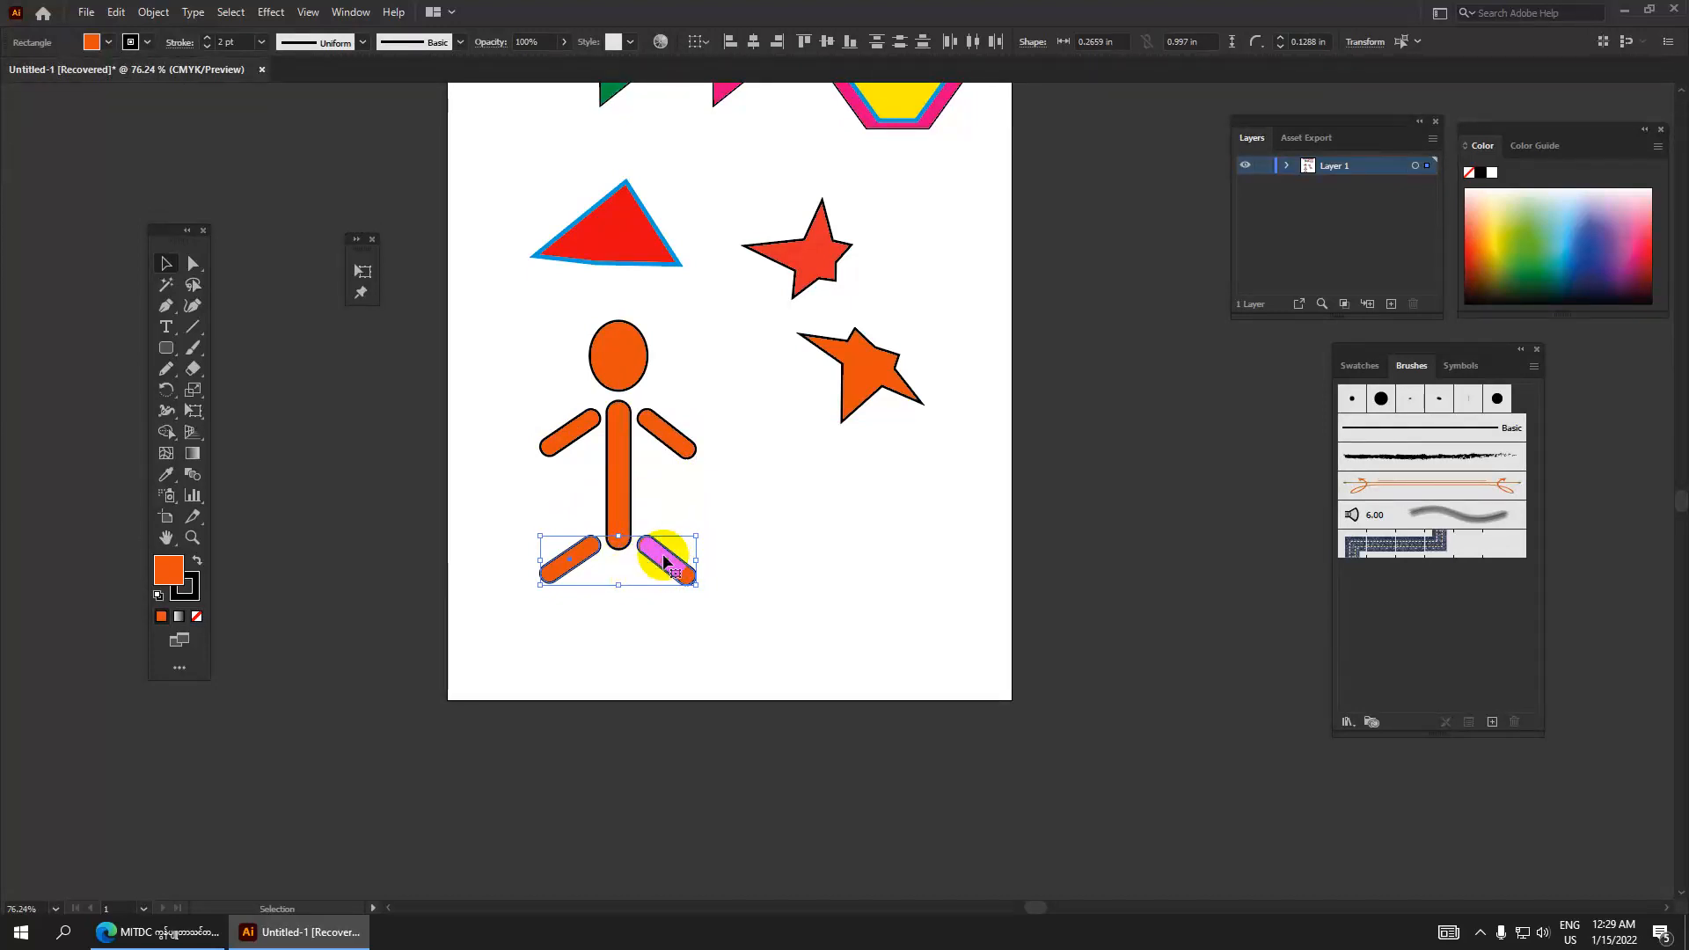
{"action": "left_click", "coordinate": [666, 563]}
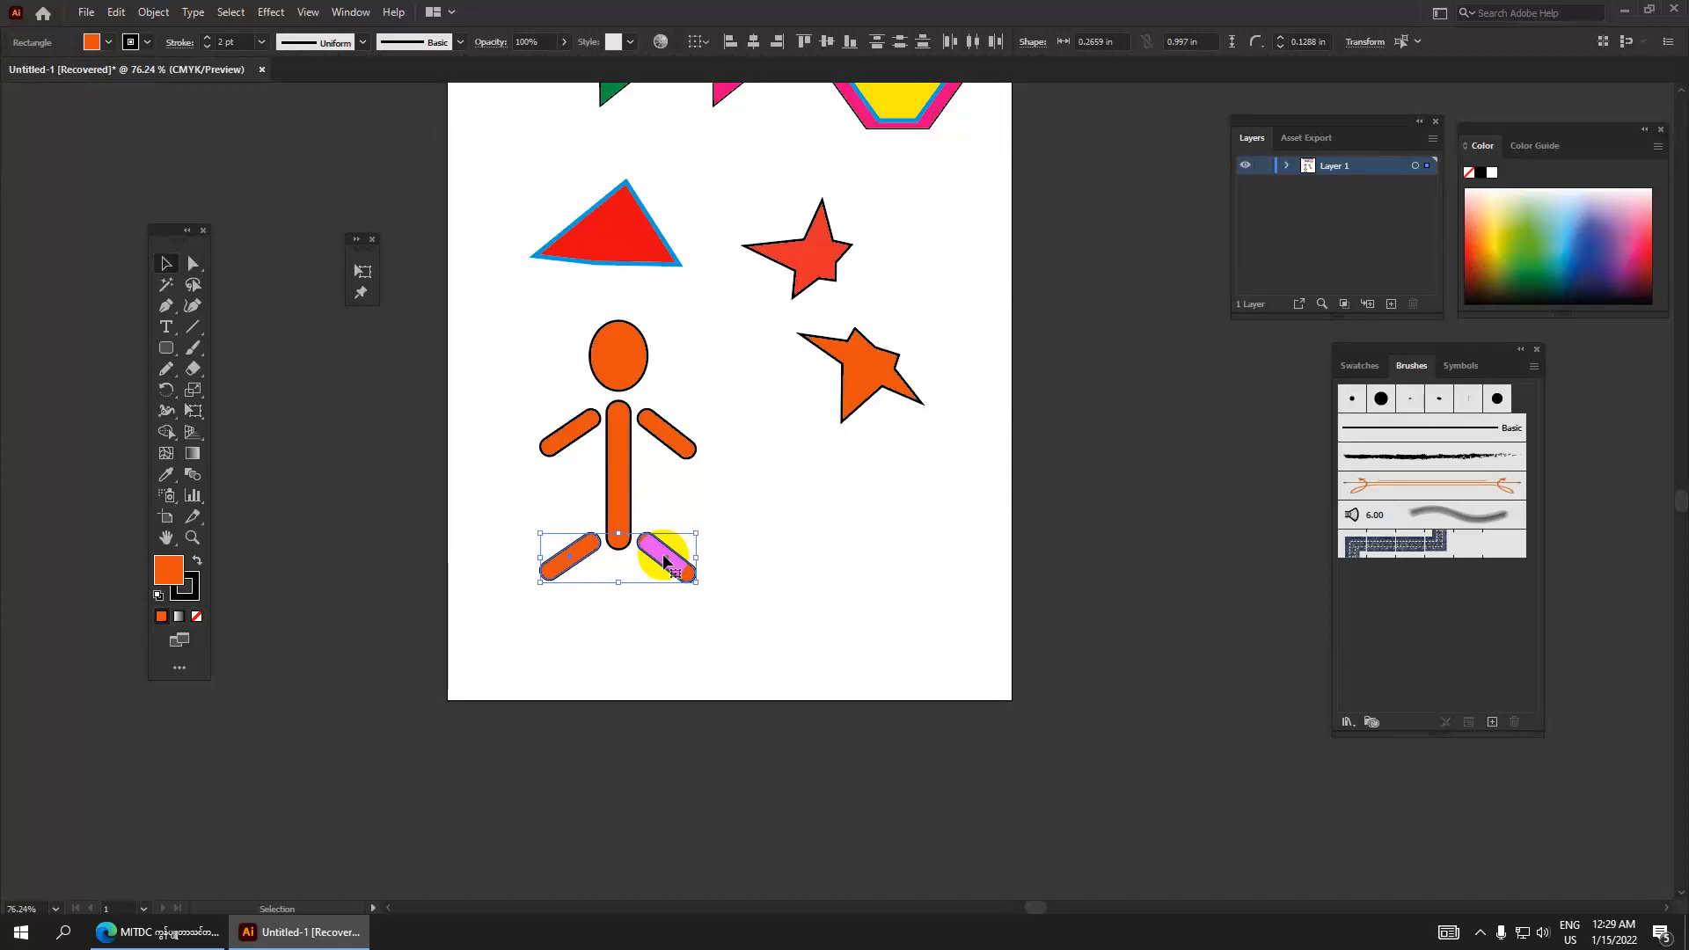
{"action": "left_click", "coordinate": [782, 602]}
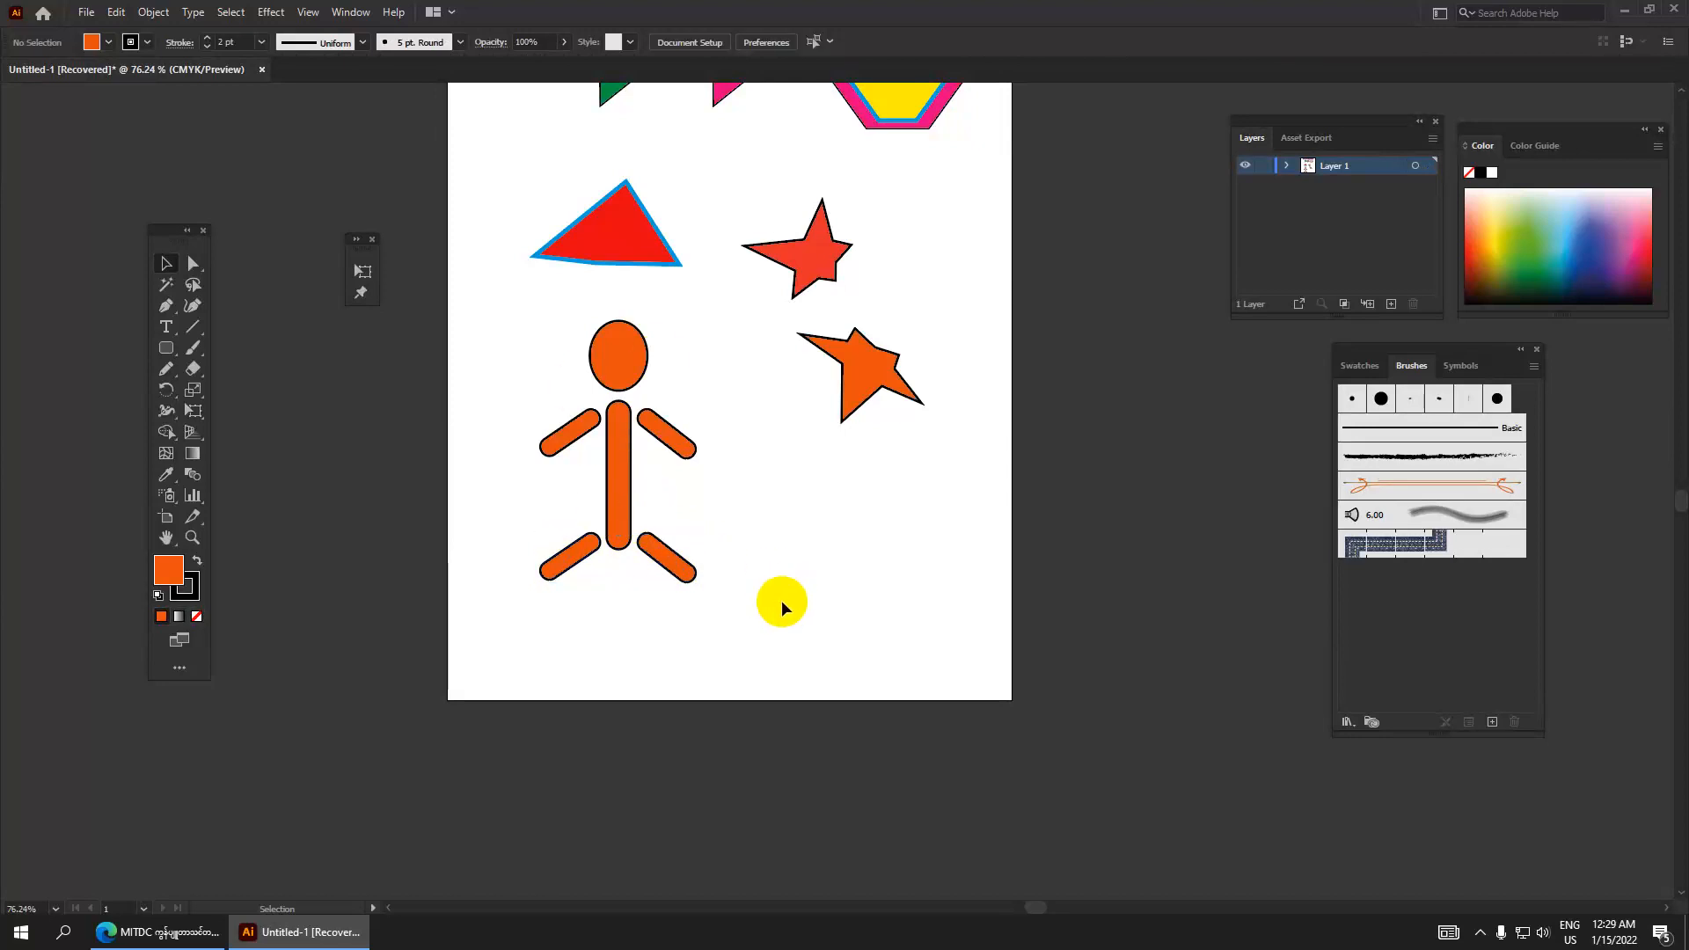
Select the whole orange figure and start Puppet Warp on it, adding a pin near the right arm's outer end.
{"action": "left_click_drag", "start_coordinate": [712, 647], "coordinate": [500, 325]}
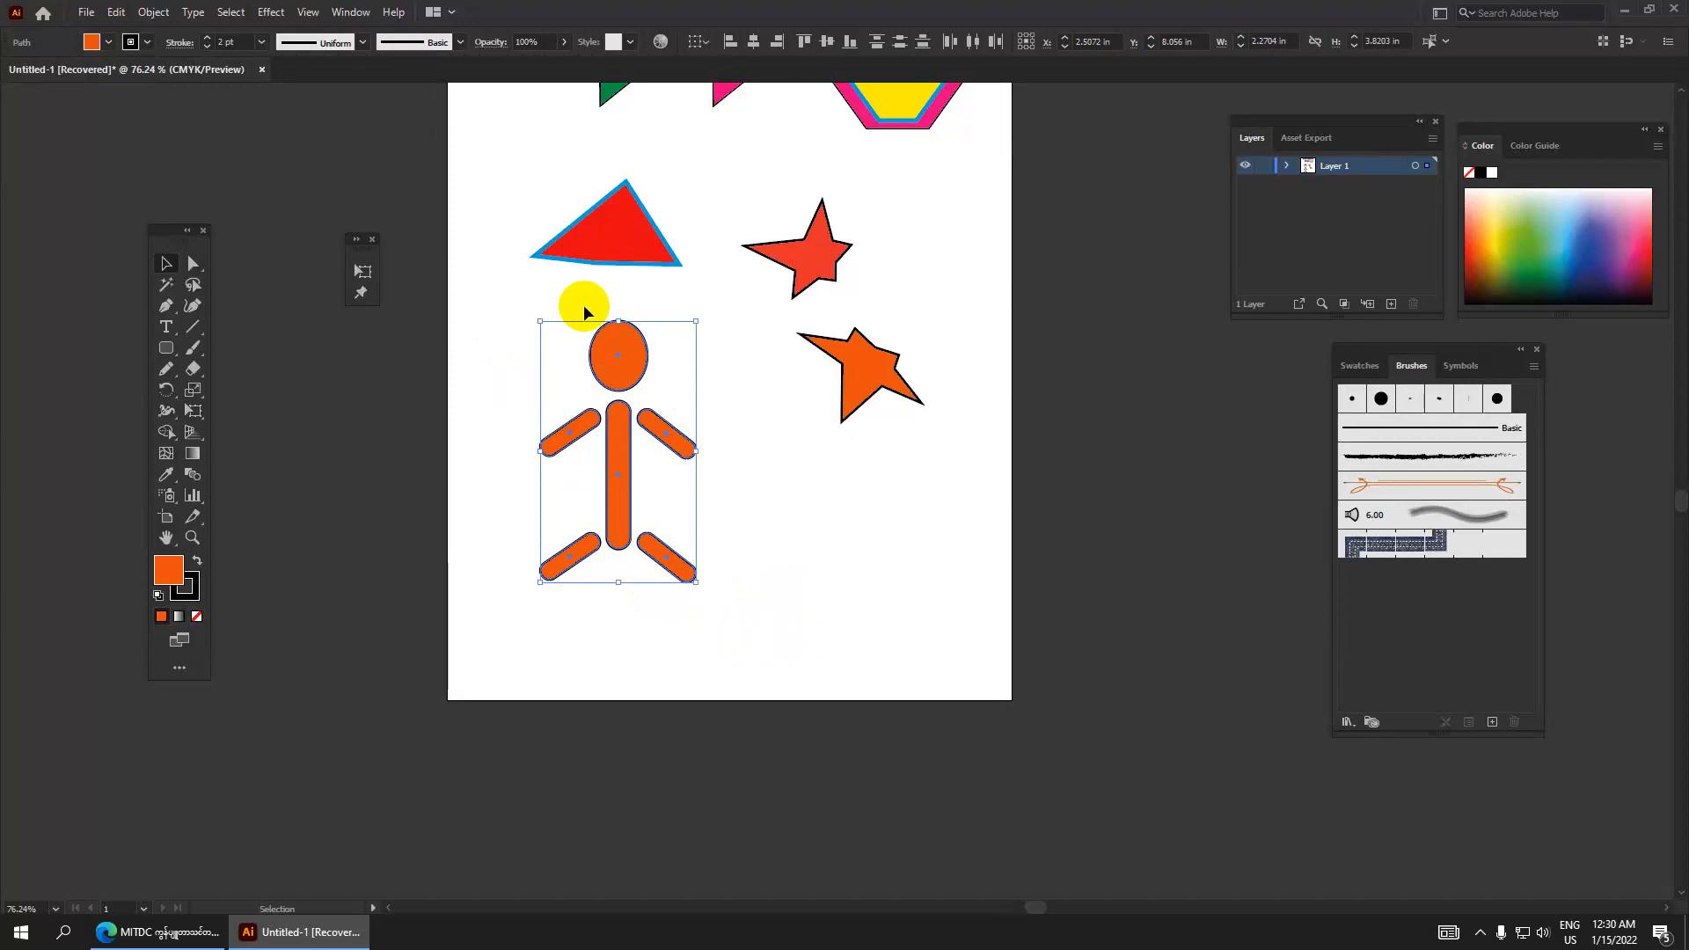
{"action": "scroll", "coordinate": [752, 239], "scroll_direction": "up", "scroll_amount": 2}
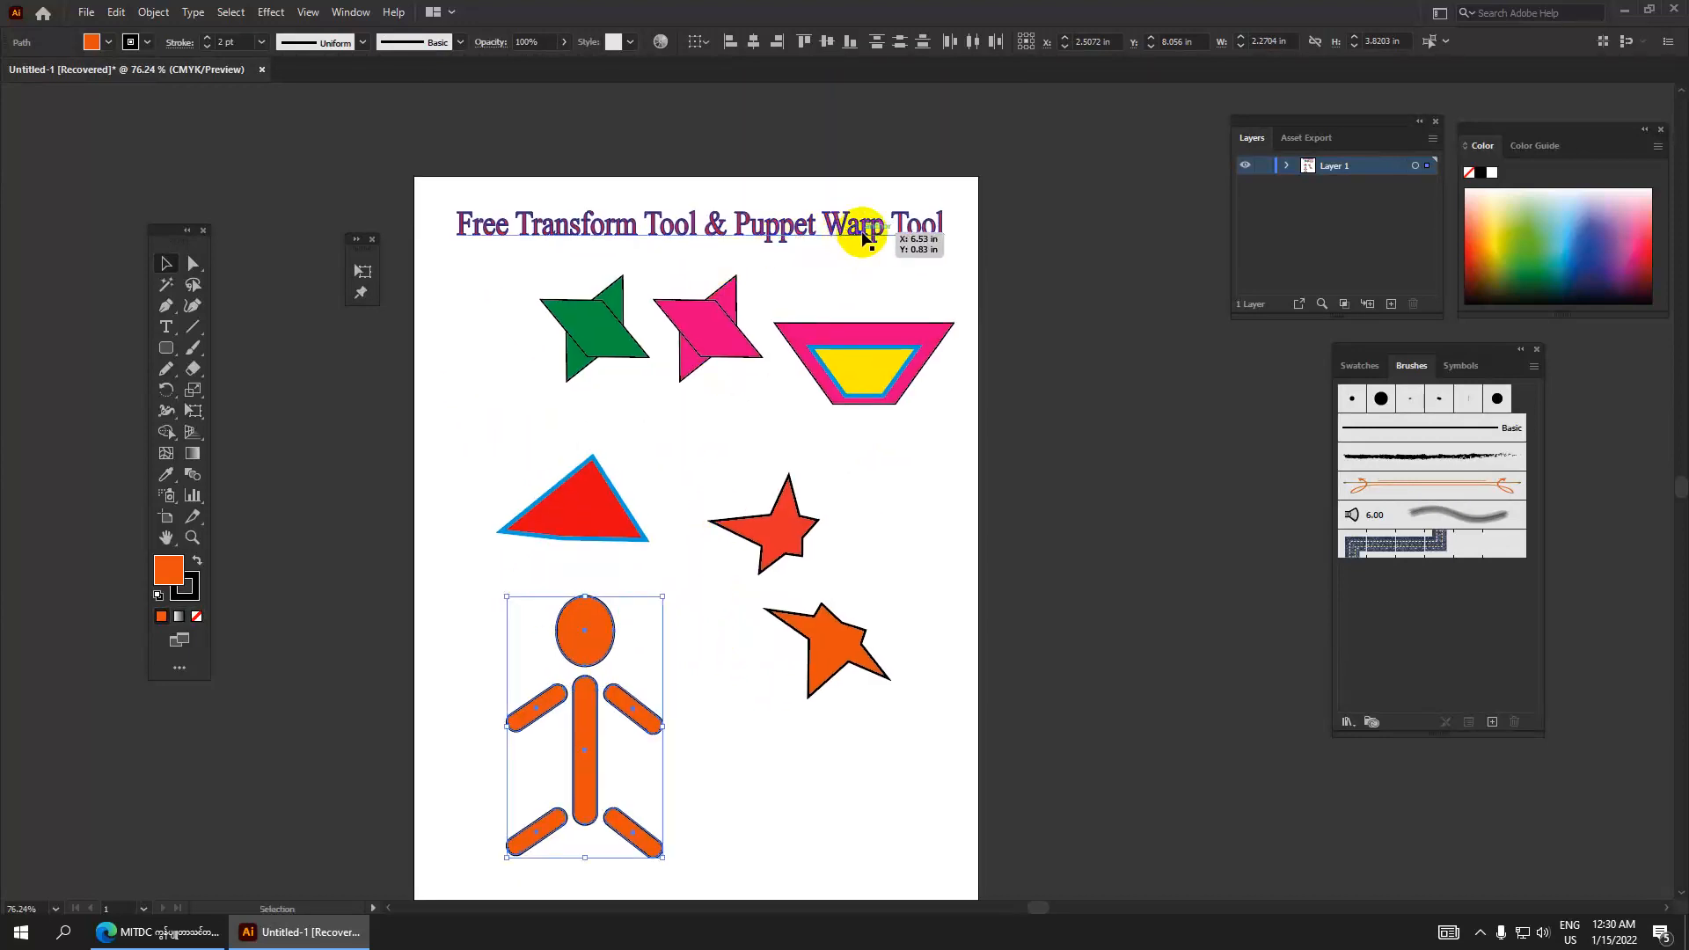
{"action": "scroll", "coordinate": [845, 290], "scroll_direction": "down", "scroll_amount": 2}
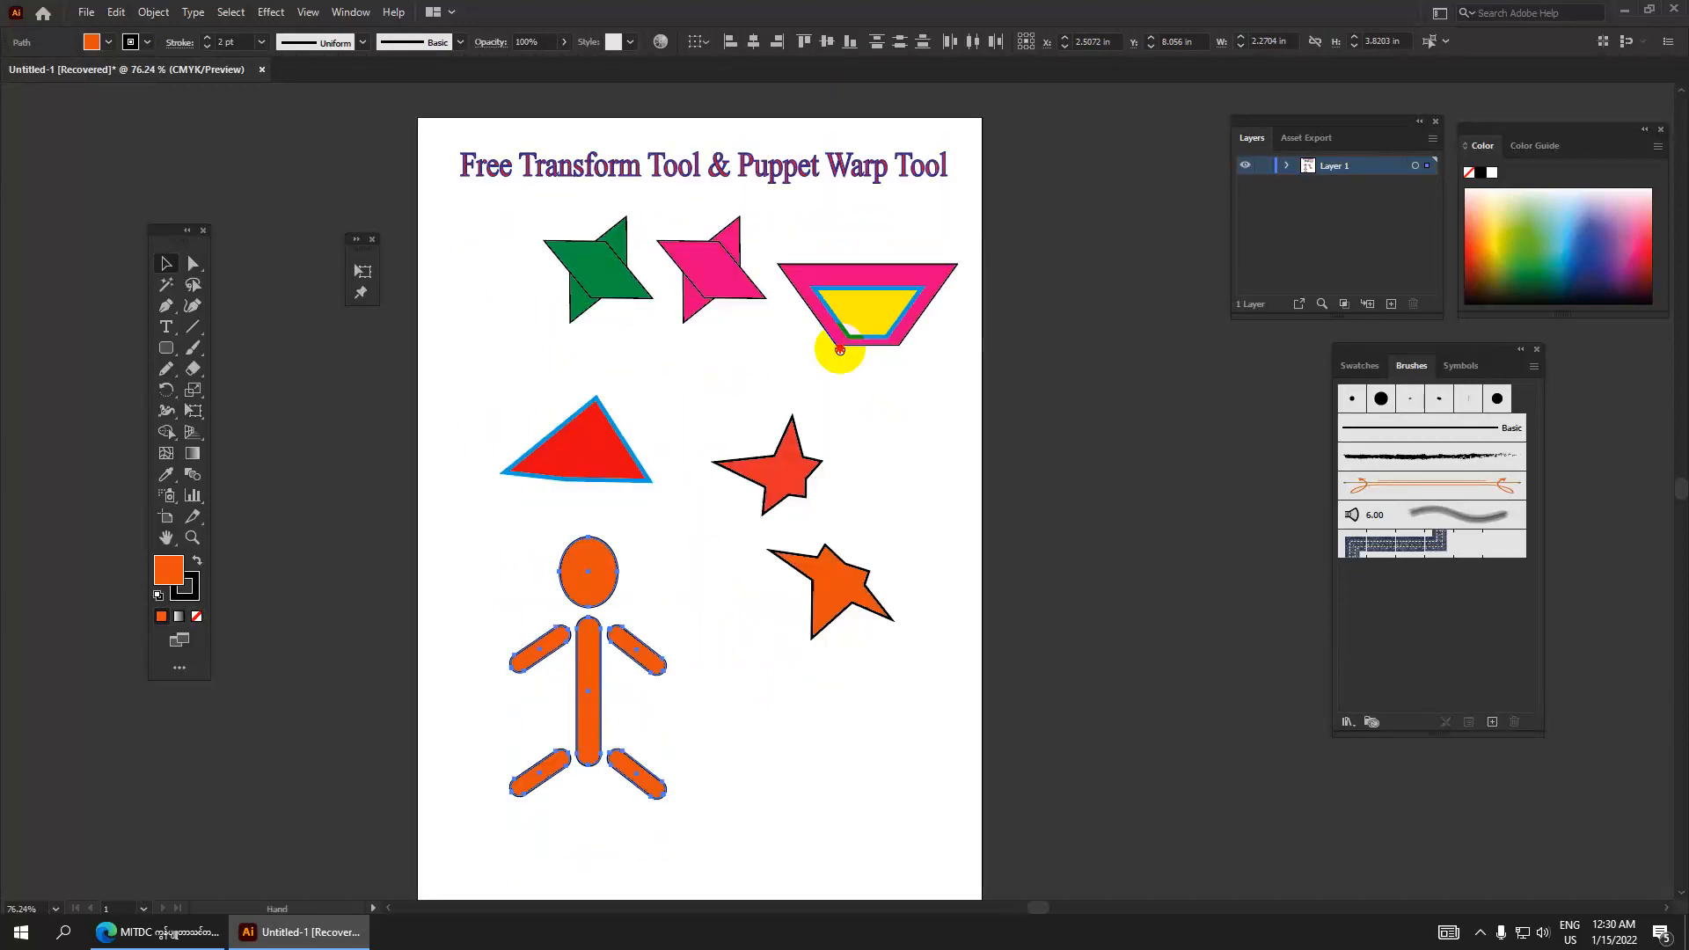
{"action": "left_click", "coordinate": [362, 294]}
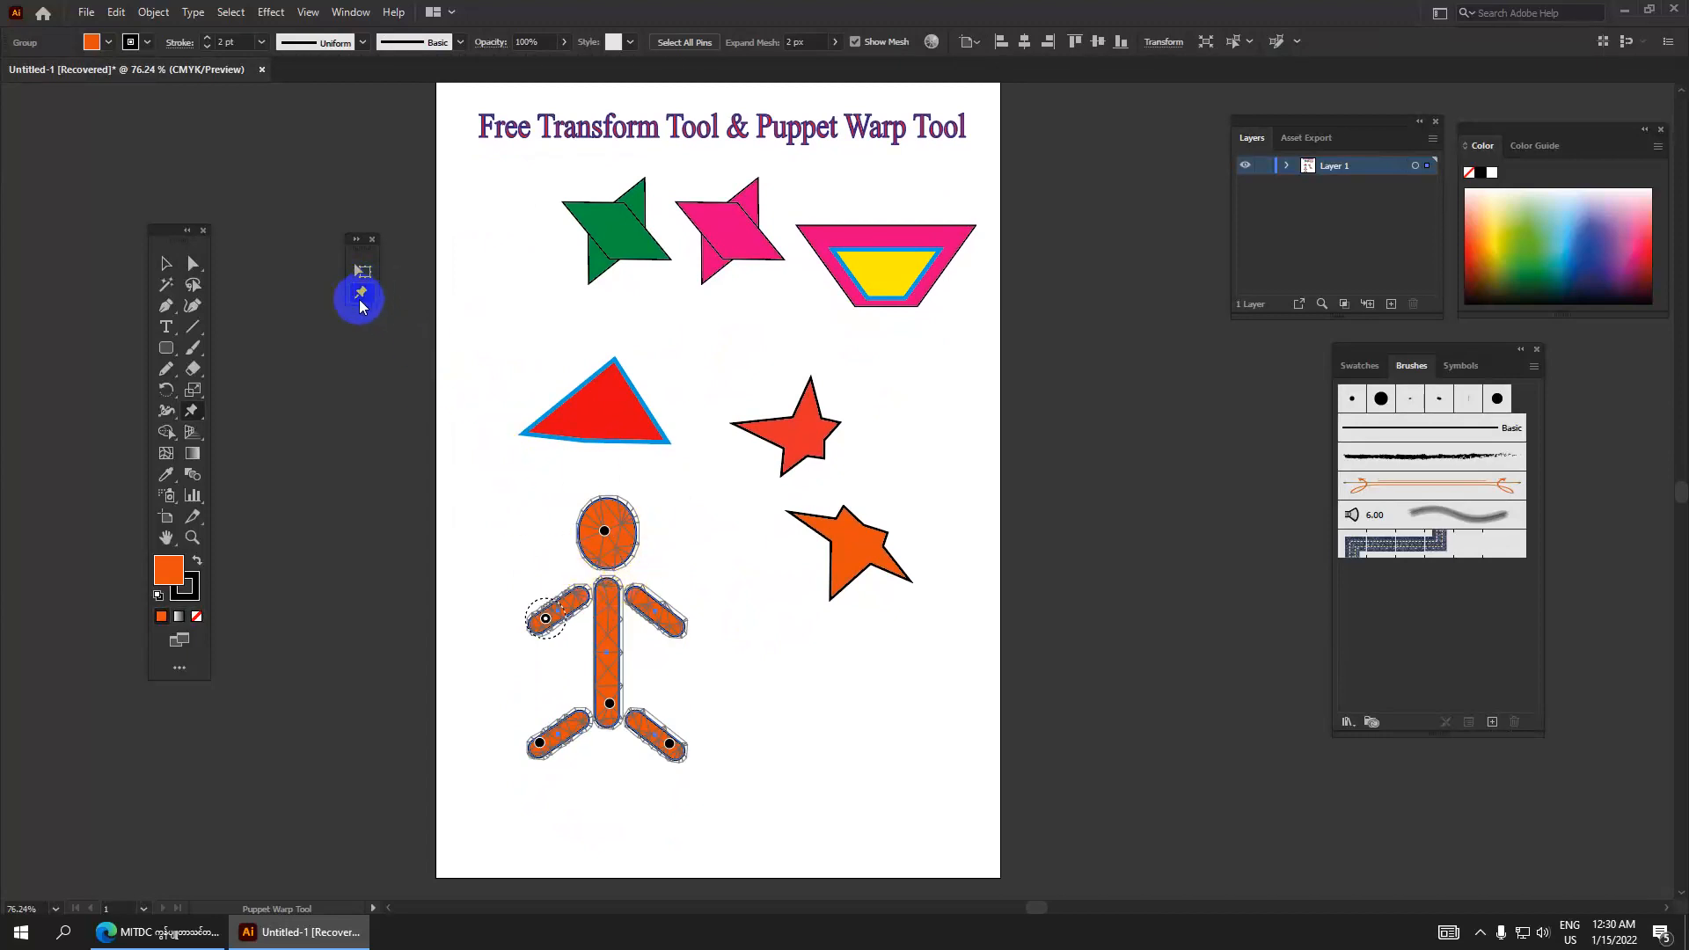
{"action": "scroll", "coordinate": [616, 563], "scroll_direction": "down", "scroll_amount": 2}
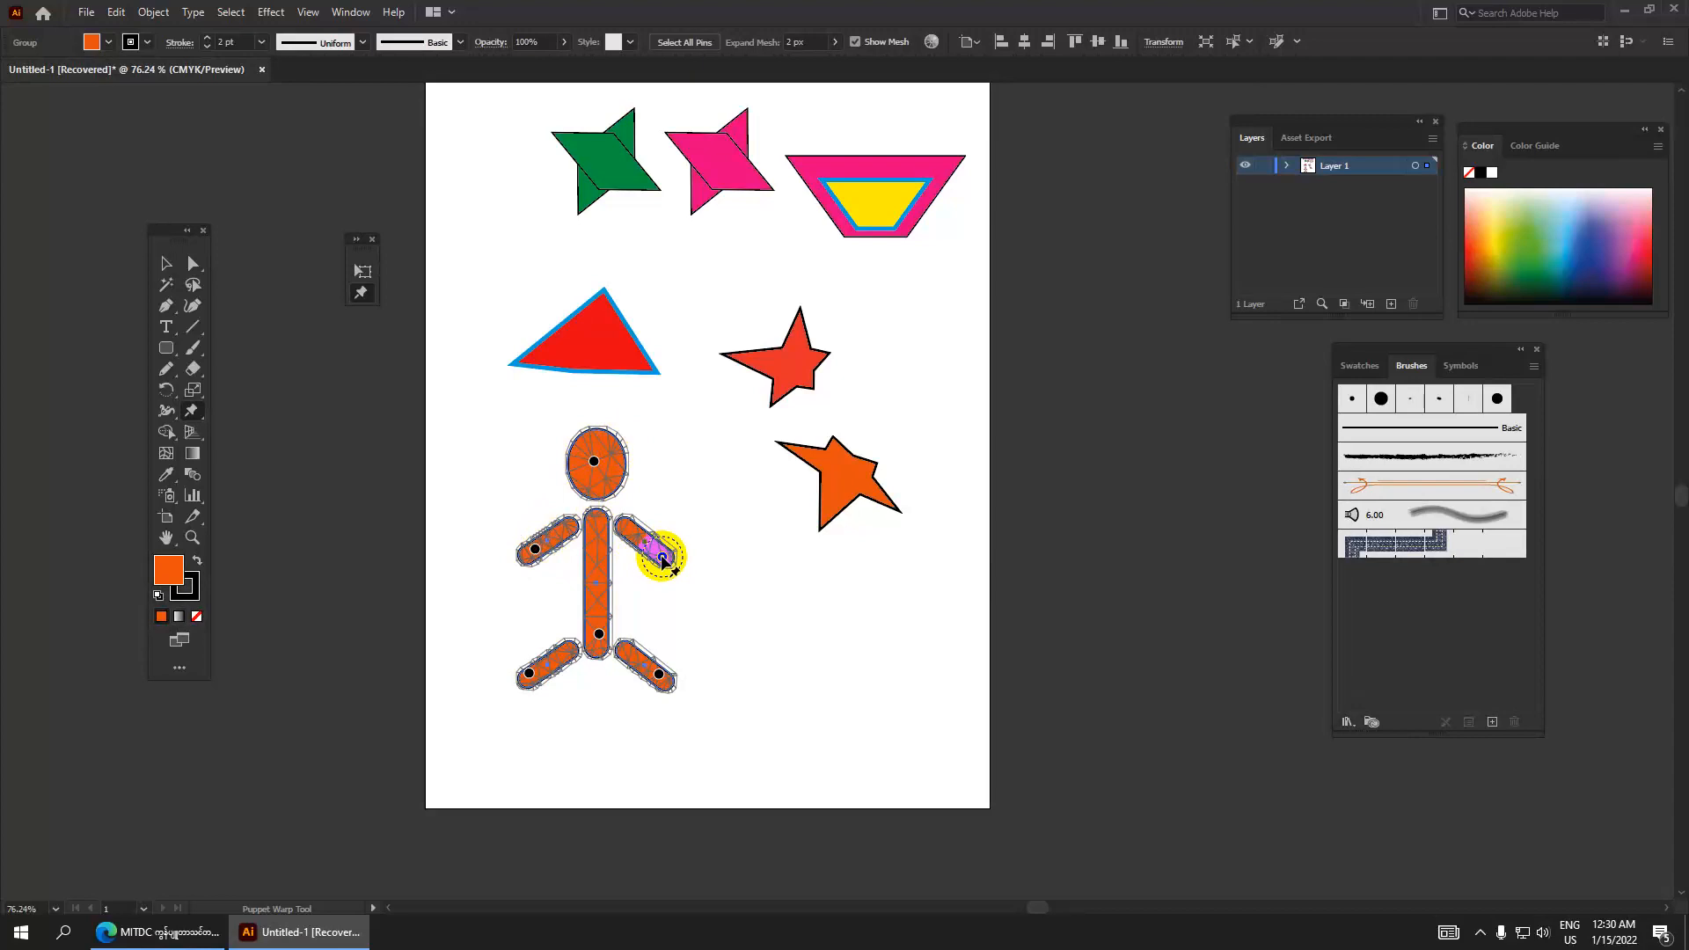
Try to warp the right arm by moving the pin at its outer end, and undo the change.
{"action": "left_click_drag", "start_coordinate": [662, 556], "coordinate": [667, 560]}
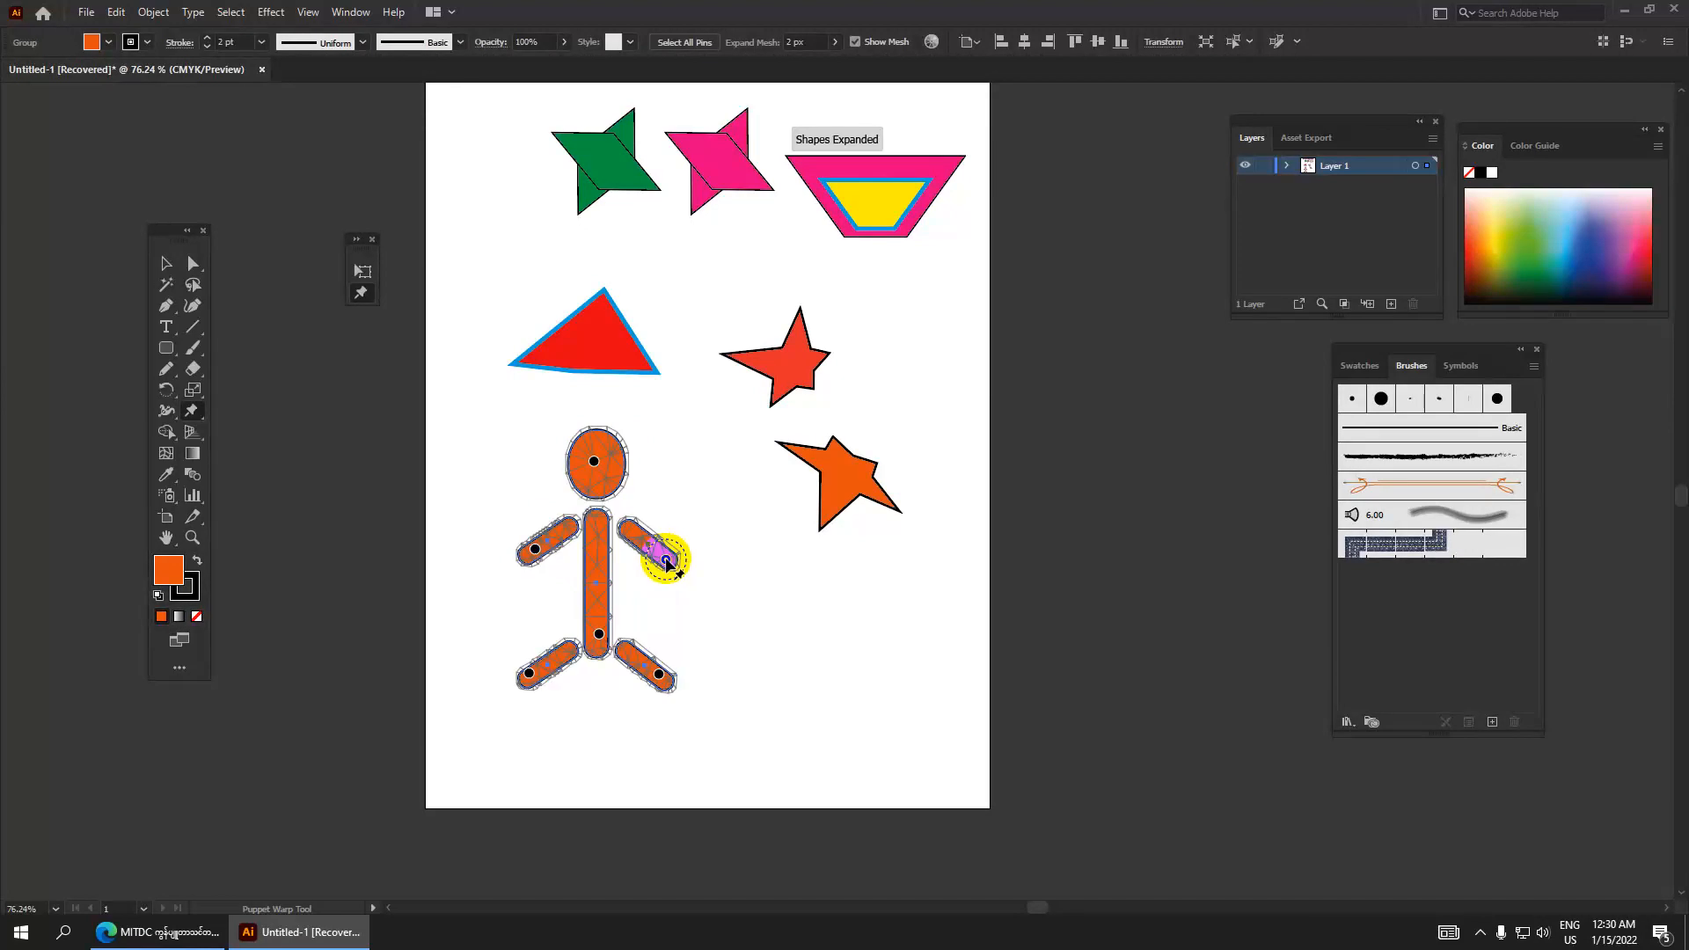
{"action": "key", "text": "ctrl+z"}
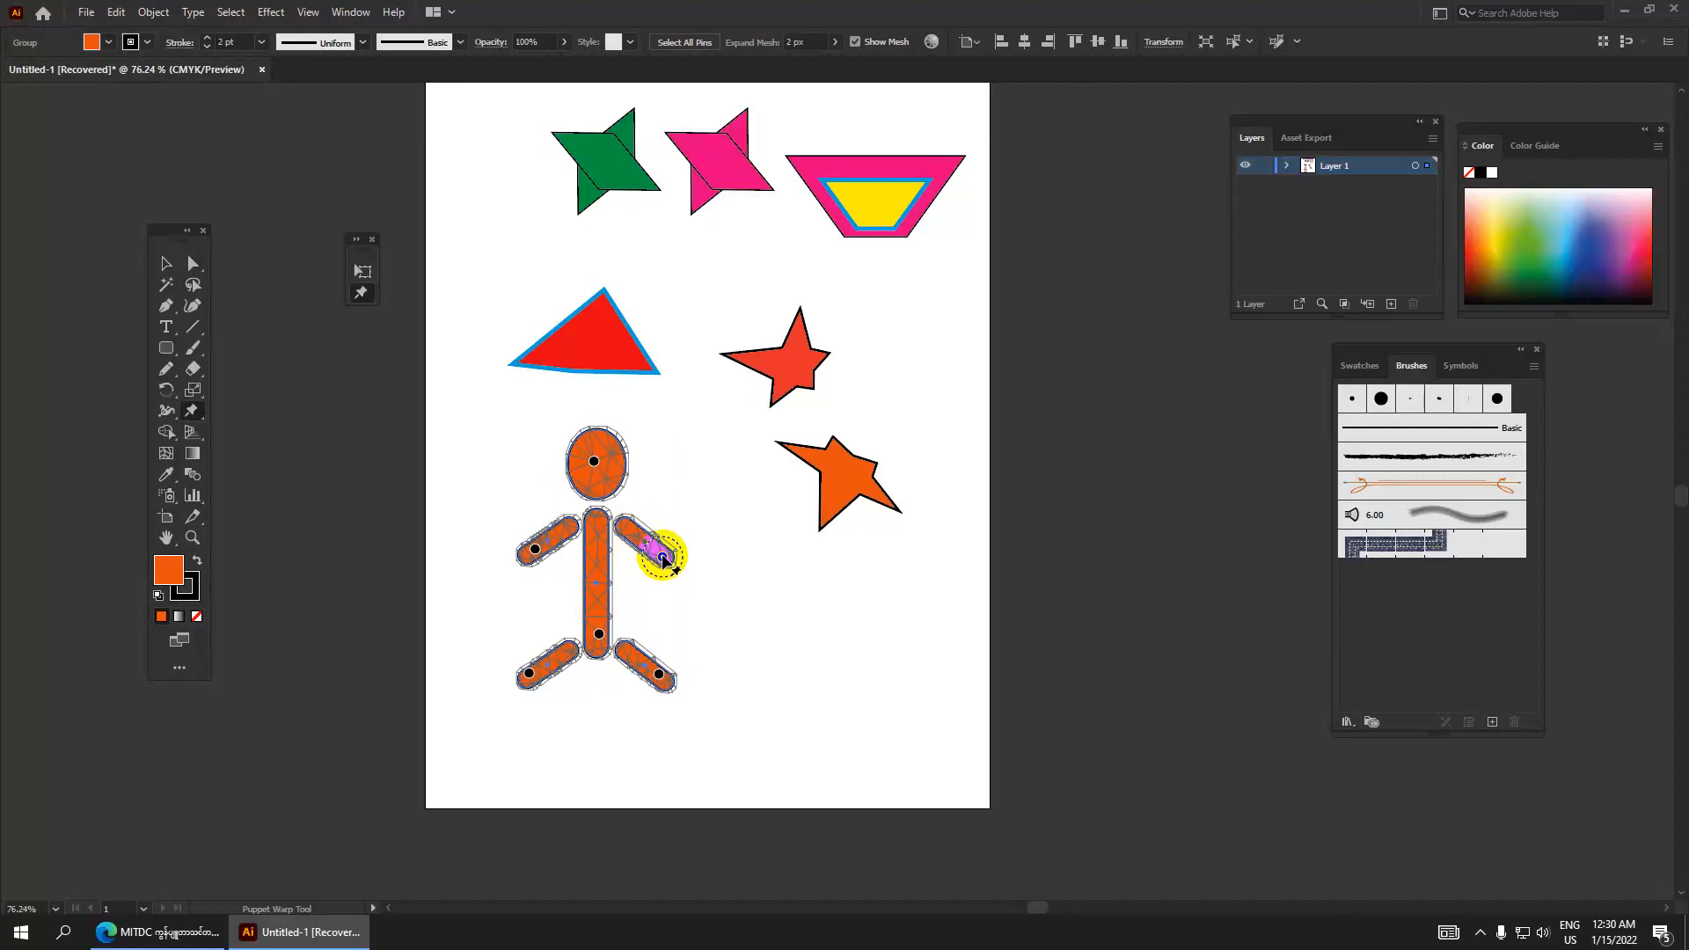
{"action": "left_click_drag", "start_coordinate": [663, 559], "coordinate": [746, 605]}
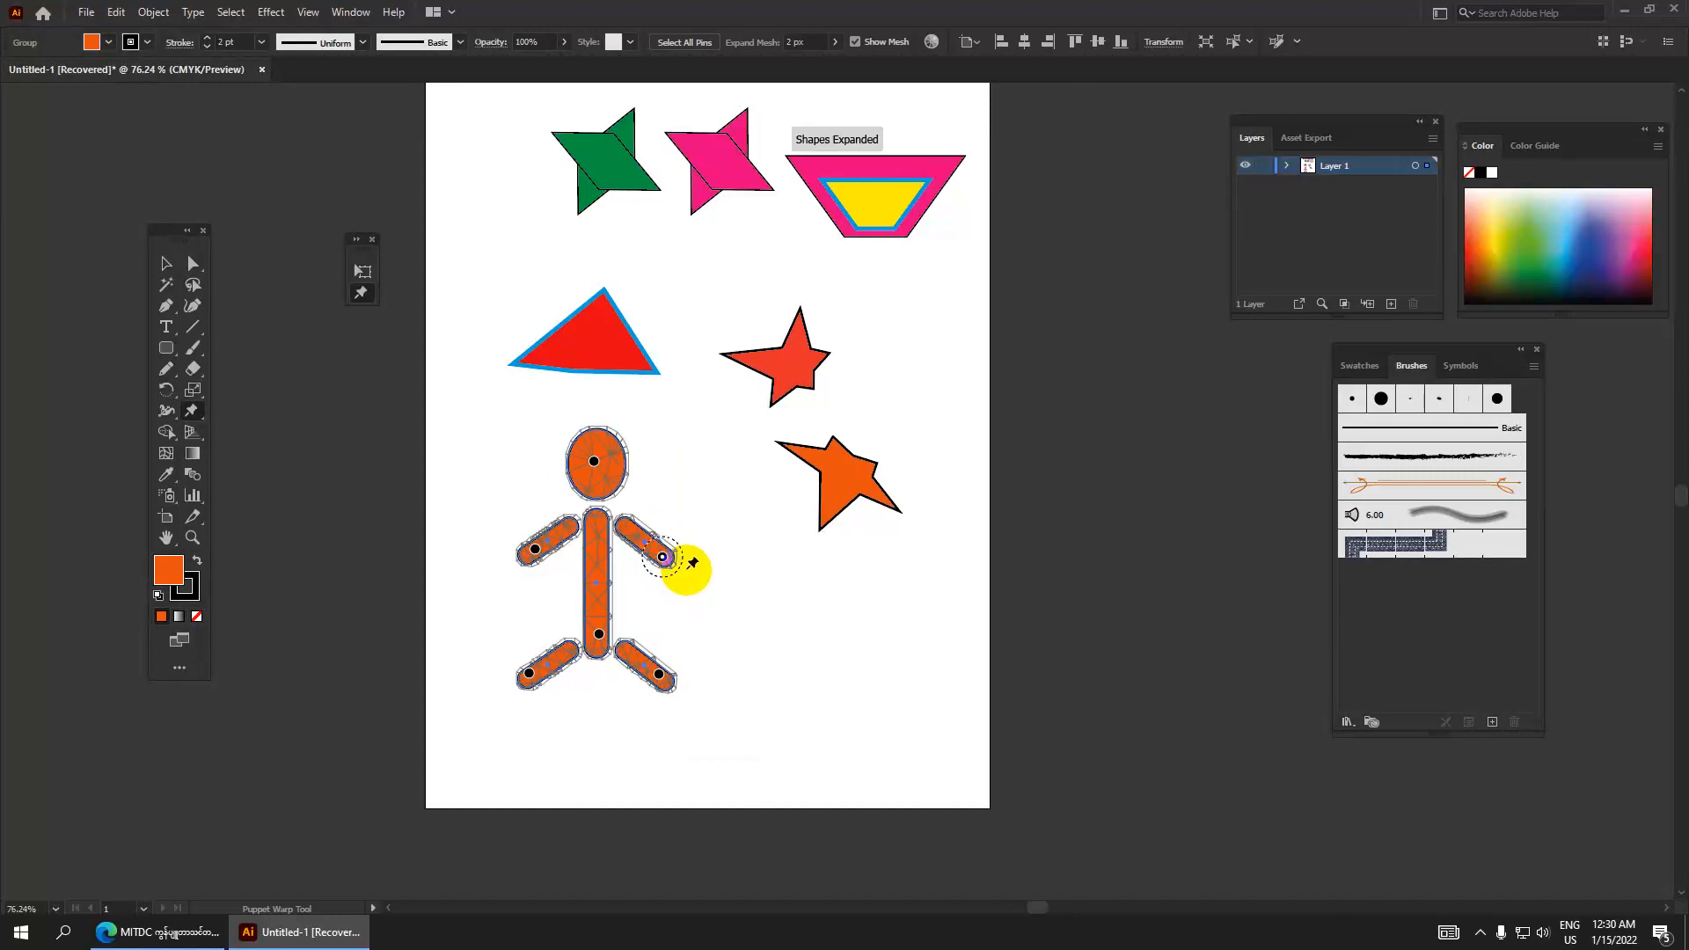
Pin the right arm's inner end and shift the pin at its outer end slightly downward.
{"action": "left_click", "coordinate": [624, 523]}
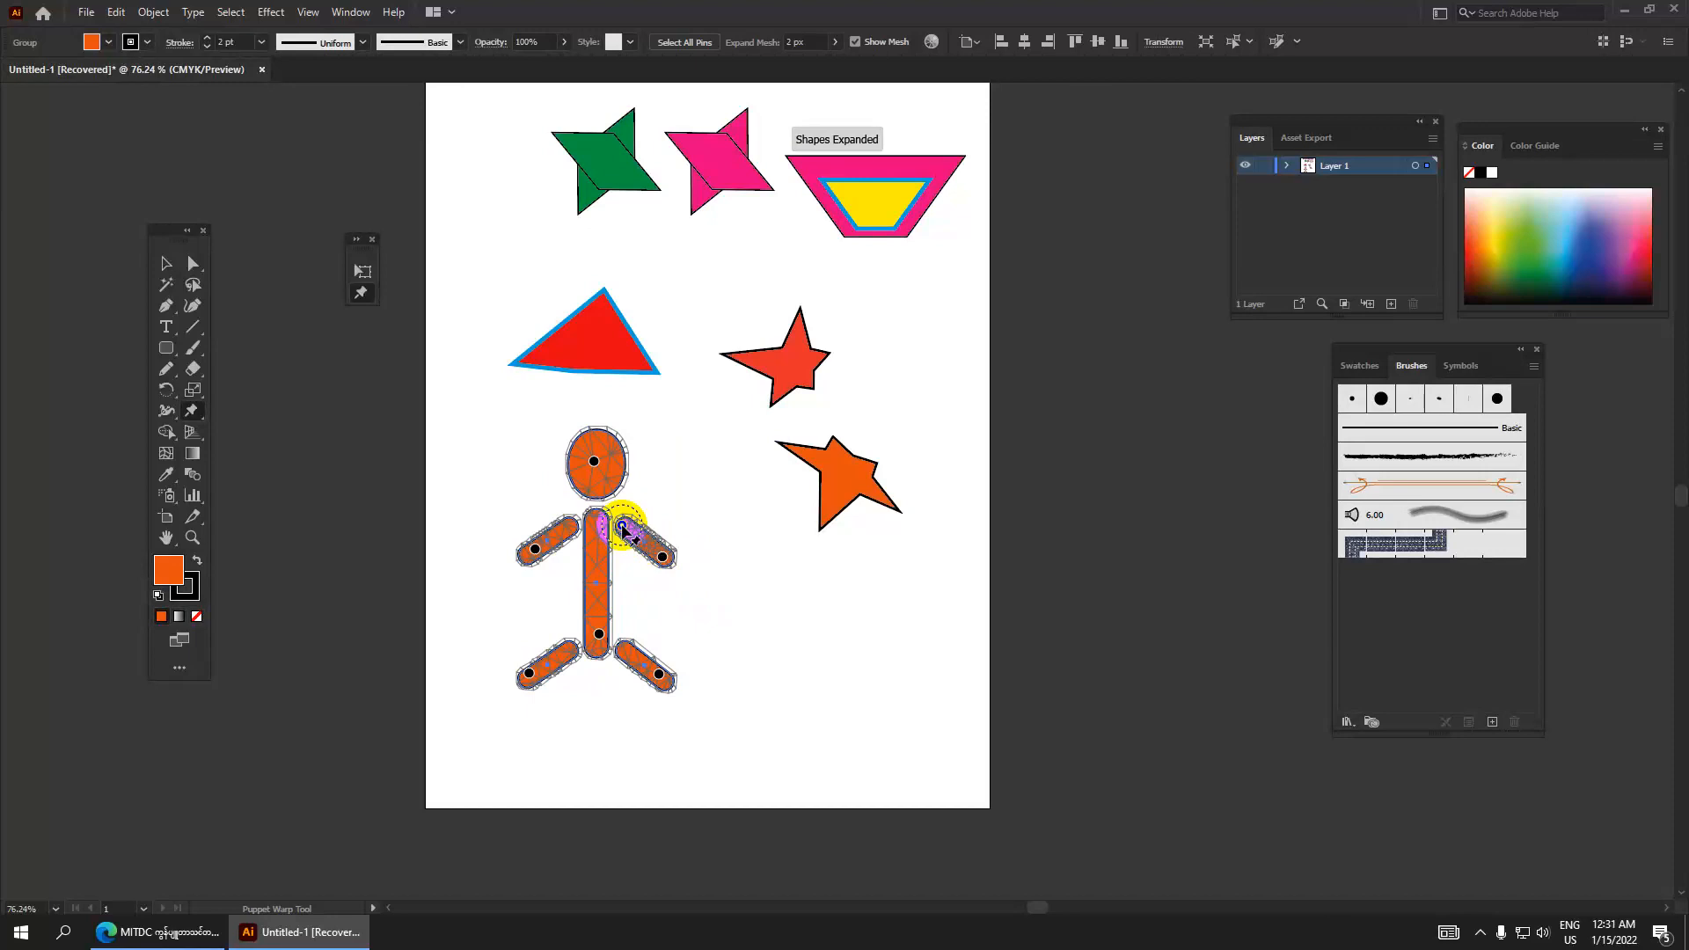
{"action": "left_click", "coordinate": [663, 558]}
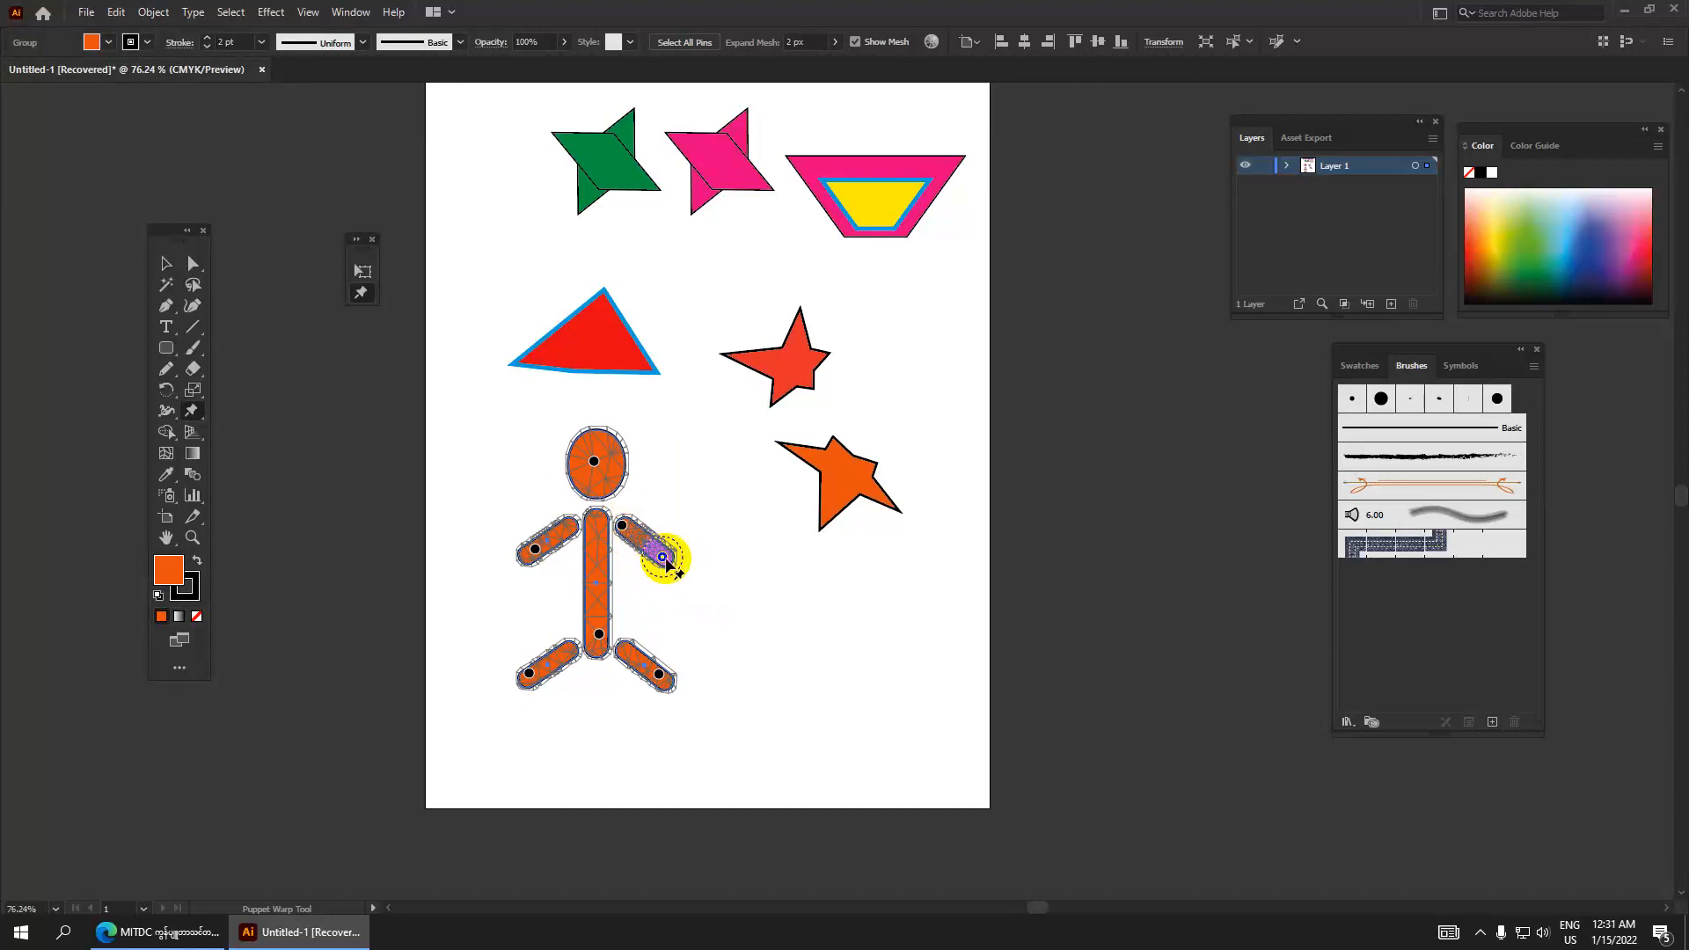
{"action": "mouse_move", "coordinate": [663, 557]}
{"action": "left_mouse_down"}
{"action": "mouse_move", "coordinate": [701, 523]}
{"action": "mouse_move", "coordinate": [674, 583]}
{"action": "mouse_move", "coordinate": [652, 542]}
{"action": "mouse_move", "coordinate": [662, 564]}
{"action": "left_mouse_up"}
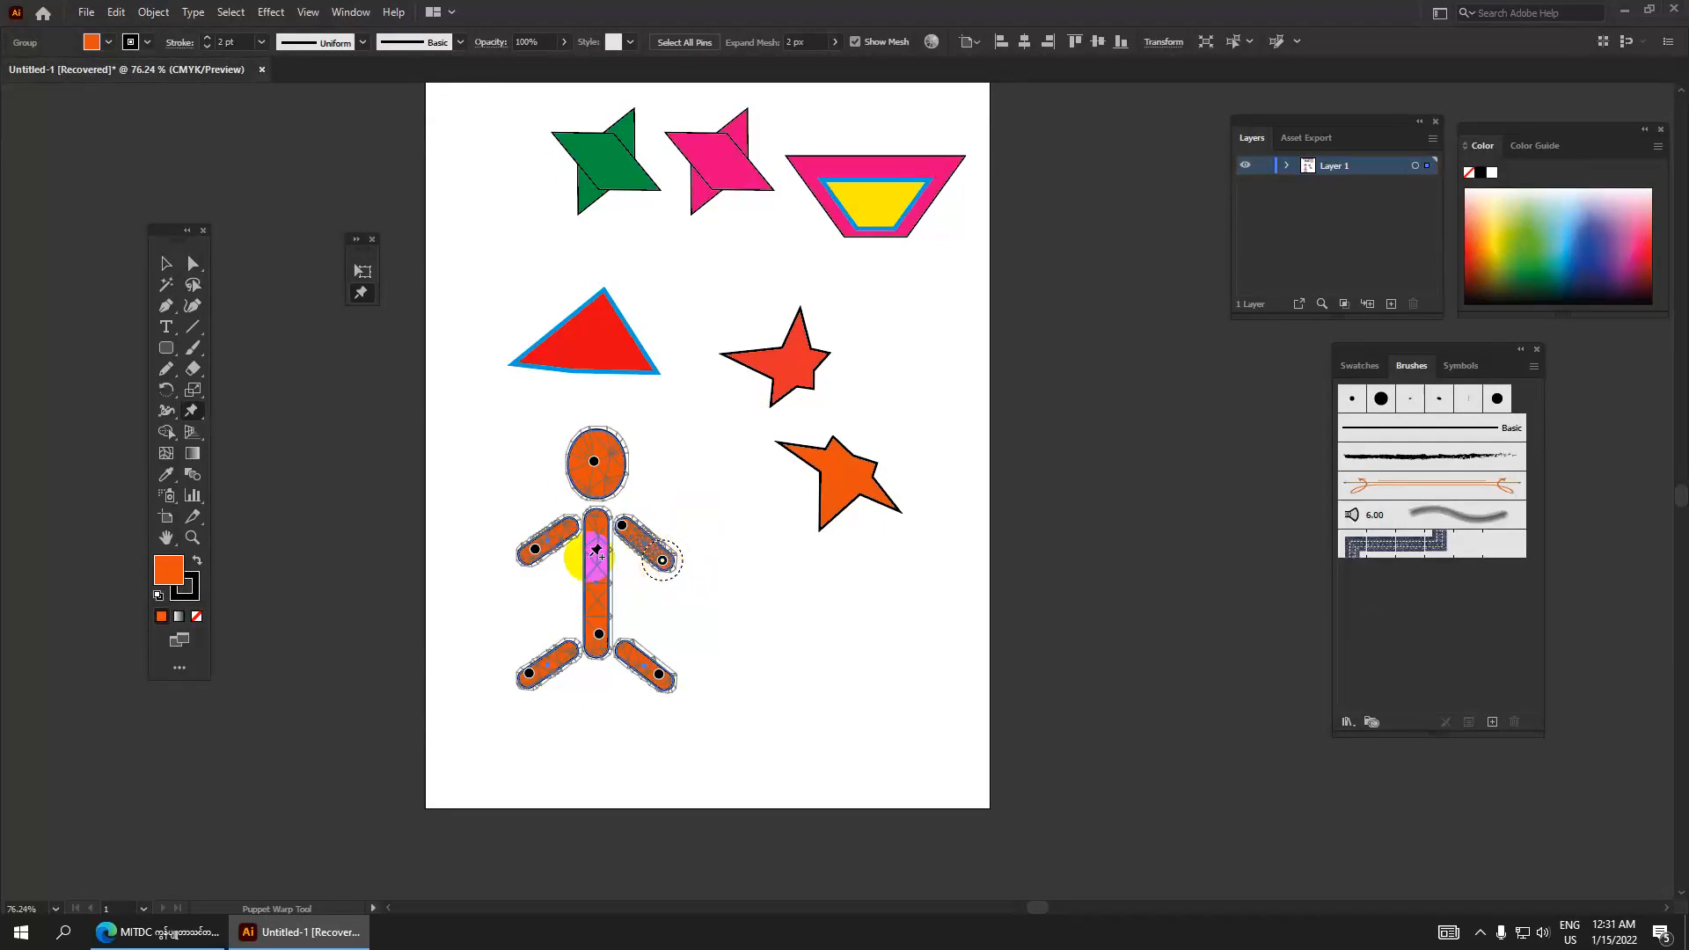
Add pins along the left arm and bend its outer end down and inward toward the torso.
{"action": "left_click", "coordinate": [534, 550]}
{"action": "left_click_drag", "start_coordinate": [534, 550], "coordinate": [552, 582]}
{"action": "left_click", "coordinate": [663, 561]}
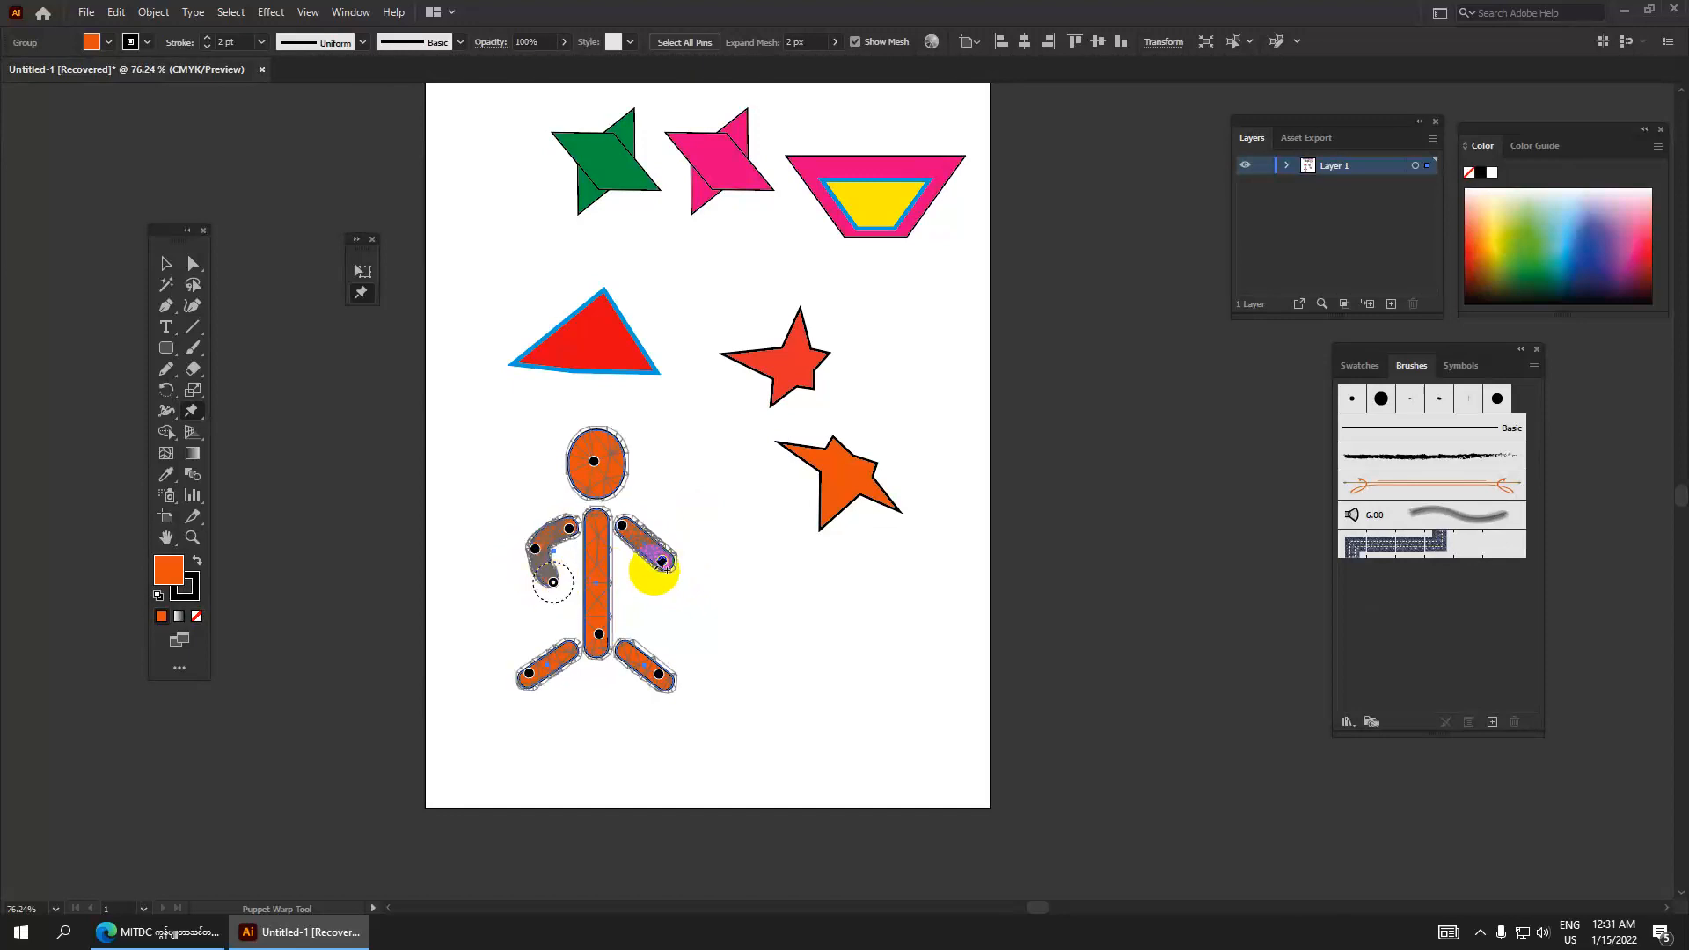
Try to pin the right leg's upper end and shift its foot pin, and undo the changes.
{"action": "left_click", "coordinate": [623, 650]}
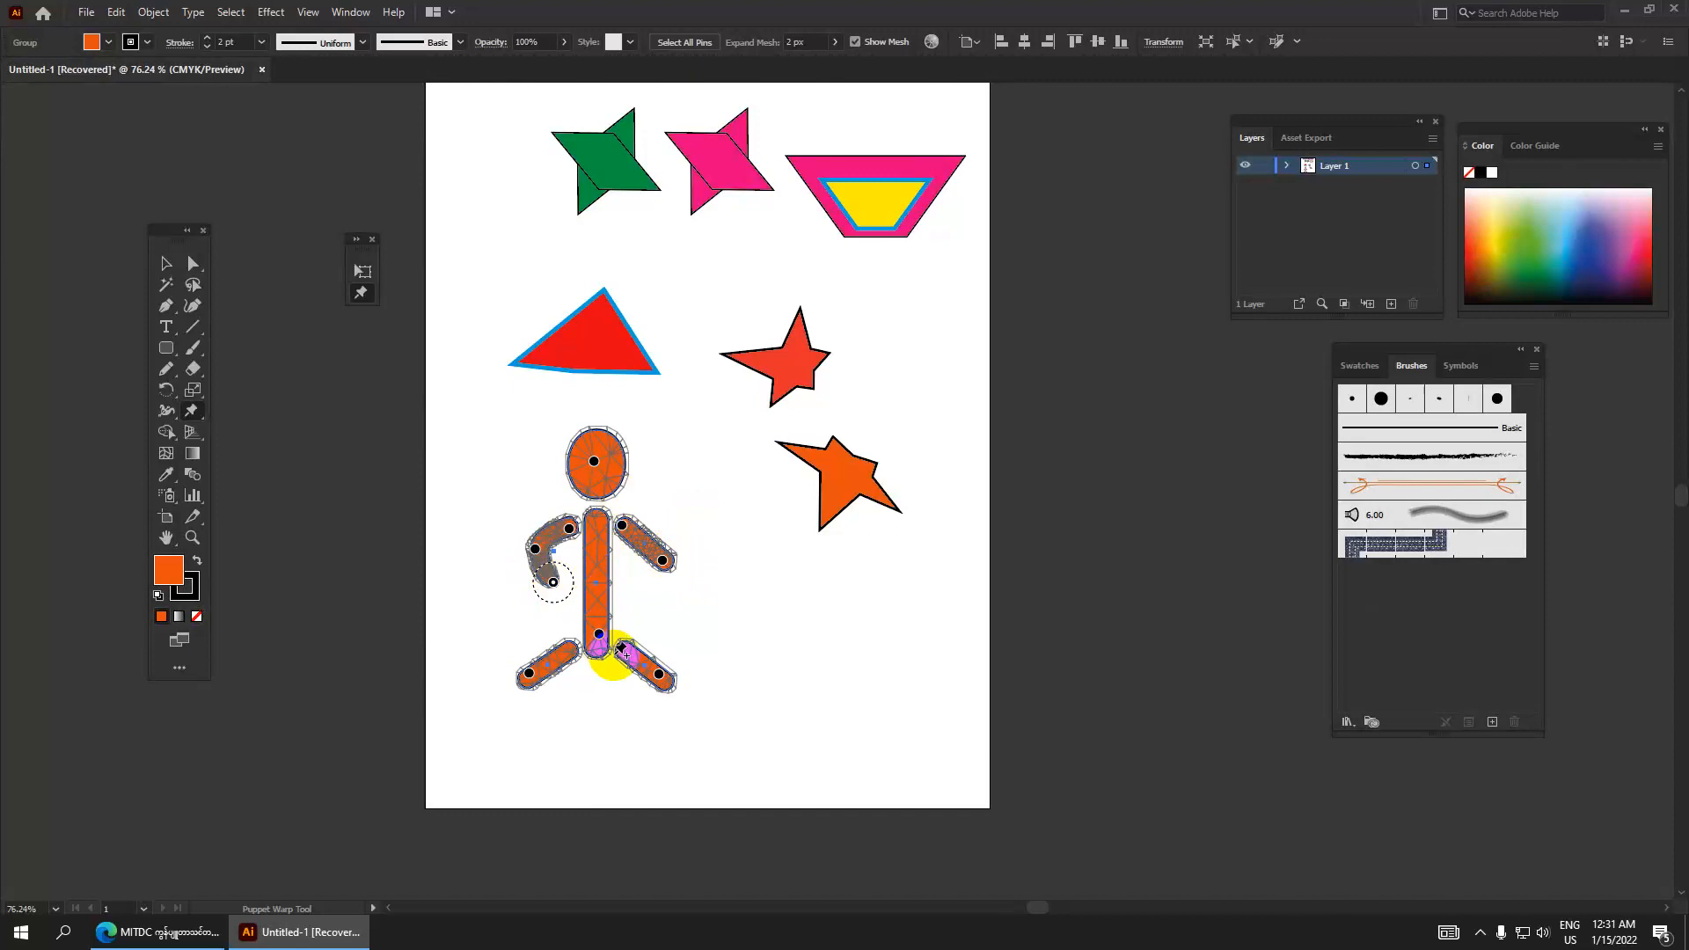
{"action": "left_click", "coordinate": [661, 678]}
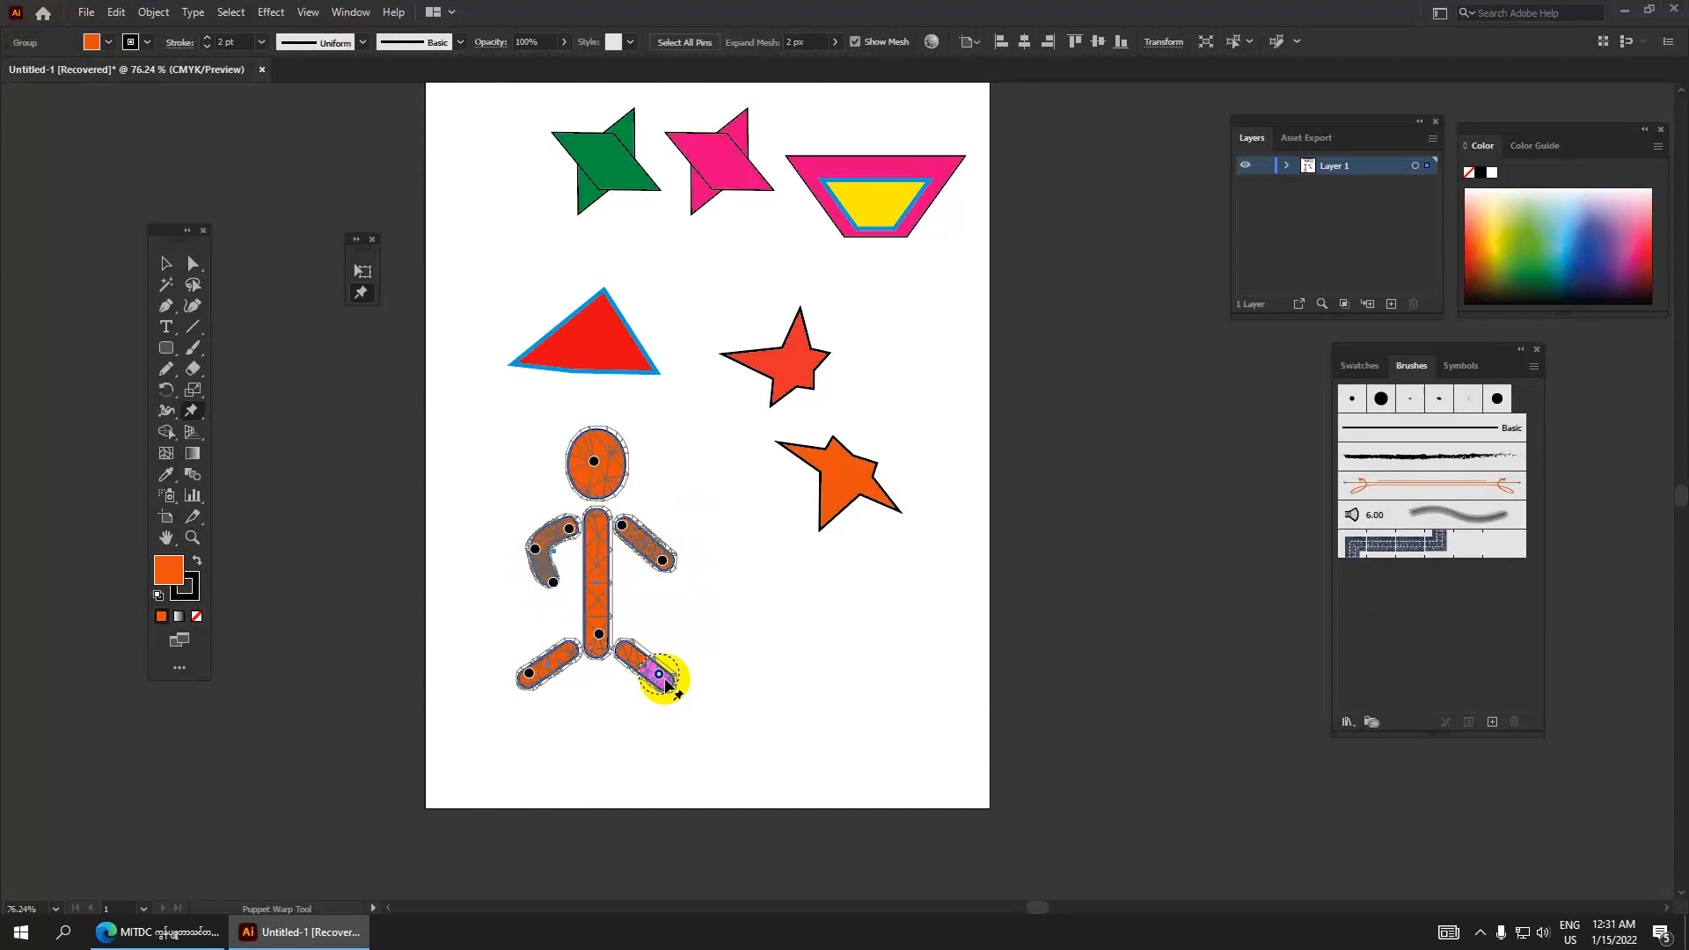
{"action": "left_click", "coordinate": [635, 648]}
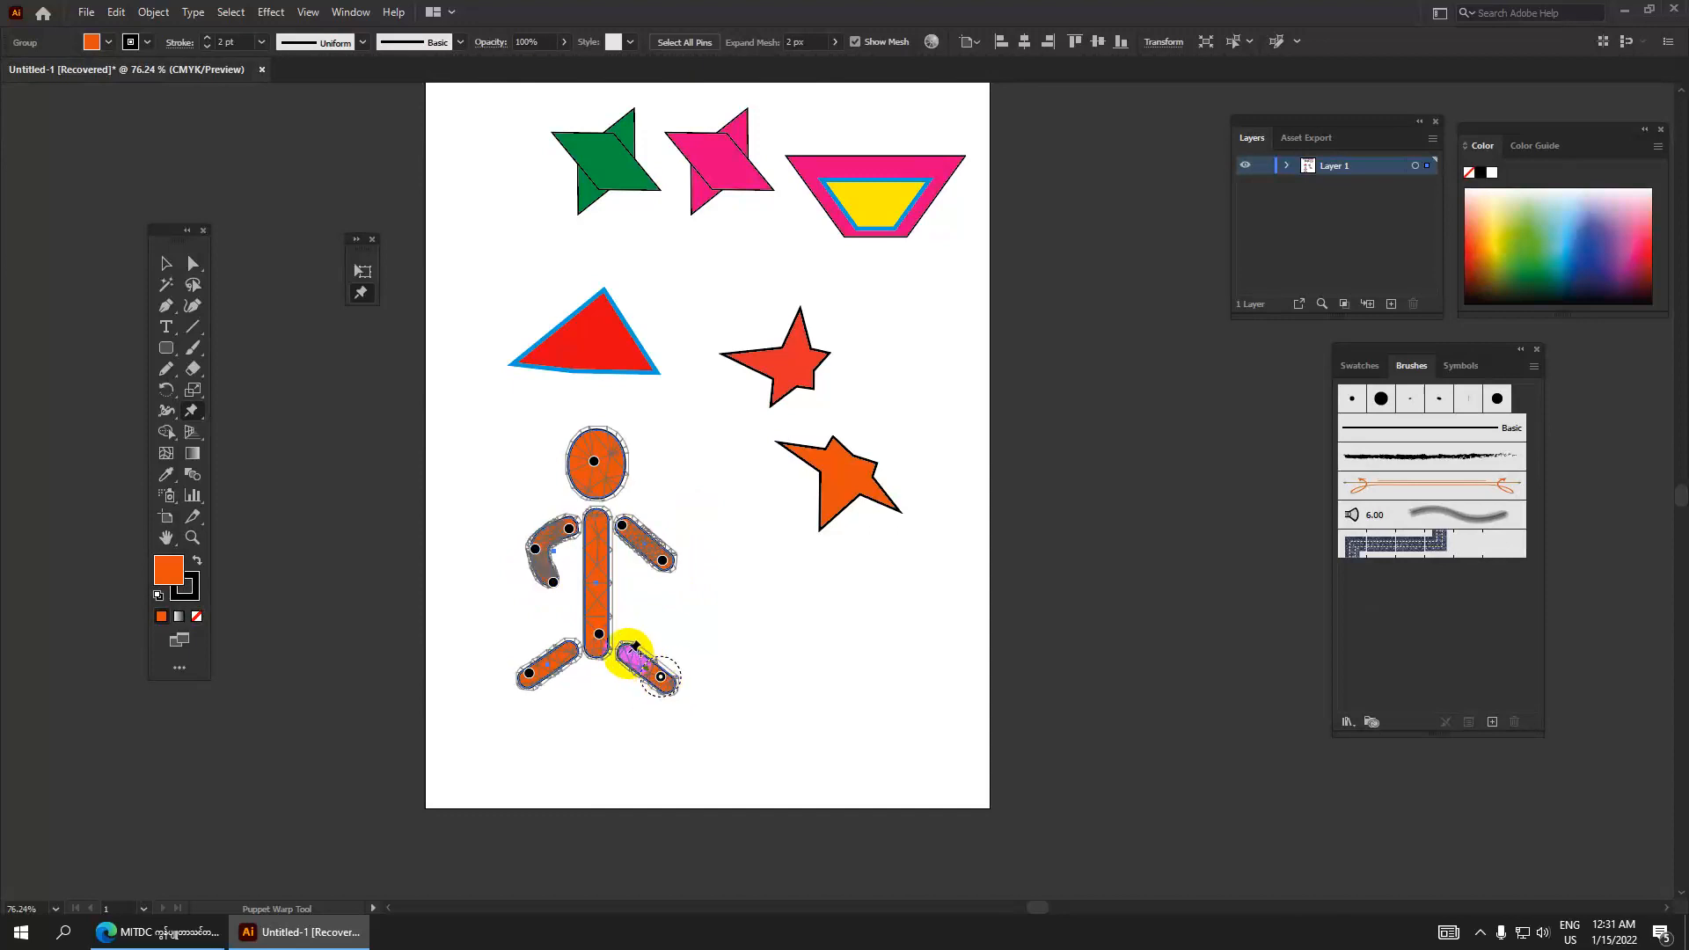
{"action": "key", "text": "ctrl+z"}
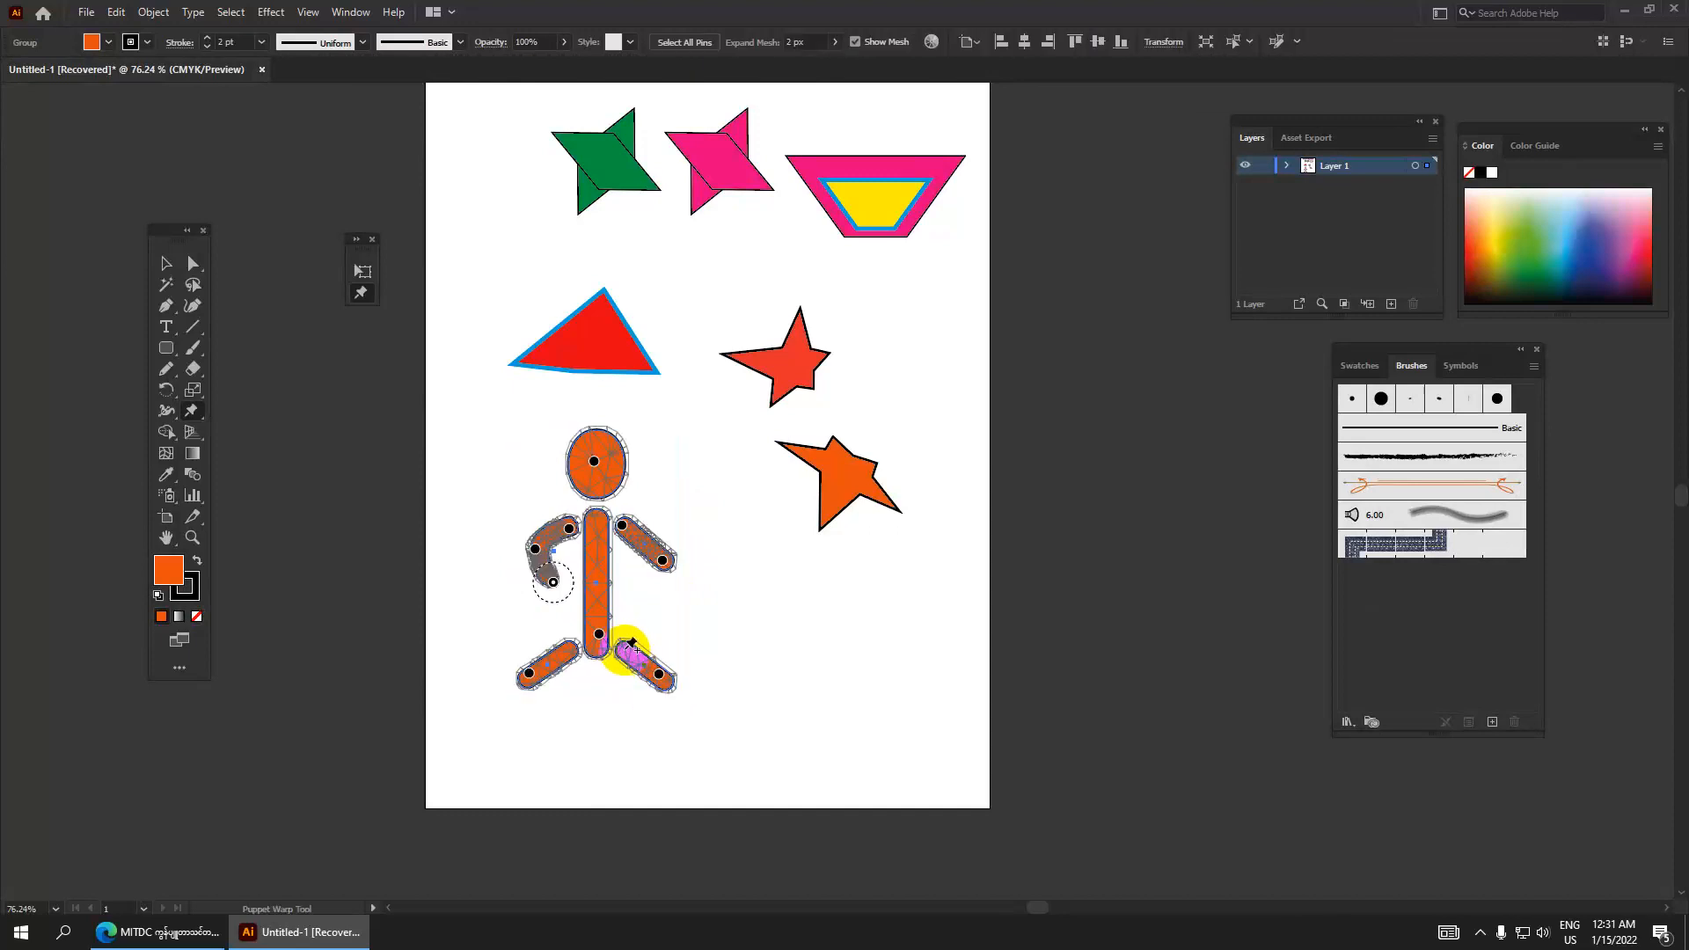
Pin the right leg at its upper end, along its length and at the foot, and bend the foot upward.
{"action": "left_click", "coordinate": [624, 650]}
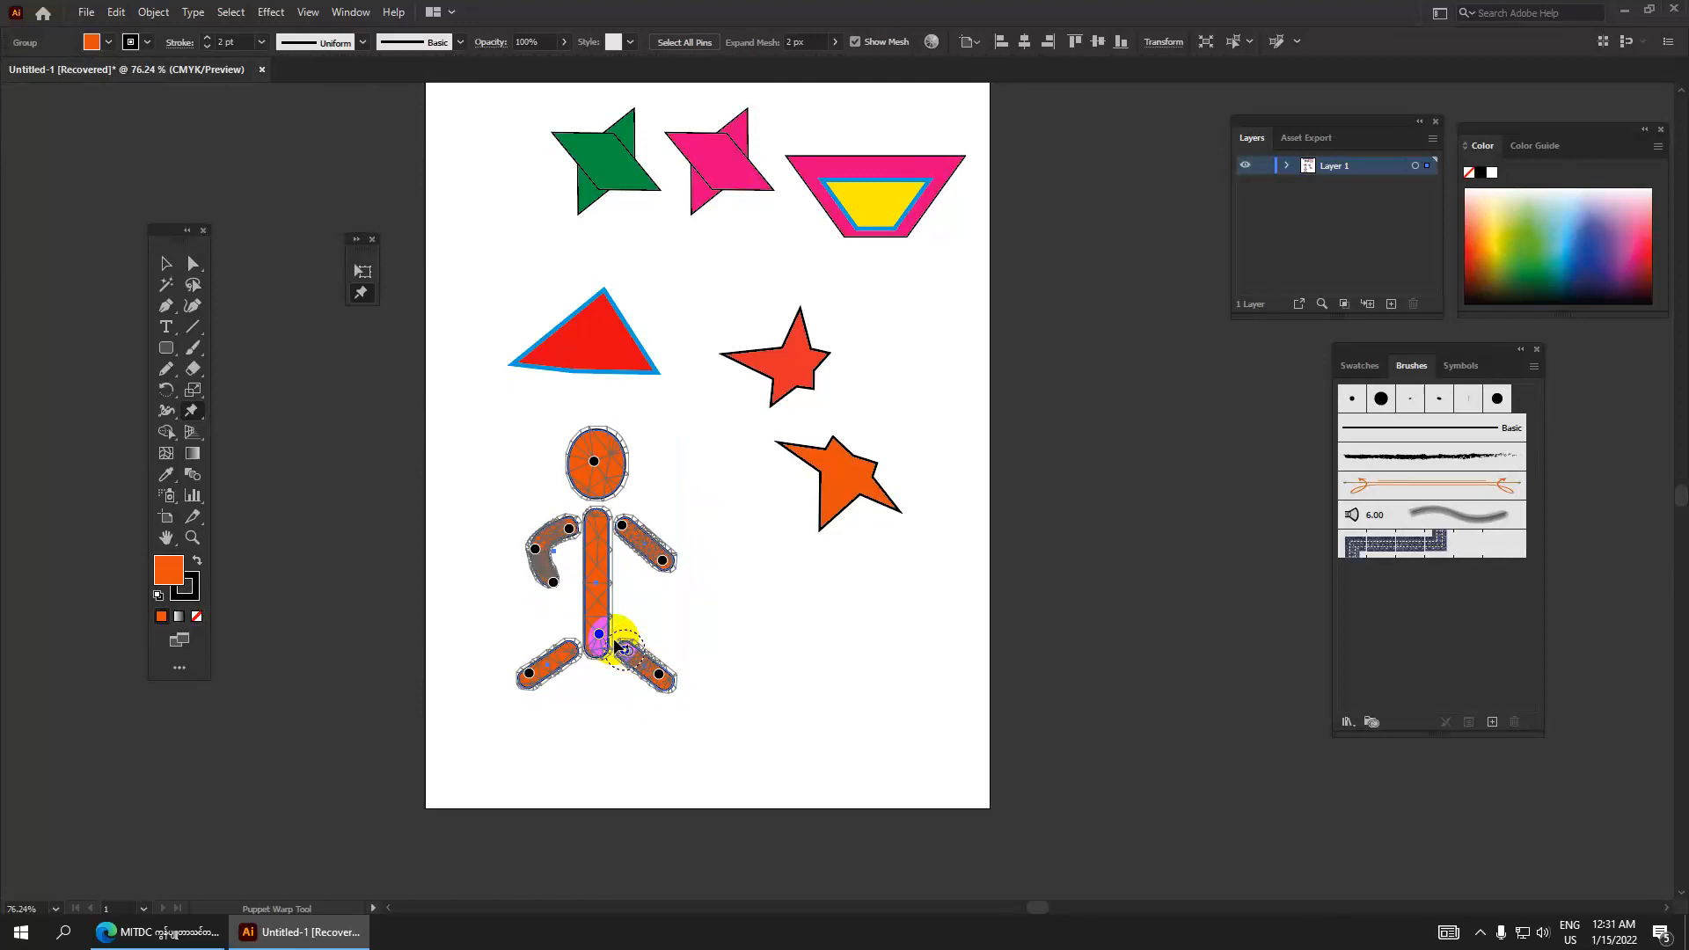
{"action": "left_click", "coordinate": [661, 675]}
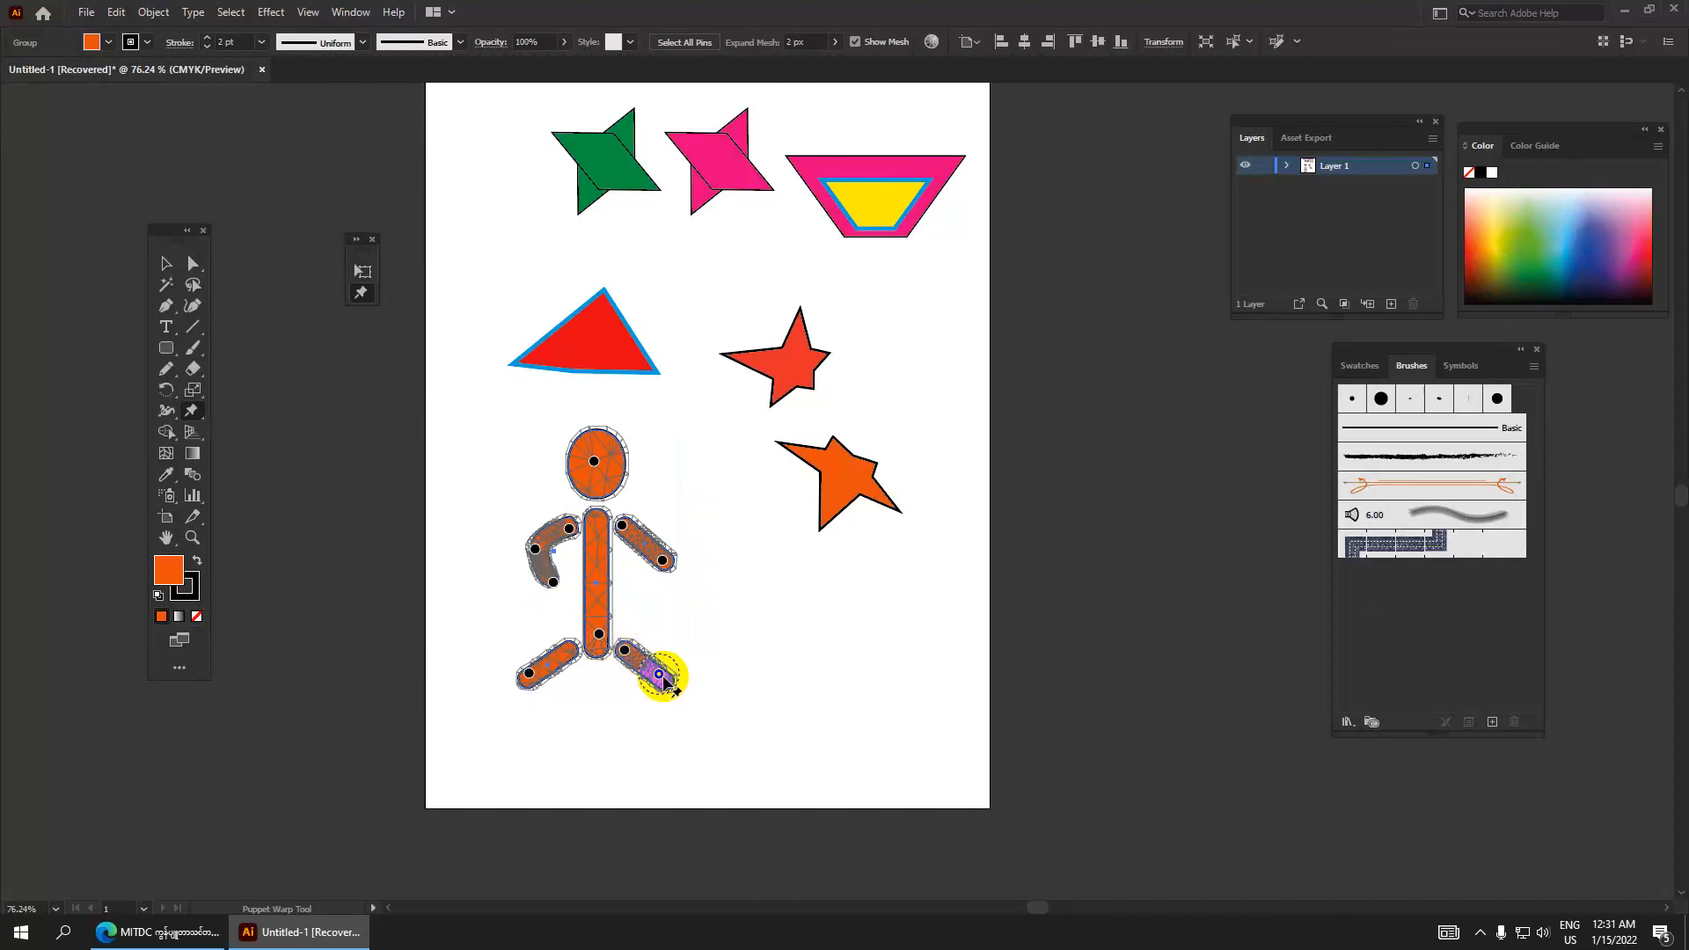
{"action": "mouse_move", "coordinate": [664, 680]}
{"action": "left_mouse_down"}
{"action": "mouse_move", "coordinate": [658, 696]}
{"action": "mouse_move", "coordinate": [671, 689]}
{"action": "left_mouse_up"}
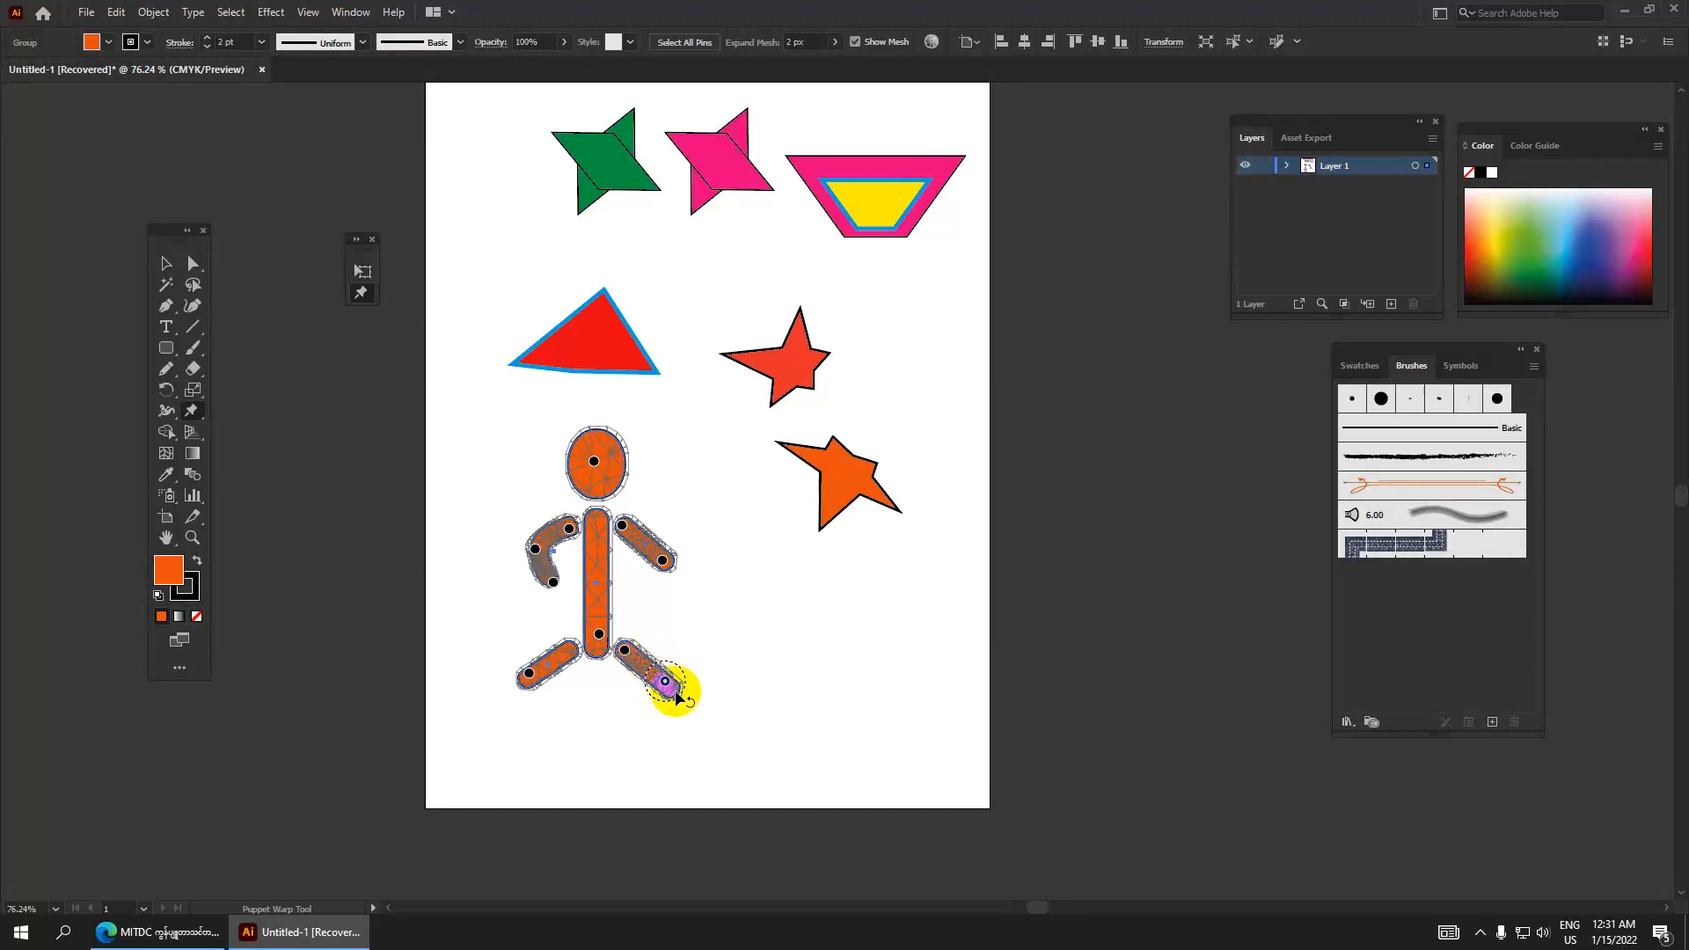
{"action": "left_click", "coordinate": [626, 650]}
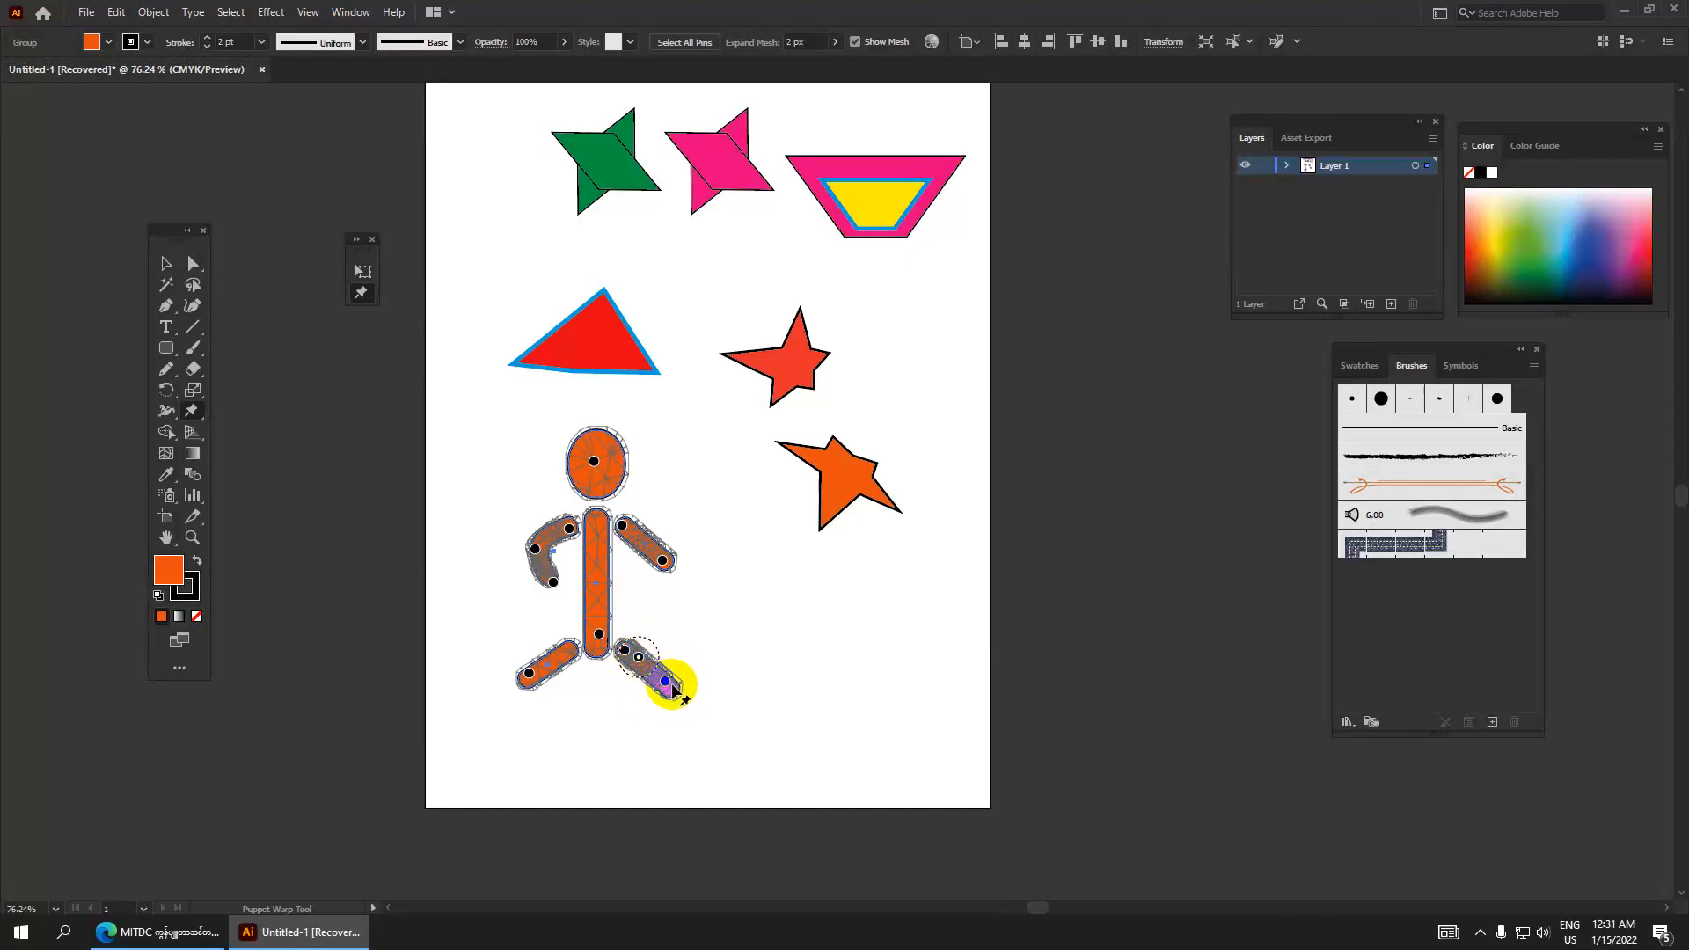
{"action": "left_click_drag", "start_coordinate": [676, 688], "coordinate": [679, 670]}
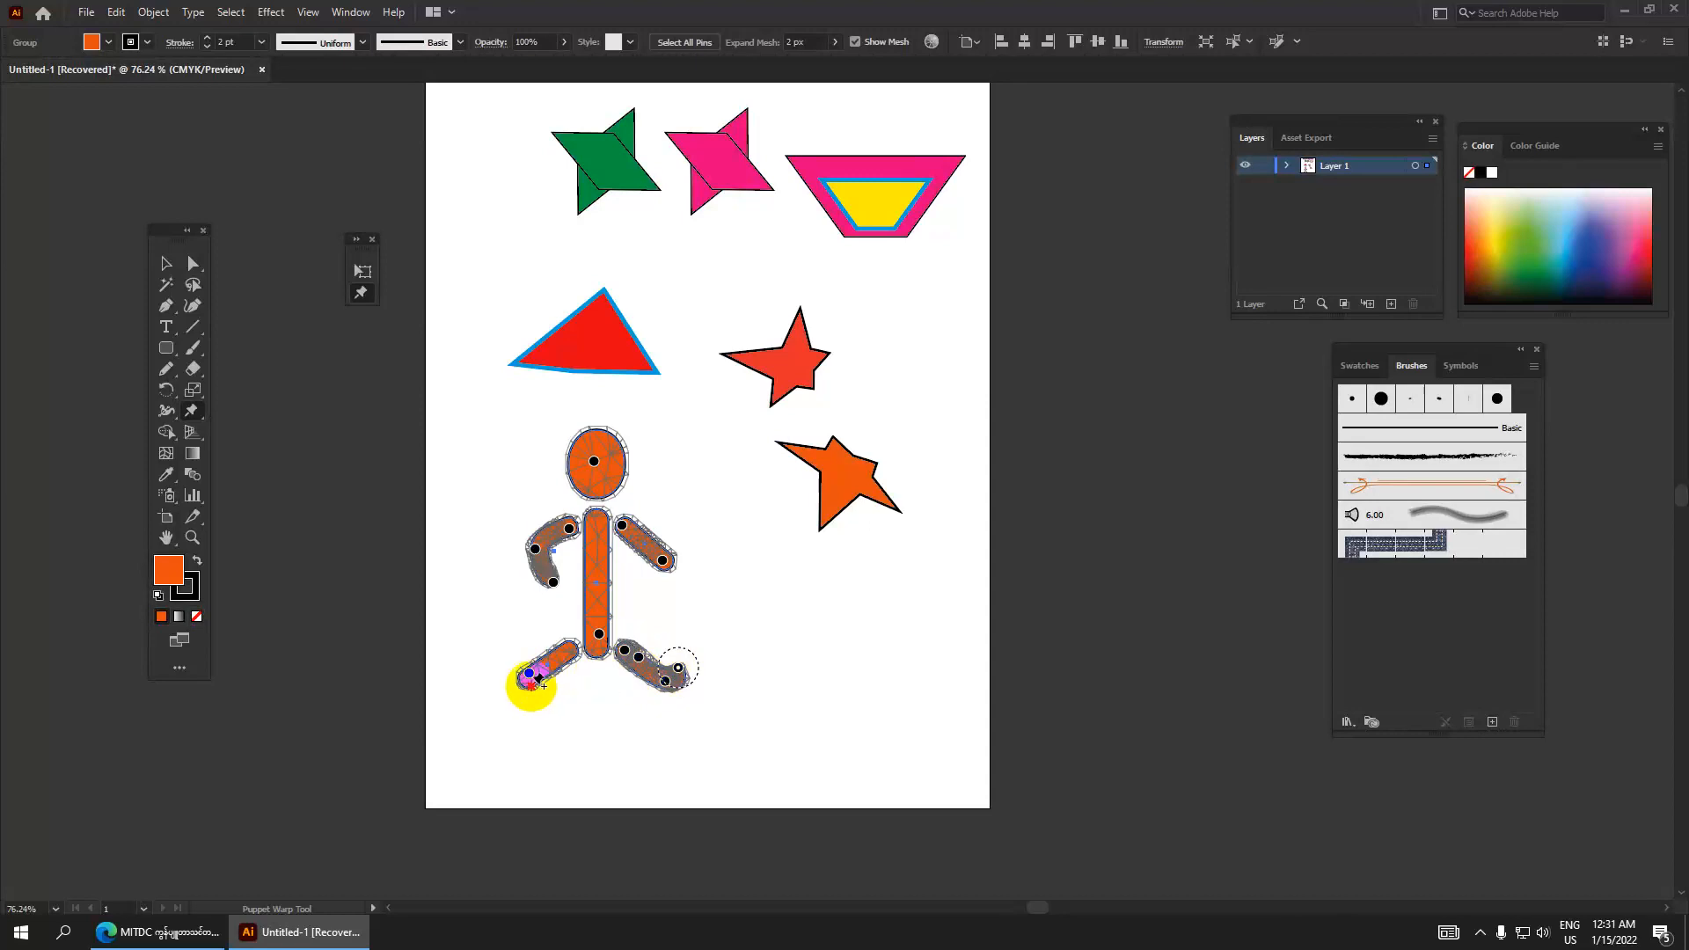
Add pins at the left leg's foot and upper end, and bend the foot slightly downward.
{"action": "left_click", "coordinate": [532, 686]}
{"action": "left_click", "coordinate": [573, 641]}
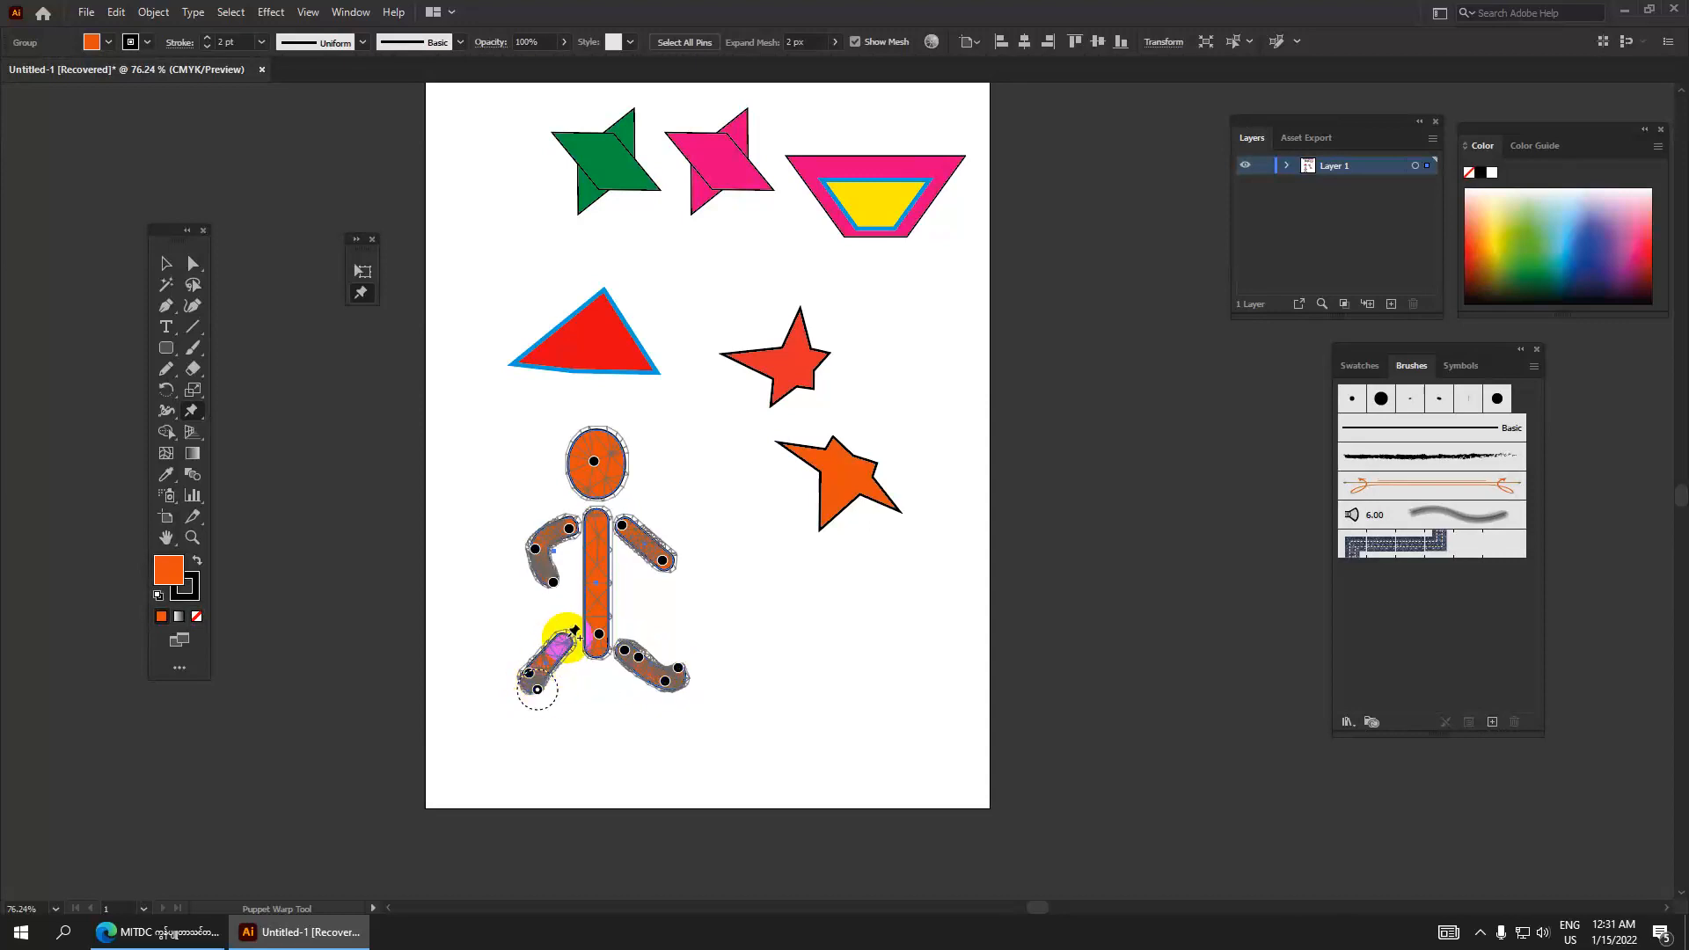
{"action": "left_click", "coordinate": [570, 650]}
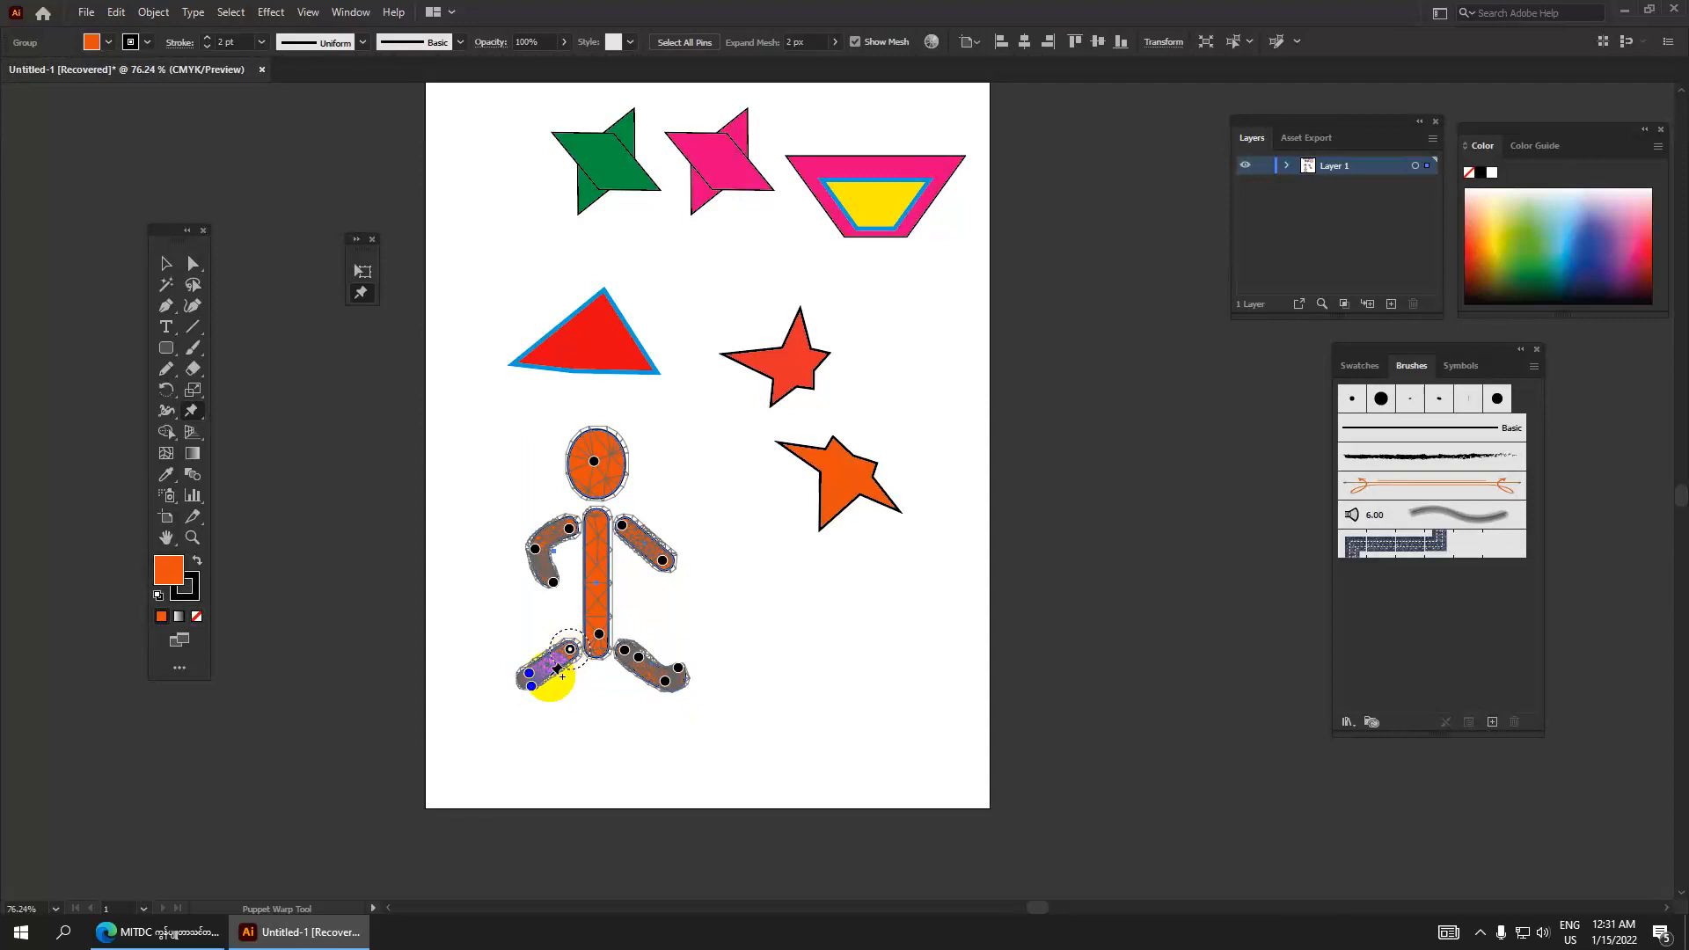
{"action": "mouse_move", "coordinate": [531, 690]}
{"action": "left_mouse_down"}
{"action": "mouse_move", "coordinate": [548, 703]}
{"action": "mouse_move", "coordinate": [536, 693]}
{"action": "left_mouse_up"}
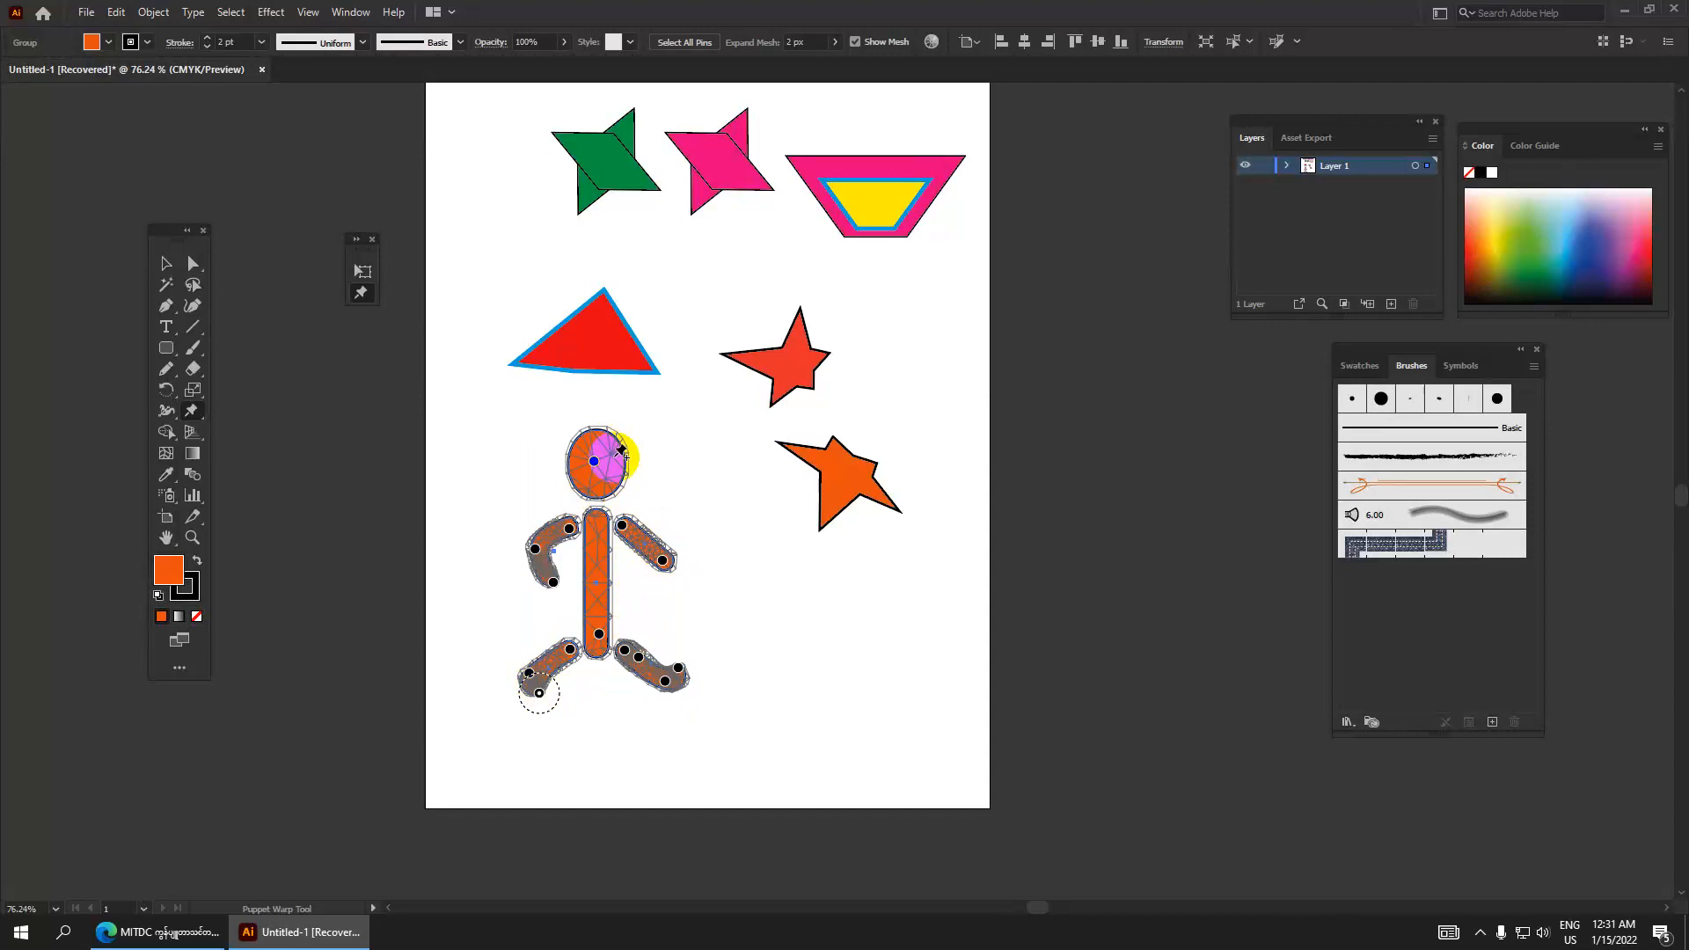
Add pins around the head's edge and pull its right-side pin outward, moving it back to leave a slight bulge.
{"action": "left_click_drag", "start_coordinate": [583, 481], "coordinate": [577, 452]}
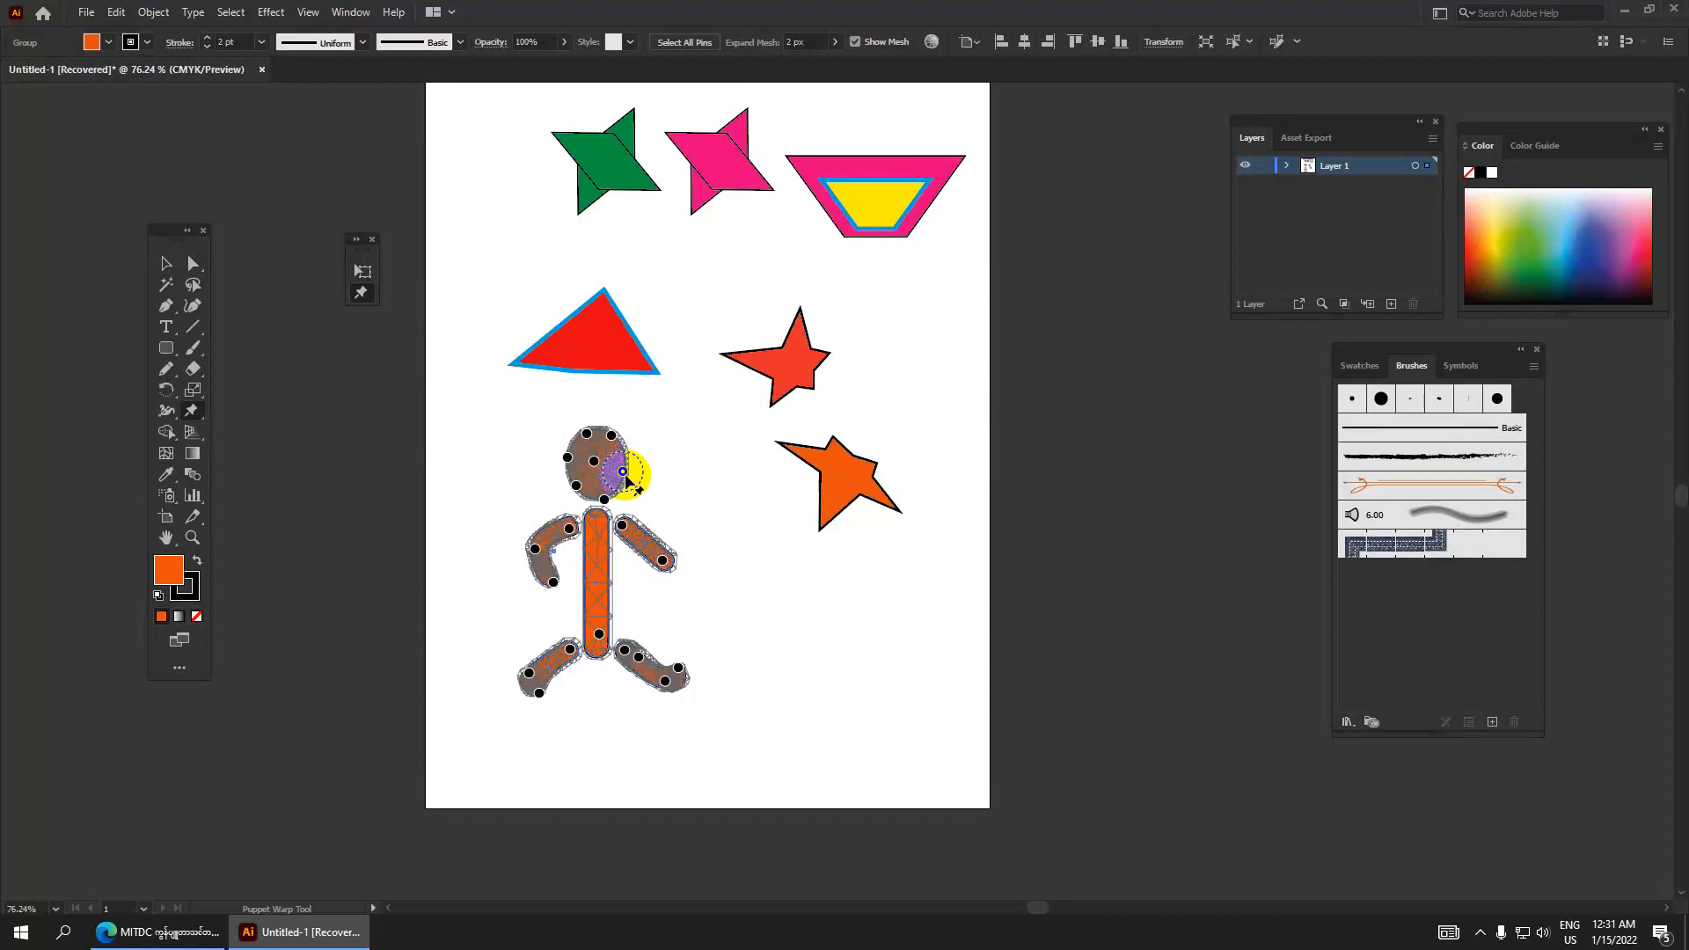
{"action": "left_click_drag", "start_coordinate": [624, 473], "coordinate": [662, 471]}
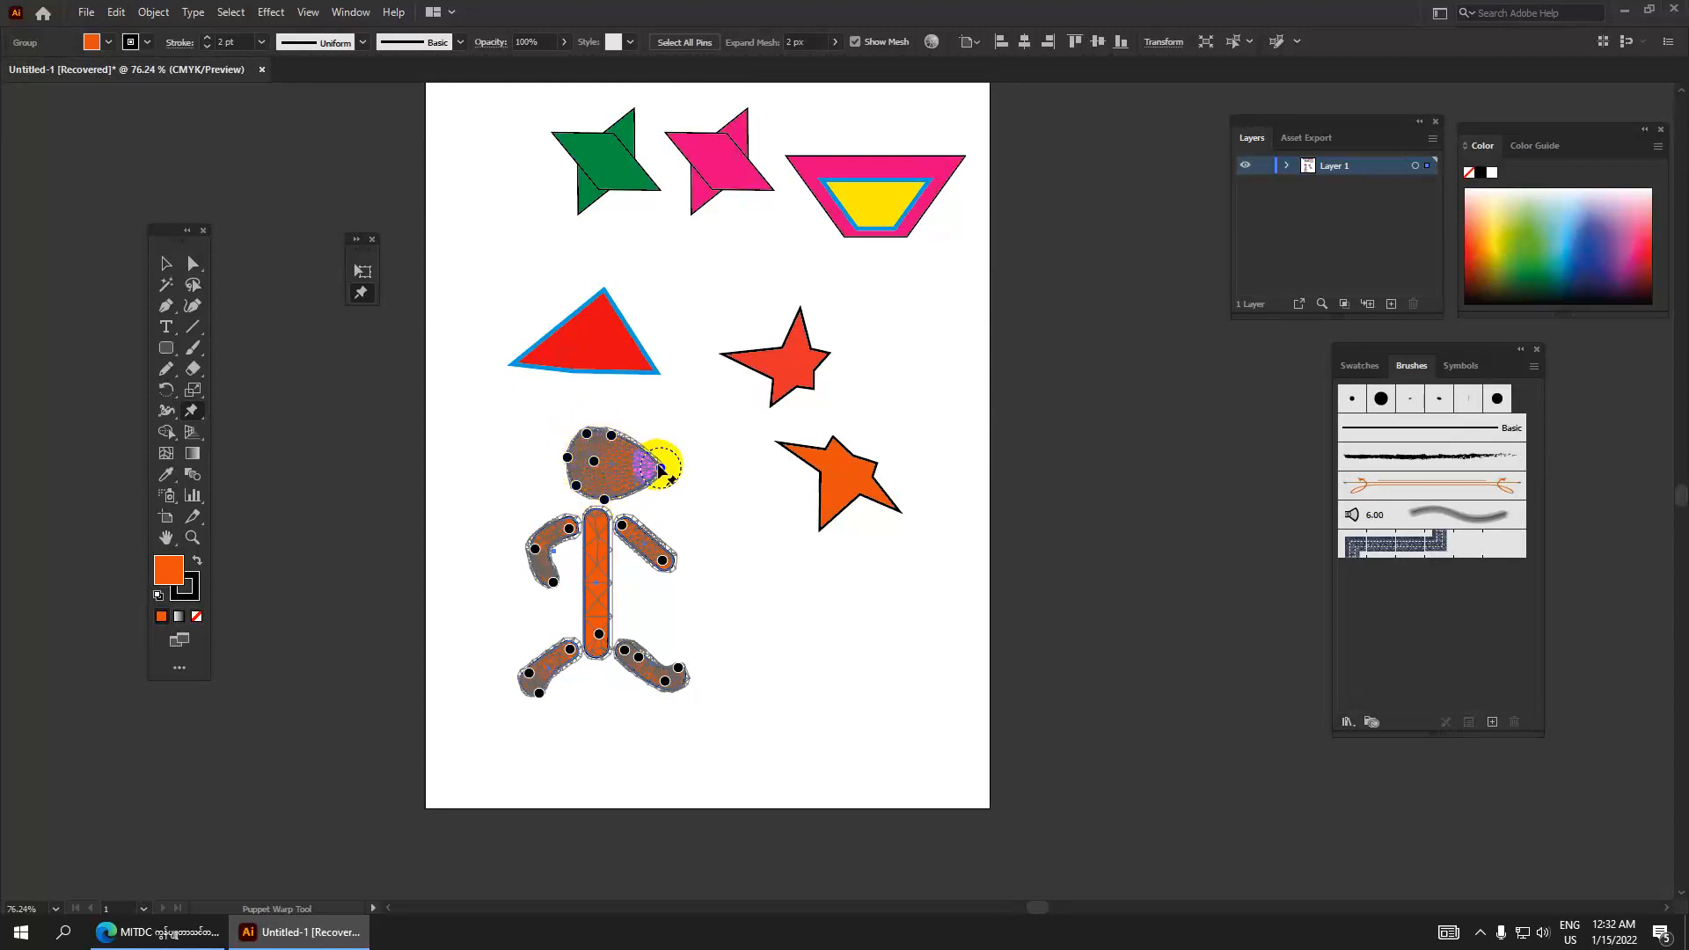
{"action": "left_click_drag", "start_coordinate": [661, 471], "coordinate": [629, 479]}
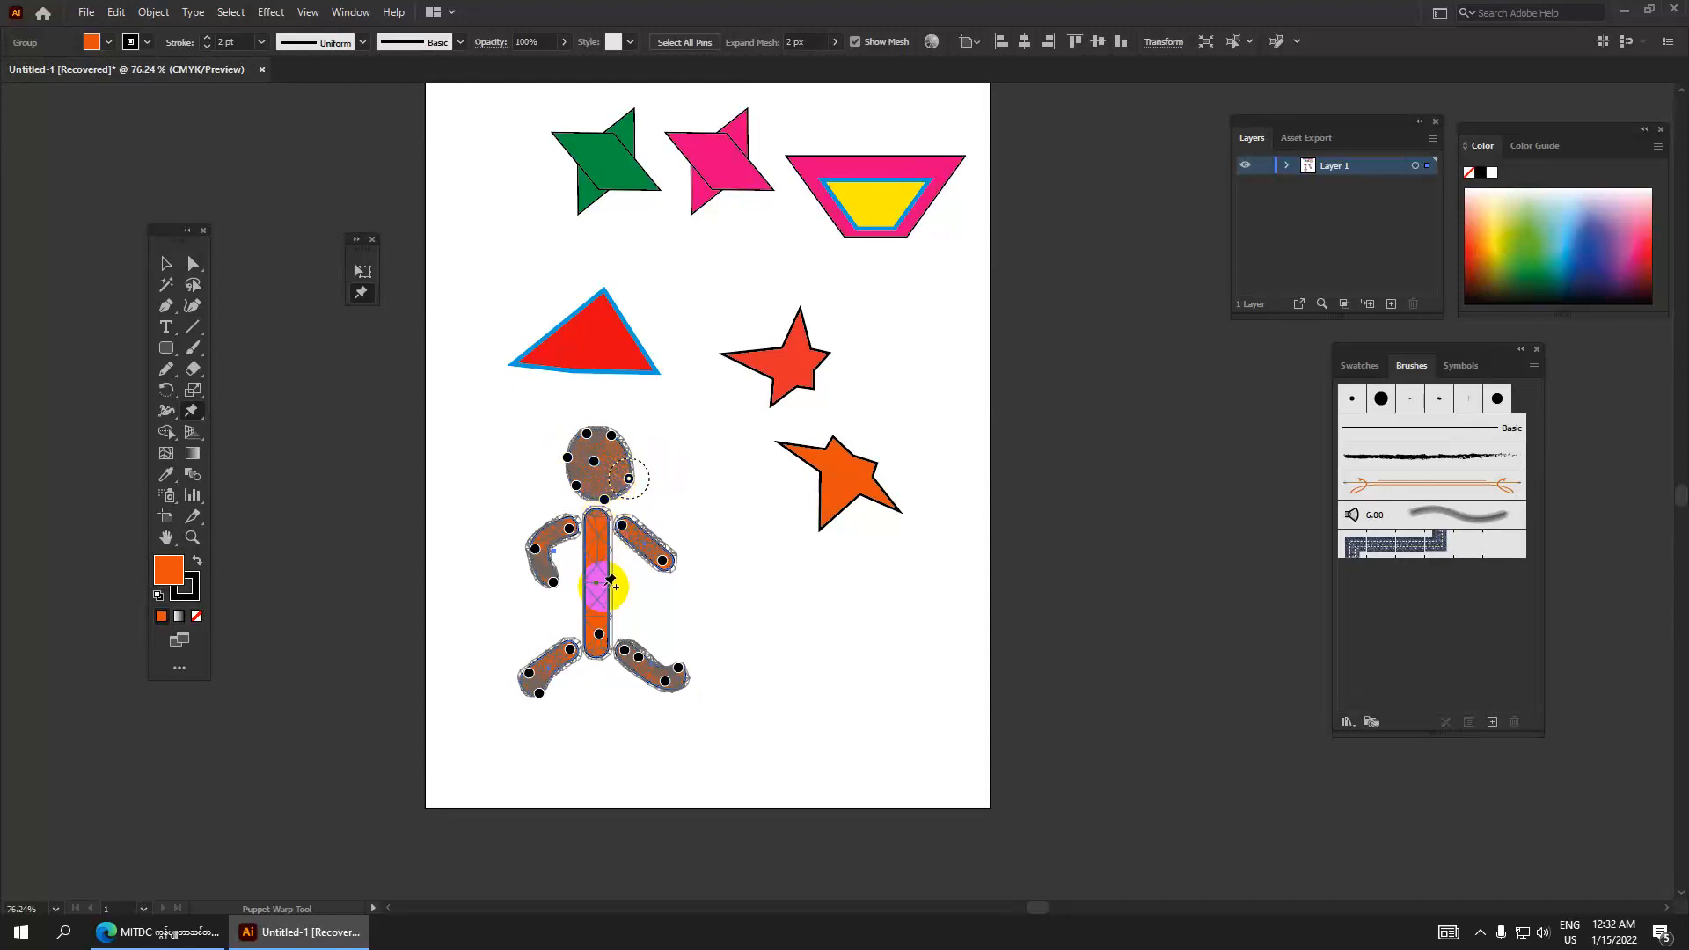
Pin the torso's top and middle edges, and try widening its middle by pulling the edge pins outward.
{"action": "left_click", "coordinate": [611, 582]}
{"action": "left_click", "coordinate": [601, 517]}
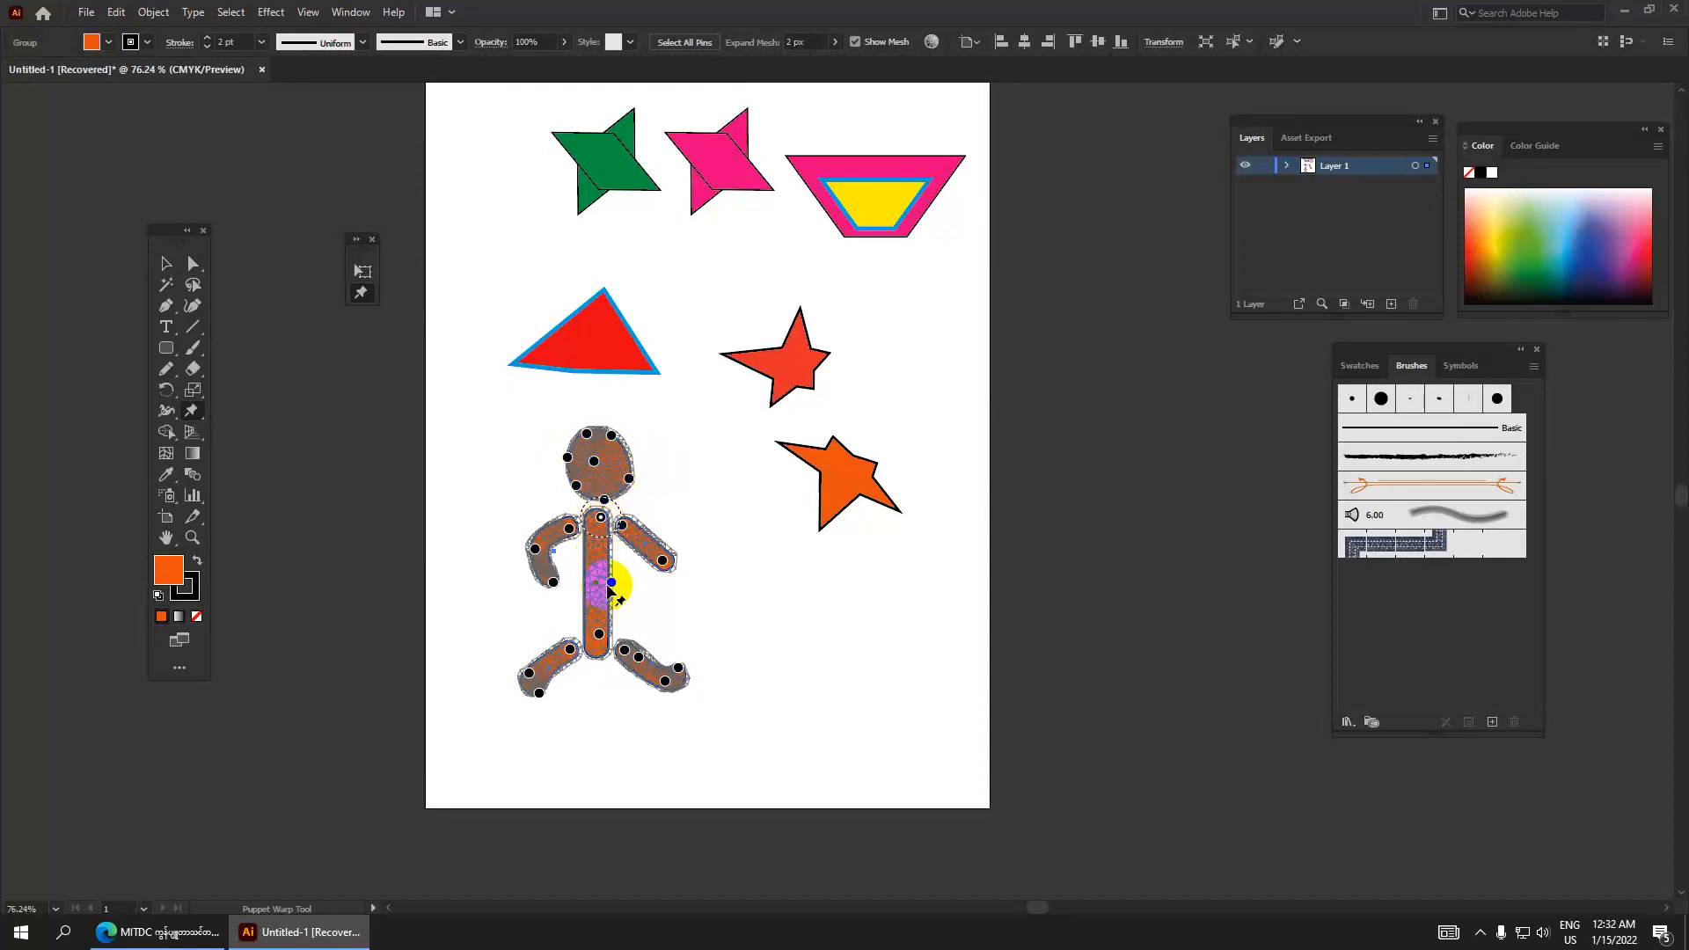
{"action": "left_click_drag", "start_coordinate": [611, 585], "coordinate": [577, 583]}
{"action": "left_click", "coordinate": [585, 579]}
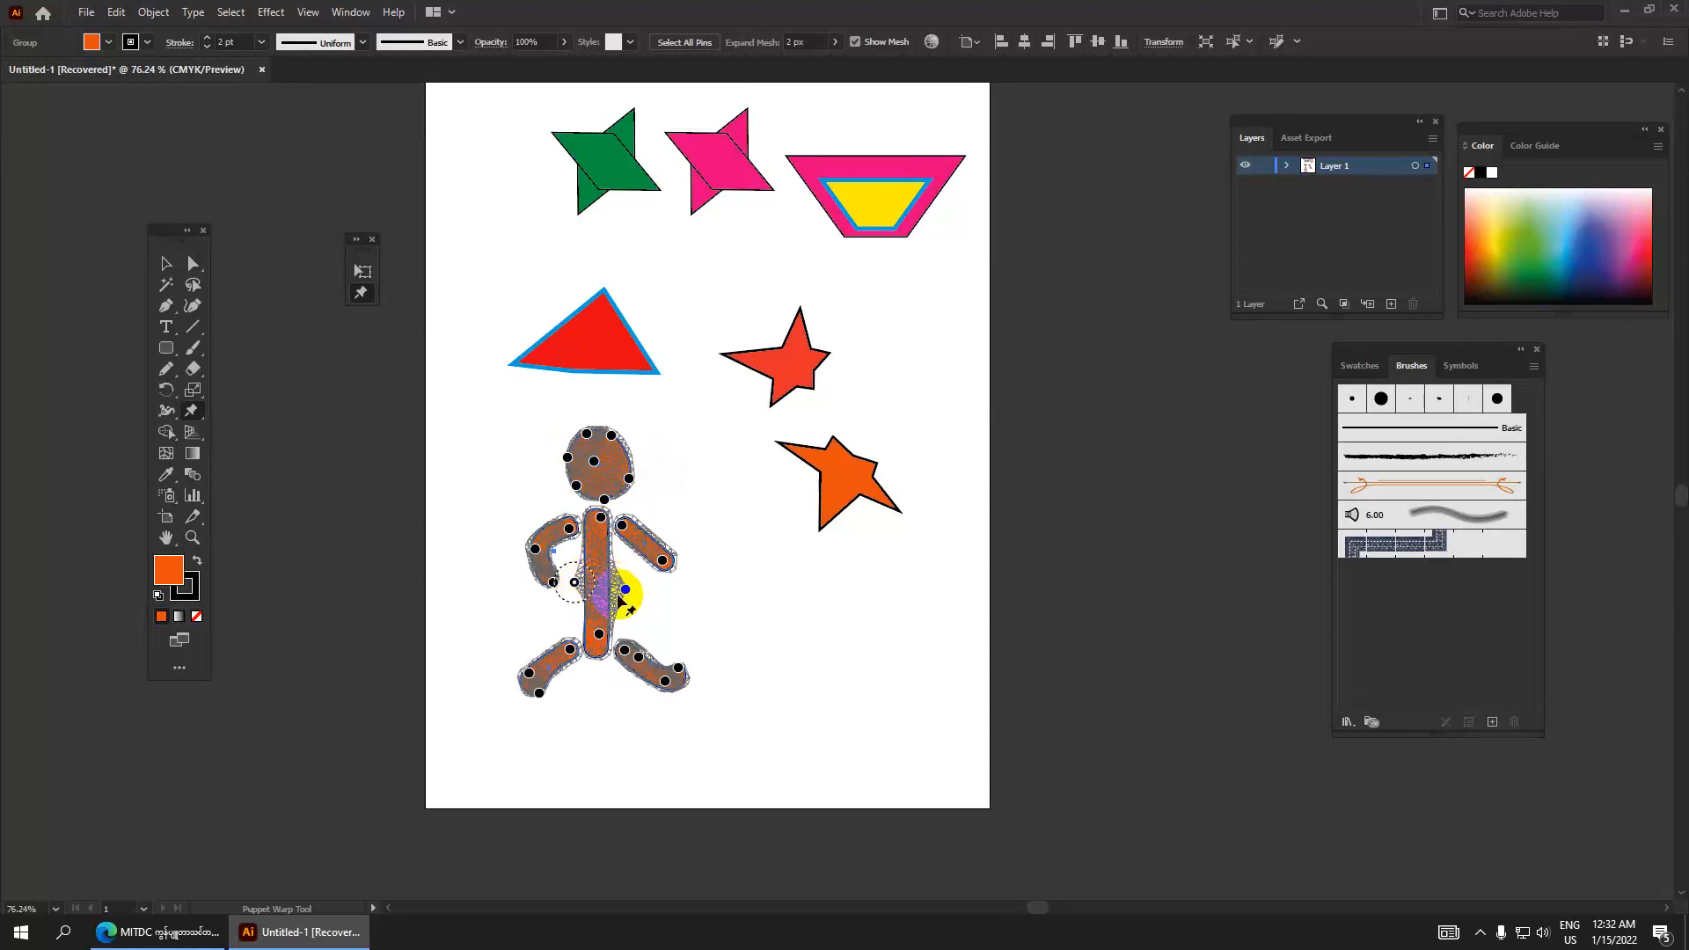
{"action": "left_click", "coordinate": [584, 610]}
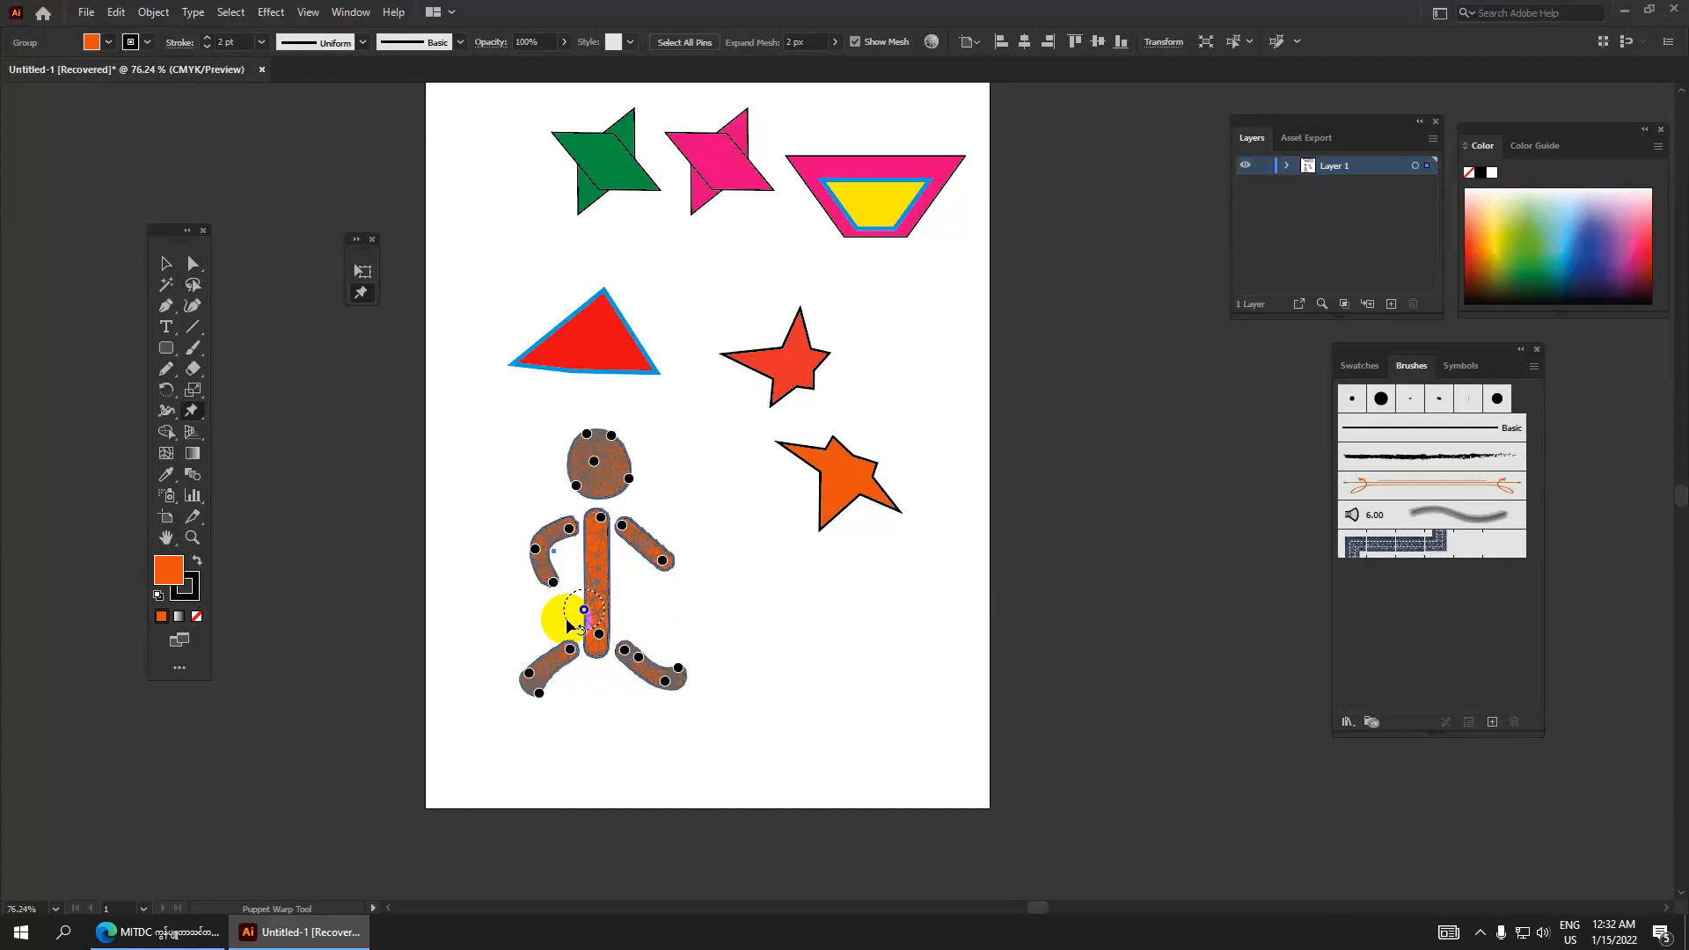
Finish Puppet Warp on the stick figure and change the whole figure's fill to red.
{"action": "mouse_move", "coordinate": [565, 619]}
{"action": "left_mouse_down"}
{"action": "mouse_move", "coordinate": [600, 609]}
{"action": "mouse_move", "coordinate": [639, 560]}
{"action": "mouse_move", "coordinate": [635, 499]}
{"action": "left_mouse_up"}
{"action": "key", "text": "space"}
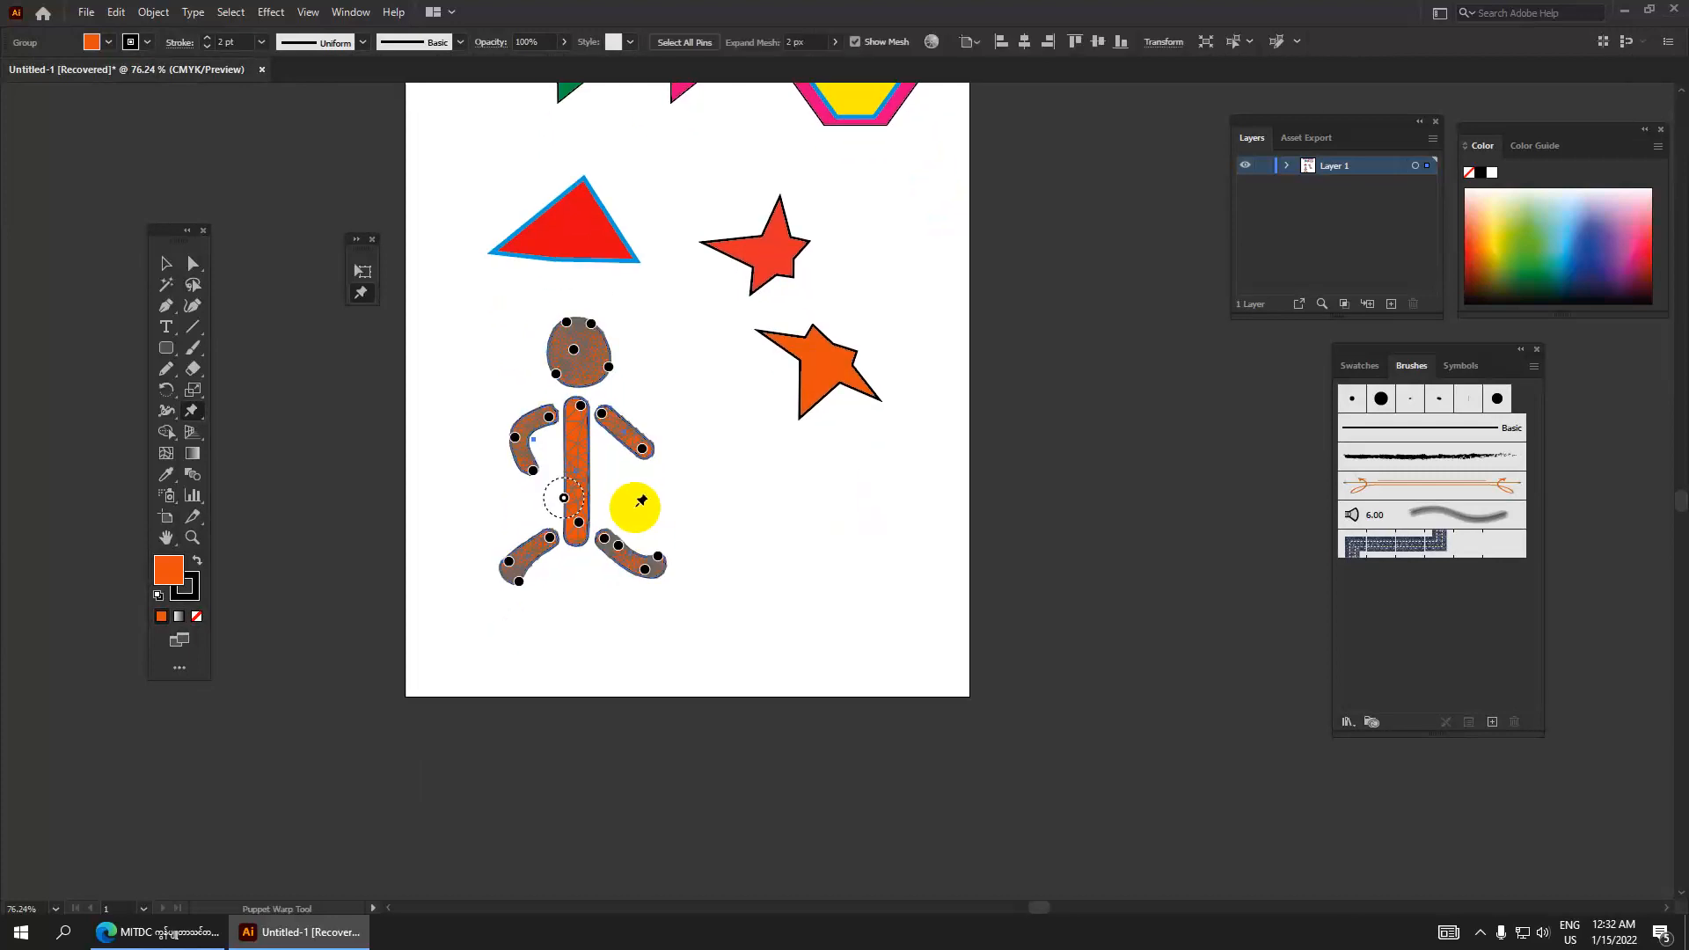
{"action": "left_click", "coordinate": [166, 263]}
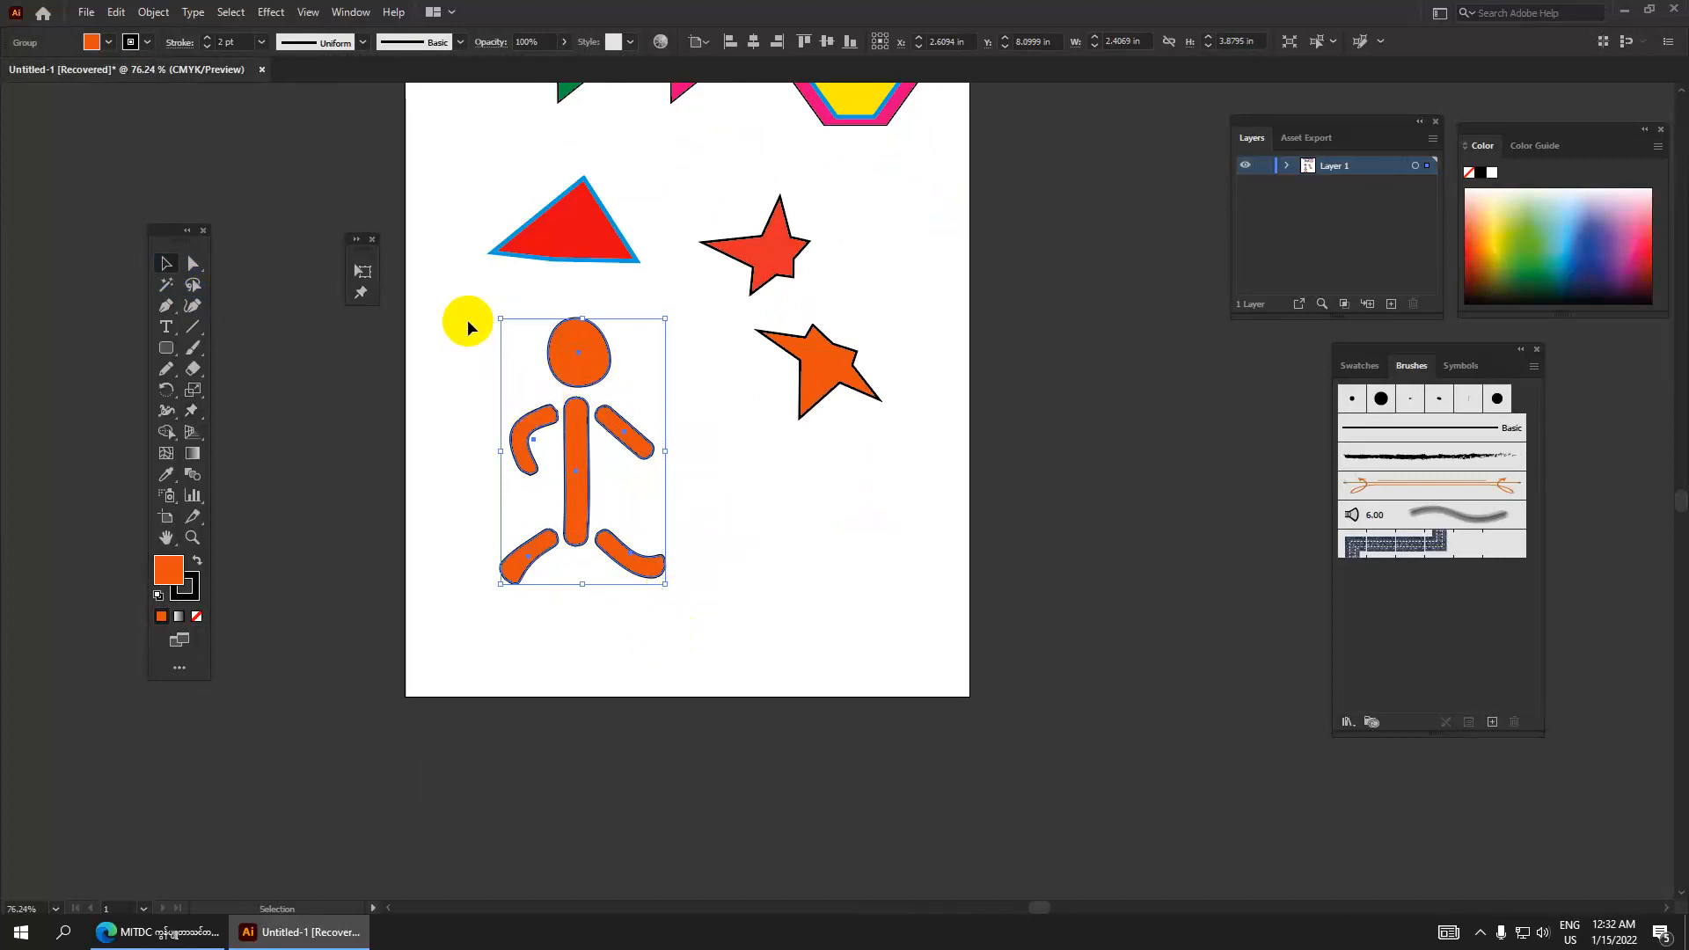
{"action": "left_click", "coordinate": [91, 44]}
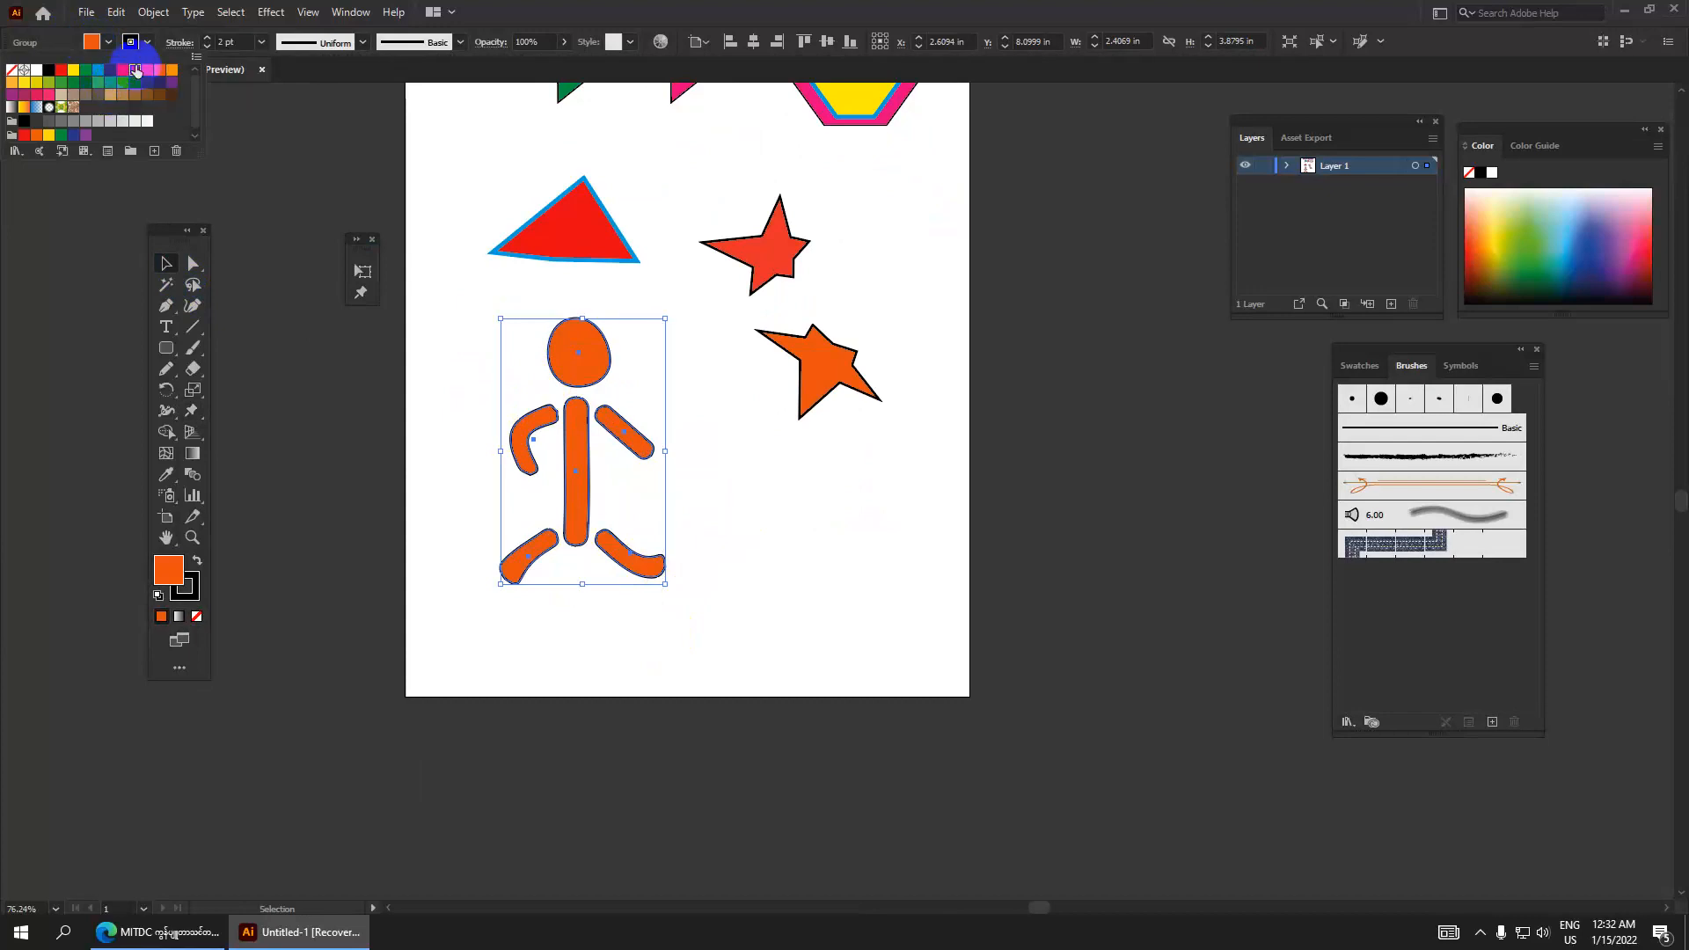
{"action": "left_click", "coordinate": [135, 71]}
Add a capital letter N as text below the orange star and set its font size to 50 pt.
{"action": "left_click_drag", "start_coordinate": [687, 479], "coordinate": [604, 478]}
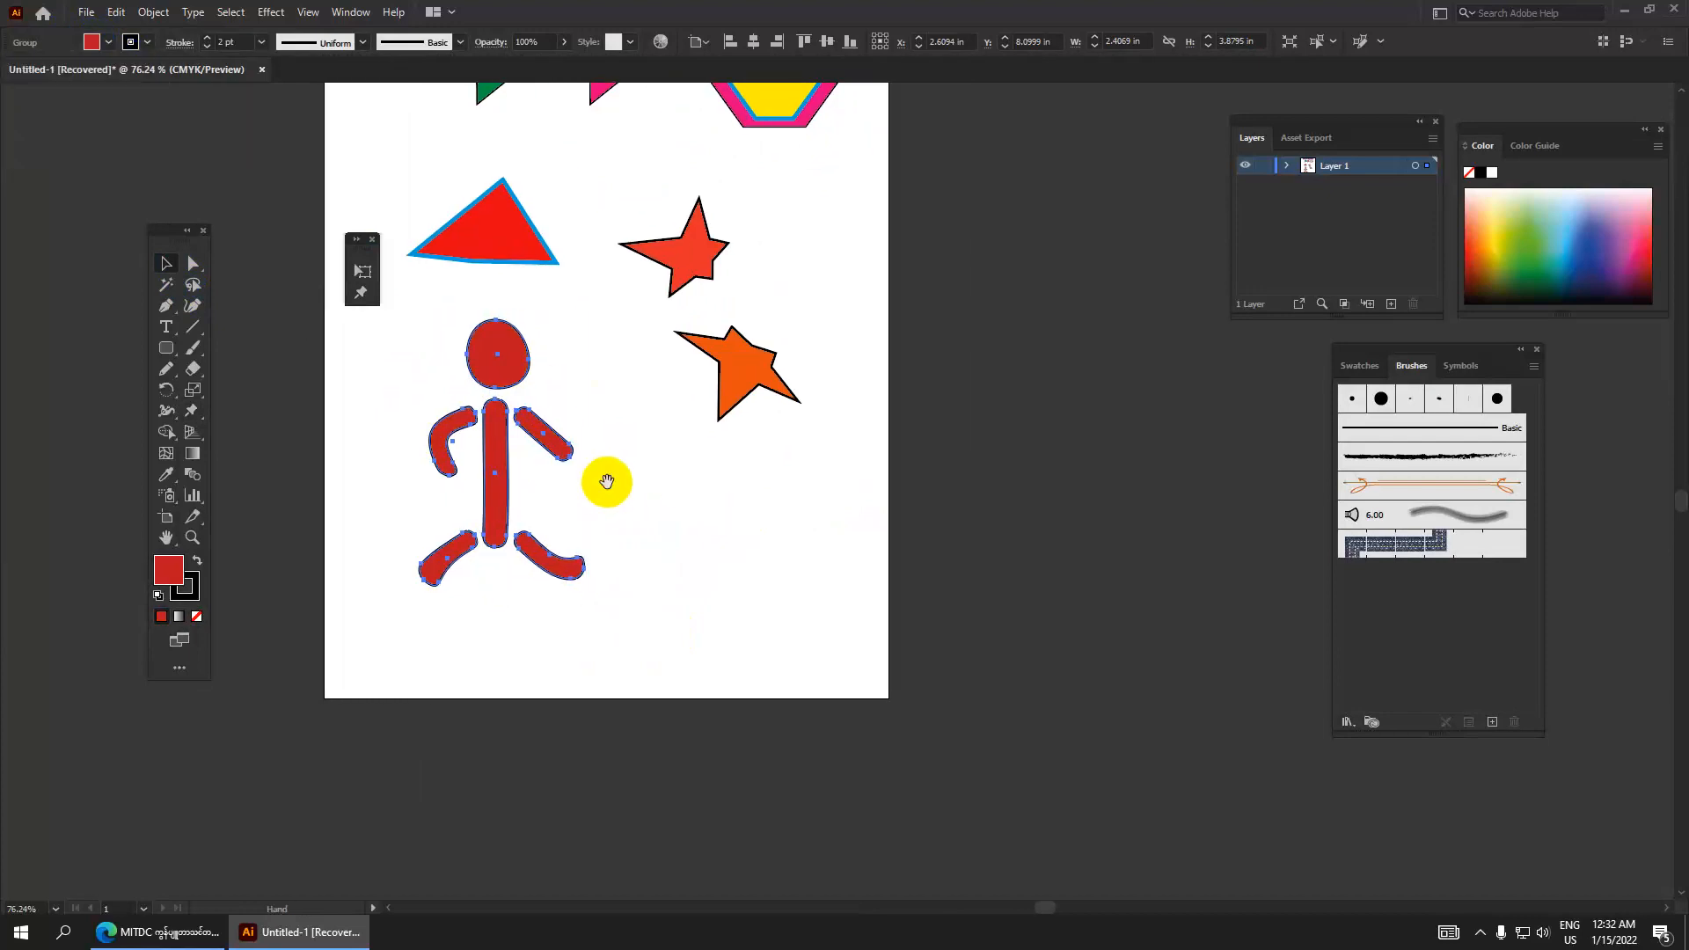
{"action": "left_click", "coordinate": [166, 327]}
{"action": "left_click", "coordinate": [682, 503]}
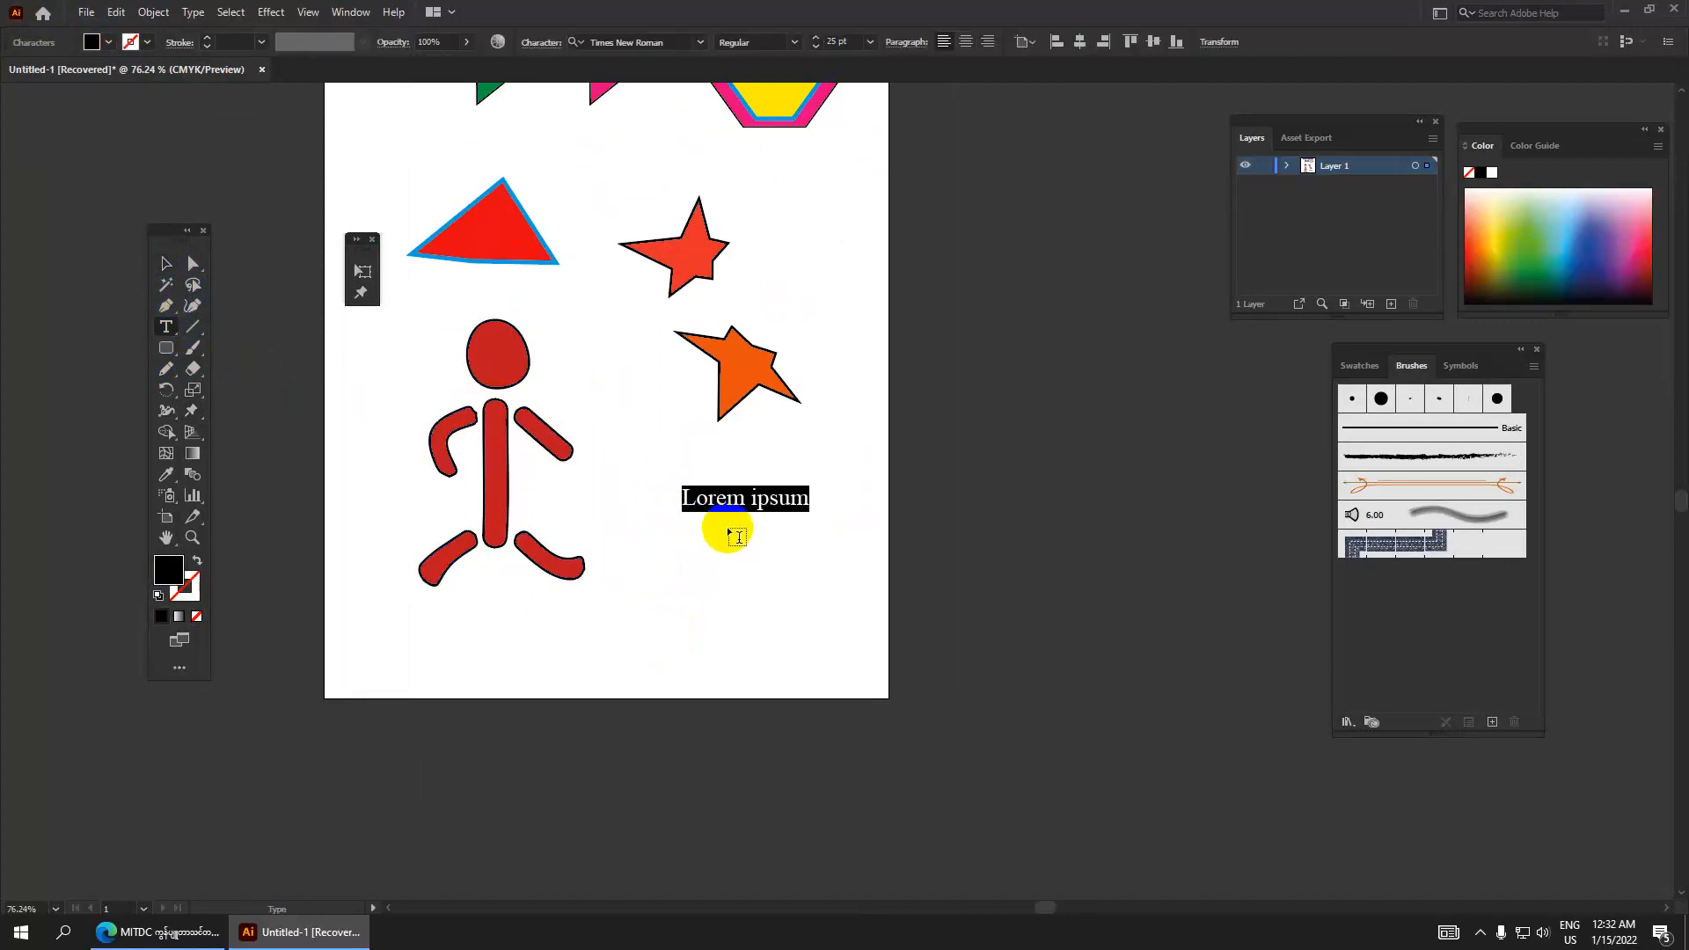
{"action": "type", "text": "n"}
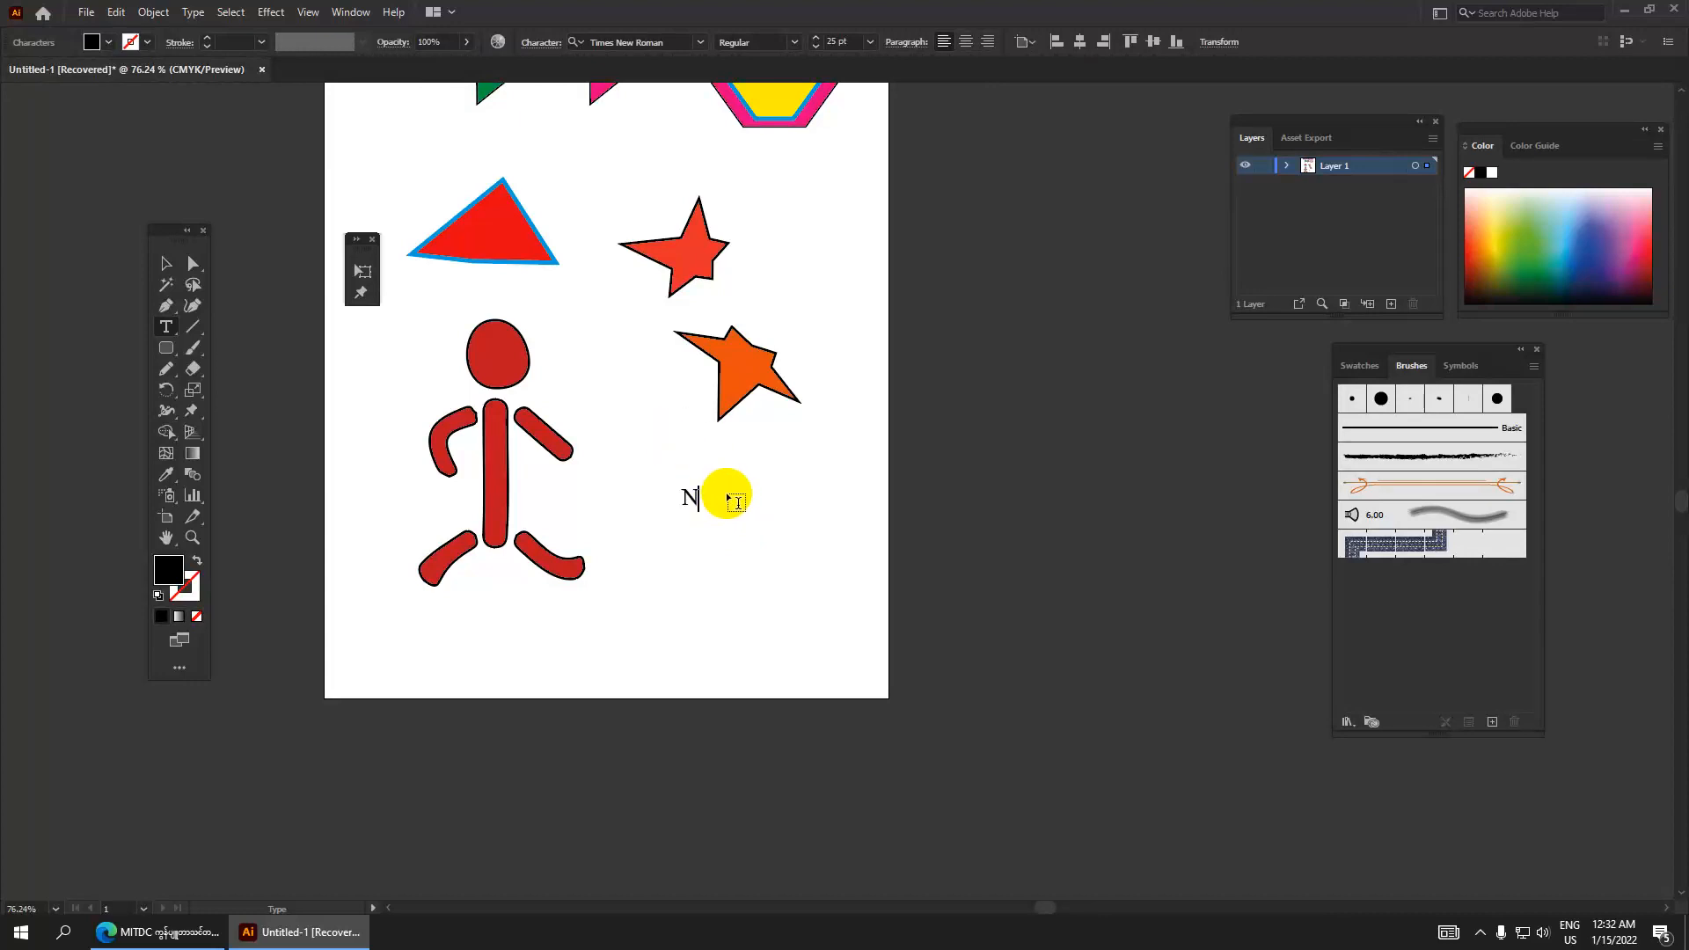
{"action": "key", "text": "Escape"}
{"action": "key", "text": "ctrl+a"}
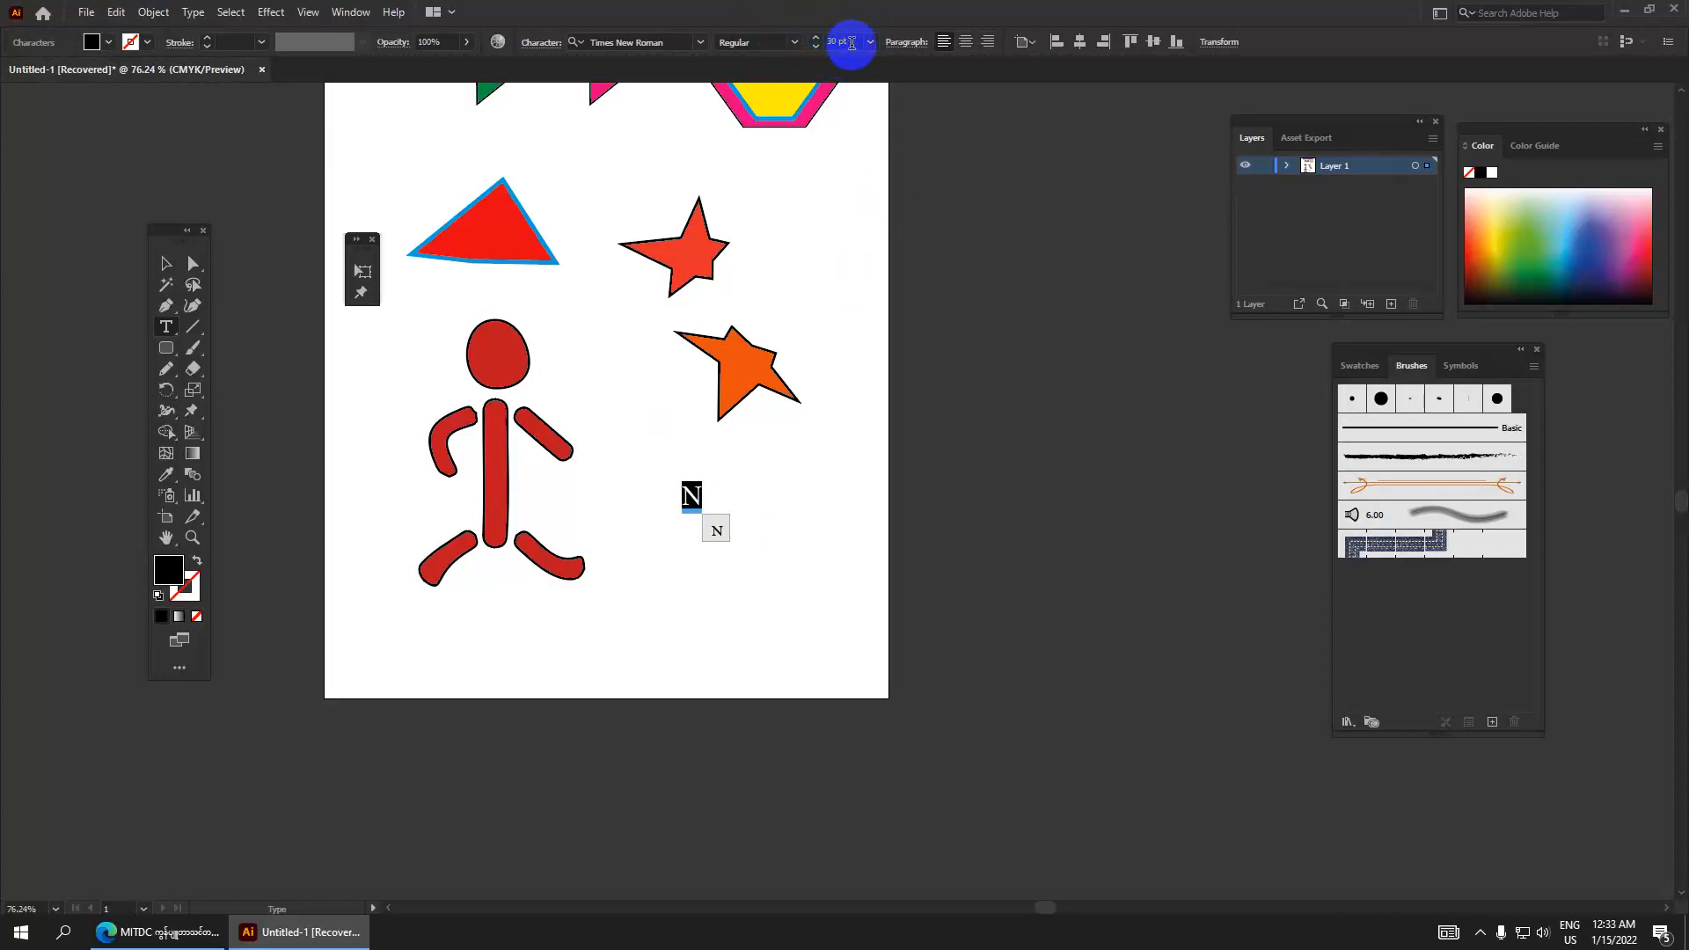
{"action": "left_click", "coordinate": [819, 43]}
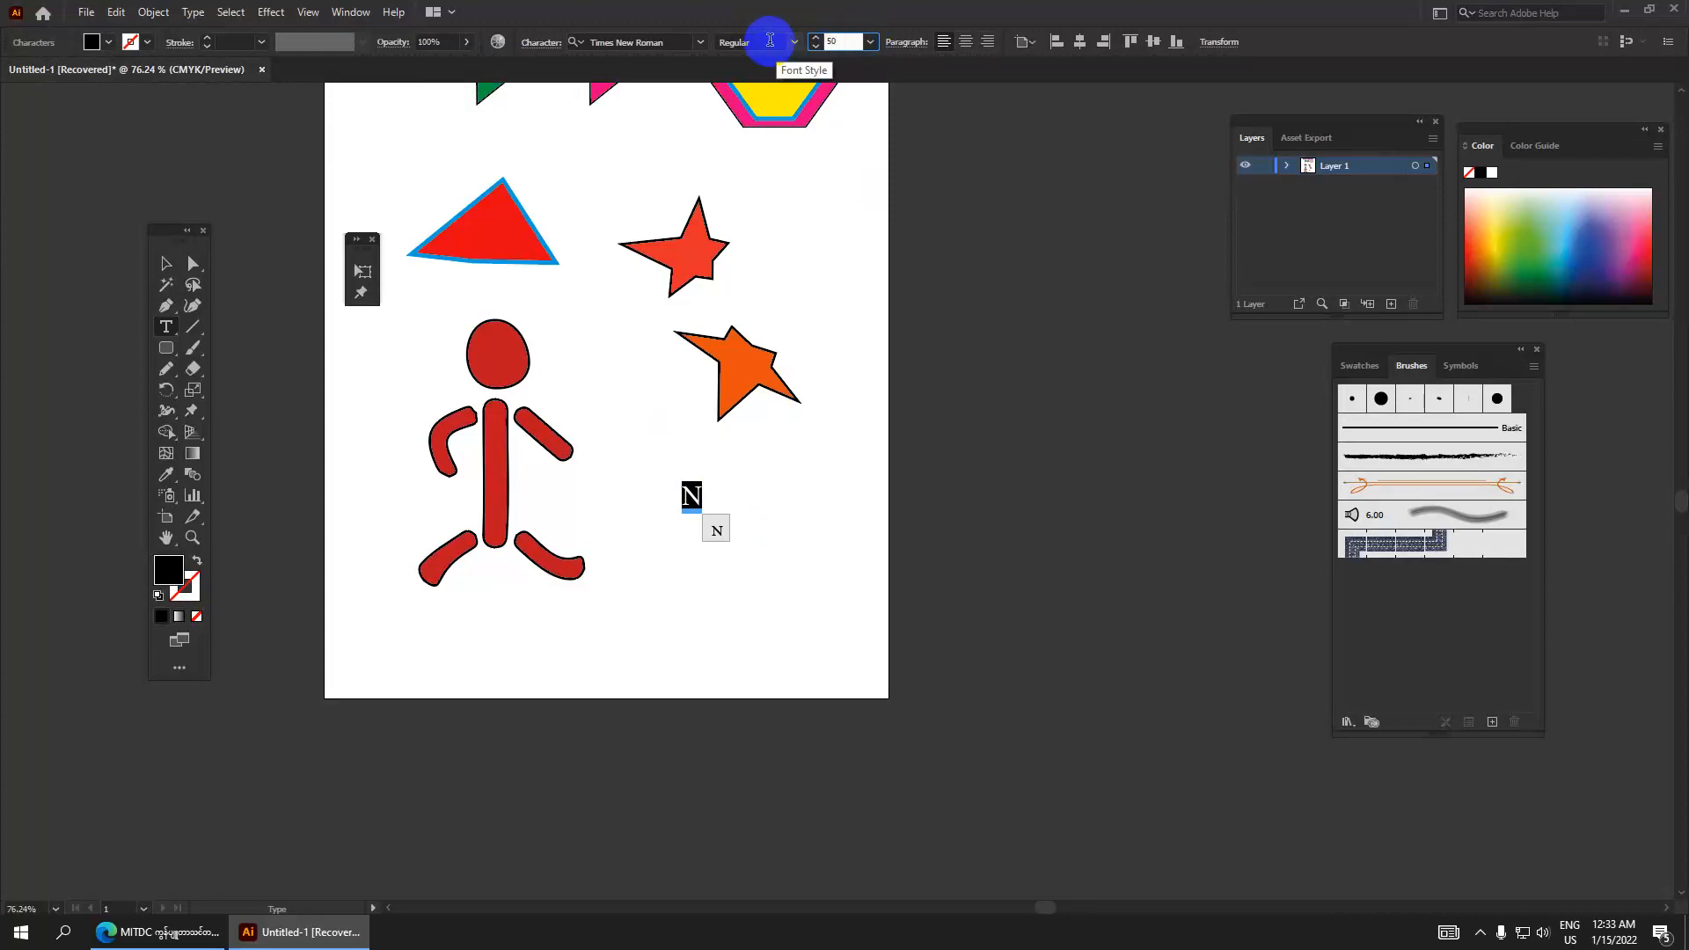
{"action": "key", "text": "Return"}
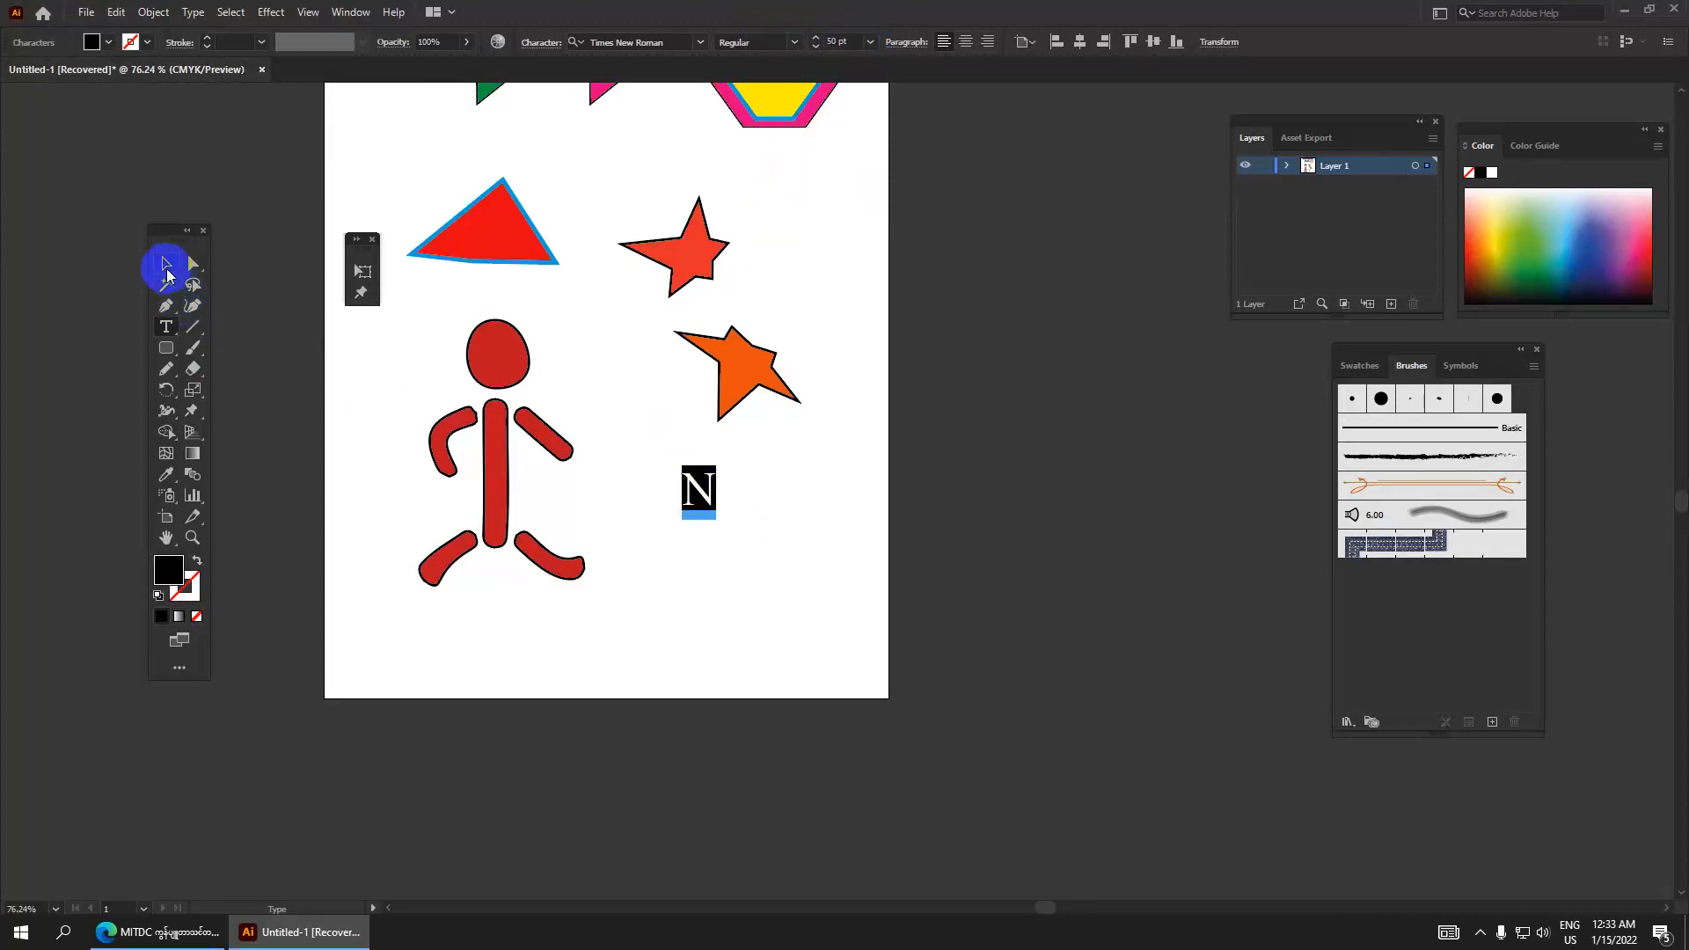
Enlarge the letter N proportionally to about 193 pt and move it about 0.56 in down, clear of the orange star.
{"action": "left_click", "coordinate": [166, 263]}
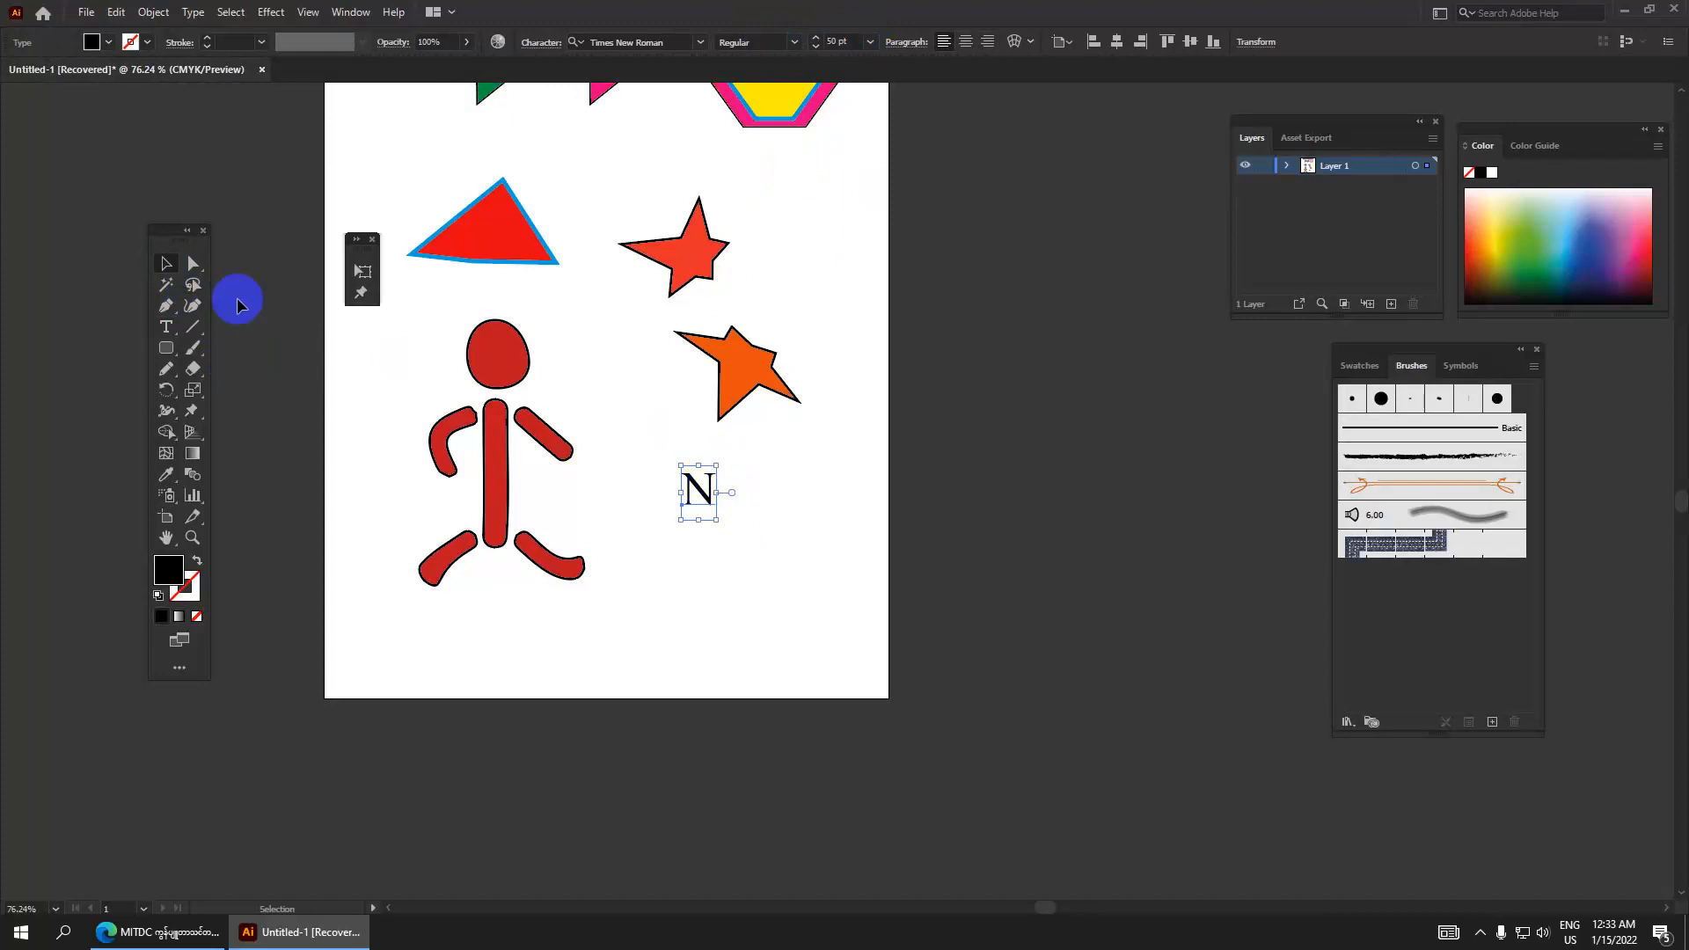
{"action": "left_click_drag", "start_coordinate": [714, 465], "coordinate": [792, 422]}
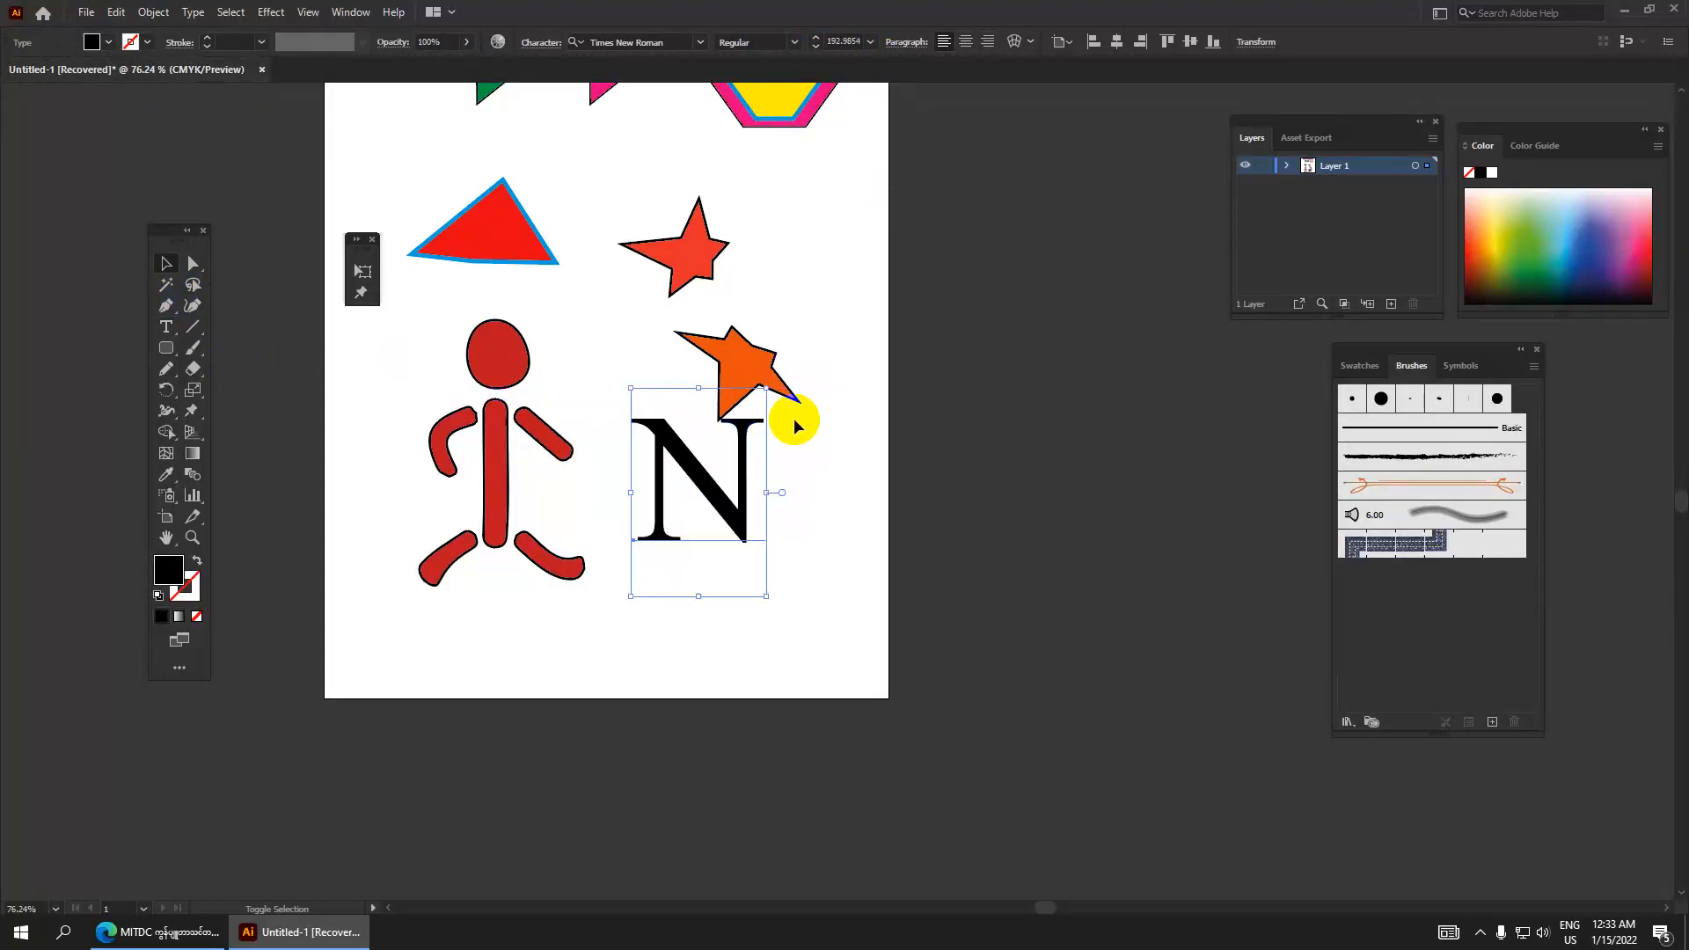
{"action": "mouse_move", "coordinate": [730, 526]}
{"action": "left_mouse_down"}
{"action": "mouse_move", "coordinate": [709, 538]}
{"action": "mouse_move", "coordinate": [741, 549]}
{"action": "left_mouse_up"}
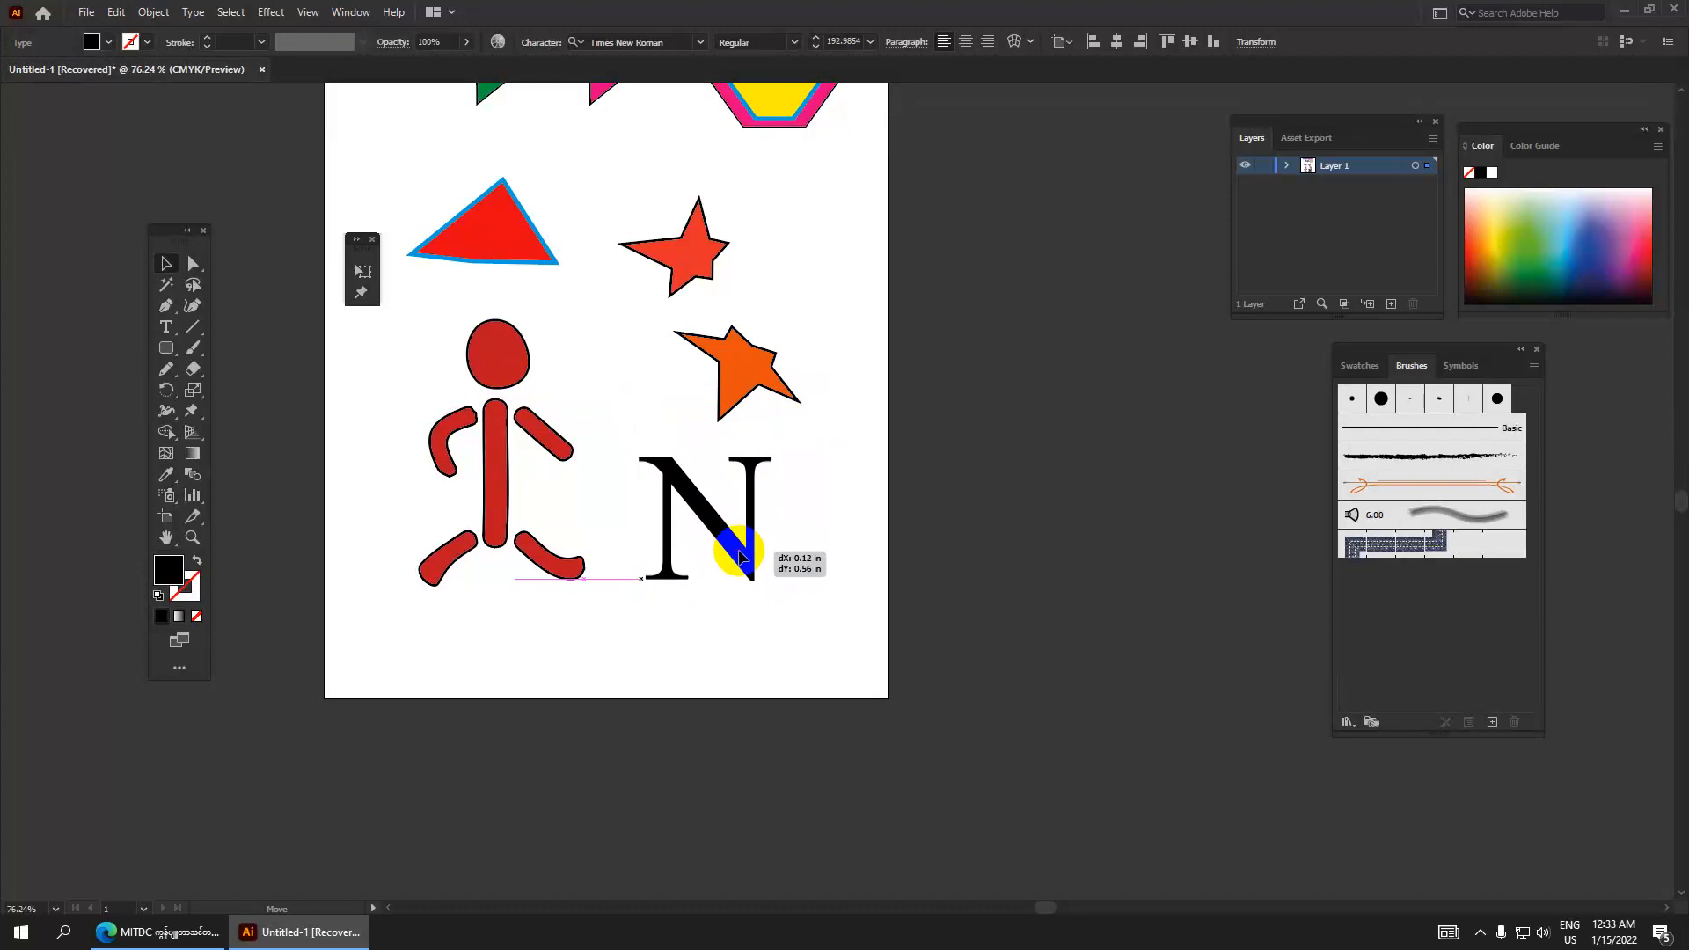
Change the fill of the letter N to pink.
{"action": "left_click", "coordinate": [91, 42]}
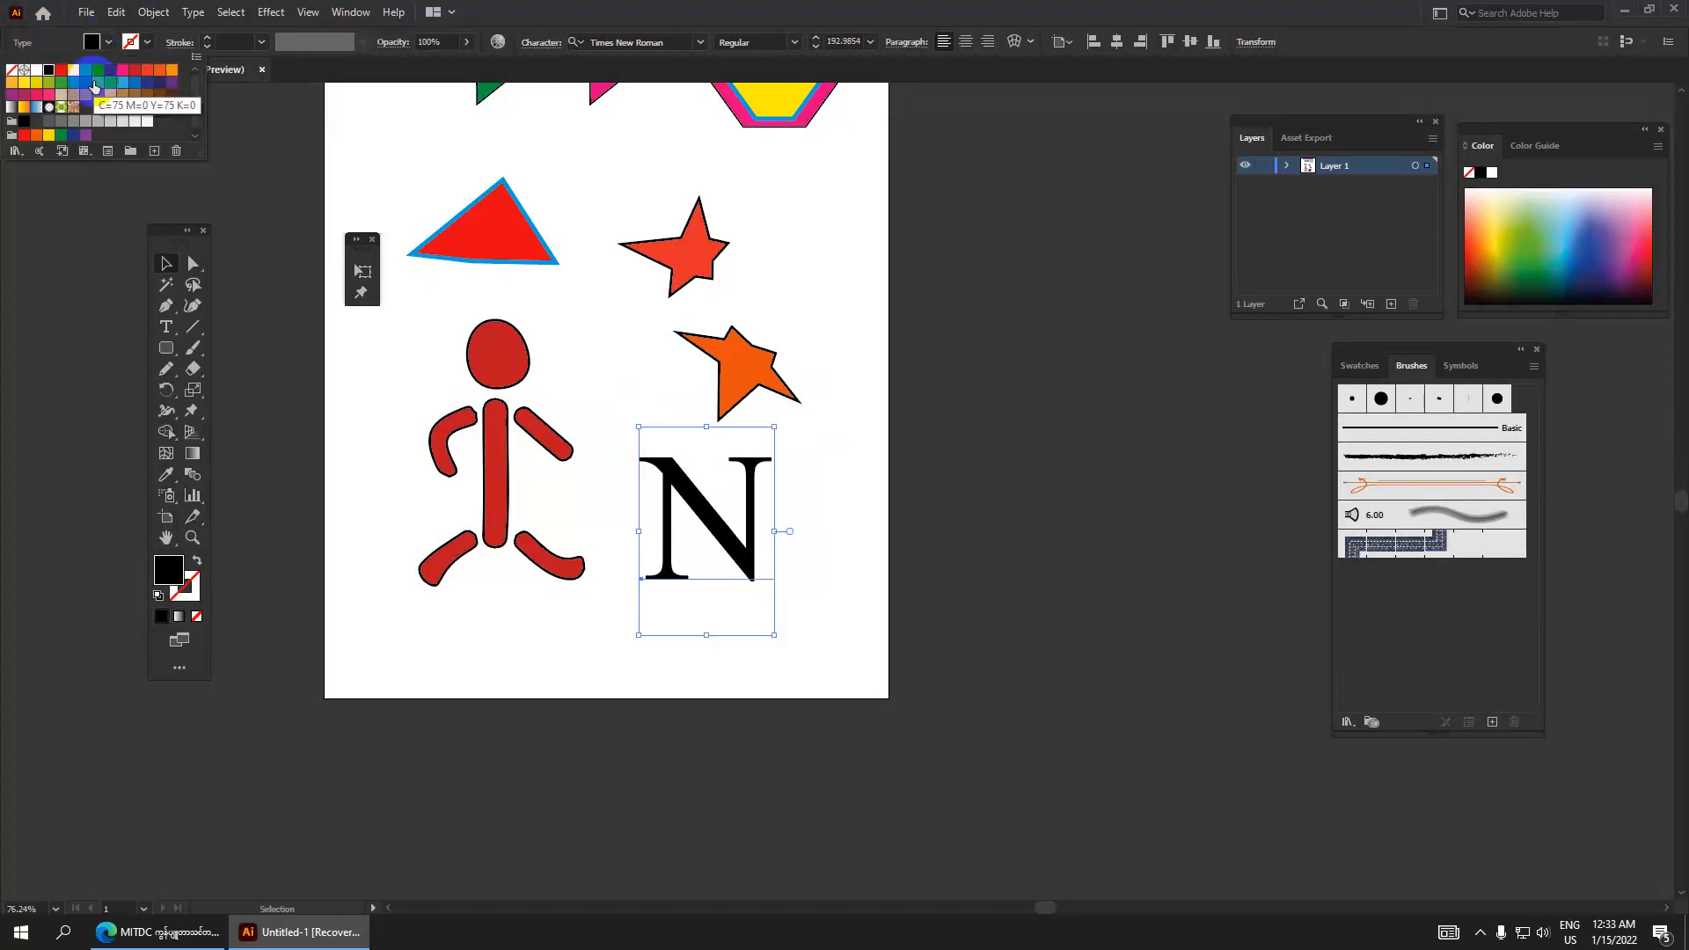
{"action": "left_click", "coordinate": [123, 73]}
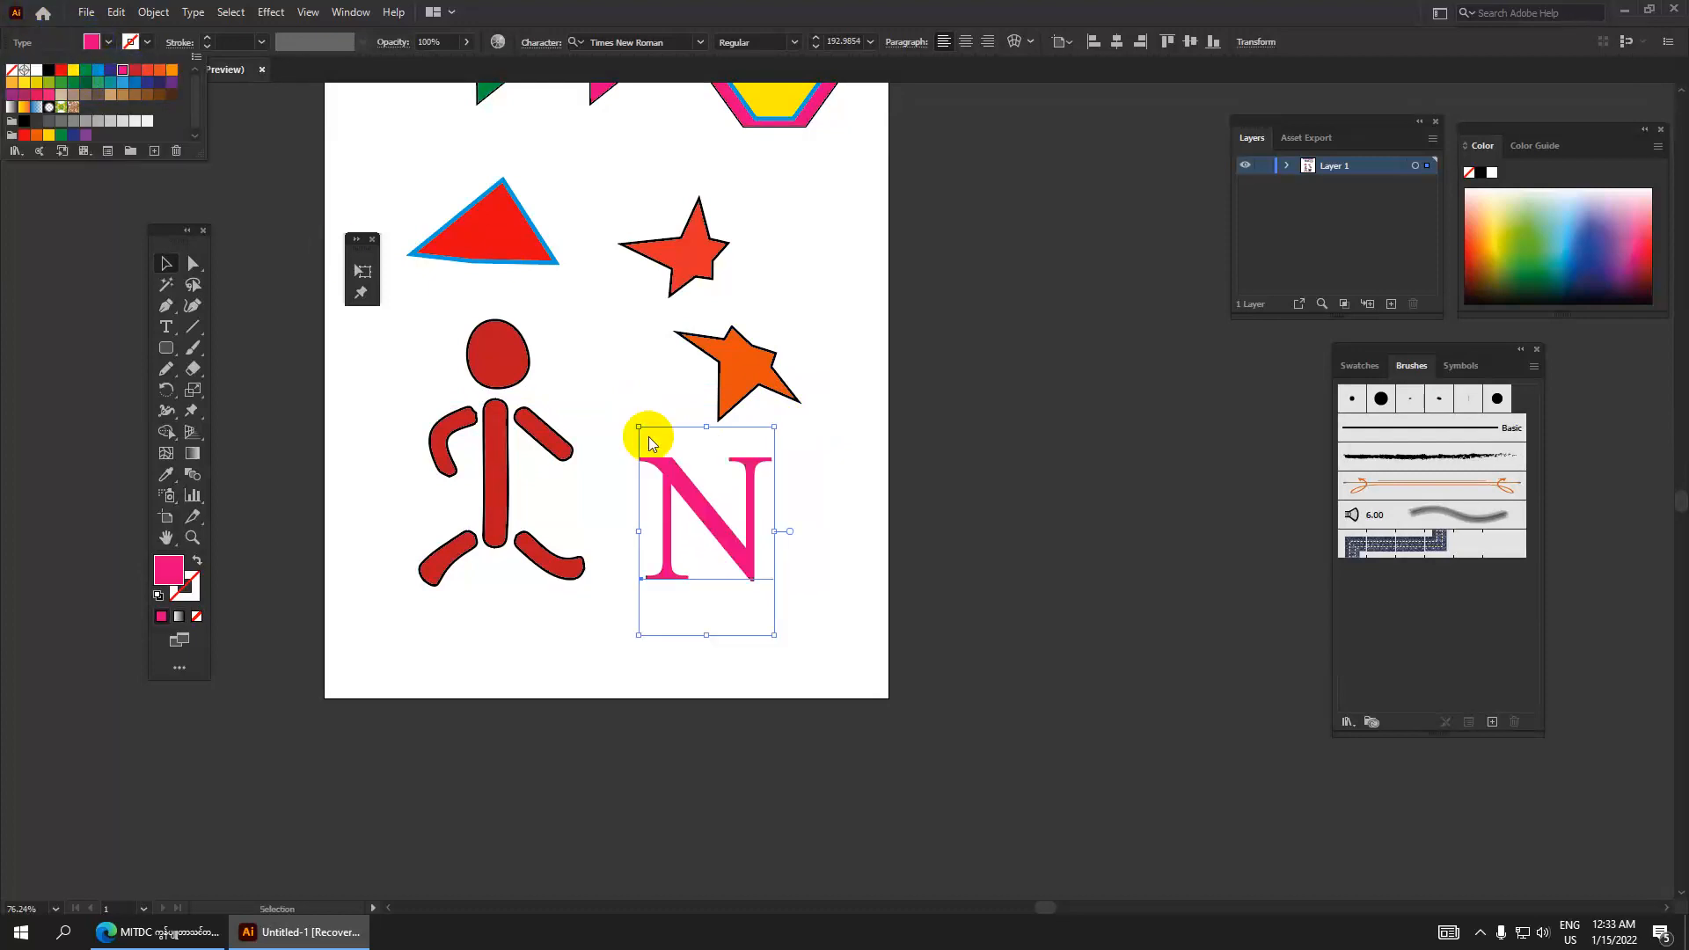
{"action": "scroll", "coordinate": [695, 440], "scroll_direction": "down", "scroll_amount": 2}
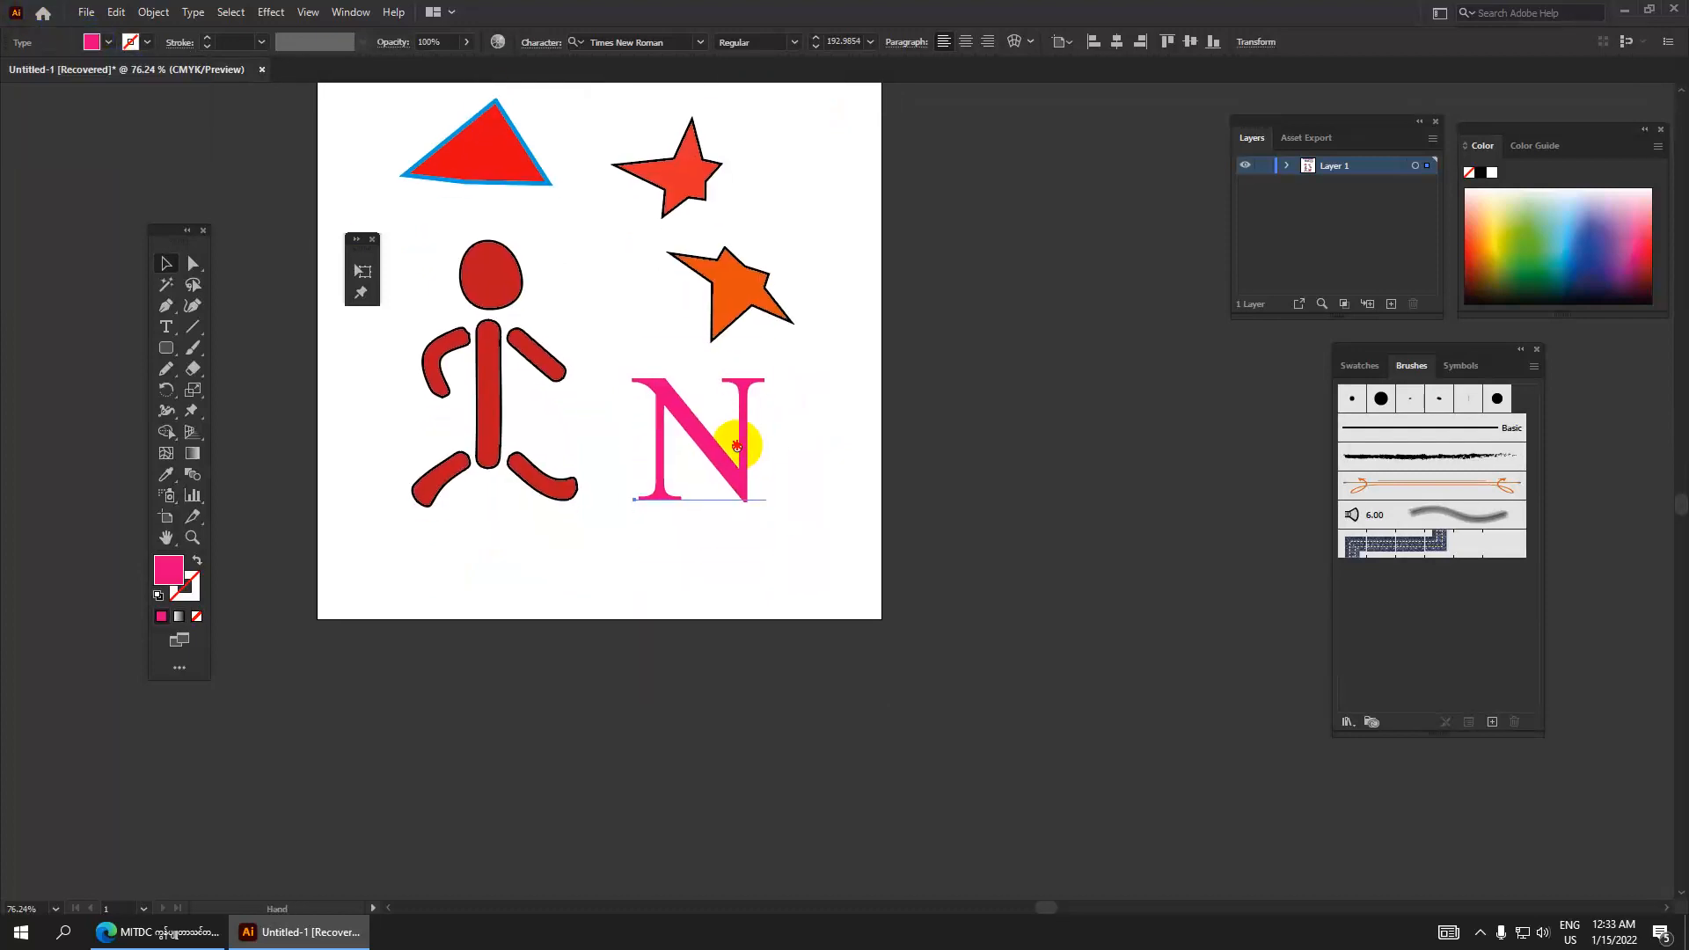
Puppet Warp the letter N with pins on its stem ends and upper corners, pulling the upper-left corner upward and the upper-right serif outward.
{"action": "left_click", "coordinate": [362, 293]}
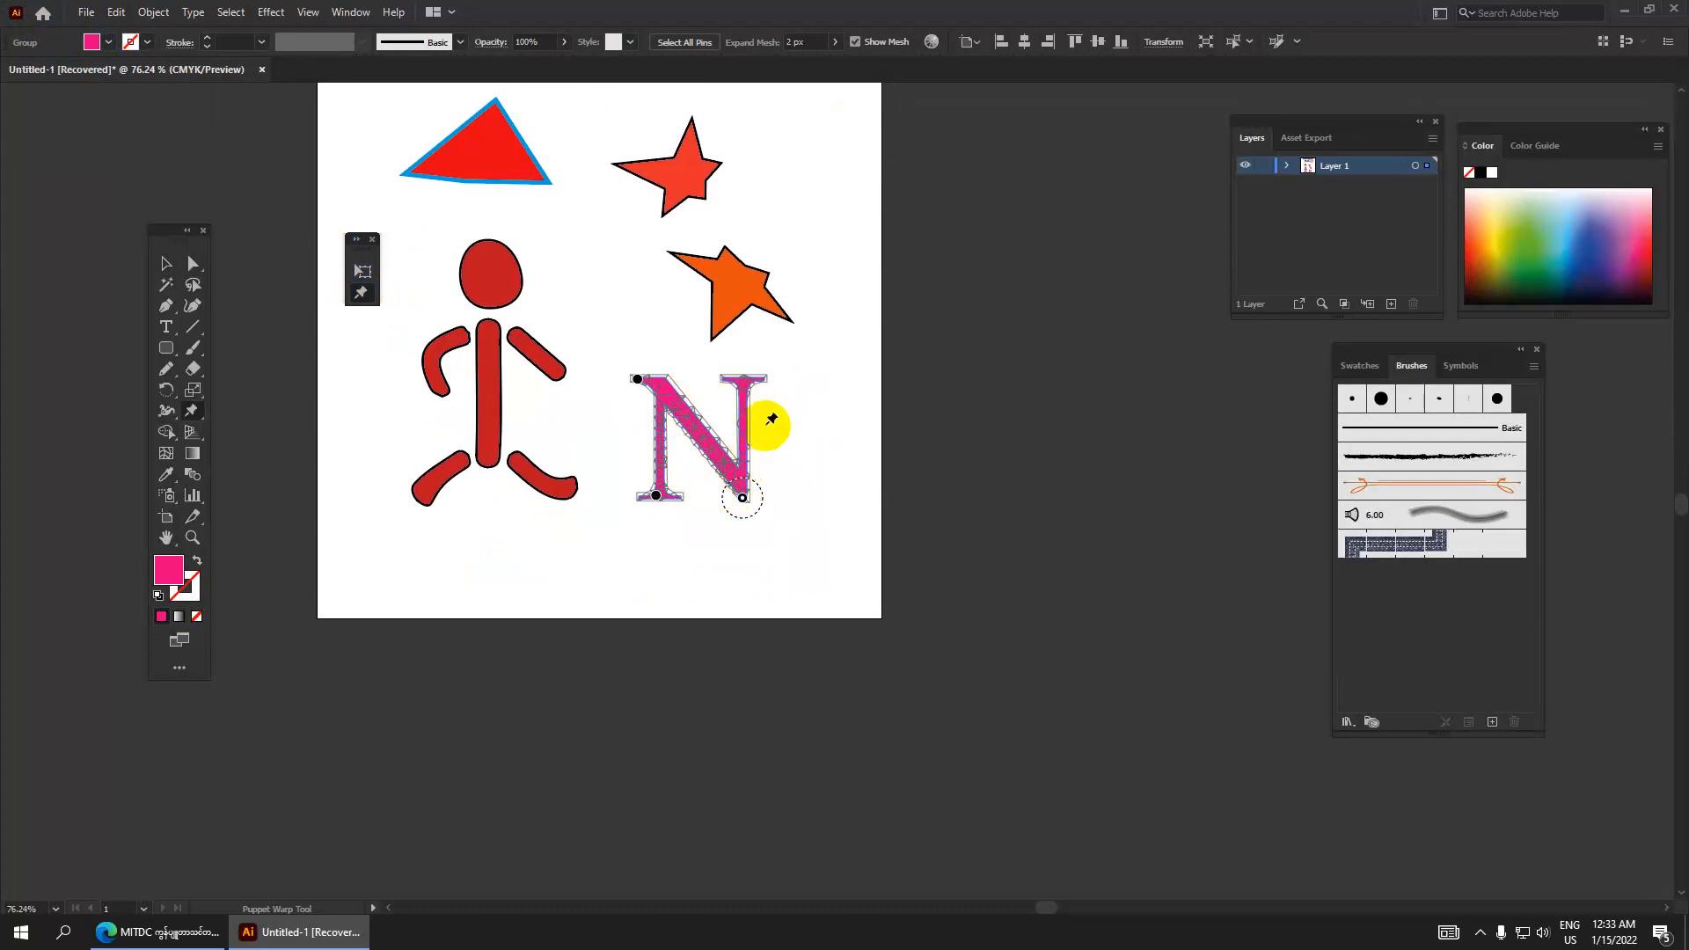
{"action": "left_click", "coordinate": [742, 382]}
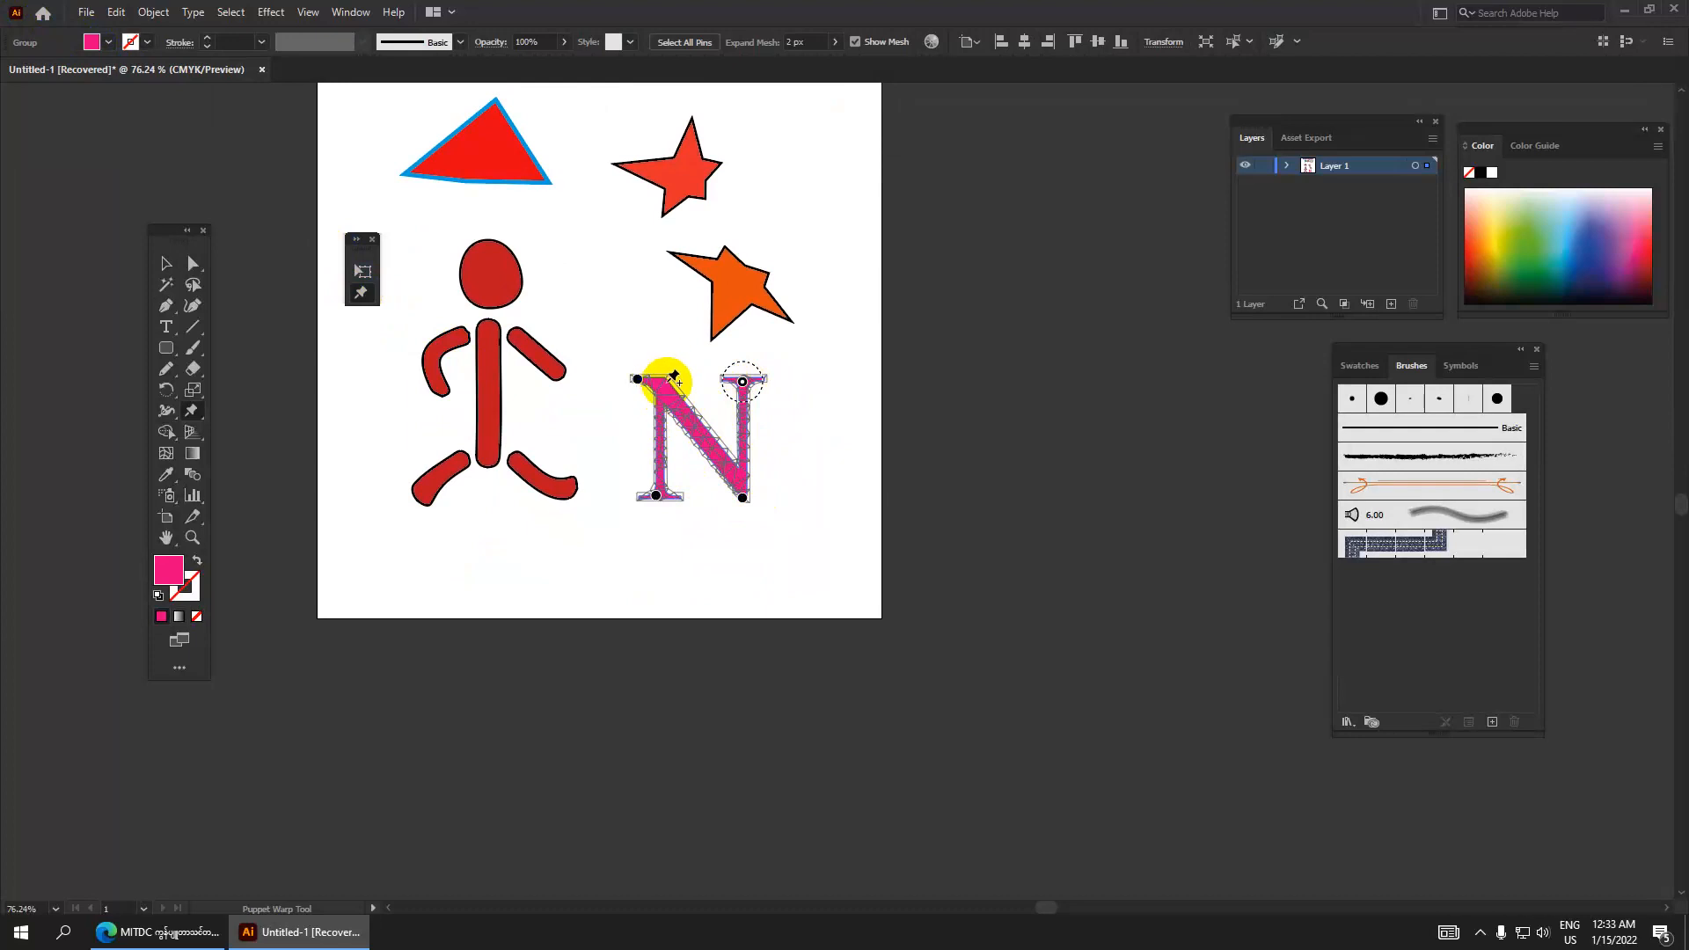
{"action": "left_click", "coordinate": [669, 380]}
{"action": "mouse_move", "coordinate": [667, 384]}
{"action": "left_mouse_down"}
{"action": "mouse_move", "coordinate": [667, 349]}
{"action": "mouse_move", "coordinate": [752, 373]}
{"action": "mouse_move", "coordinate": [766, 354]}
{"action": "left_mouse_up"}
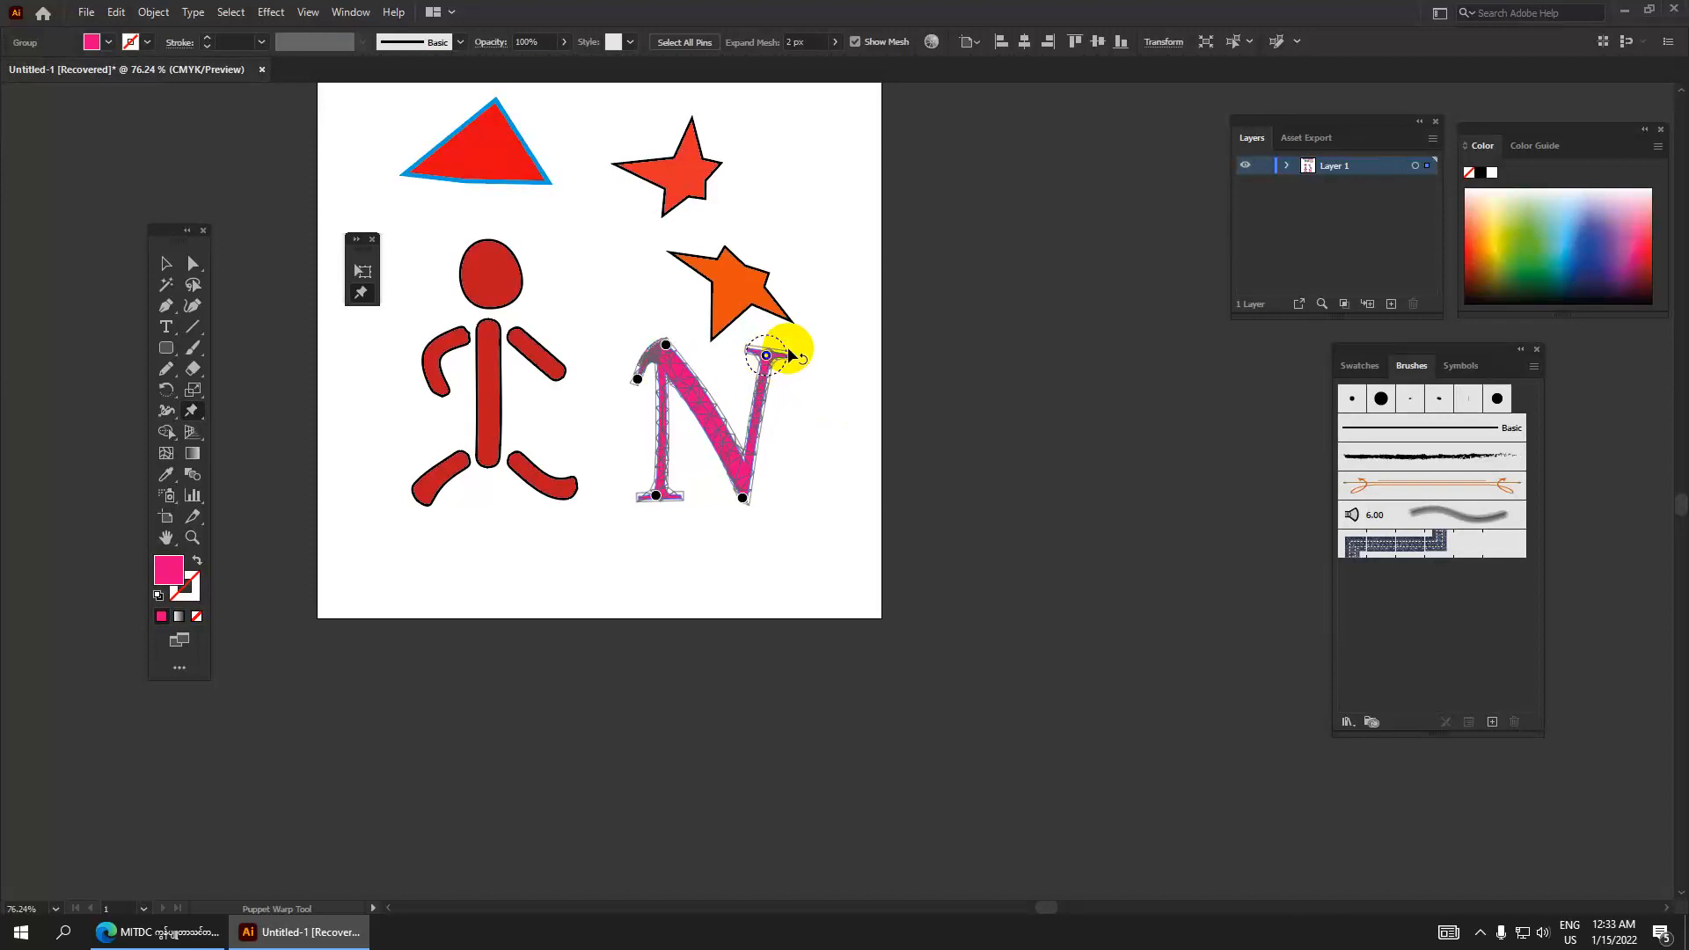
Stretch the N's lower-left serif with extra pins, pull its lower-right point and upper-right serif outward, and finish the warp.
{"action": "left_click", "coordinate": [654, 495]}
{"action": "mouse_move", "coordinate": [644, 499]}
{"action": "left_mouse_down"}
{"action": "mouse_move", "coordinate": [615, 503]}
{"action": "mouse_move", "coordinate": [671, 494]}
{"action": "mouse_move", "coordinate": [775, 519]}
{"action": "mouse_move", "coordinate": [802, 506]}
{"action": "left_mouse_up"}
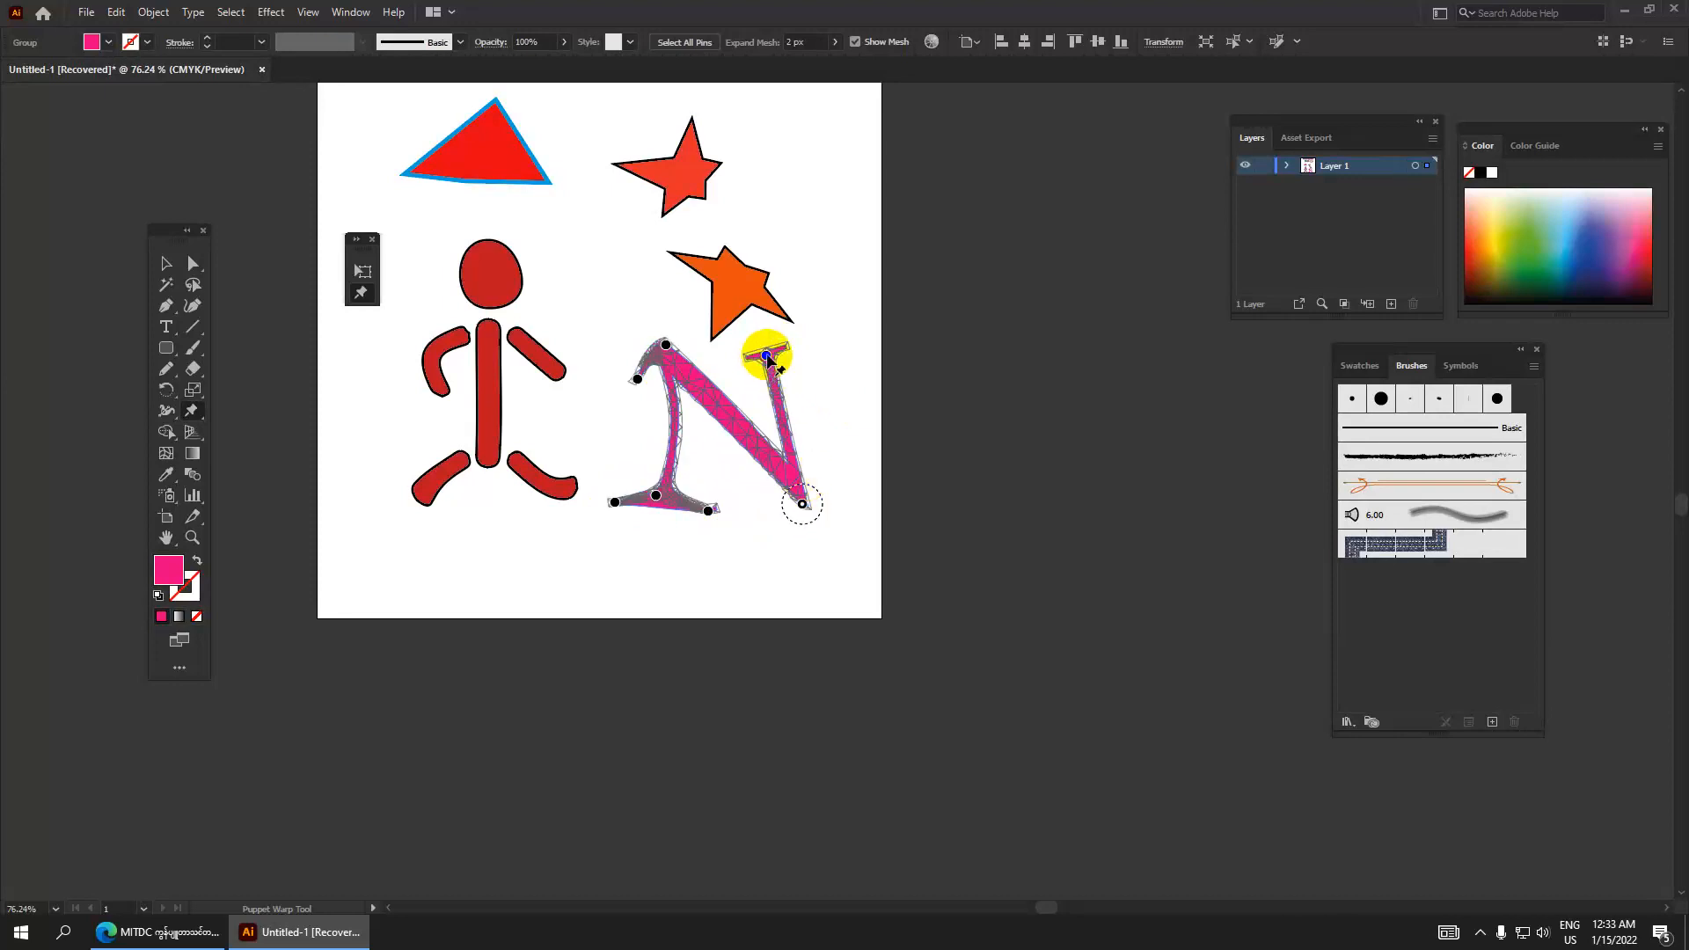
{"action": "left_click_drag", "start_coordinate": [767, 356], "coordinate": [815, 354]}
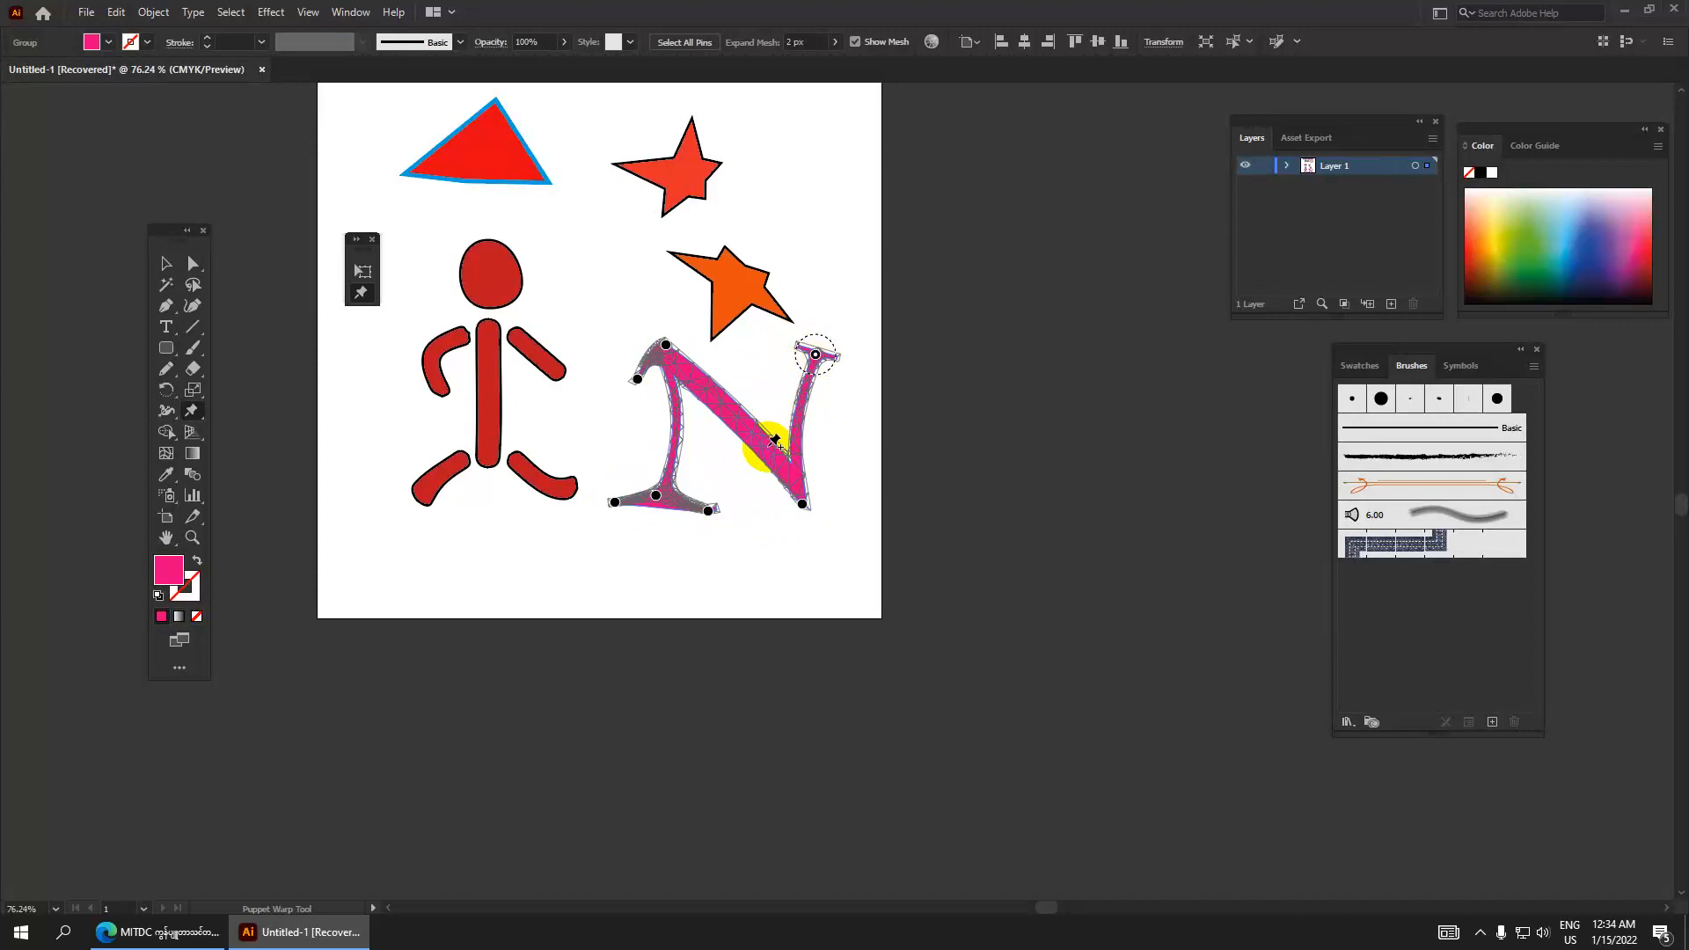
{"action": "left_click", "coordinate": [165, 263]}
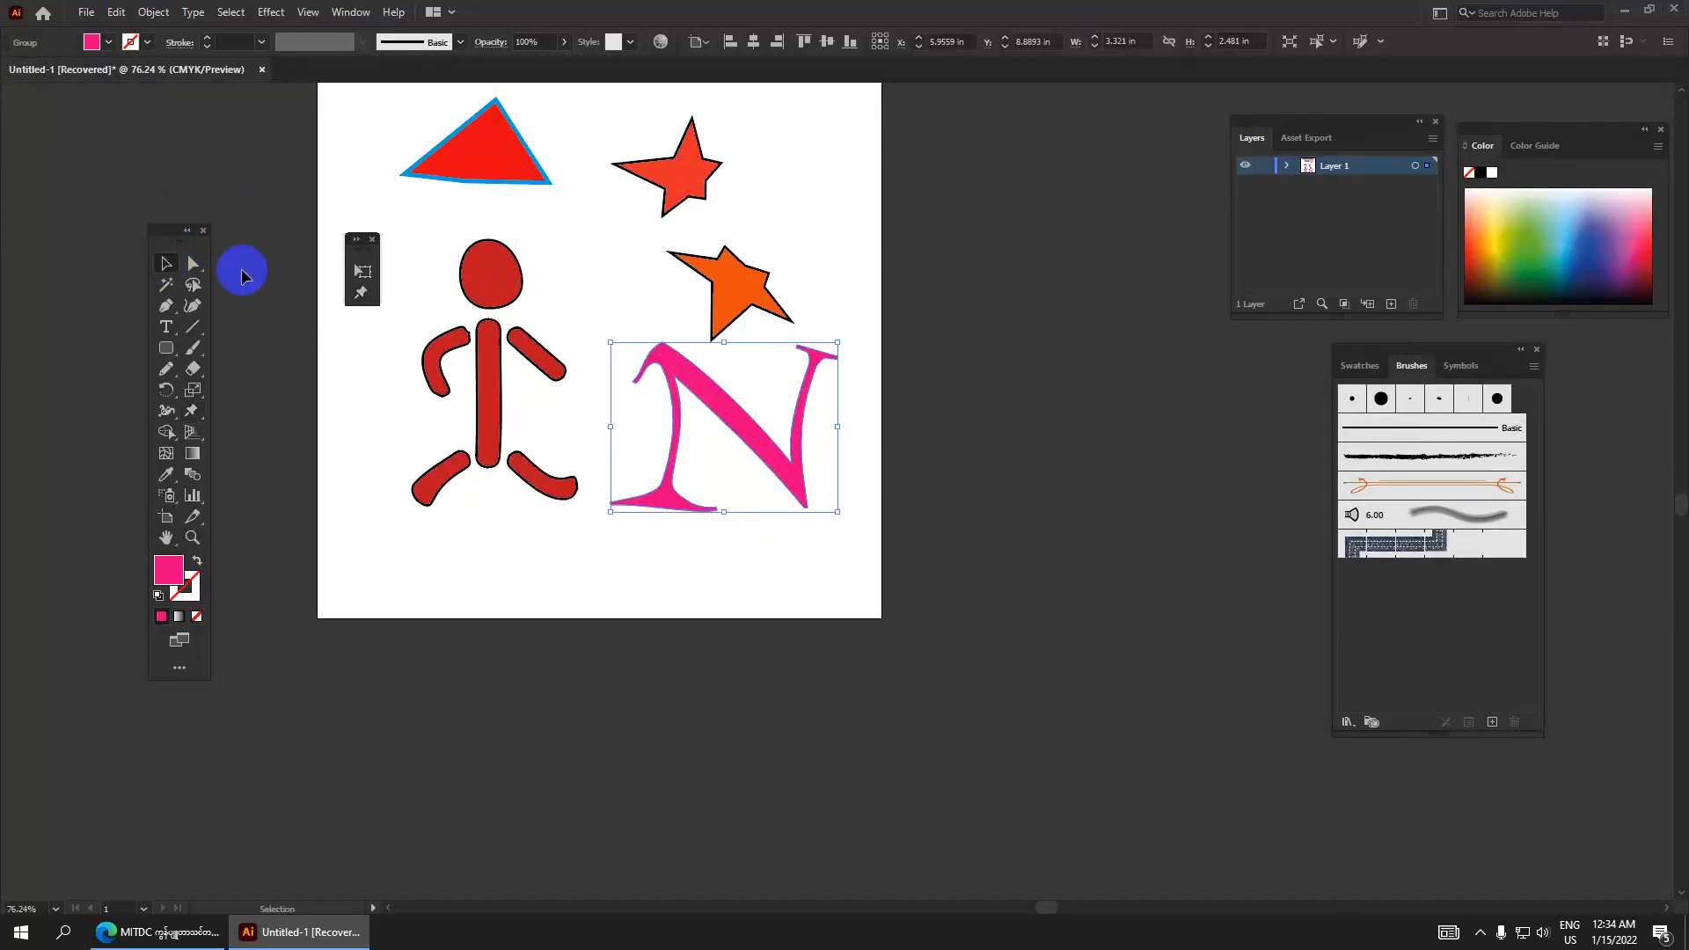
Try a green fill on the warped letter N, and settle on orange.
{"action": "left_click", "coordinate": [1532, 256]}
{"action": "scroll", "coordinate": [818, 308], "scroll_direction": "up", "scroll_amount": 2}
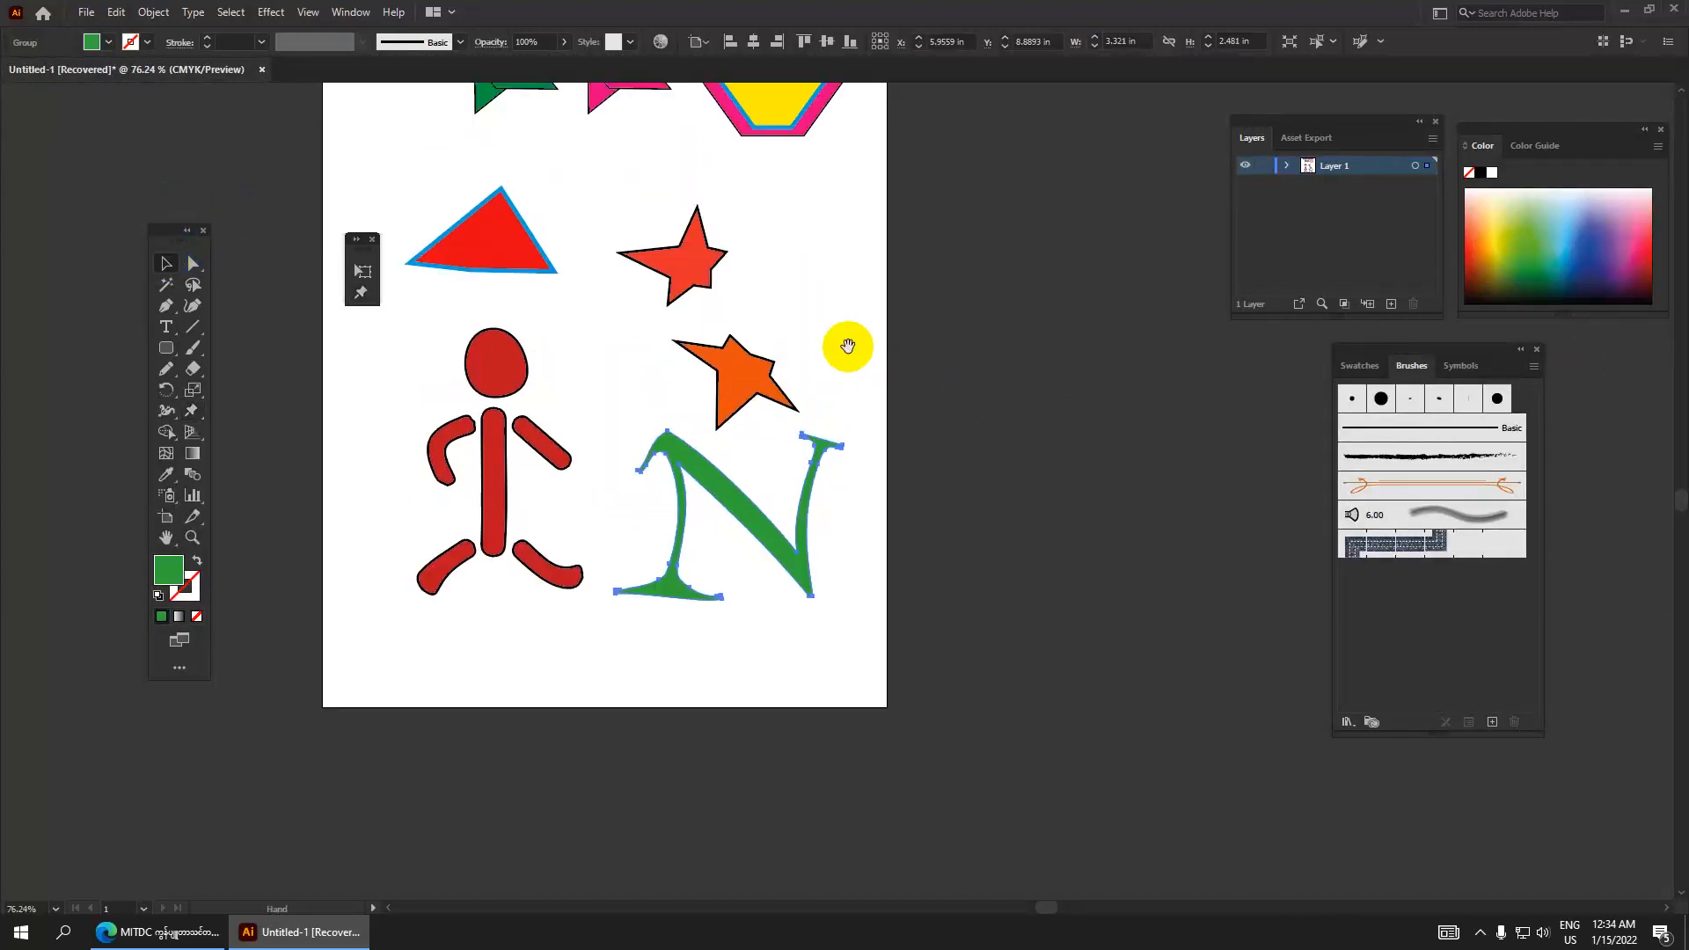
{"action": "left_click", "coordinate": [1478, 247]}
{"action": "left_click", "coordinate": [1481, 231]}
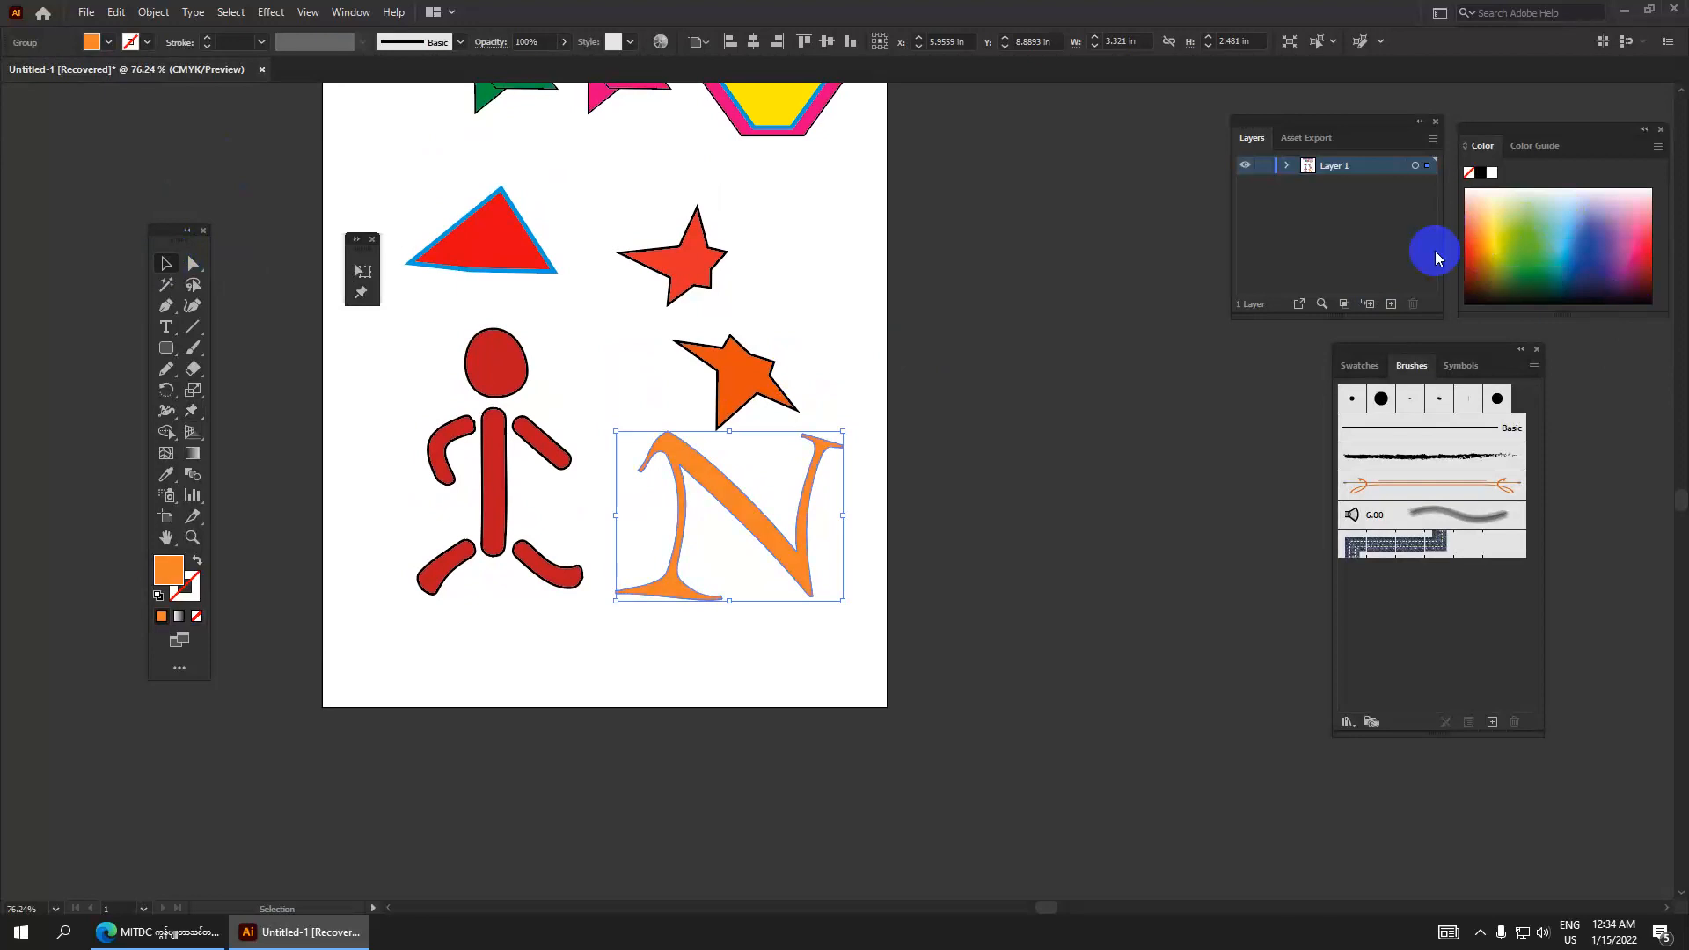
Give the warped letter N a pink stroke with a weight of 2 pt.
{"action": "left_click", "coordinate": [151, 46]}
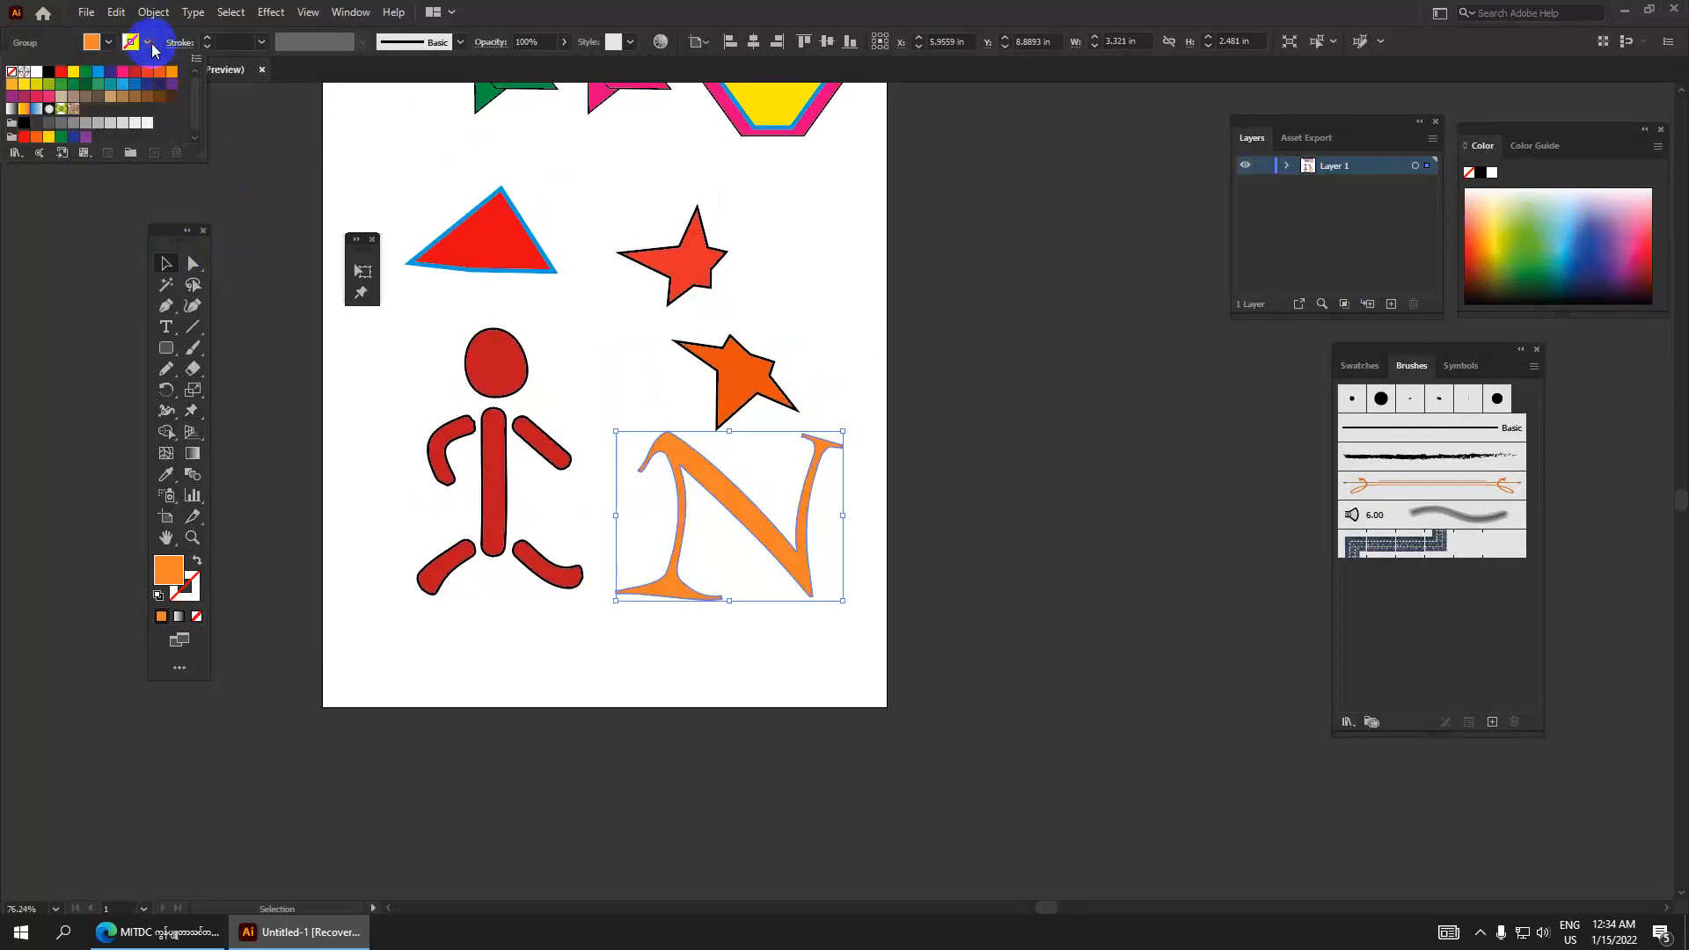
{"action": "left_click", "coordinate": [123, 71]}
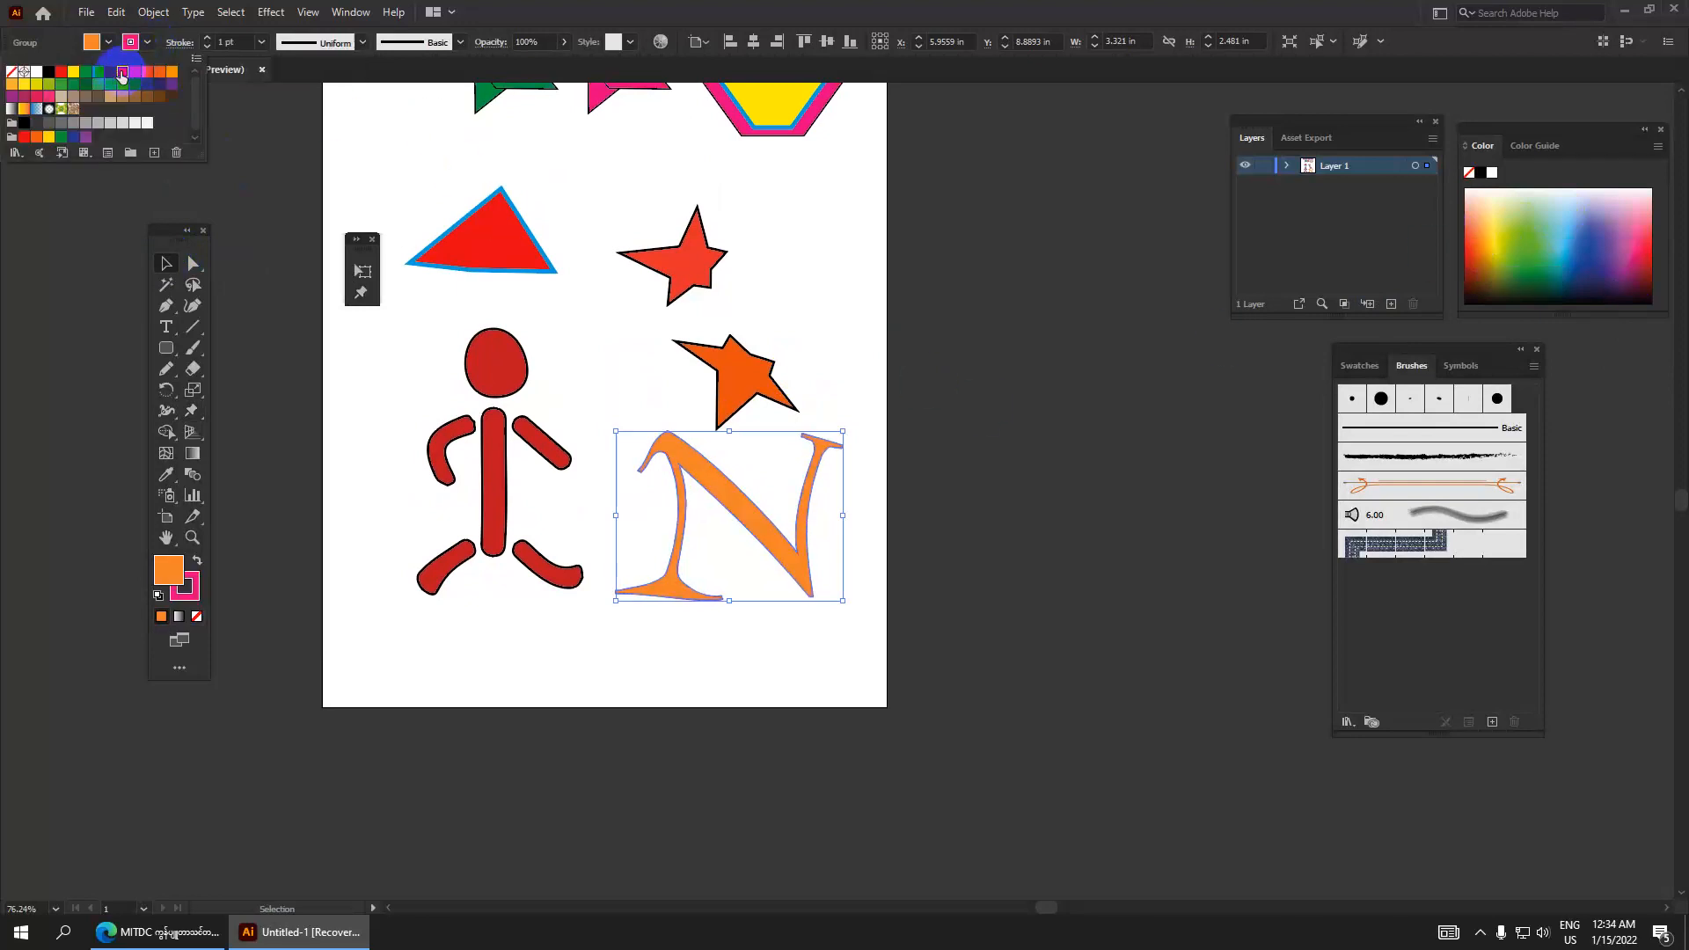
{"action": "left_click", "coordinate": [207, 37]}
{"action": "left_click", "coordinate": [208, 38]}
{"action": "left_click", "coordinate": [208, 39]}
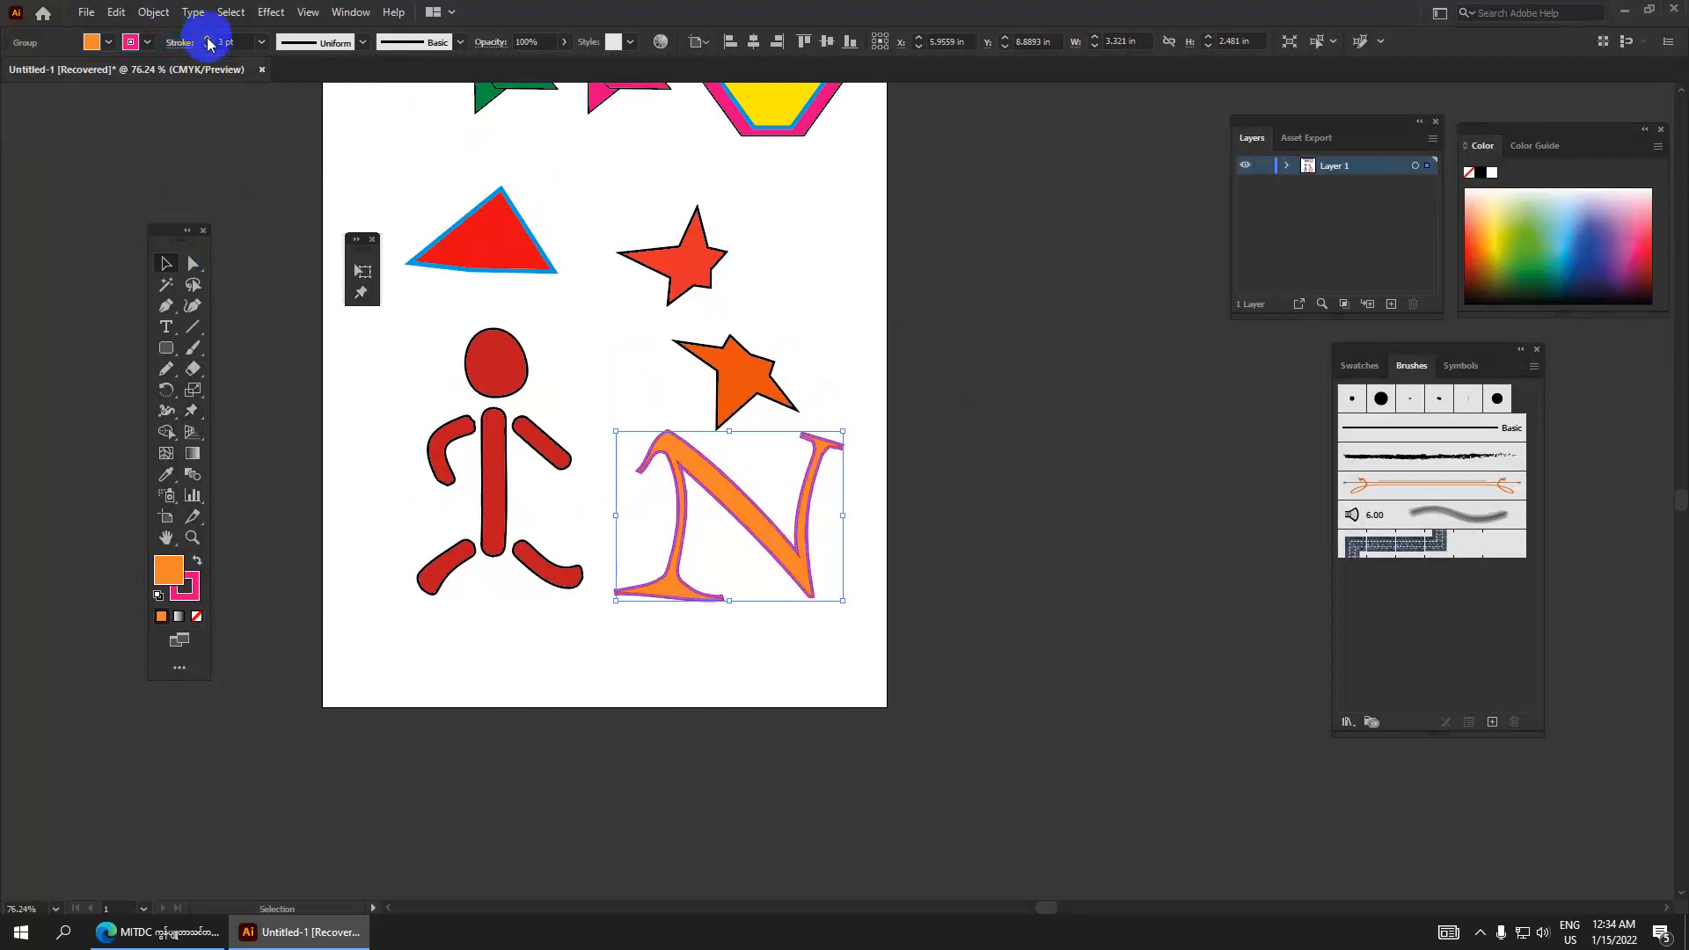
{"action": "left_click", "coordinate": [209, 38]}
{"action": "left_click", "coordinate": [209, 40]}
{"action": "left_click", "coordinate": [209, 39]}
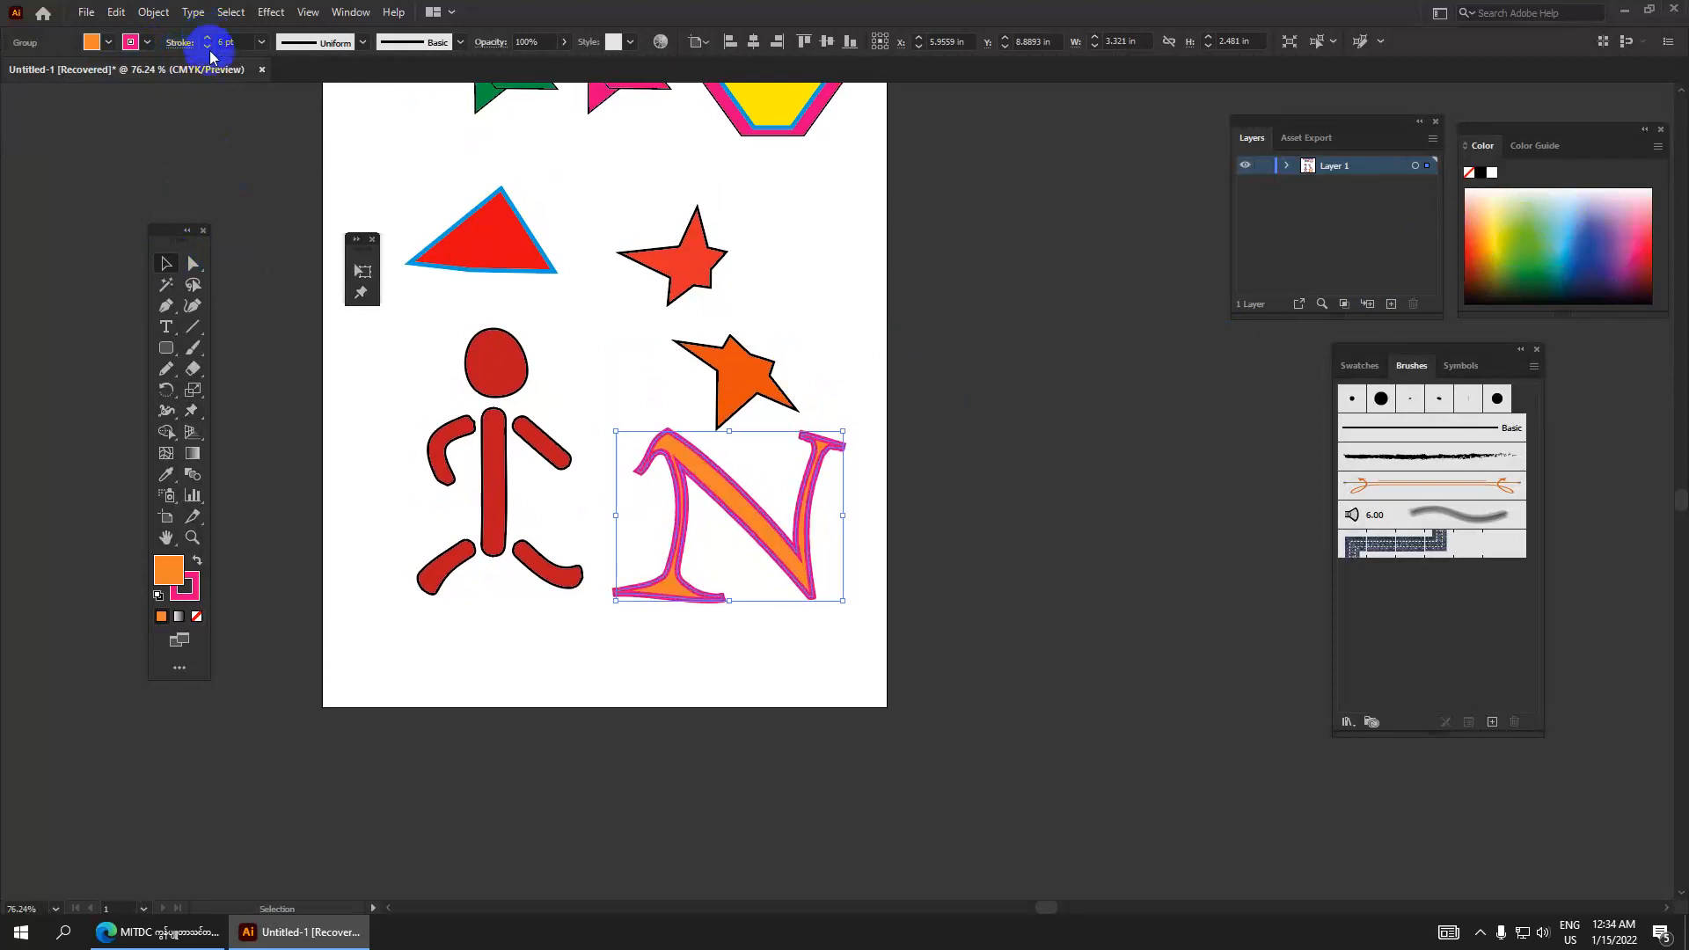
{"action": "left_click", "coordinate": [209, 47]}
{"action": "left_click", "coordinate": [208, 47]}
{"action": "left_click", "coordinate": [208, 47]}
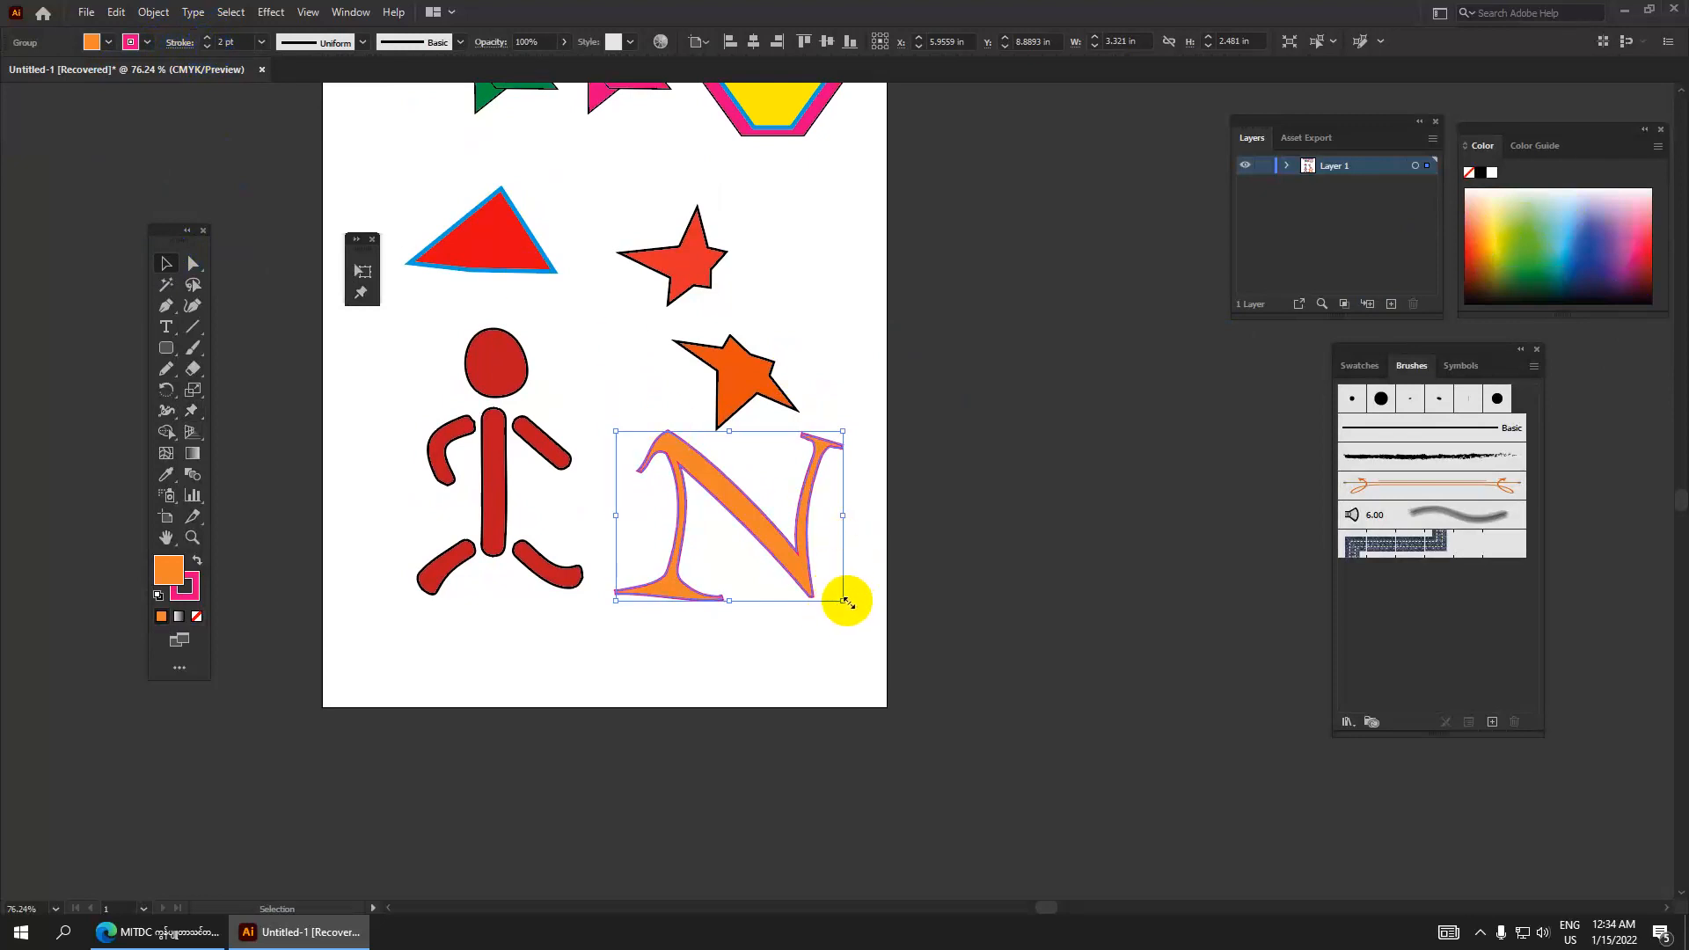
Shrink the letter N proportionally about its center to about 2.86 by 2.13 in.
{"action": "mouse_move", "coordinate": [842, 602]}
{"action": "left_mouse_down"}
{"action": "mouse_move", "coordinate": [803, 577]}
{"action": "mouse_move", "coordinate": [826, 588]}
{"action": "left_mouse_up"}
{"action": "mouse_move", "coordinate": [687, 353]}
{"action": "left_mouse_down"}
{"action": "mouse_move", "coordinate": [676, 450]}
{"action": "mouse_move", "coordinate": [702, 368]}
{"action": "left_mouse_up"}
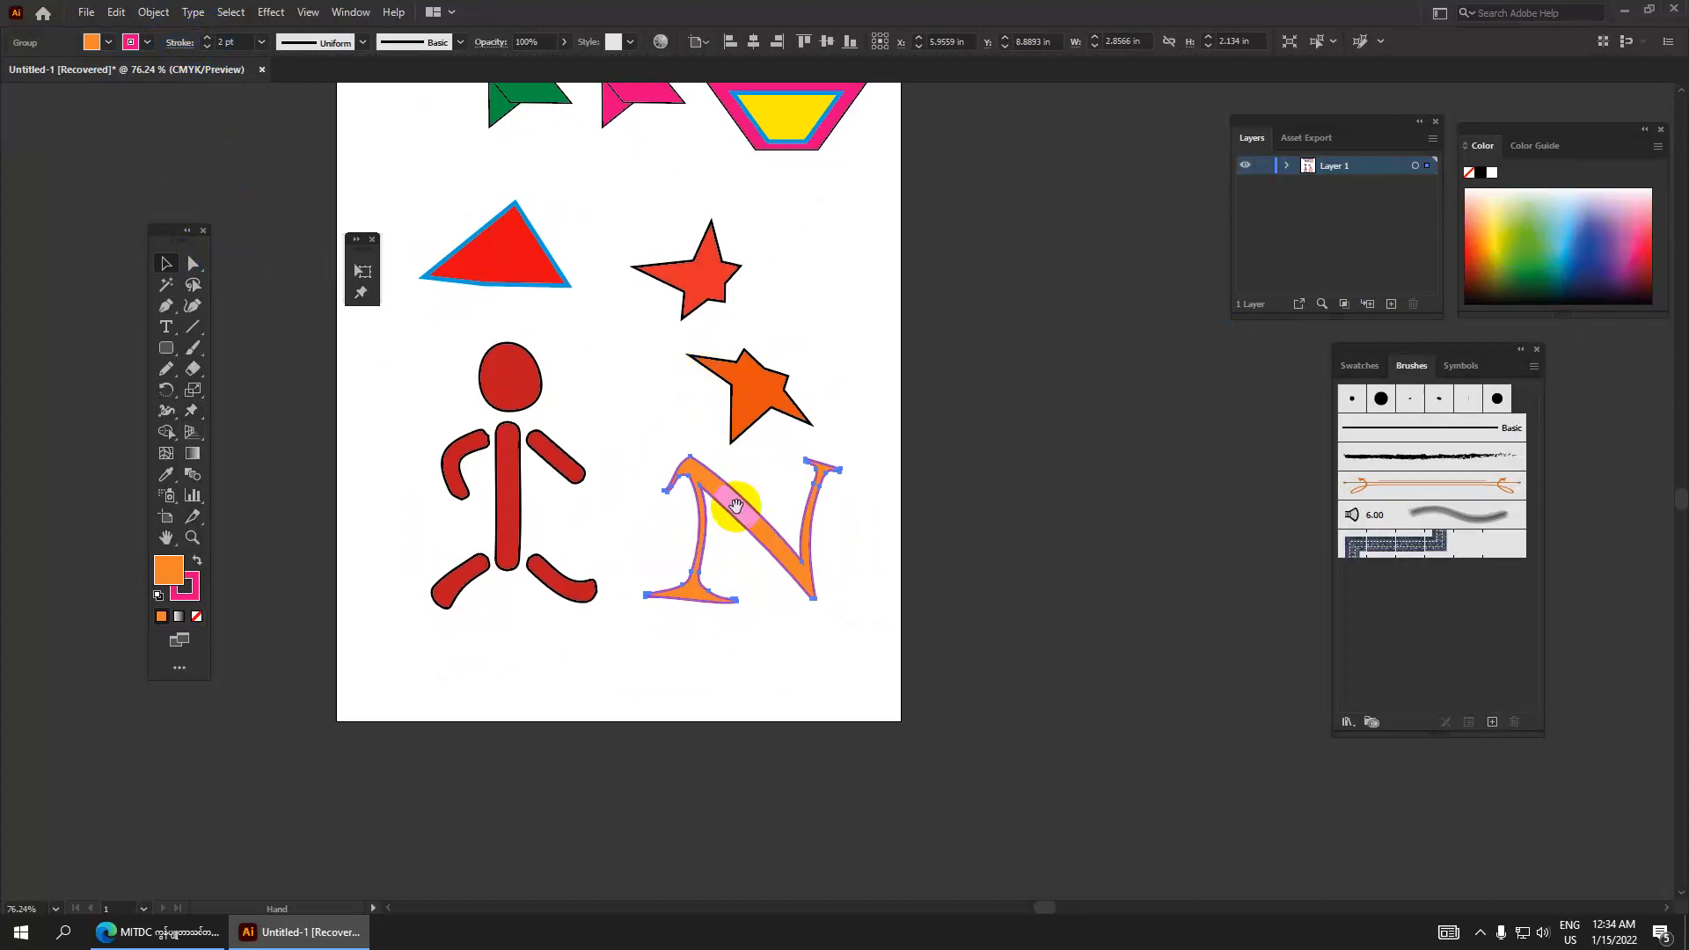
{"action": "mouse_move", "coordinate": [733, 509]}
{"action": "left_mouse_down"}
{"action": "mouse_move", "coordinate": [707, 491]}
{"action": "mouse_move", "coordinate": [732, 523]}
{"action": "left_mouse_up"}
{"action": "left_click_drag", "start_coordinate": [645, 358], "coordinate": [690, 516]}
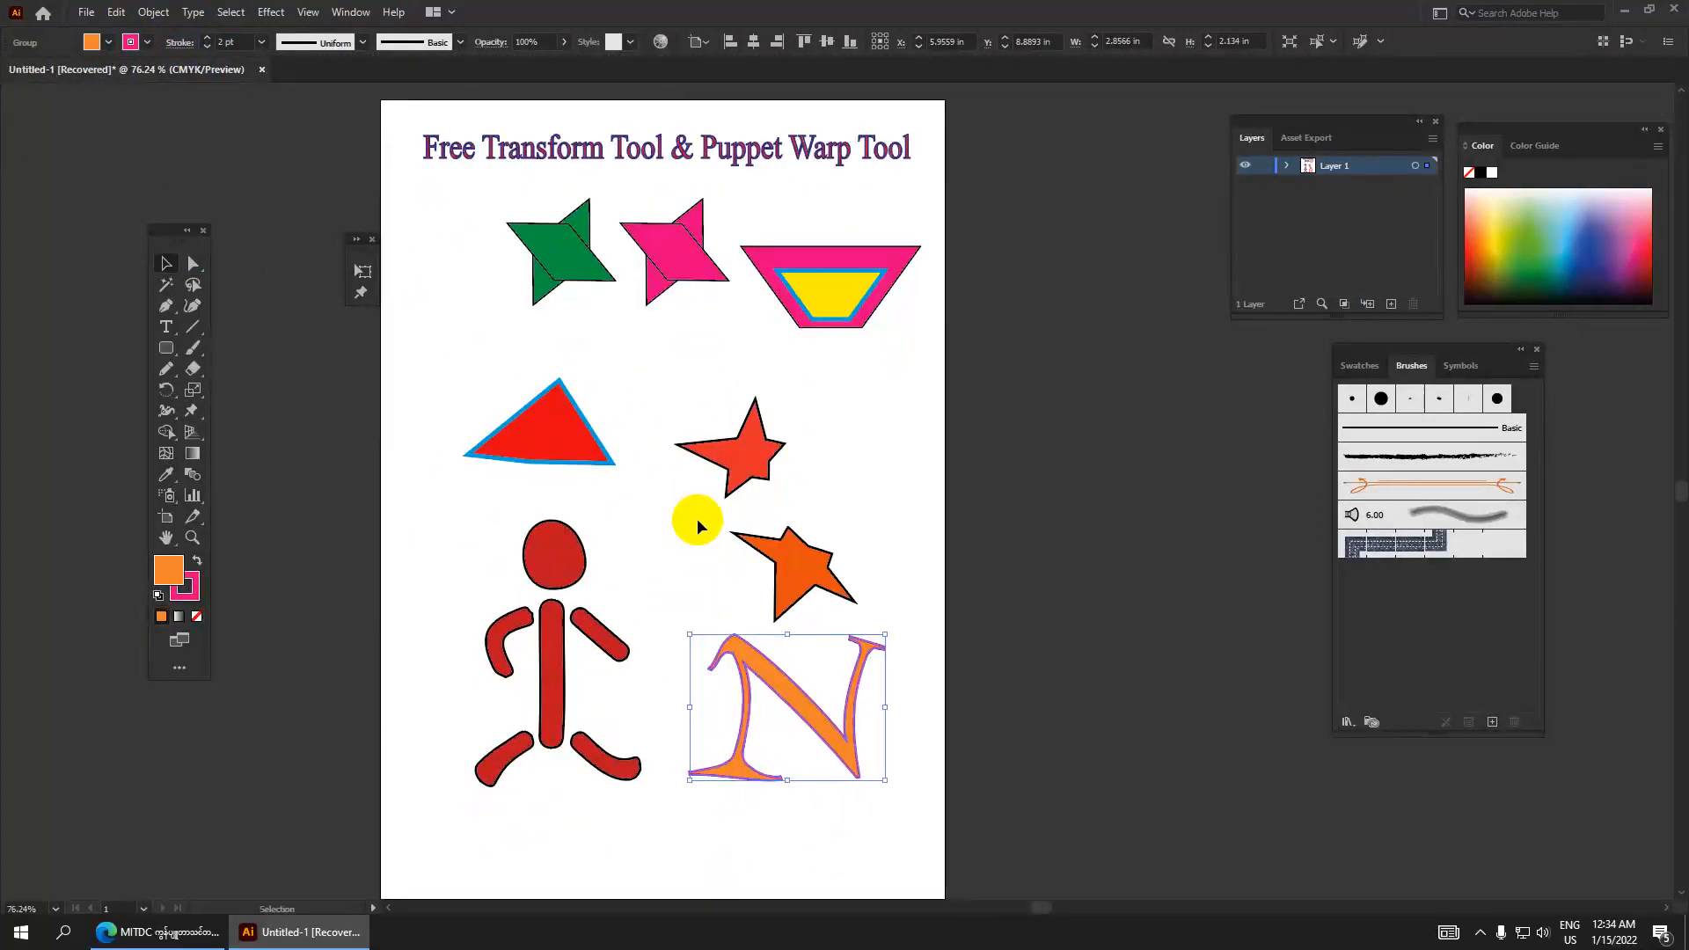